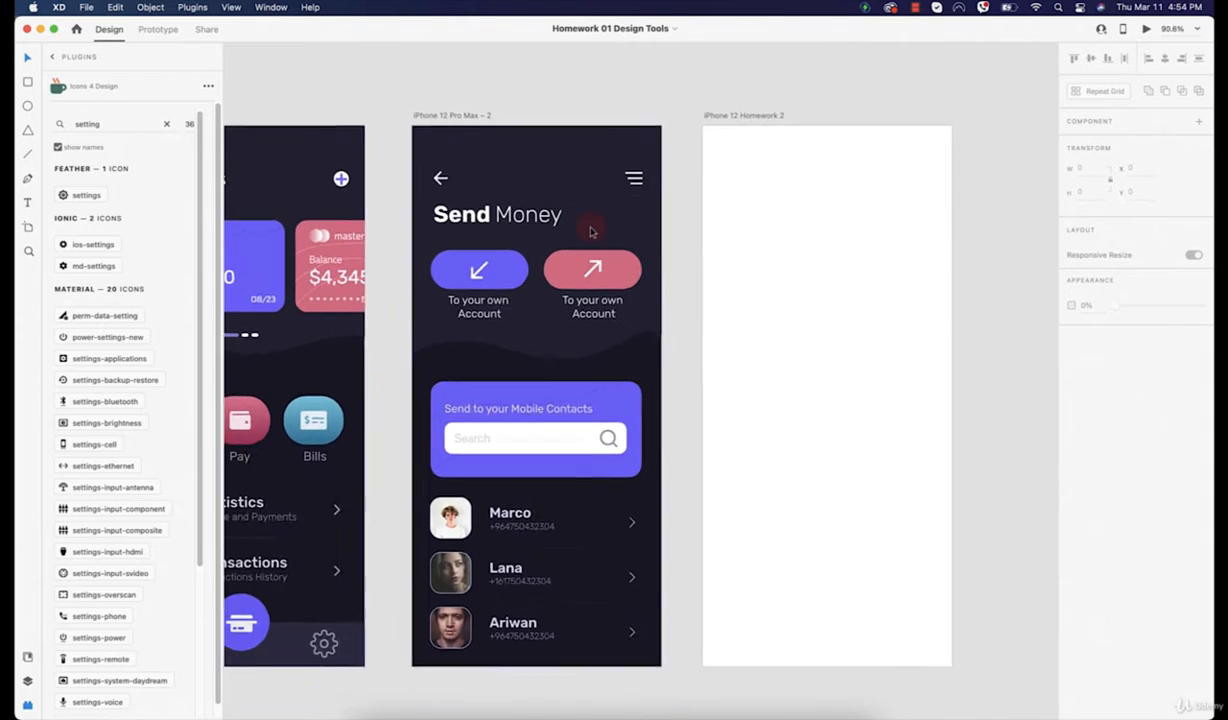
Step: Copy the dark background rectangle from My Cards into iPhone 12 Homework 2
left_click(373, 327)
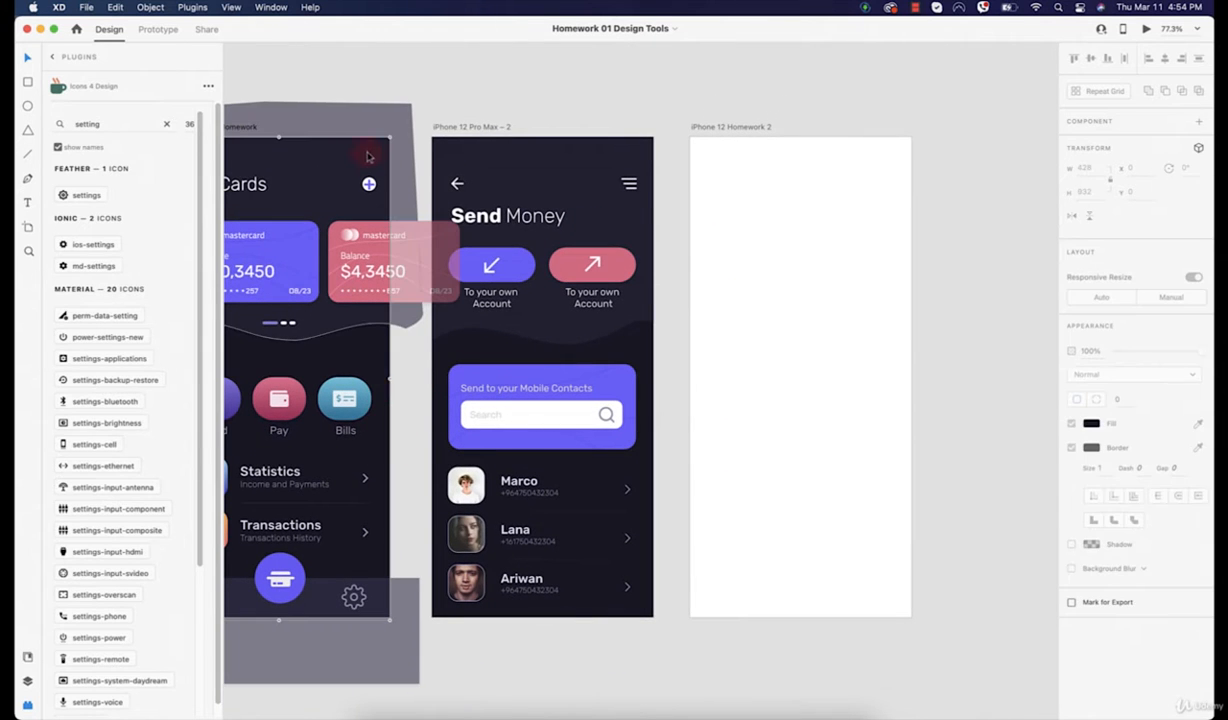
scroll(338, 149, "left", 4)
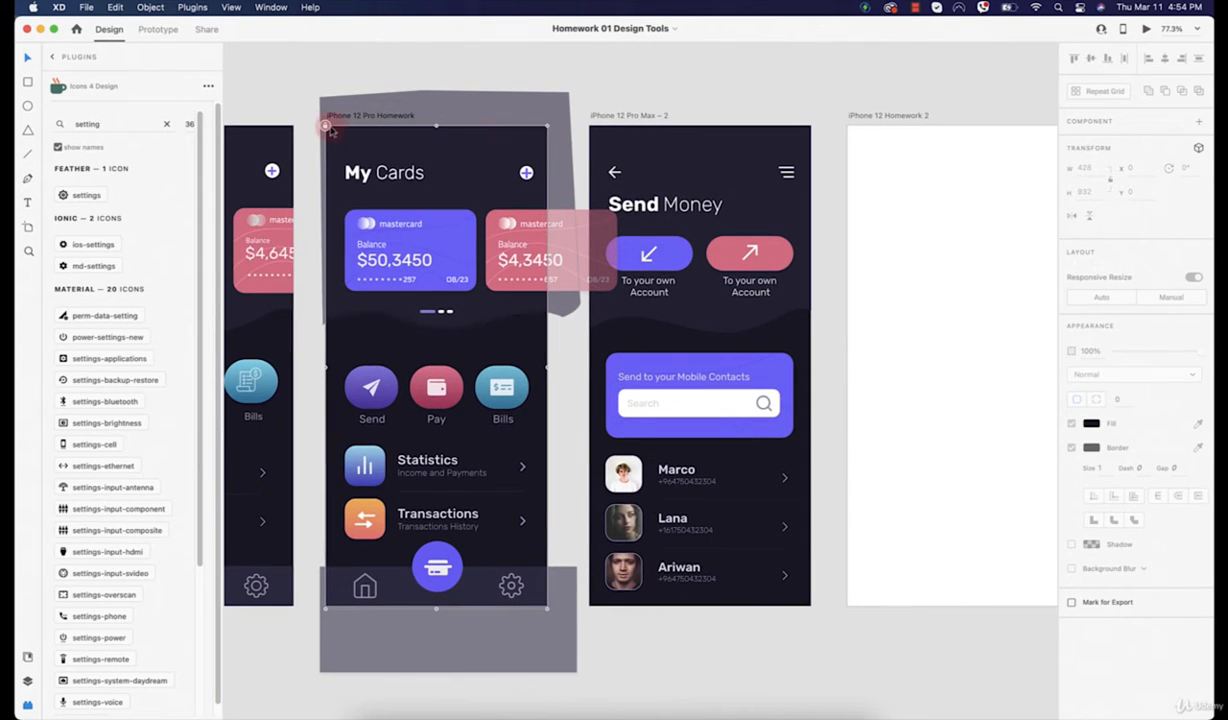
left_click(327, 129)
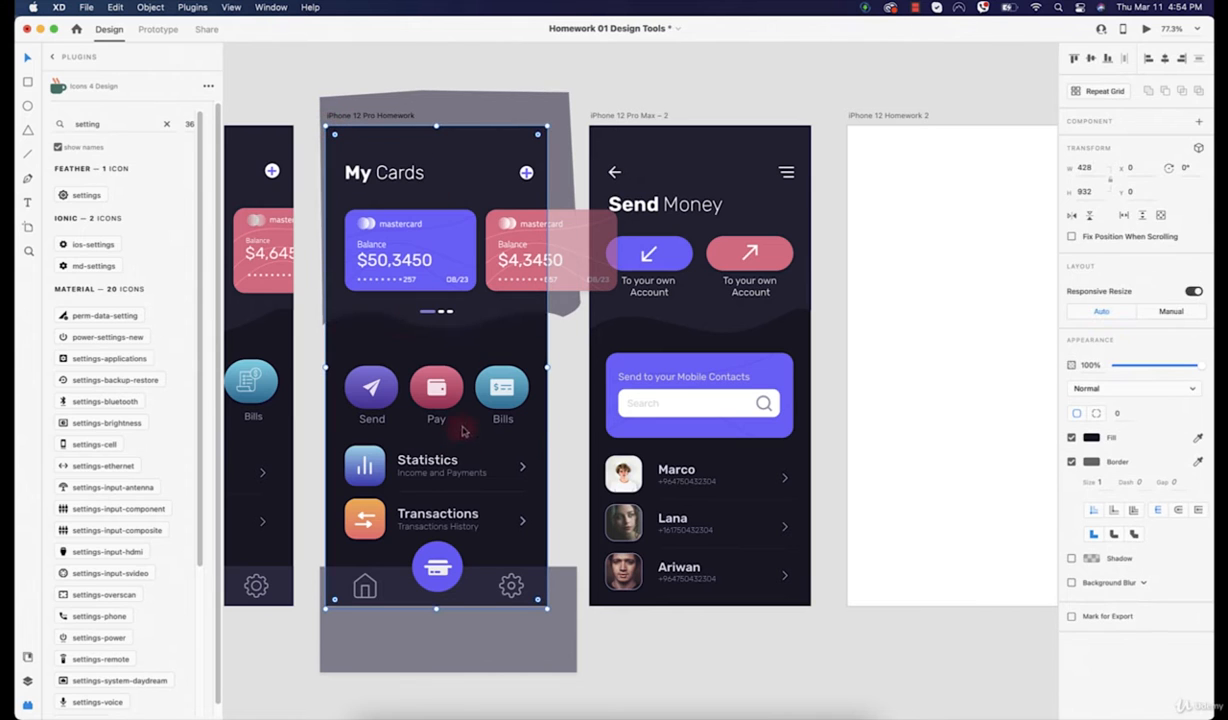
key("super+c")
left_click(889, 116)
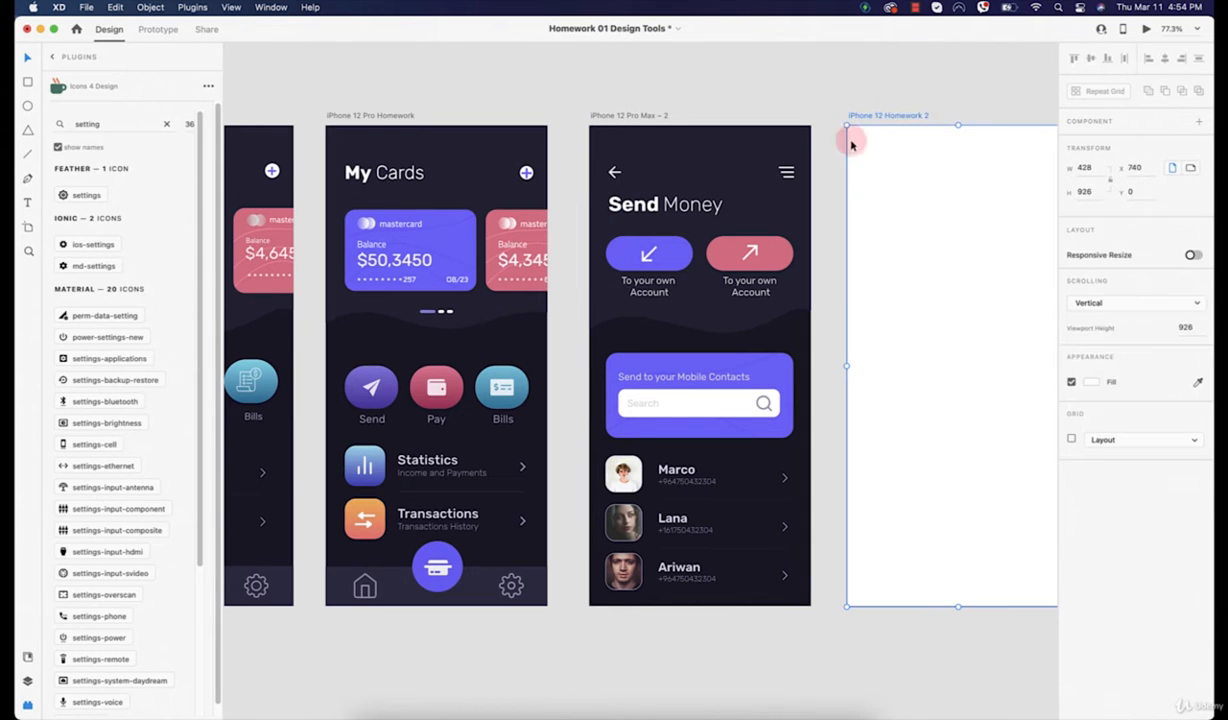
key("super+v")
Step: Unlock the wavy header shape on My Cards and paste a copy into the new artboard
scroll(800, 224, "right", 3)
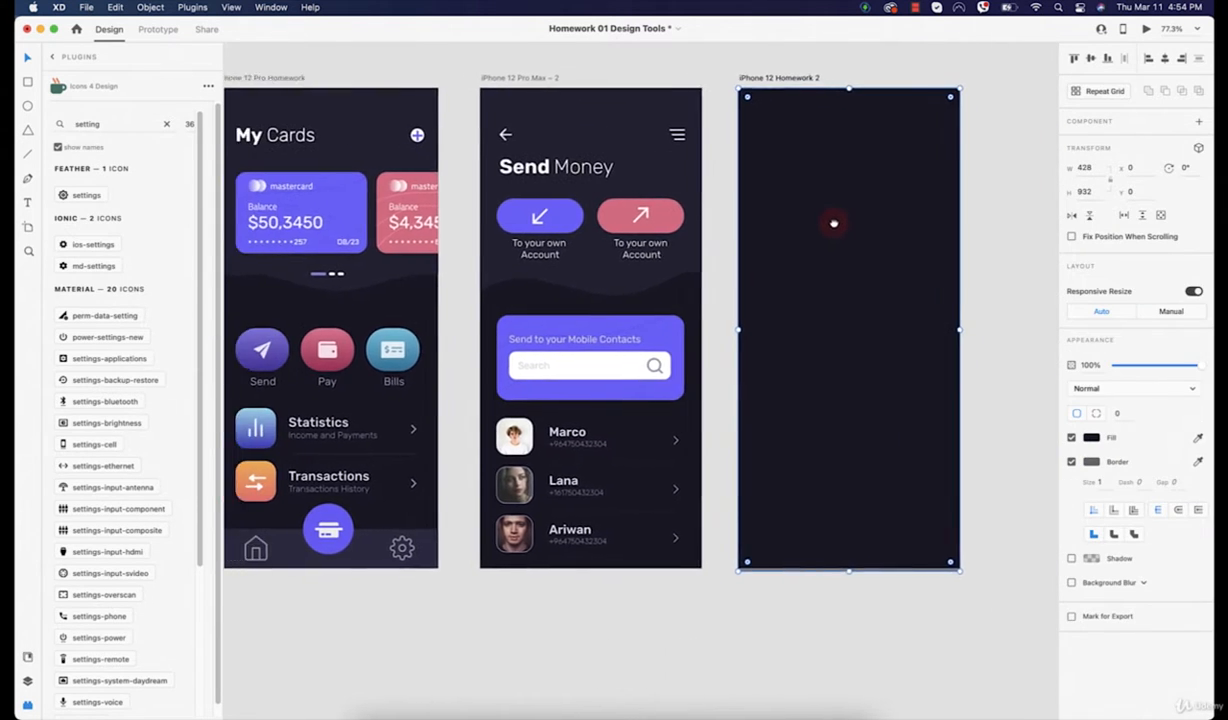
left_click_drag(834, 223, 880, 229)
left_click(423, 124)
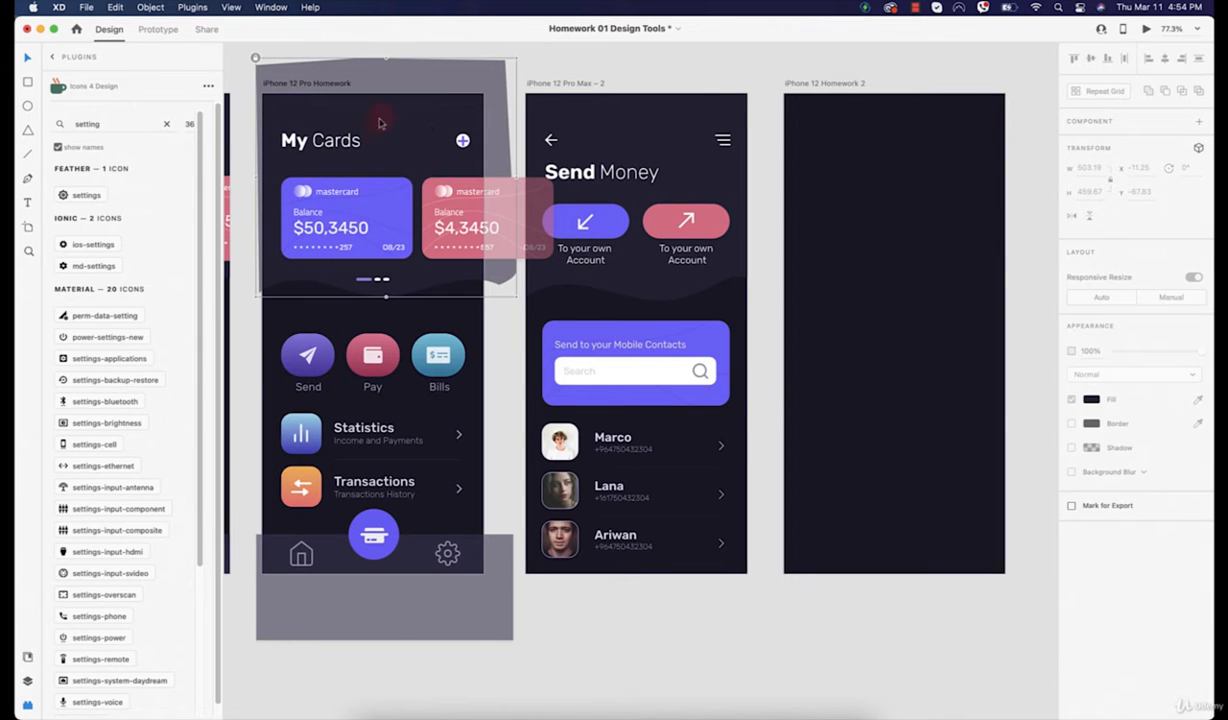
left_click(255, 58)
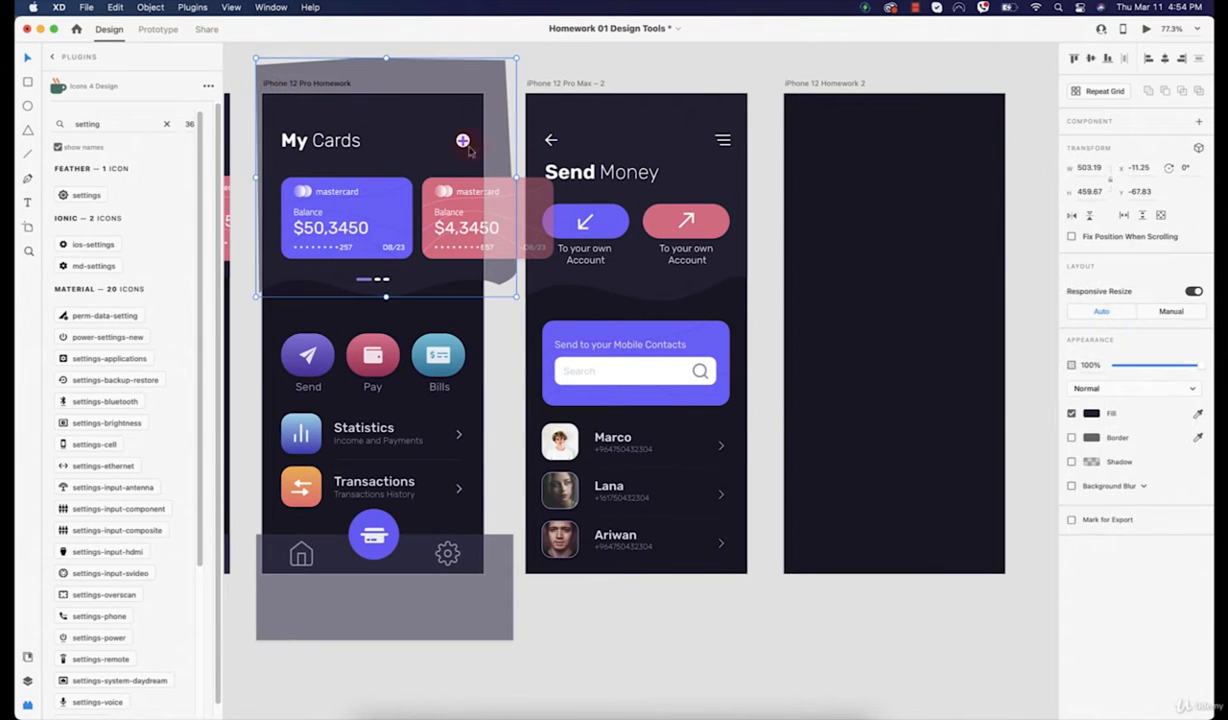
key("super+c")
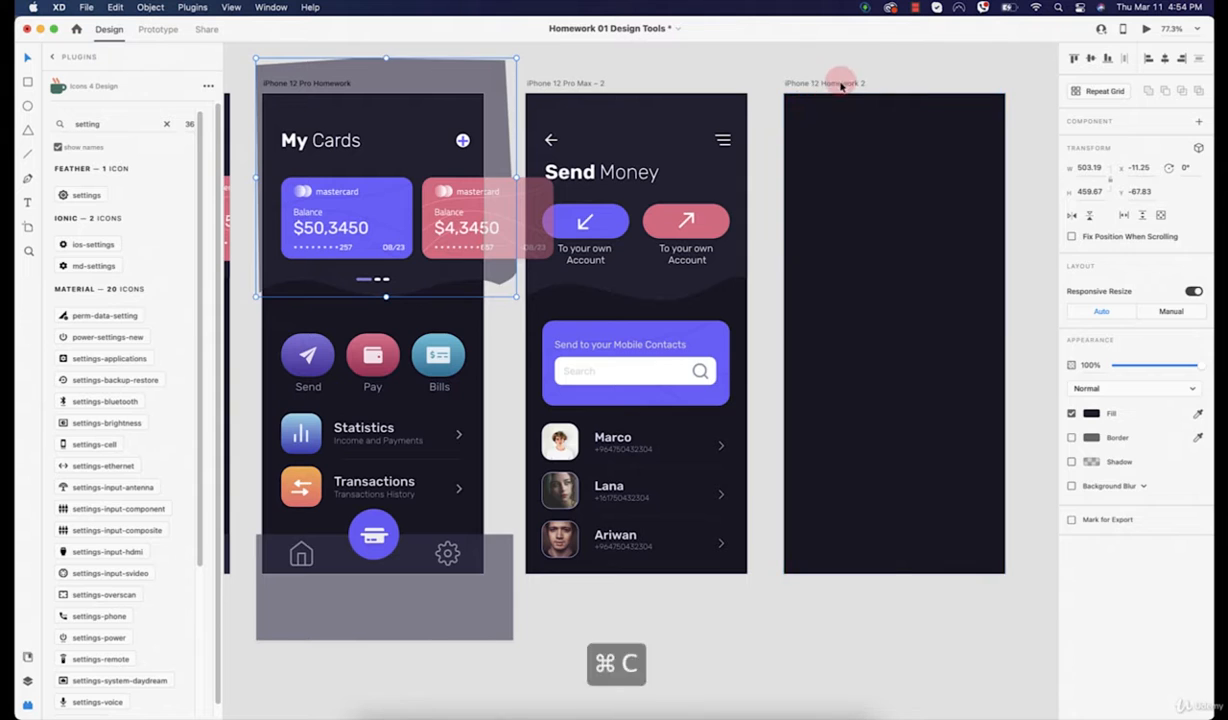
left_click(824, 95)
key("super+v")
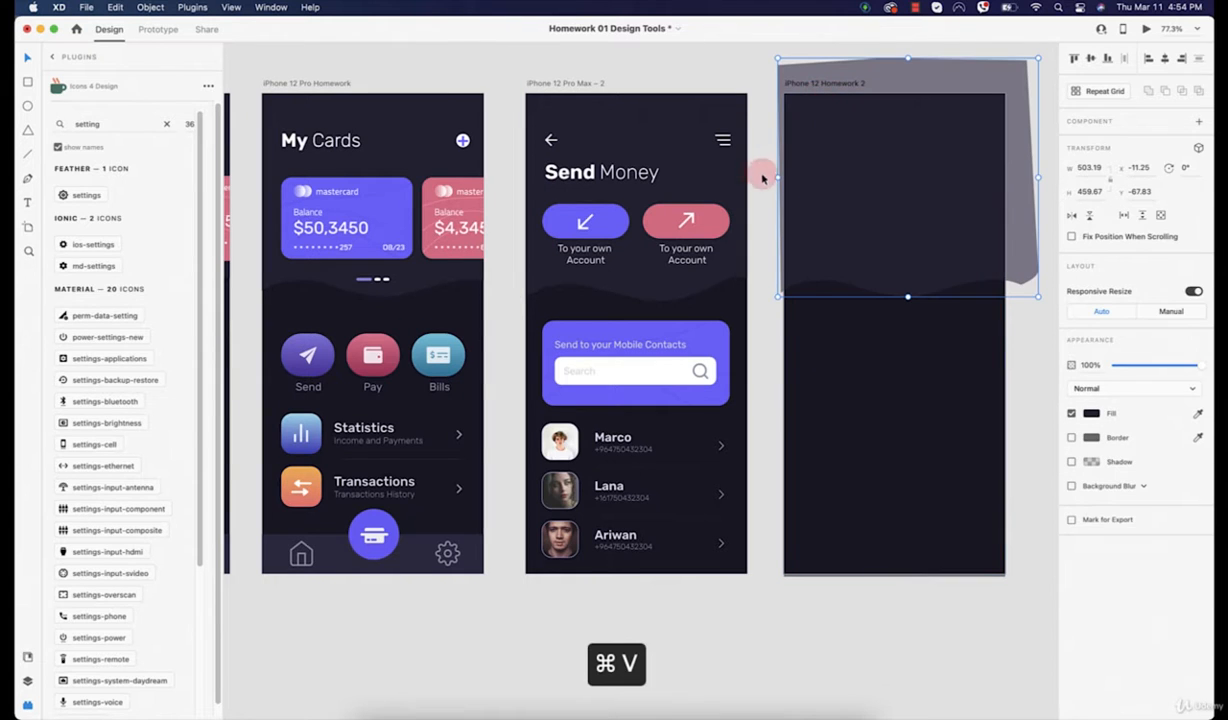
left_click(755, 95)
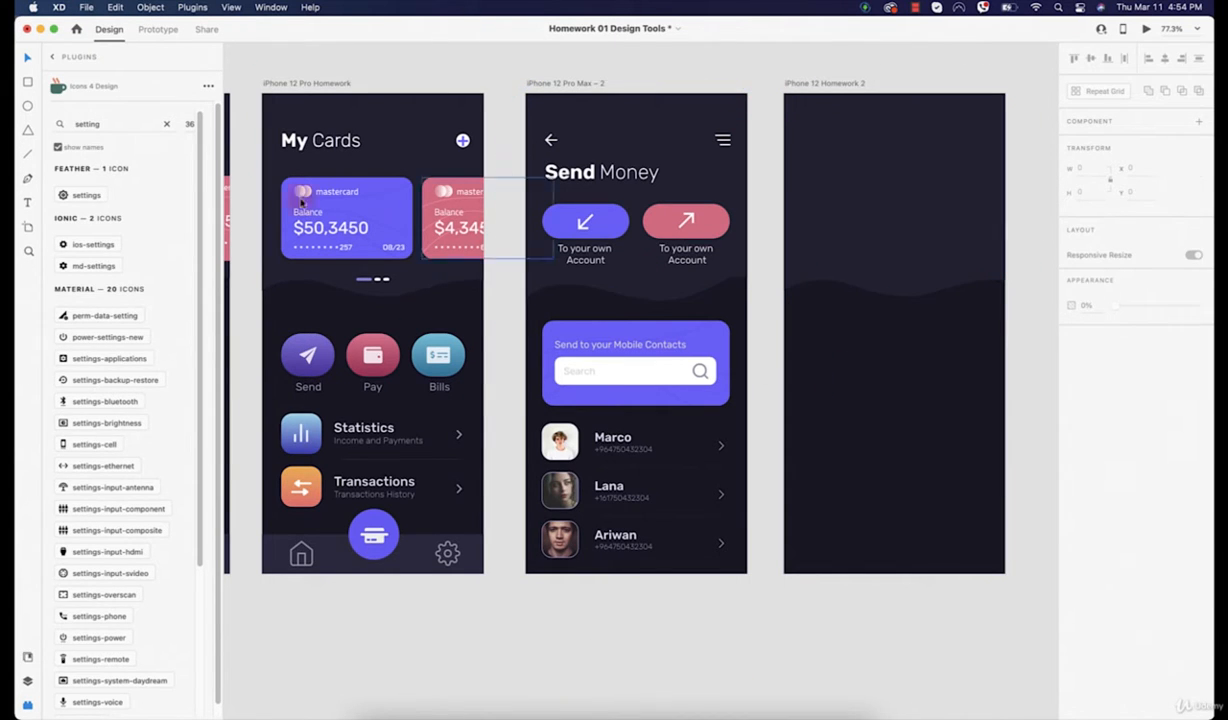
Step: Copy the My Cards title onto the new artboard
left_click(315, 137)
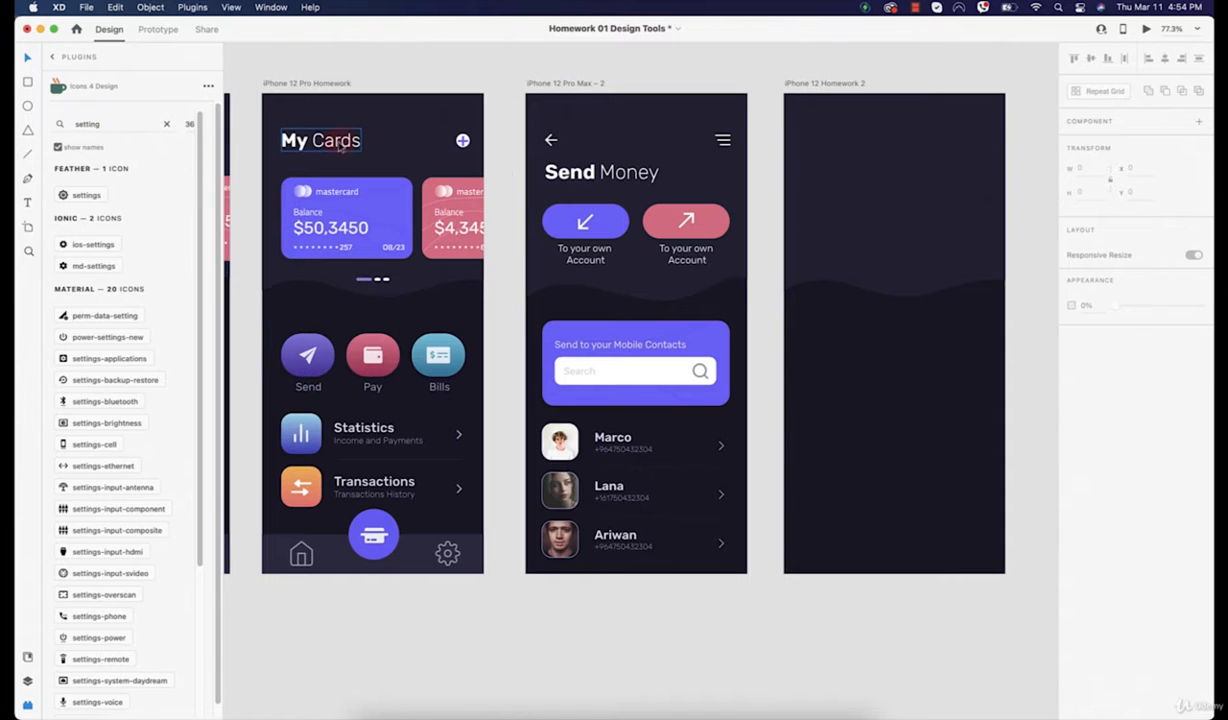
left_click(318, 152)
key("super+c")
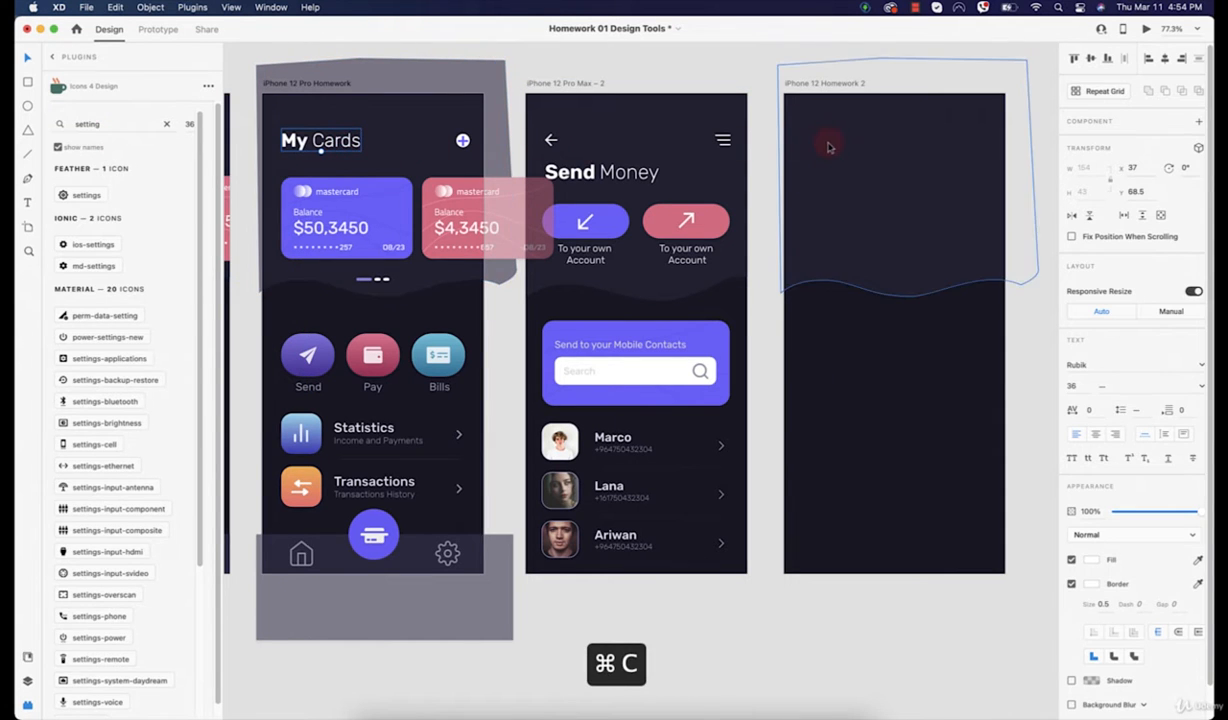
left_click(829, 147)
key("super+v")
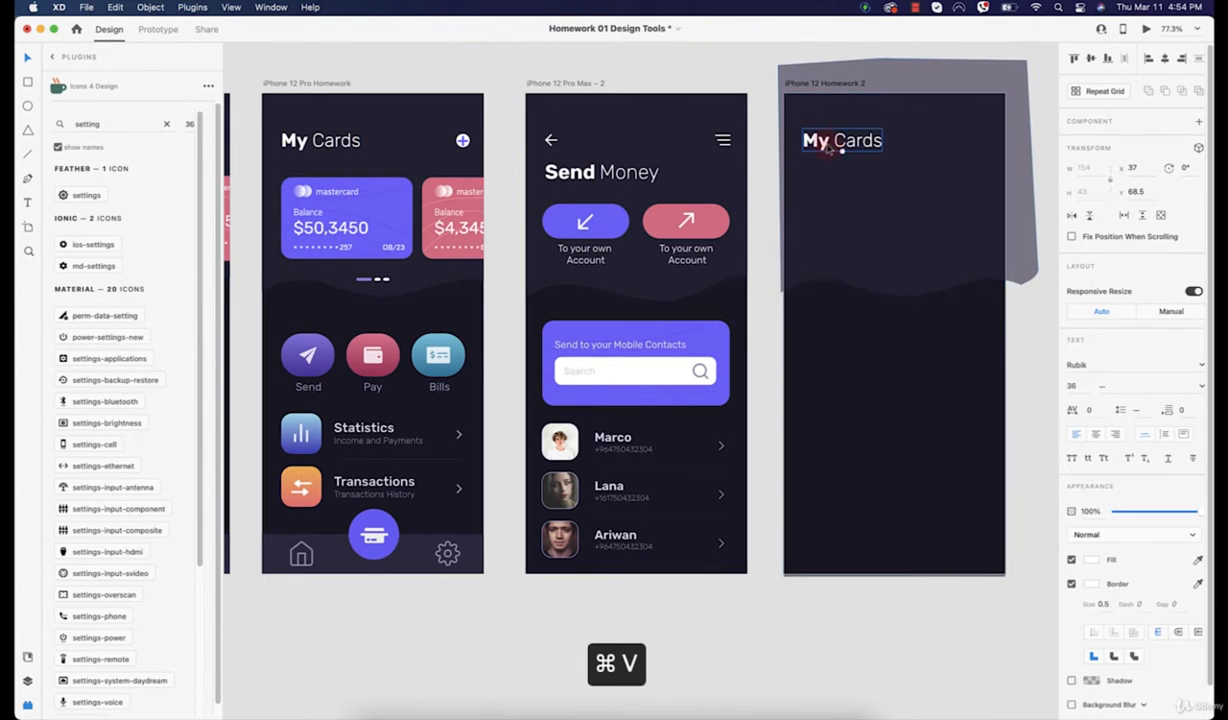
left_click(885, 595)
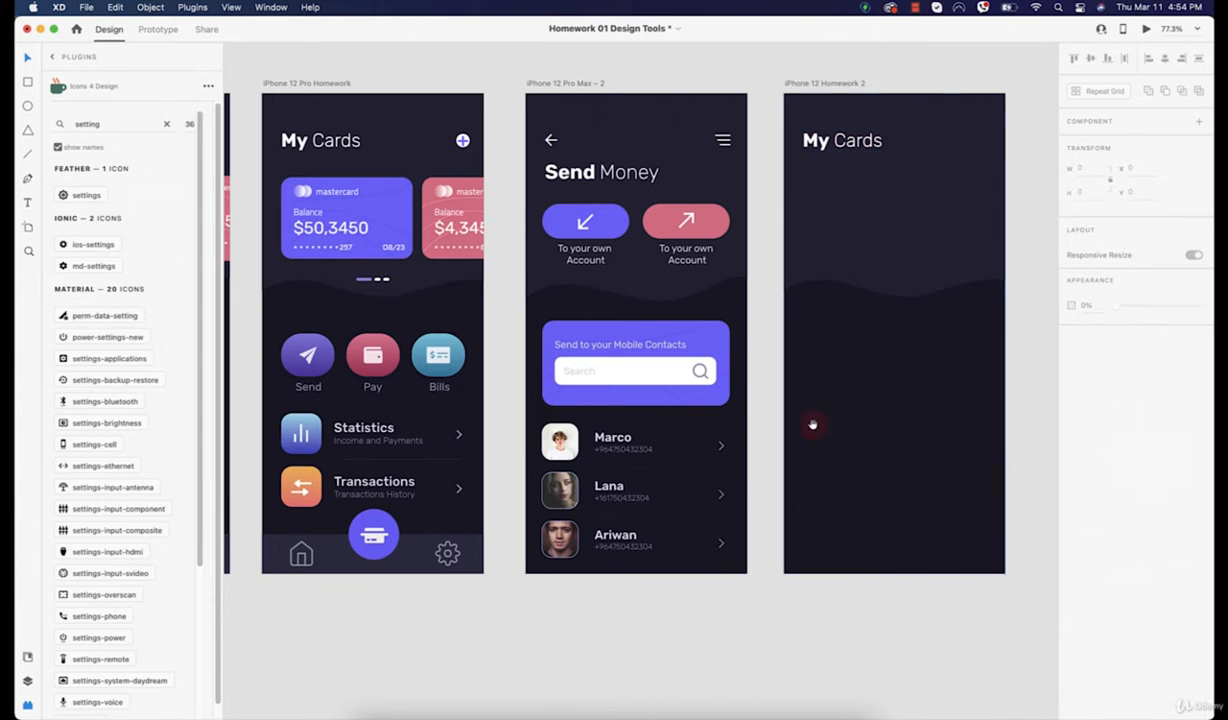
Step: Move the pasted title down and retype it as 'Send Money'
scroll(814, 425, "right", 5)
scroll(582, 423, "left", 3)
scroll(663, 345, "up", 5)
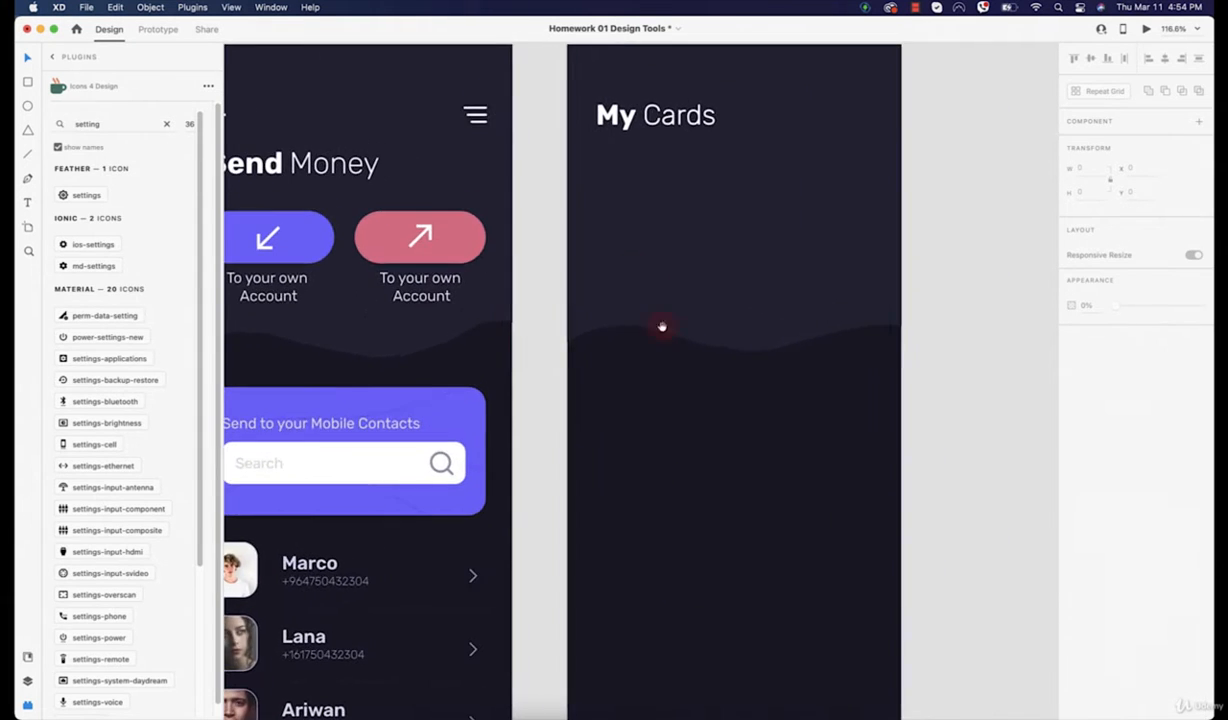
scroll(690, 256, "left", 1)
left_click(673, 127)
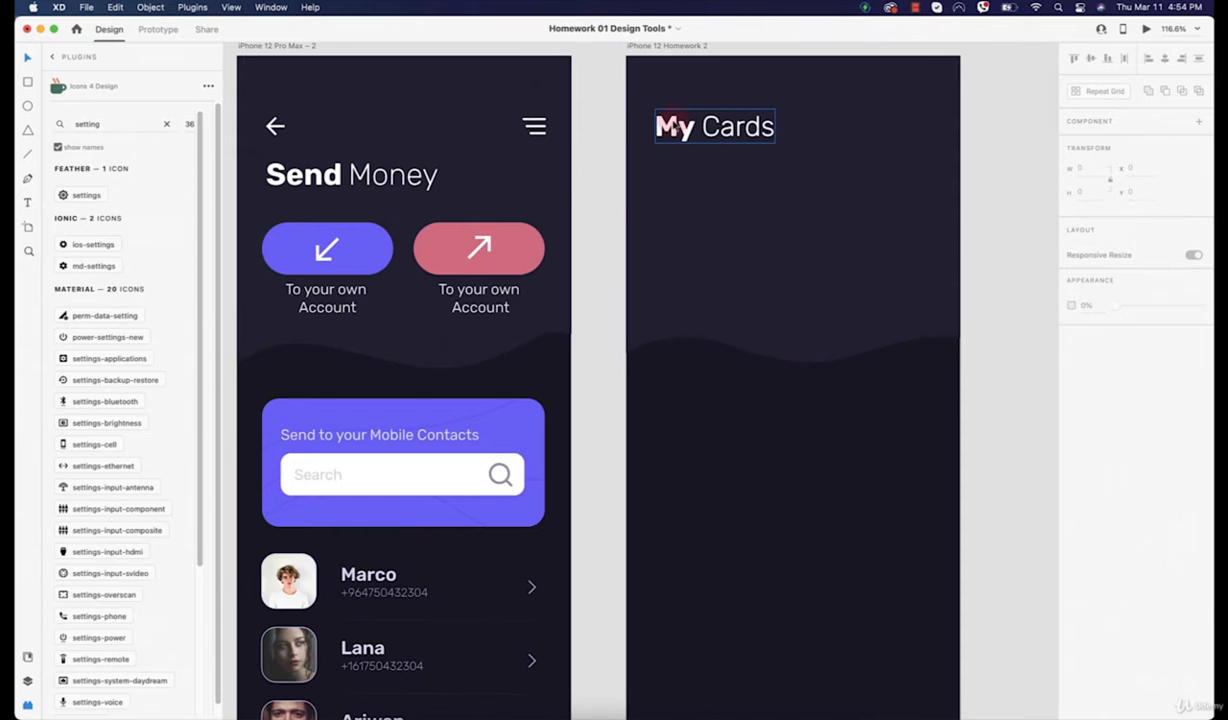
left_click_drag(675, 130, 665, 172)
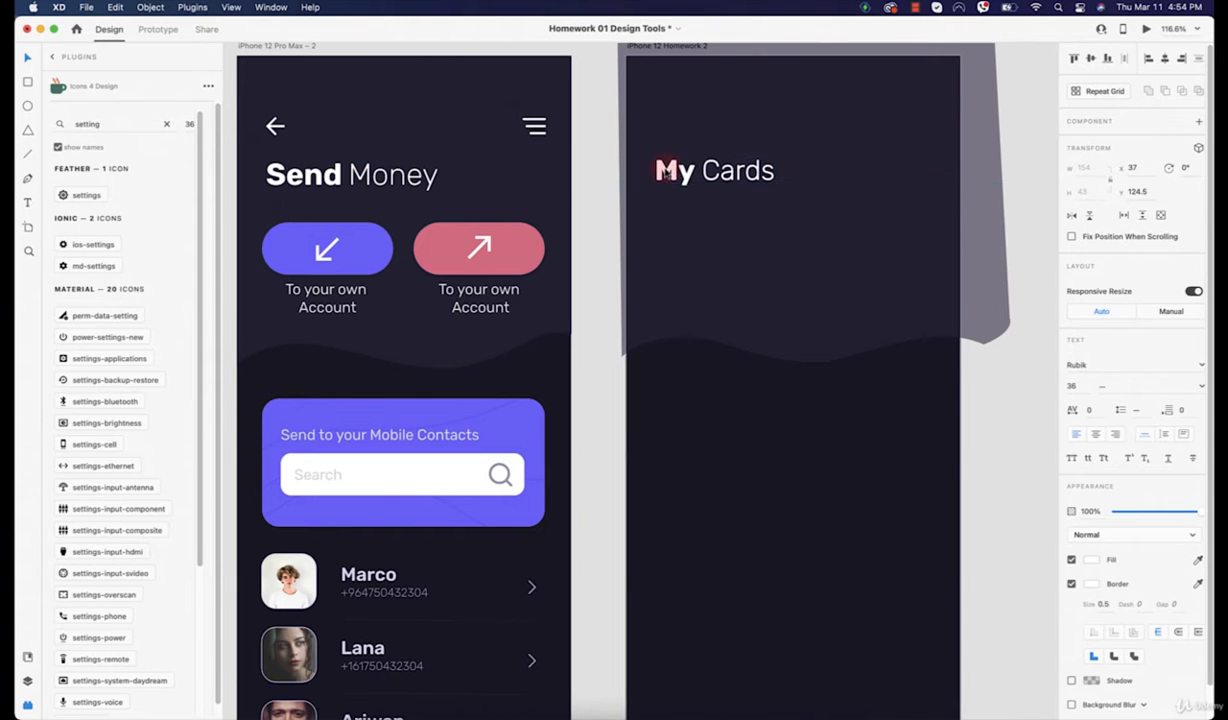
double_click(673, 173)
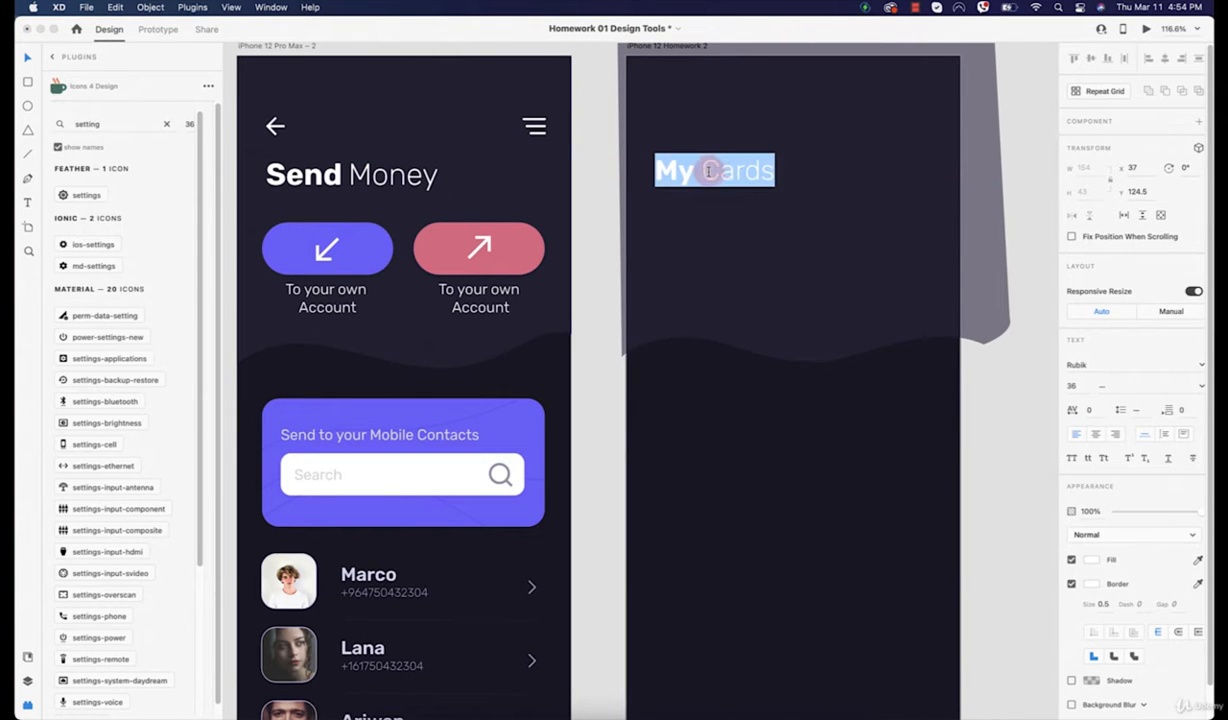
left_click_drag(671, 171, 614, 170)
type("Se")
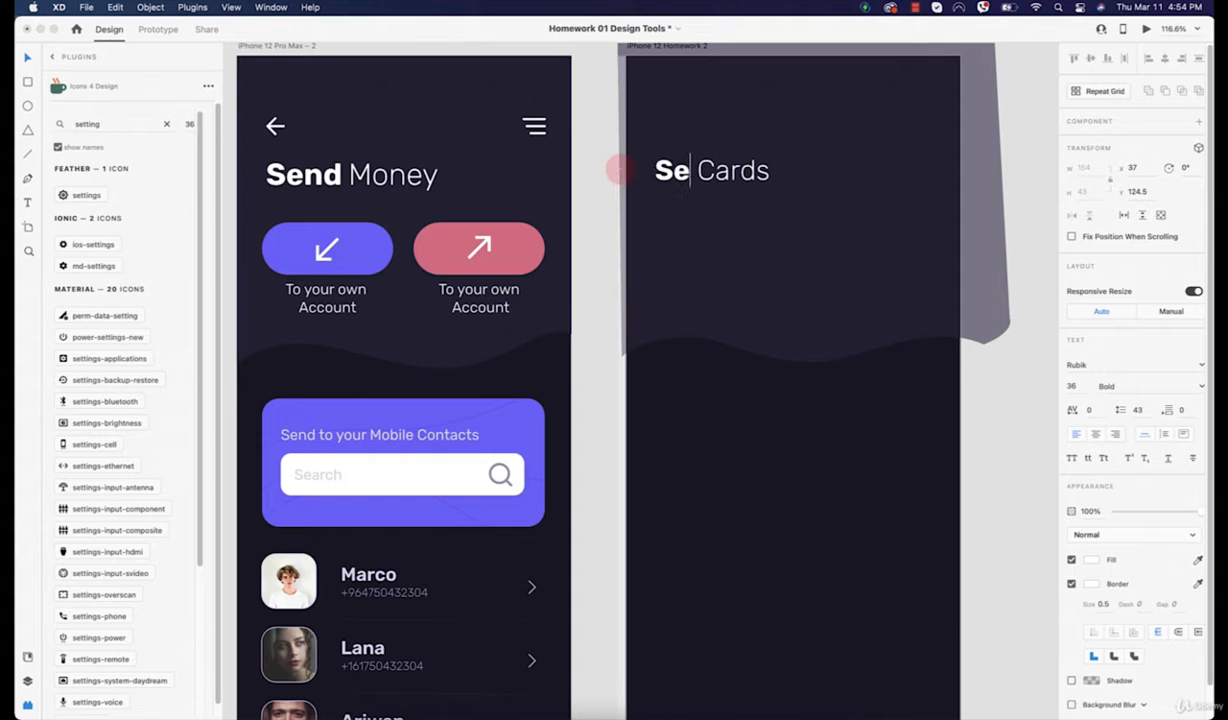
type("nd Money")
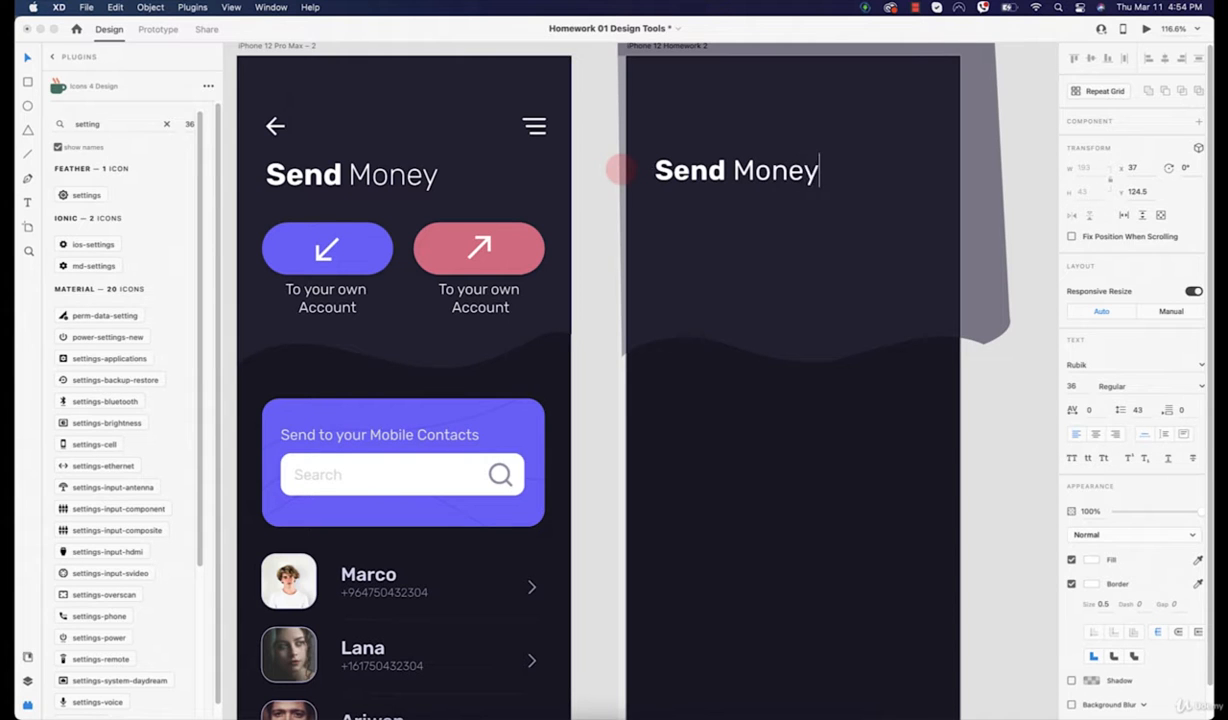
key("Escape")
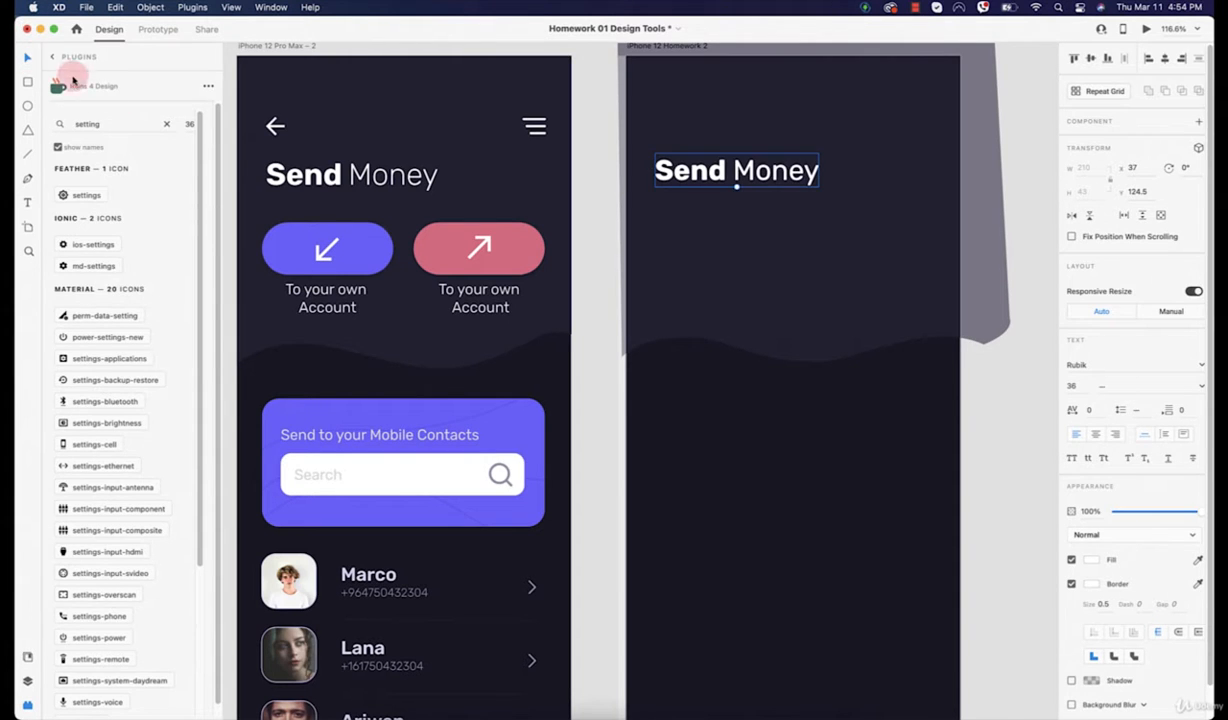
Step: Insert a back-arrow icon from the Icons 4 Design plugin at the artboard's top-left
left_click(52, 57)
left_click(100, 111)
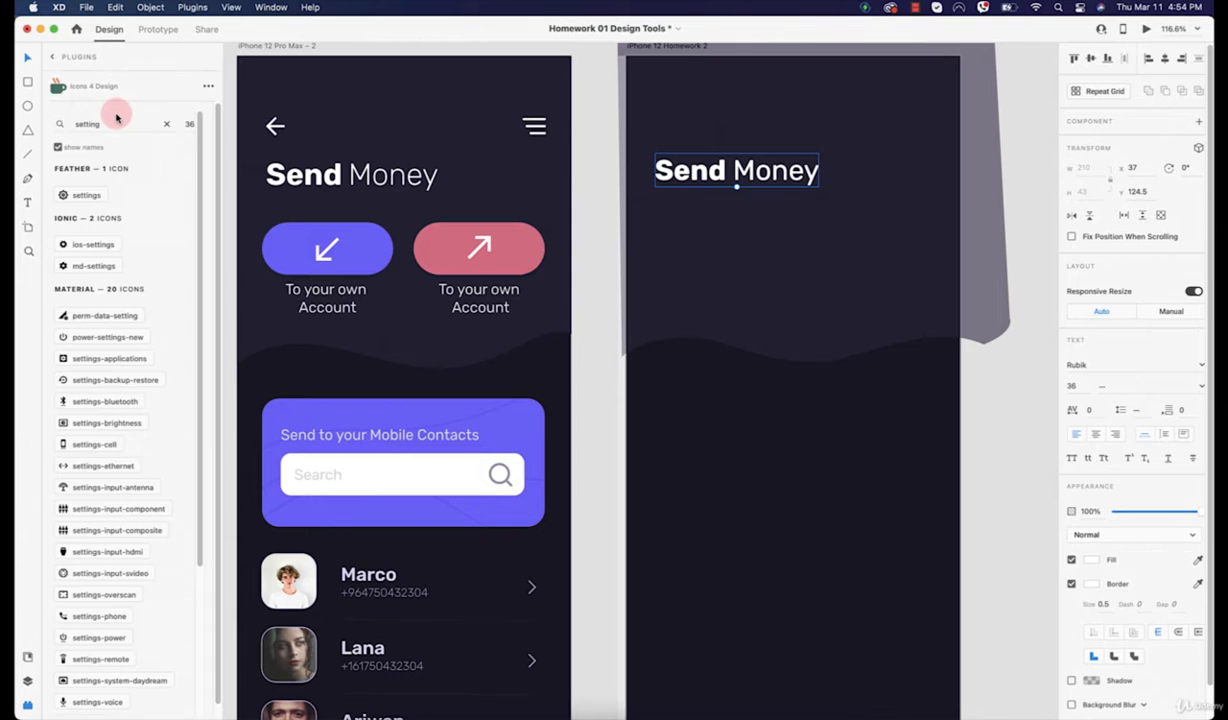
left_click(168, 124)
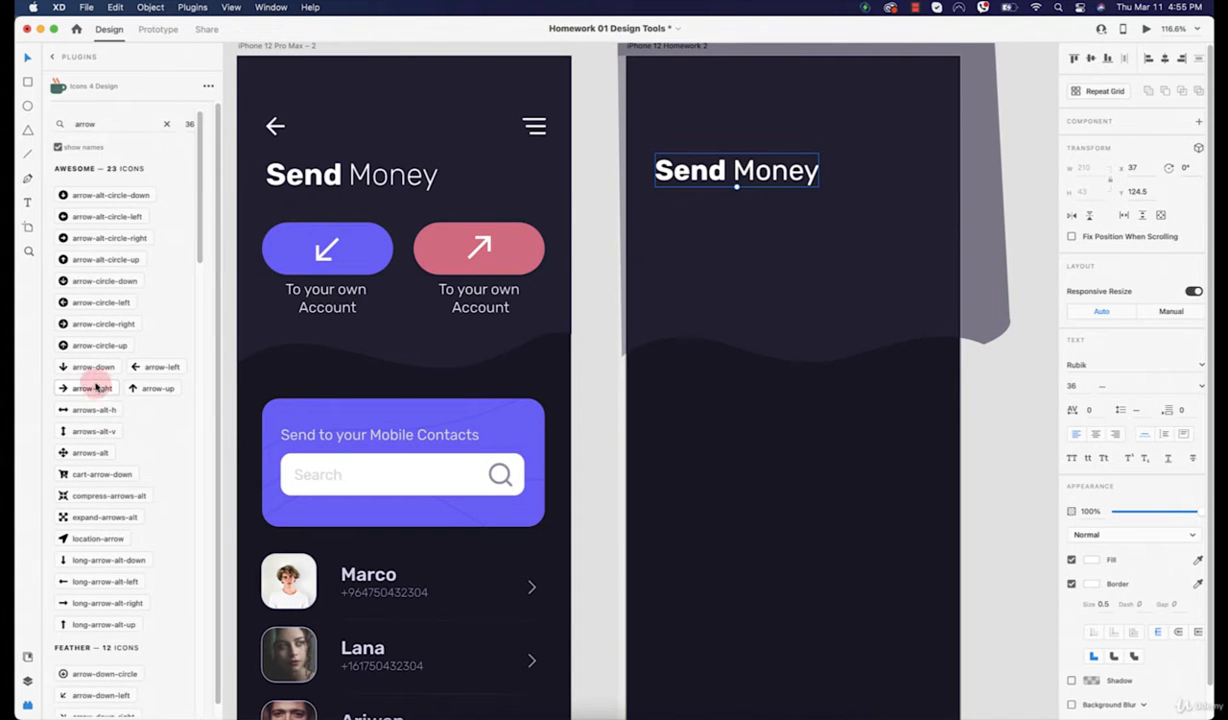
scroll(99, 399, "down", 5)
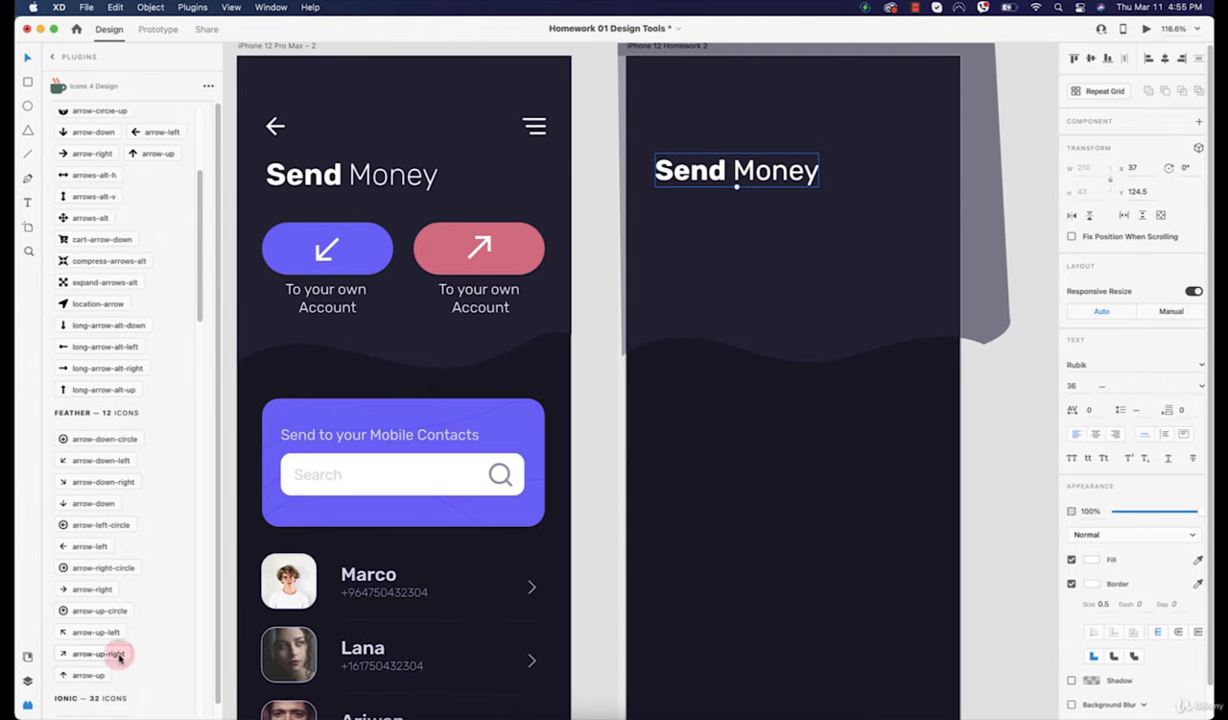
scroll(115, 581, "down", 2)
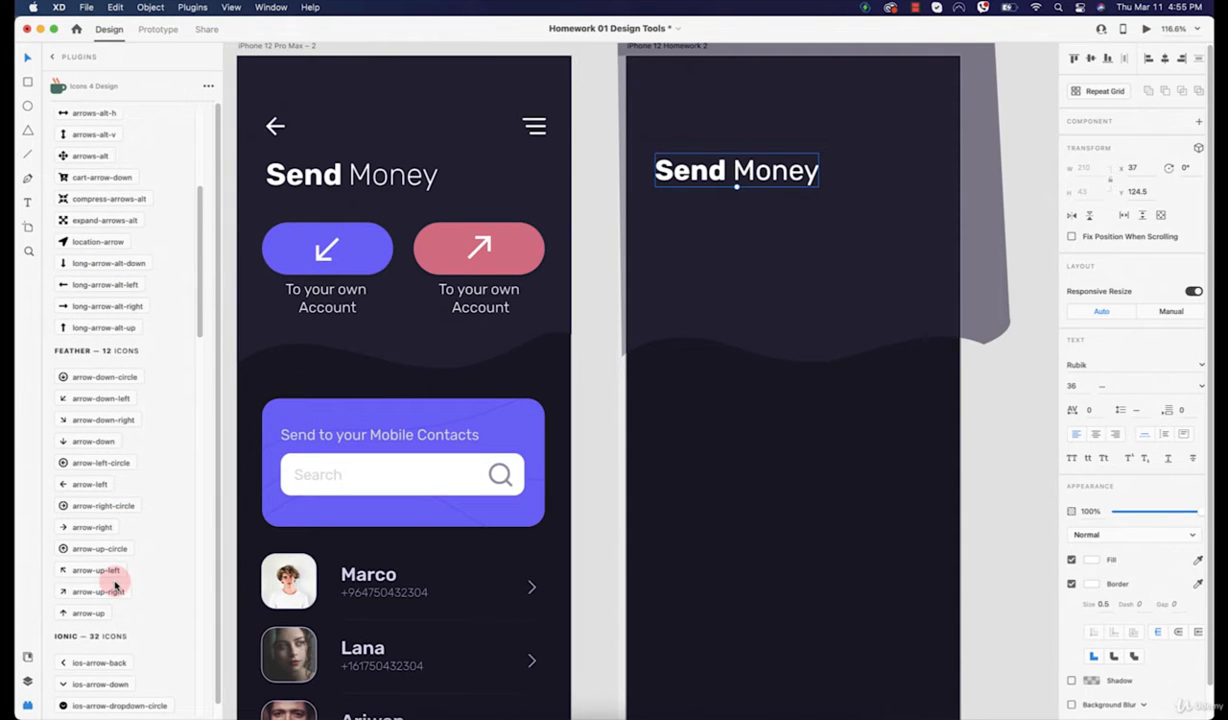
scroll(92, 650, "down", 1)
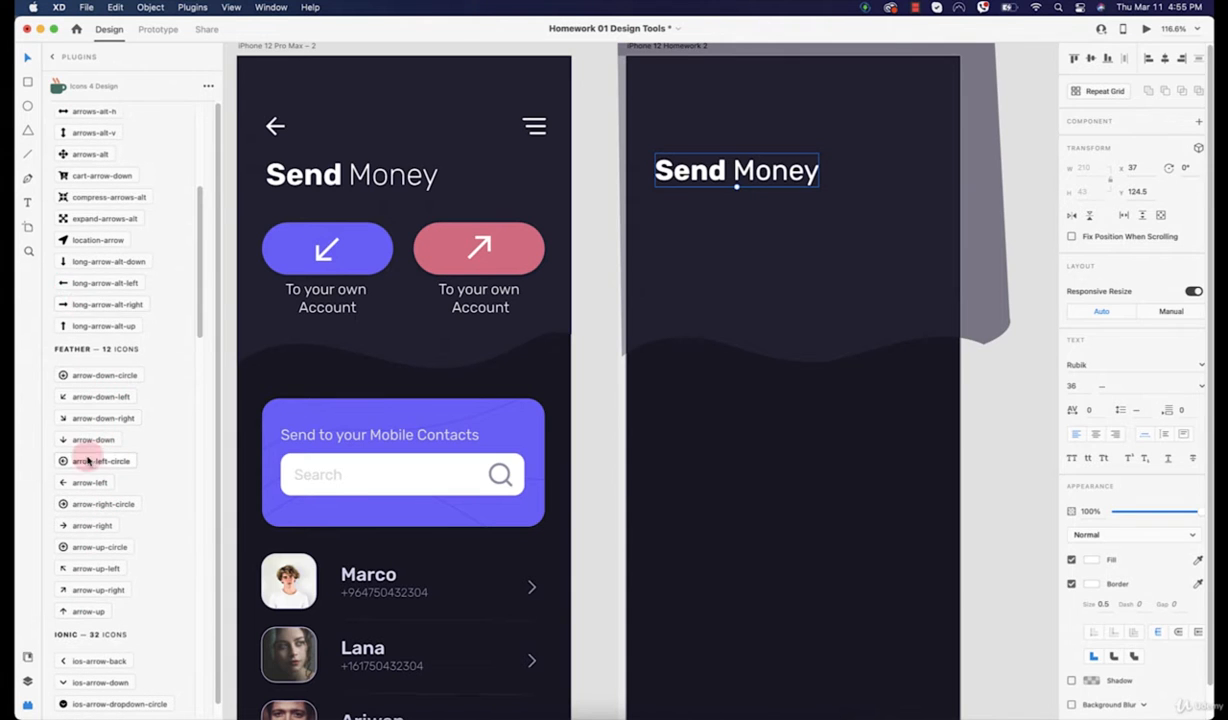
left_click(88, 462)
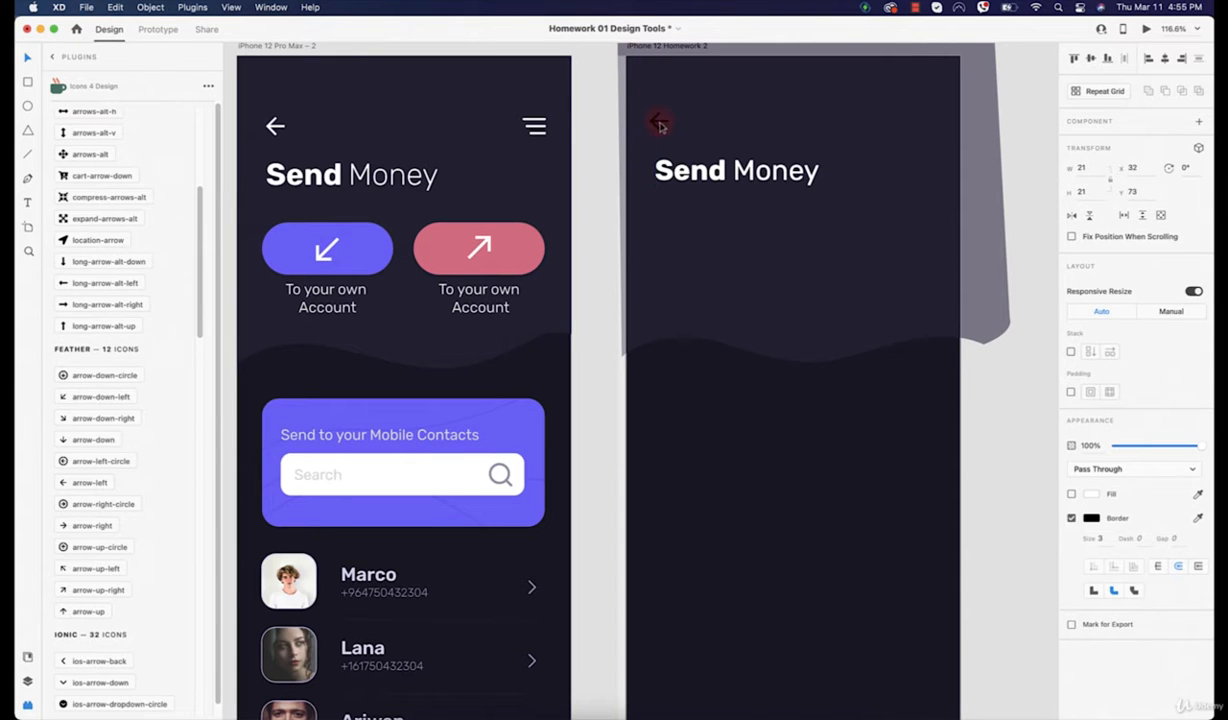
Step: Turn on the artboard's layout grid and resize the back arrow to about 28 px square
left_click(663, 125)
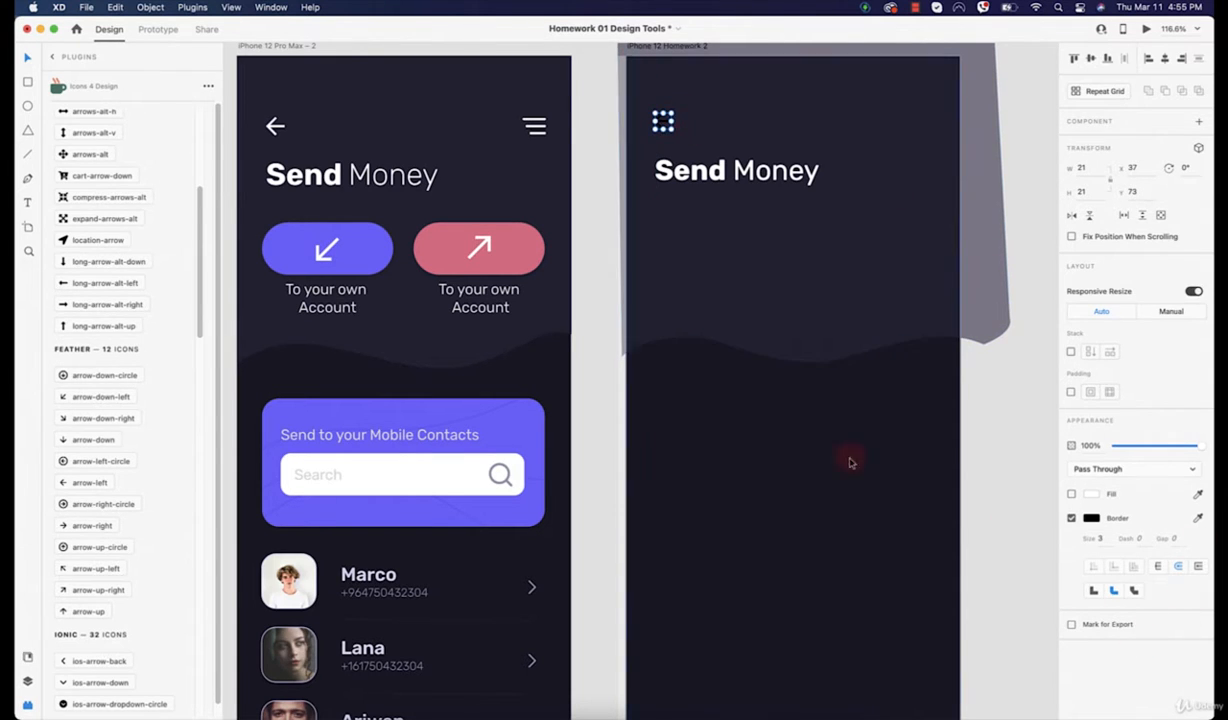
left_click(660, 47)
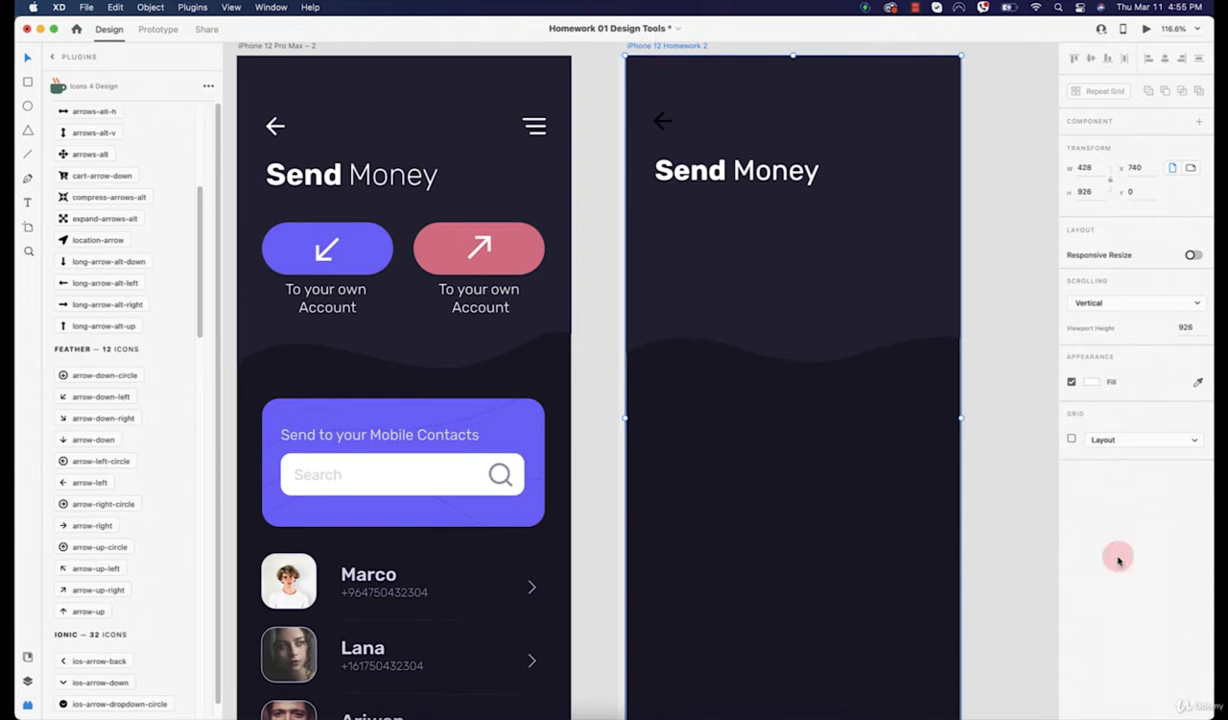
left_click(1071, 439)
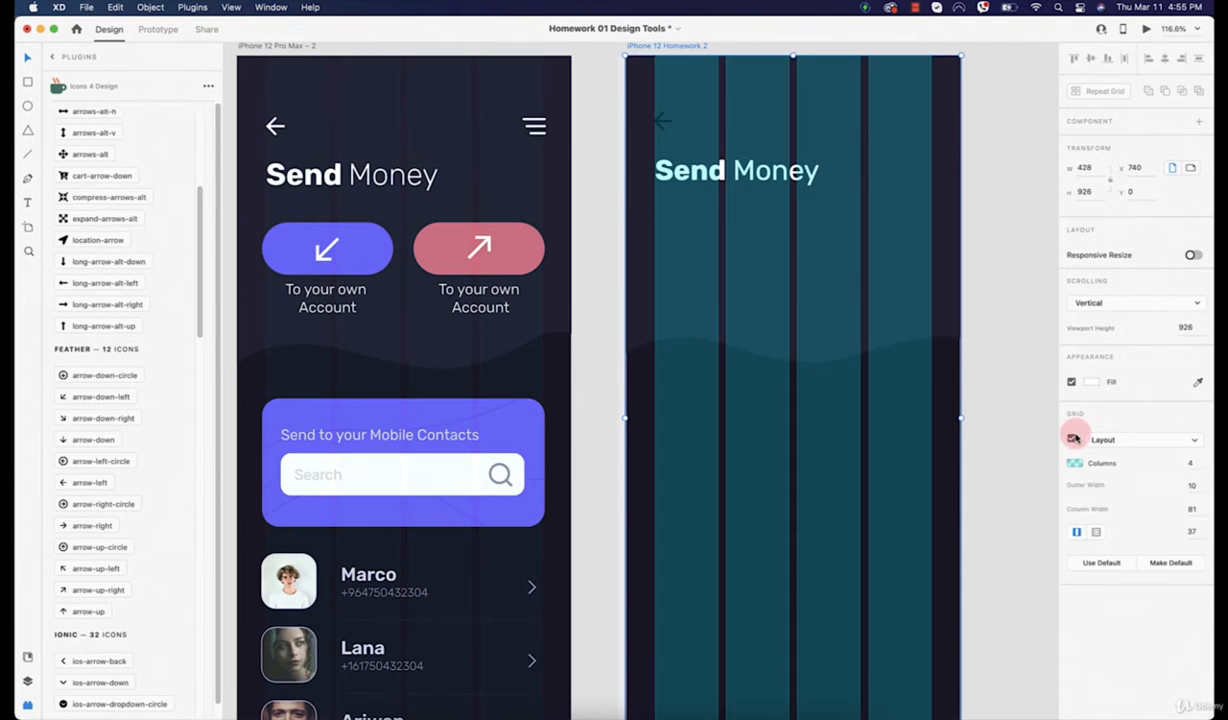
left_click(668, 126)
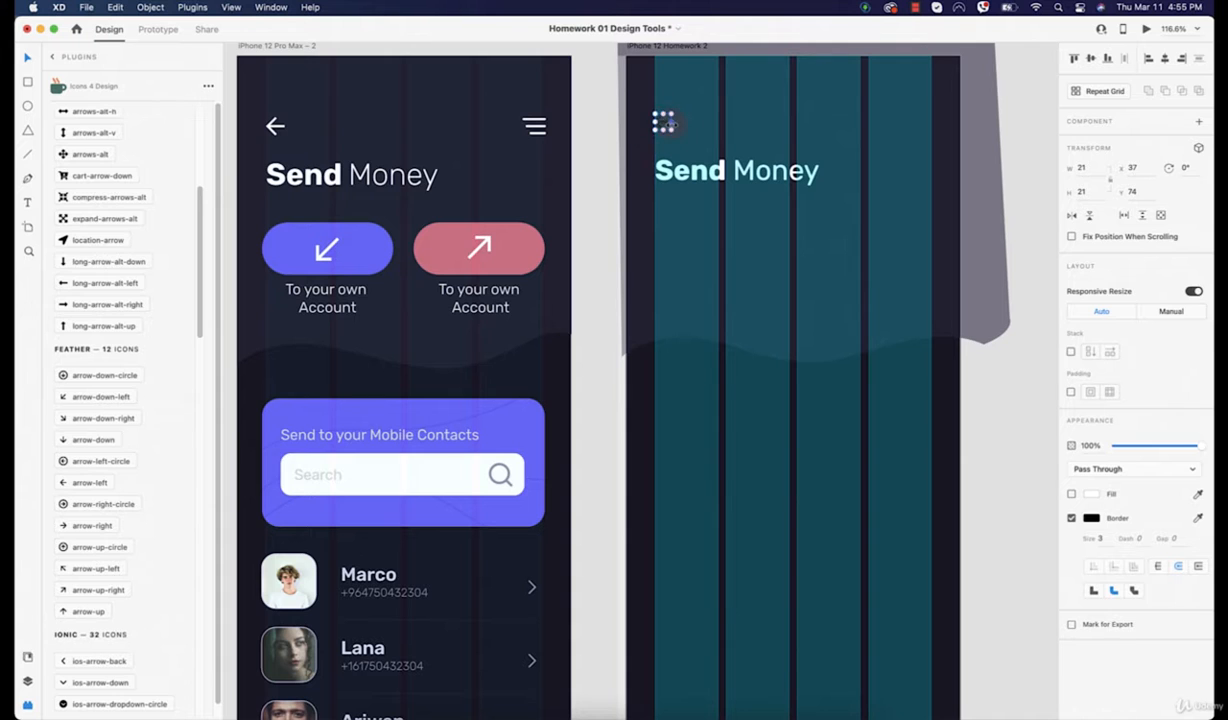
key("super+z")
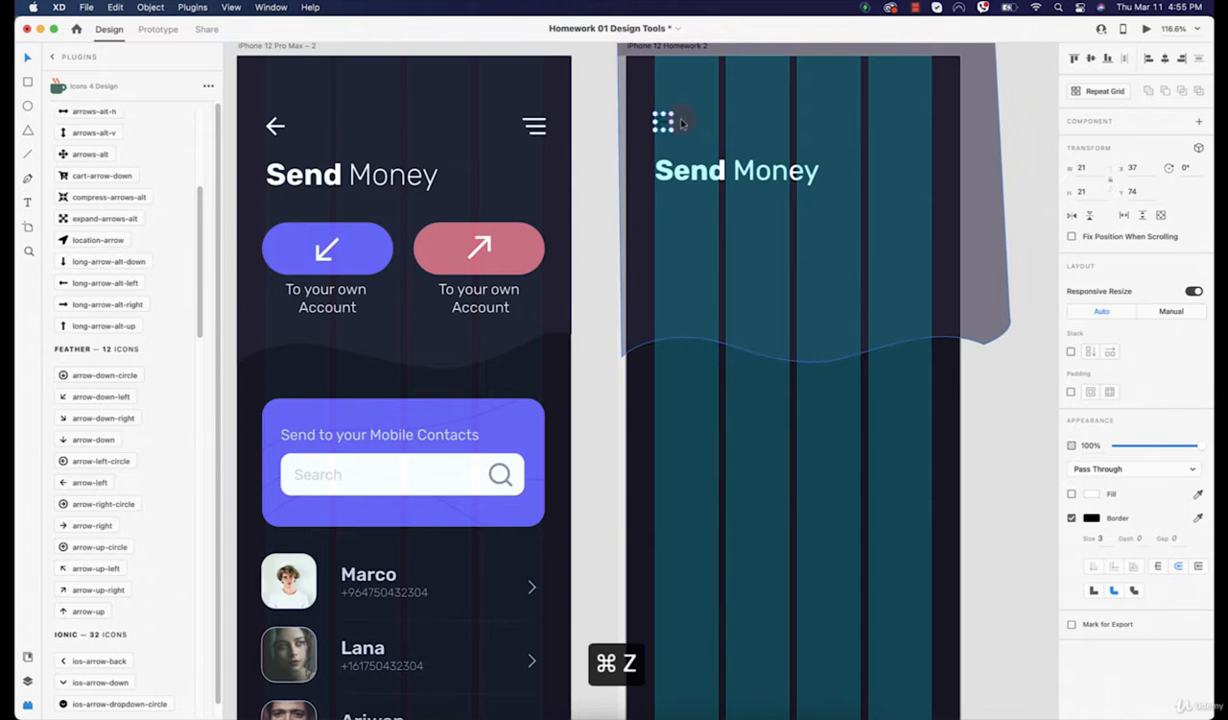
scroll(684, 124, "up", 5)
left_click_drag(700, 158, 782, 209)
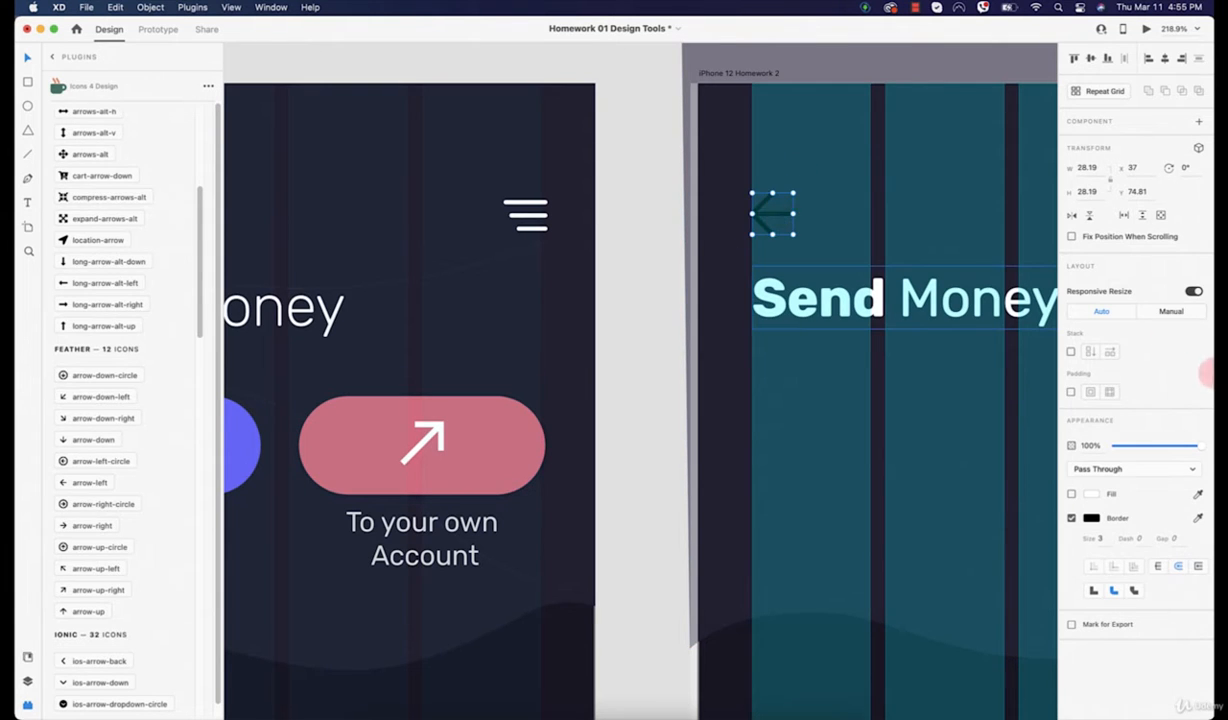
Step: Set the back arrow's border colour to white #FFFFFF and clear the icon plugin's previous search
left_click(1091, 518)
left_click(946, 469)
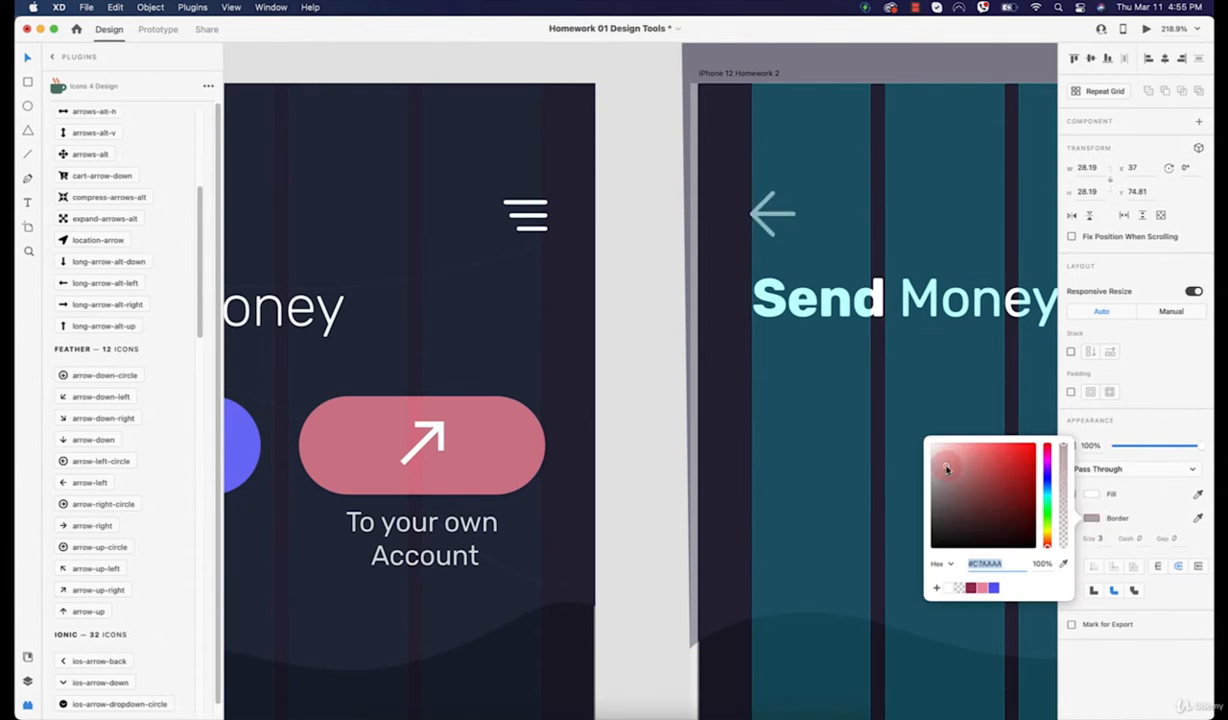
left_click(718, 332)
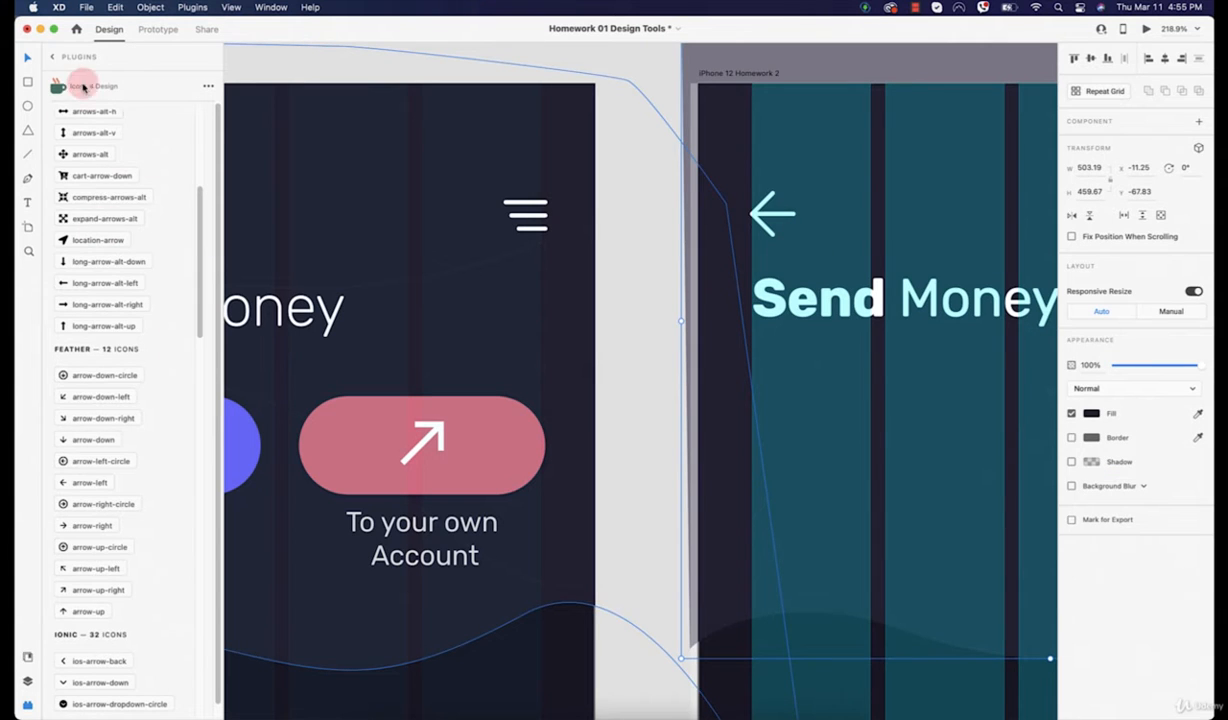
scroll(142, 128, "up", 5)
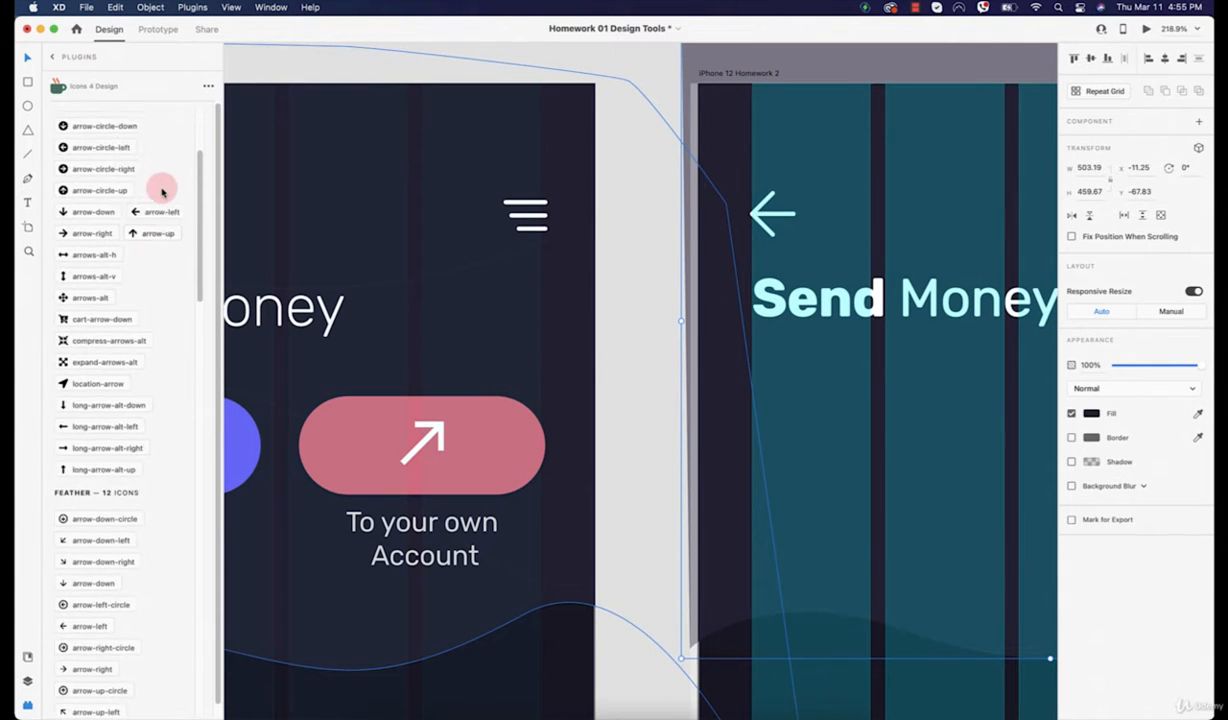
left_click(167, 124)
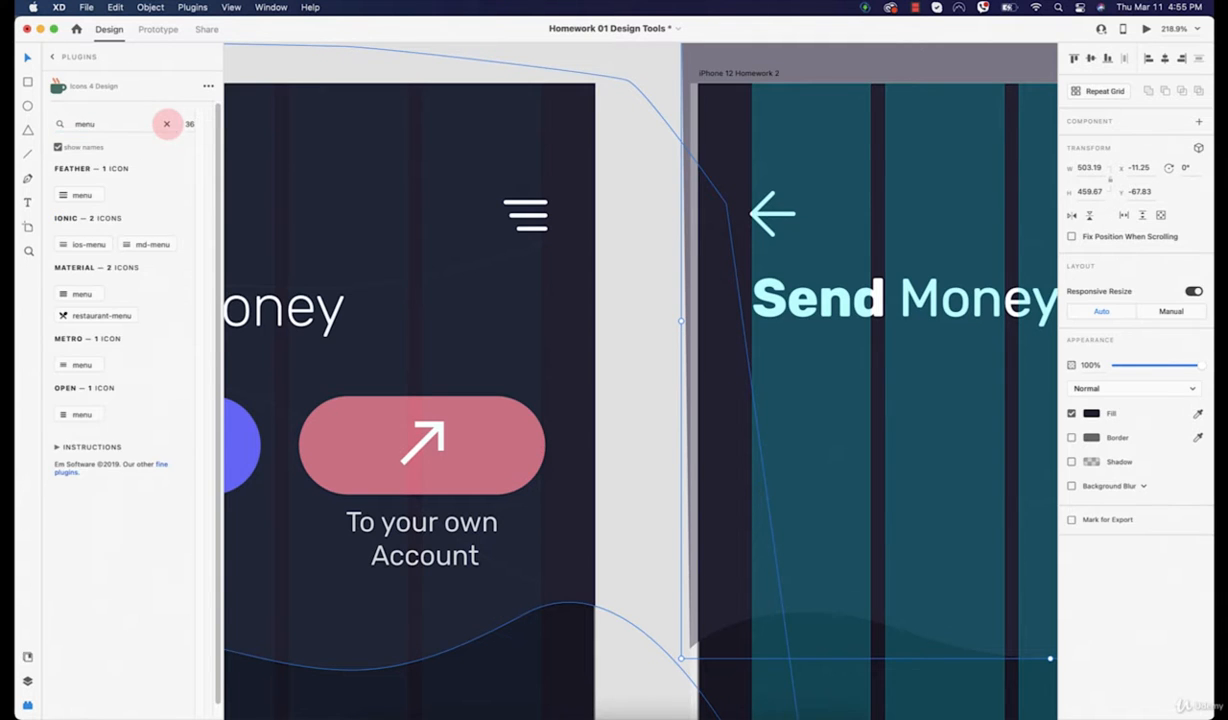
Step: Insert the Feather menu icon and place it beside the back arrow
left_click(74, 200)
scroll(696, 386, "left", 5)
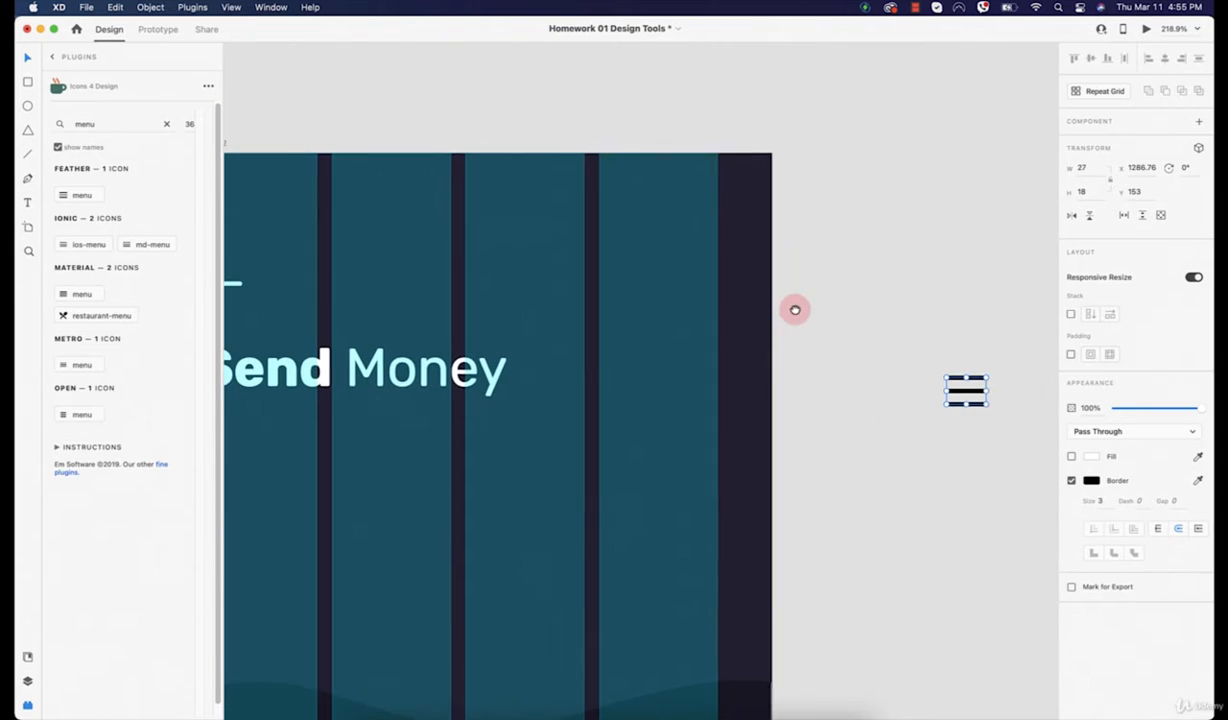
left_click_drag(967, 393, 700, 314)
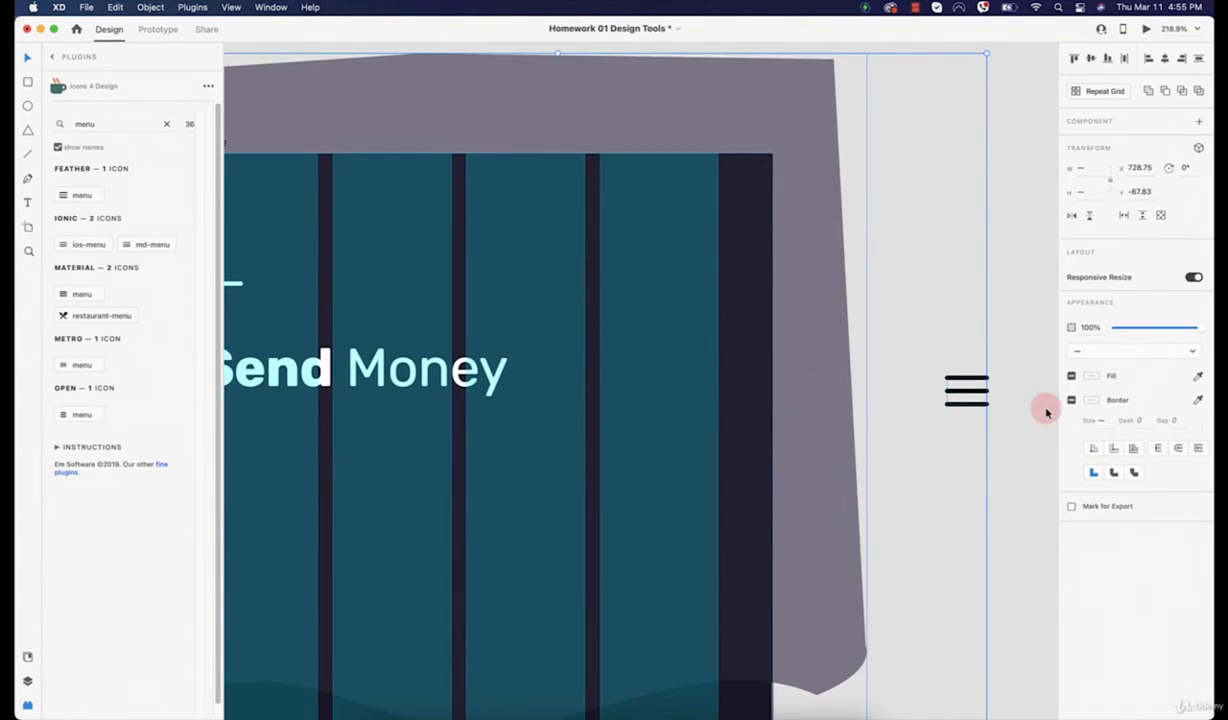
left_click(1044, 412)
left_click_drag(980, 400, 460, 301)
key("ctrl+z")
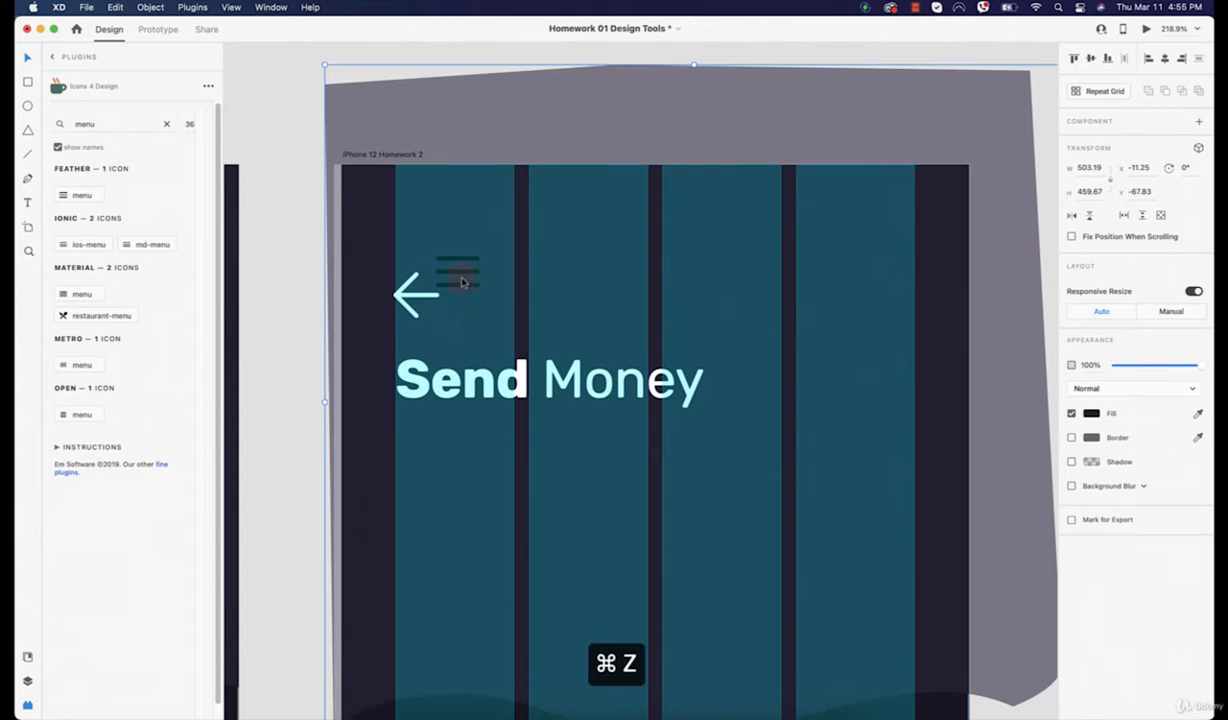
key("super+z")
left_click_drag(454, 276, 509, 272)
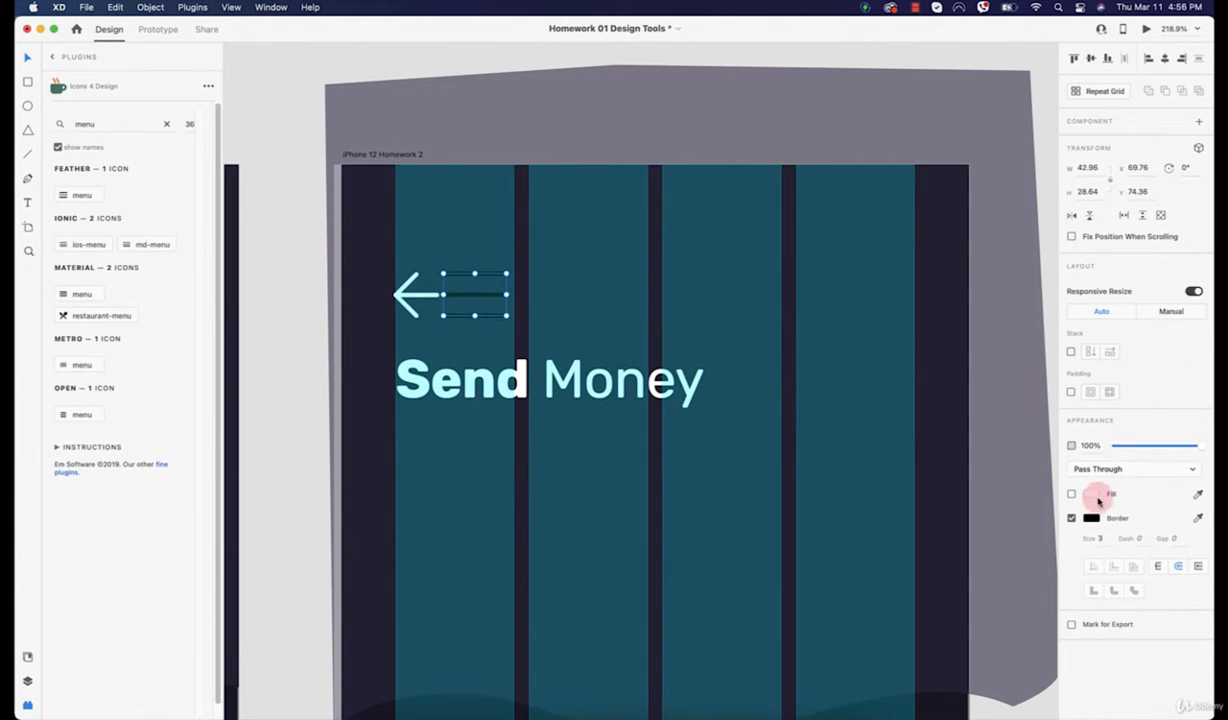
Step: Lock the grey background shape in place
left_click(1100, 537)
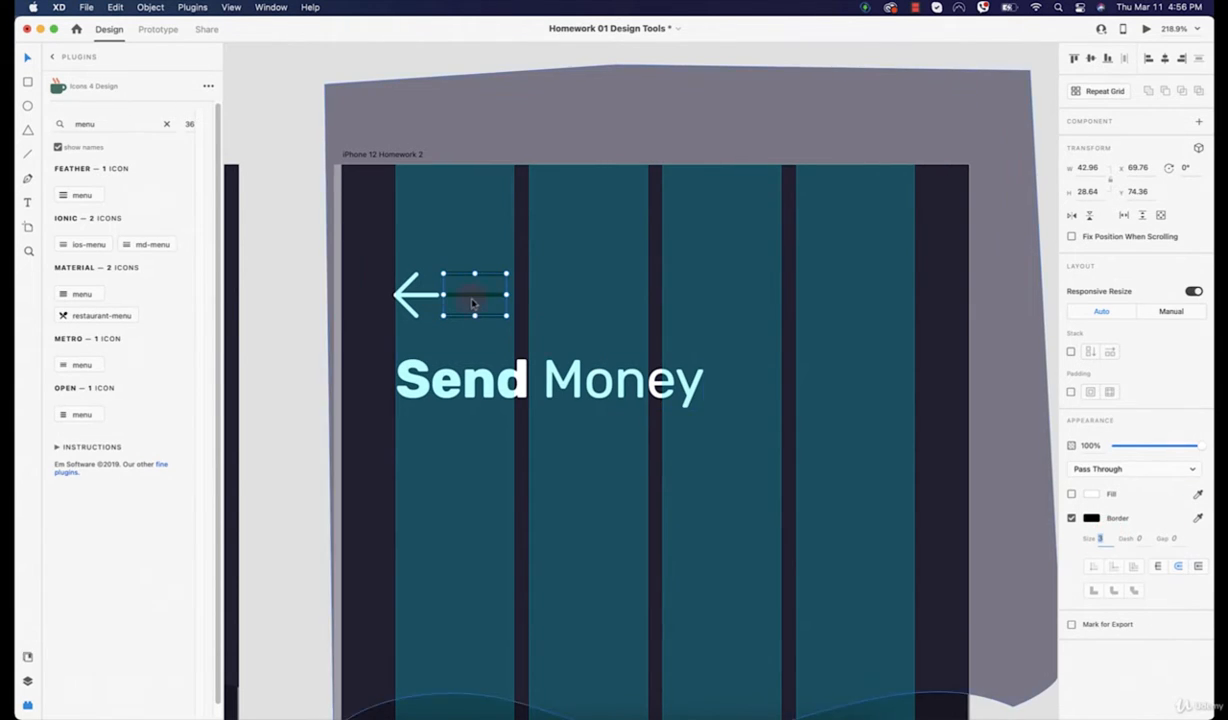
left_click(590, 253)
key("super+z")
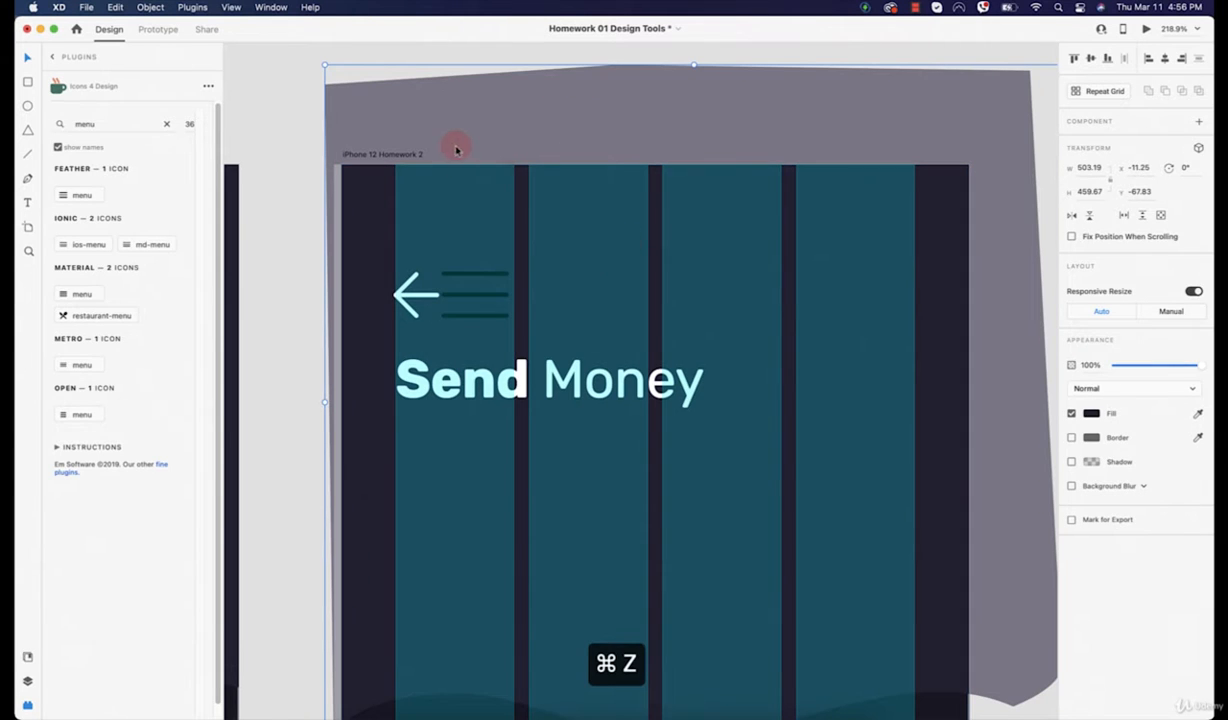
right_click(460, 120)
left_click(490, 226)
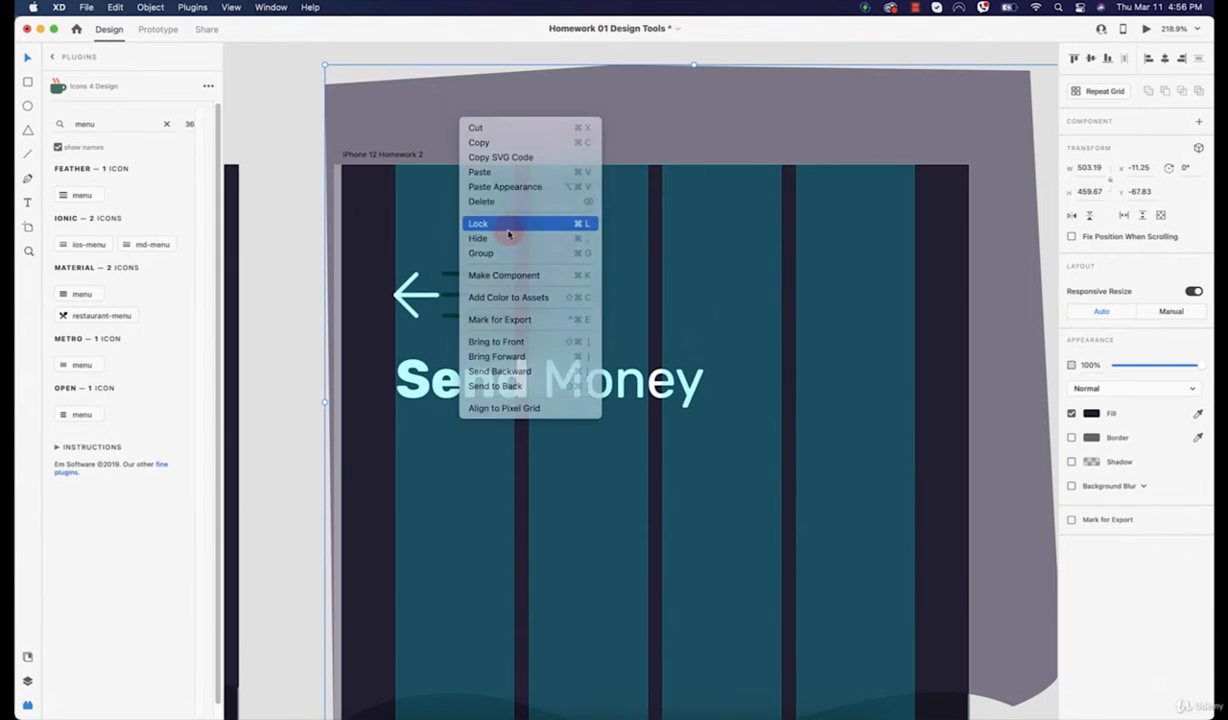
Step: Stretch the teal grid rectangle past the artboard's bottom-left edge and lock it
scroll(432, 288, "down", 5)
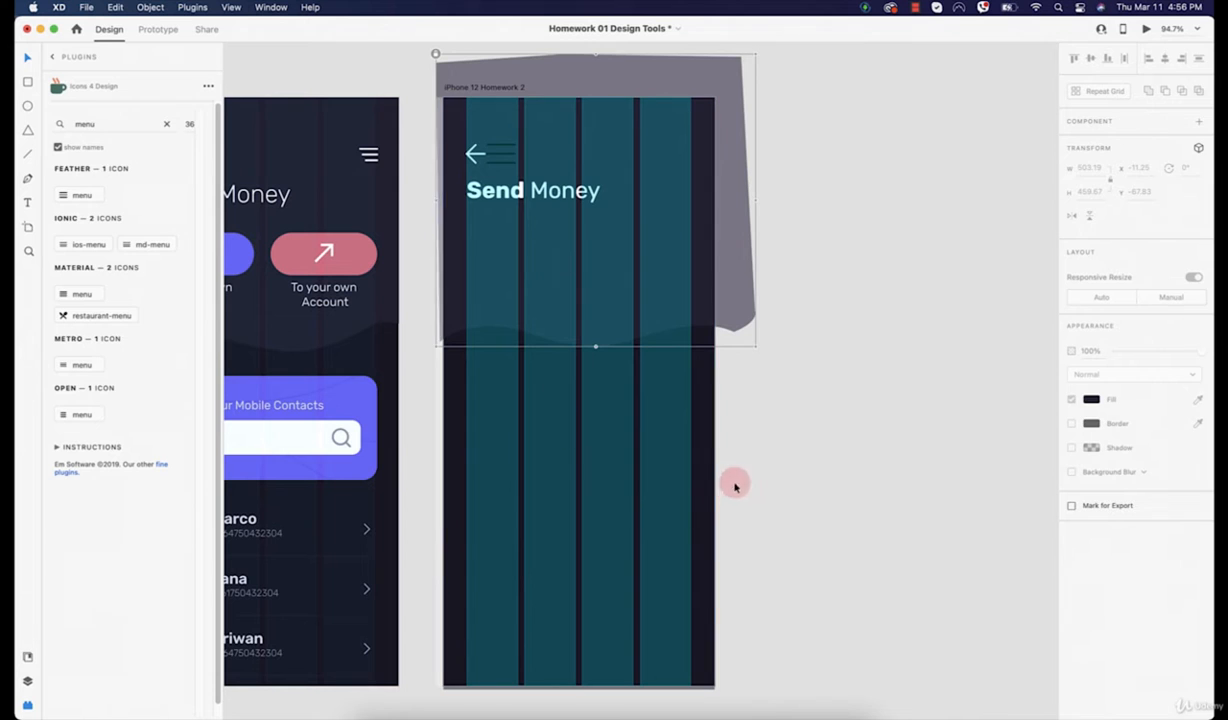
left_click(703, 443)
key("Left")
key("Left")
key("Left")
key("Left")
key("Left")
key("Left")
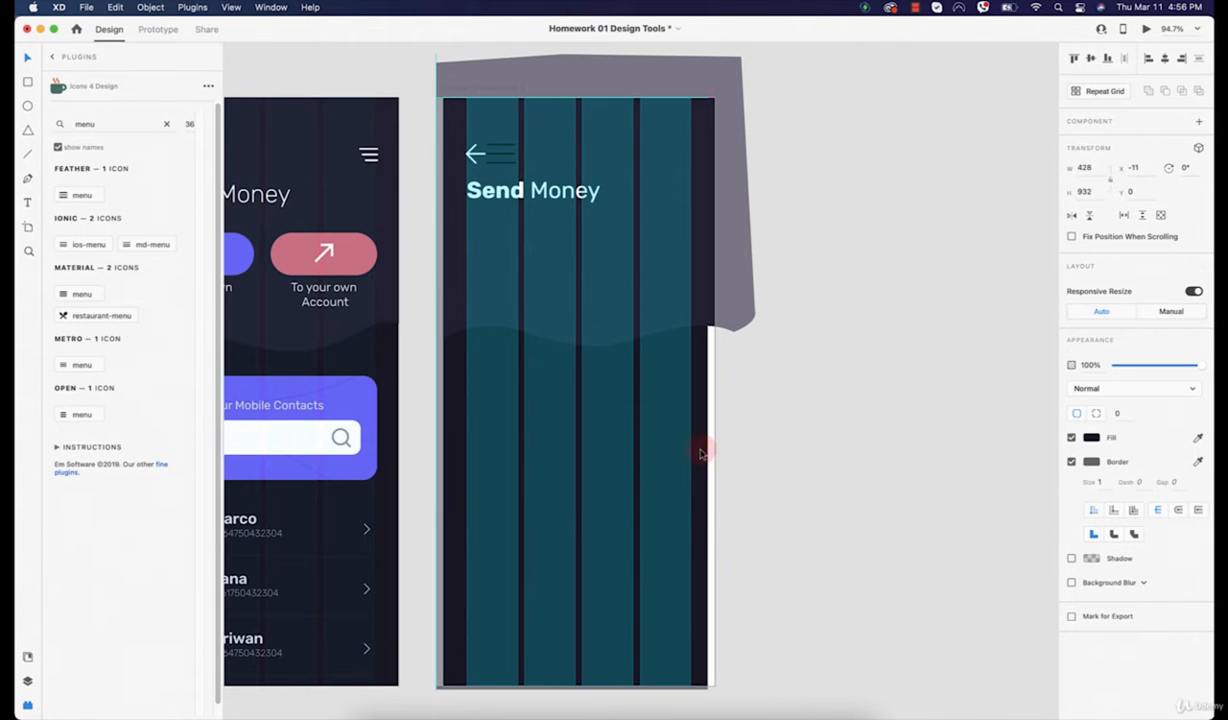
key("Right")
key("Right")
key("Right")
key("Right")
key("Right")
key("Right")
key("Right")
key("Right")
key("Right")
key("Right")
key("Right")
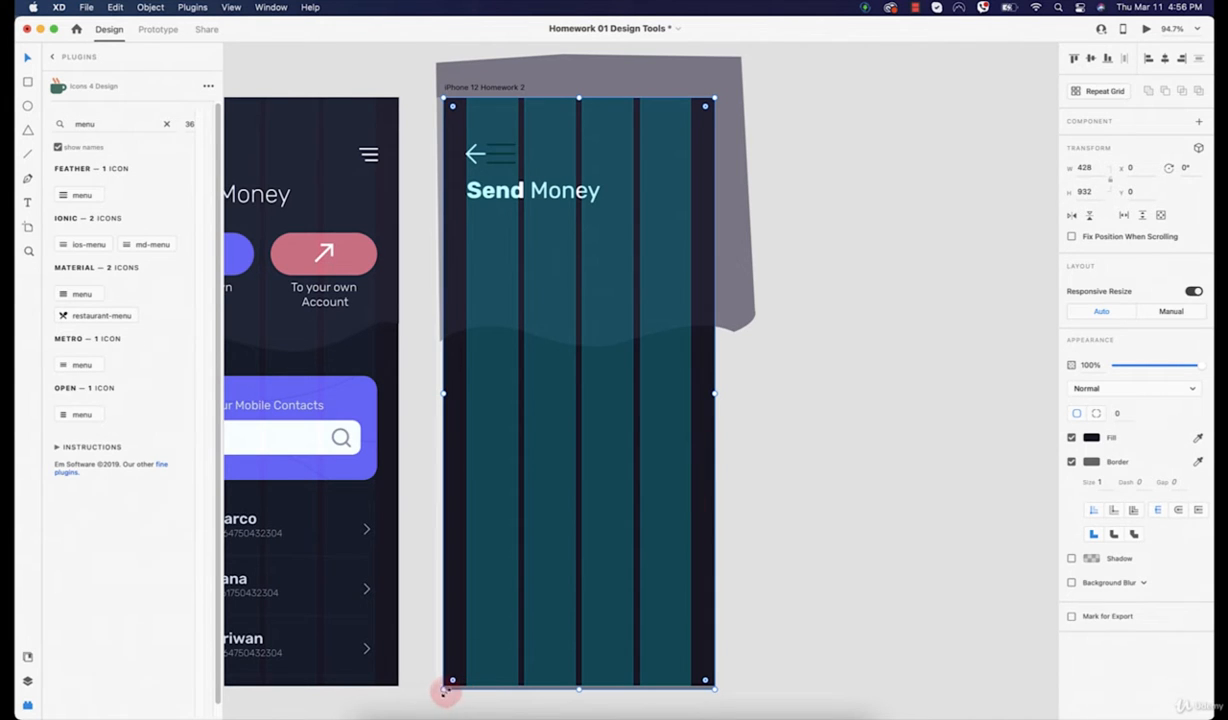
left_click_drag(445, 690, 428, 702)
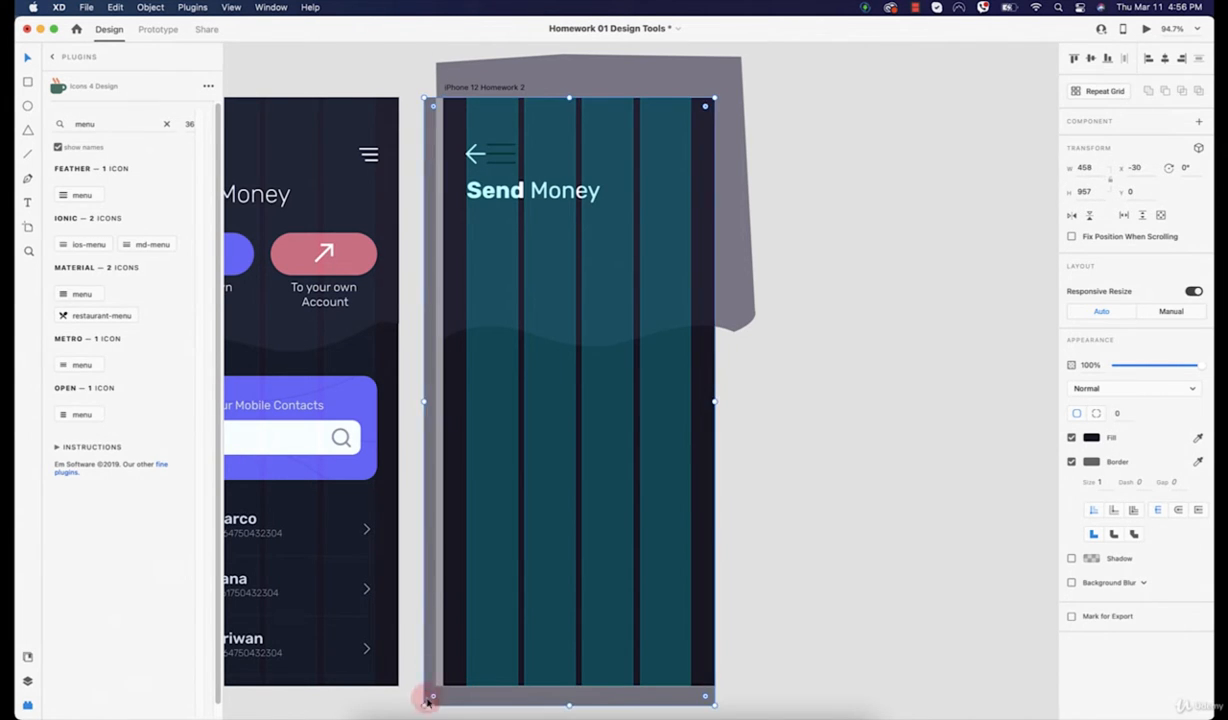
right_click(432, 487)
left_click(452, 545)
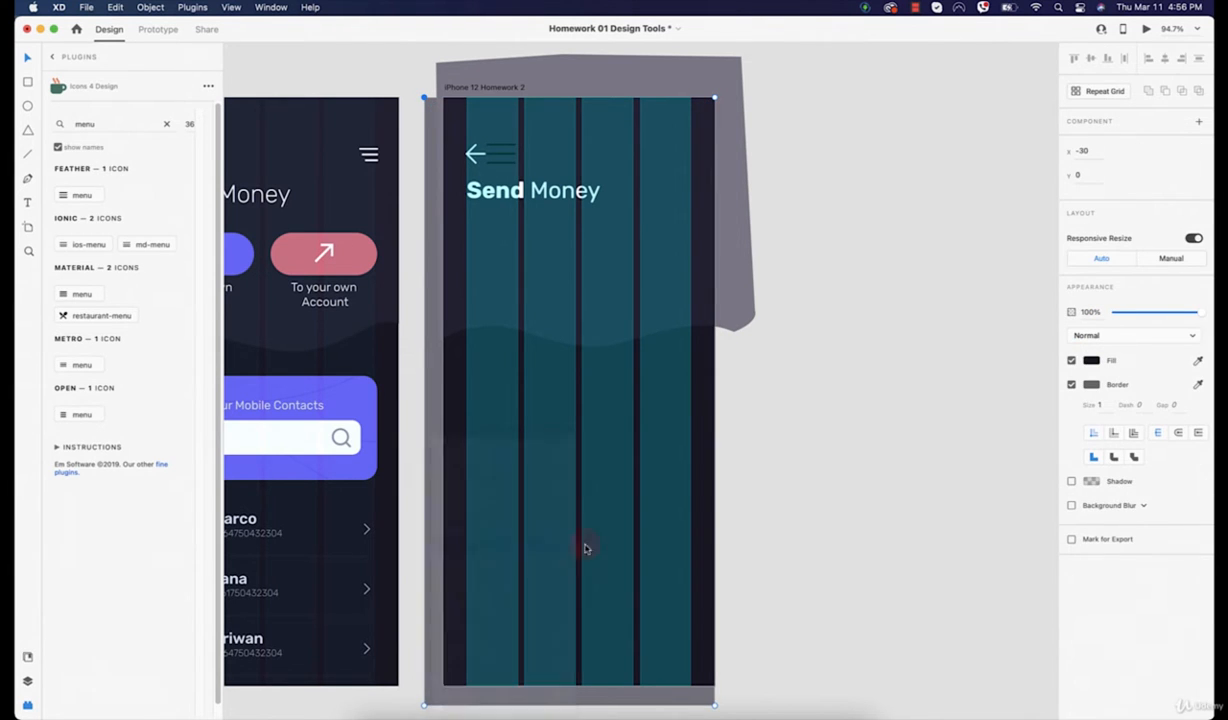
left_click(858, 491)
Step: Make the menu icon's lines white and move it to the top-right corner
scroll(617, 301, "up", 2)
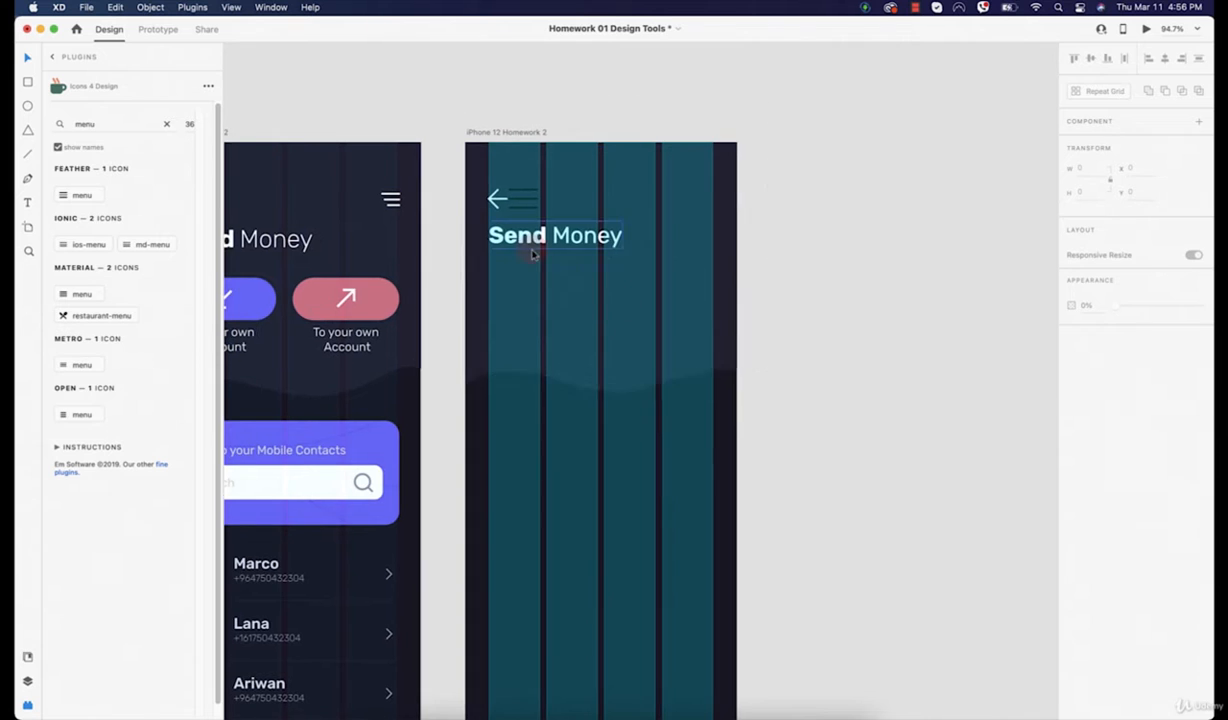
scroll(535, 245, "up", 5)
left_click(528, 164)
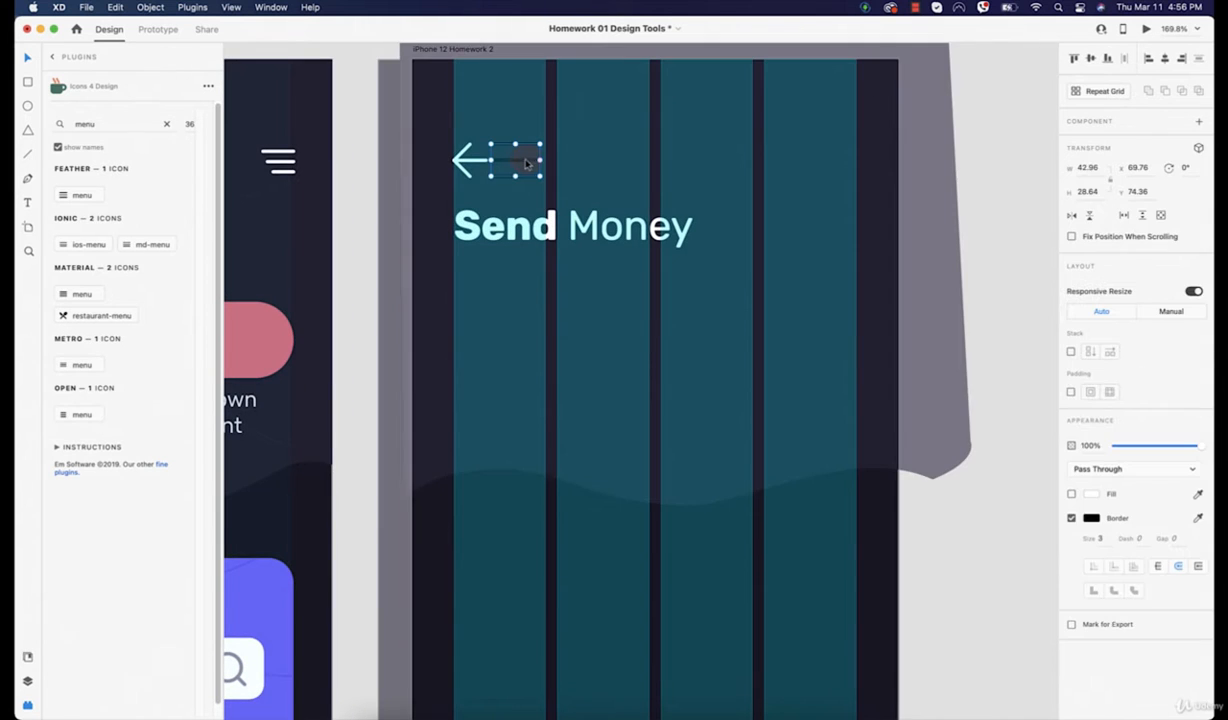
left_click(1090, 518)
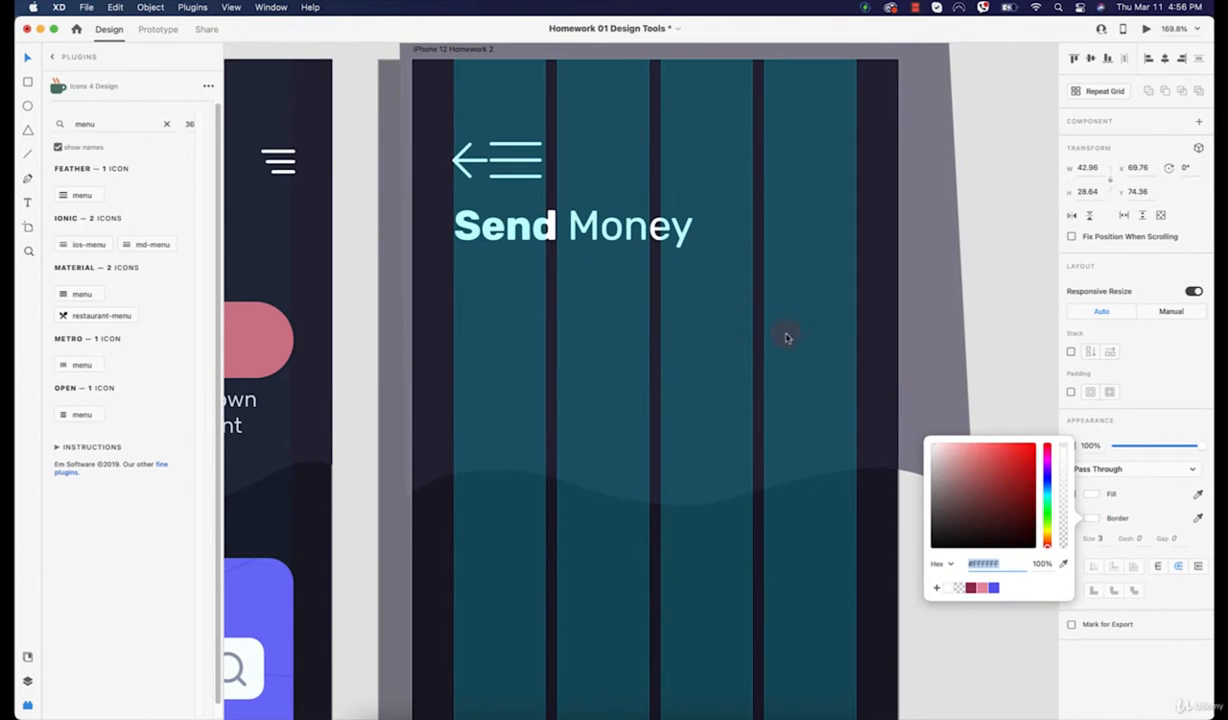
left_click(537, 168)
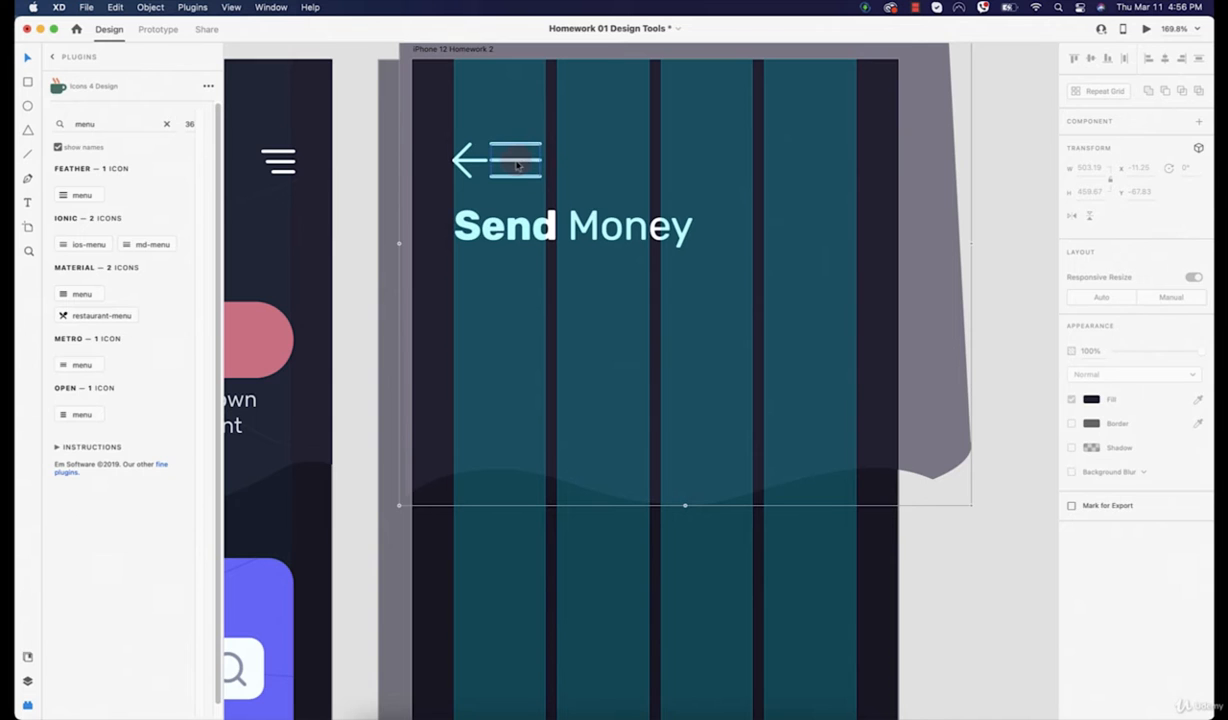
left_click_drag(516, 163, 812, 168)
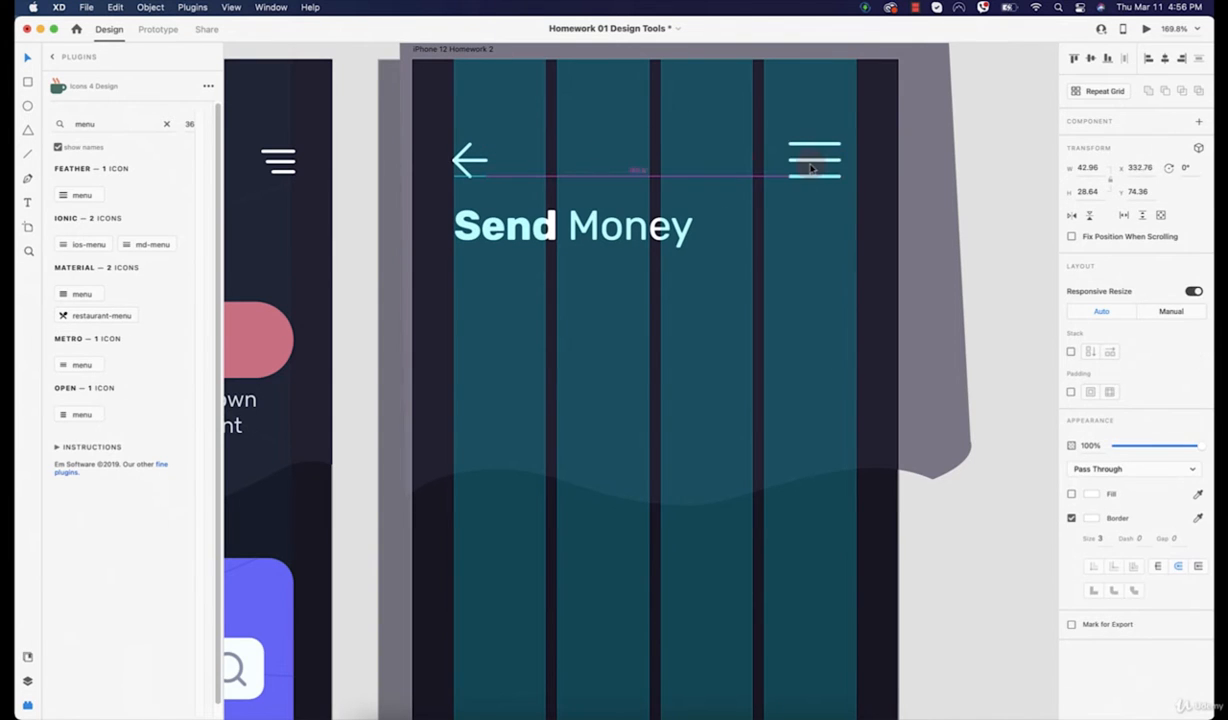
Step: Shorten the menu icon's bottom line from its left end
scroll(825, 168, "up", 5)
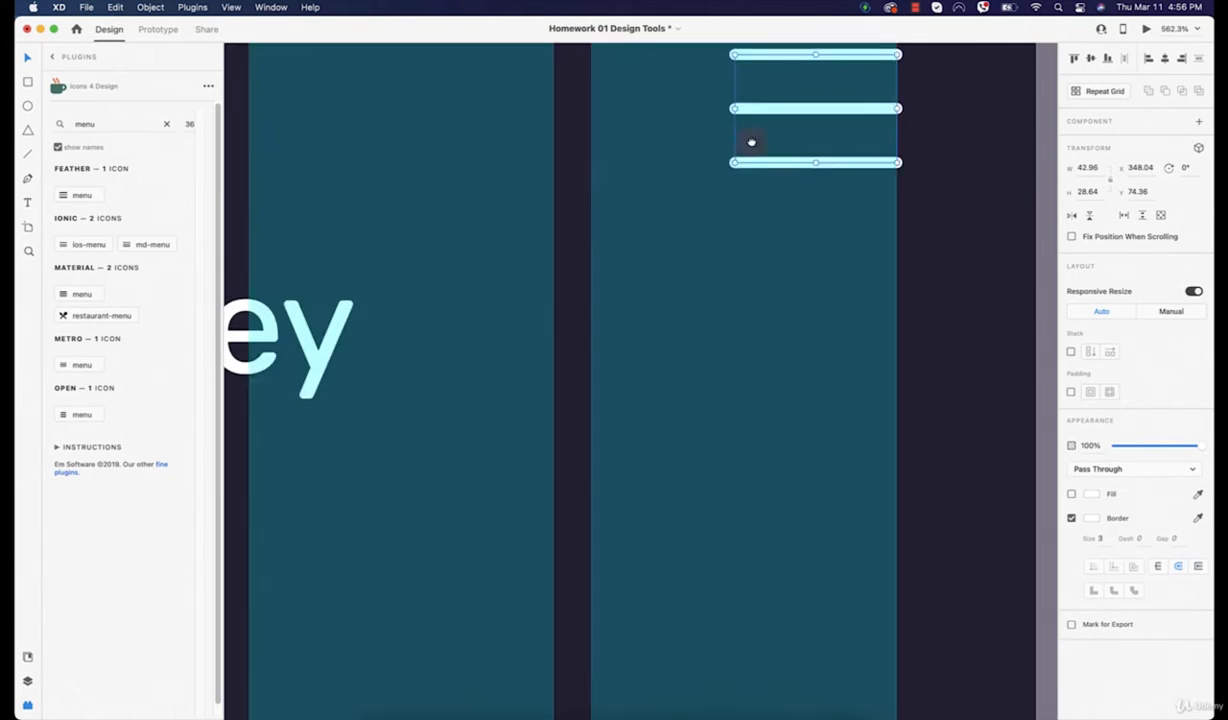
double_click(761, 159)
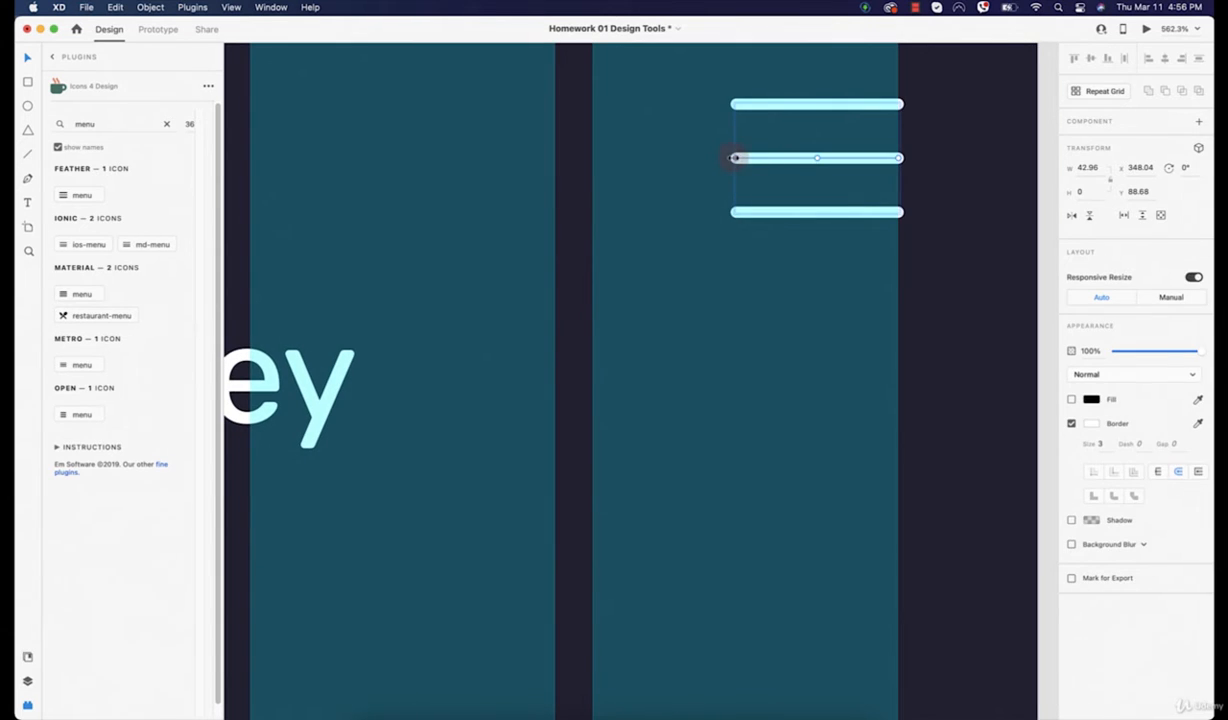
left_click(761, 212)
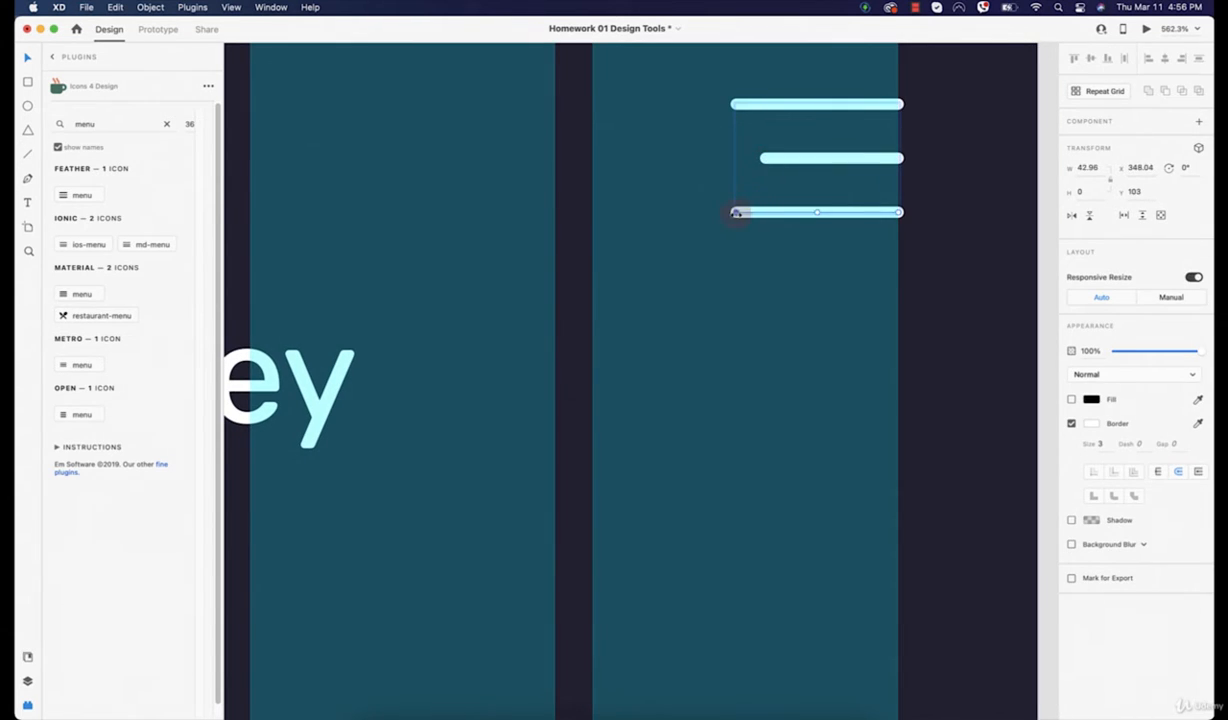
left_click_drag(735, 212, 789, 212)
left_click(908, 250)
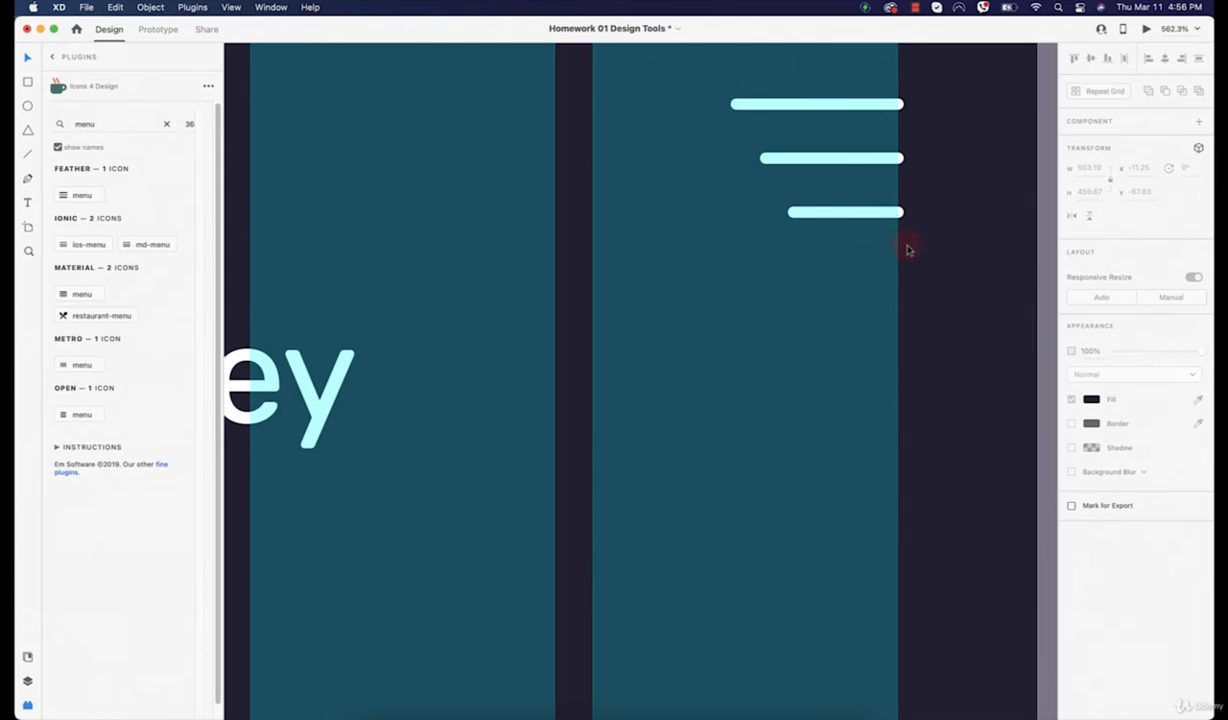
Step: Nudge the menu icon's top line down slightly
scroll(938, 284, "down", 10)
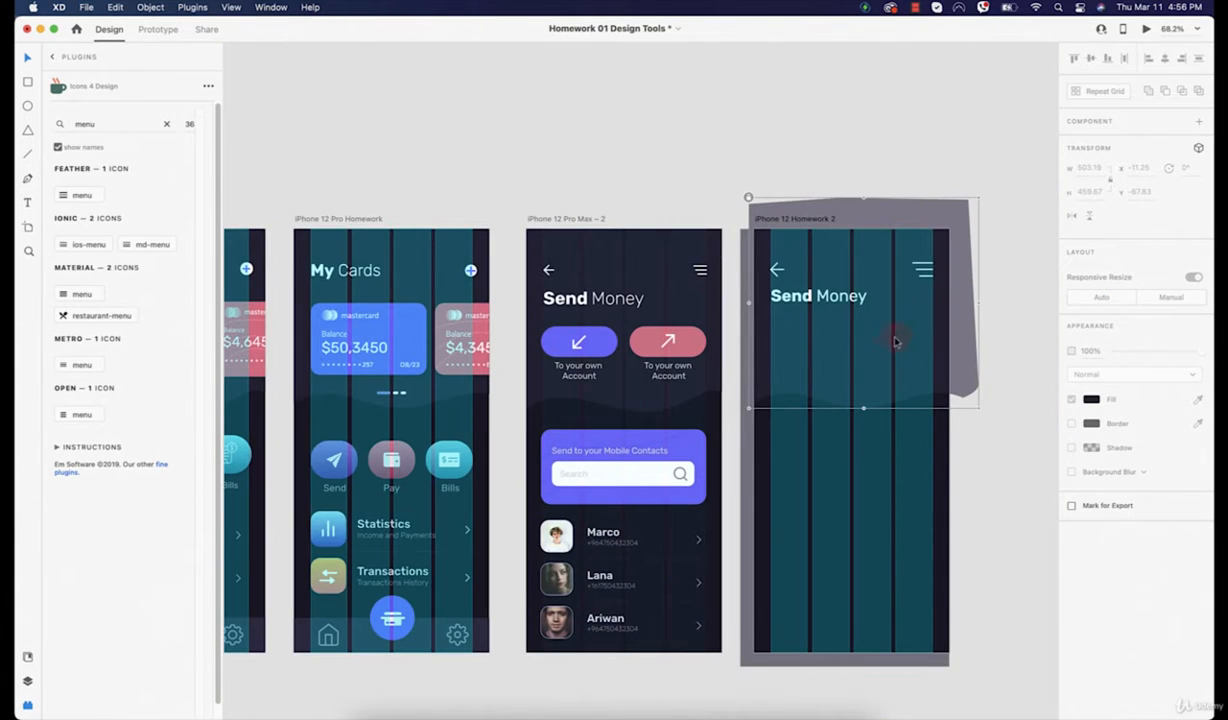
left_click_drag(896, 342, 726, 323)
scroll(760, 275, "up", 5)
left_click(785, 218)
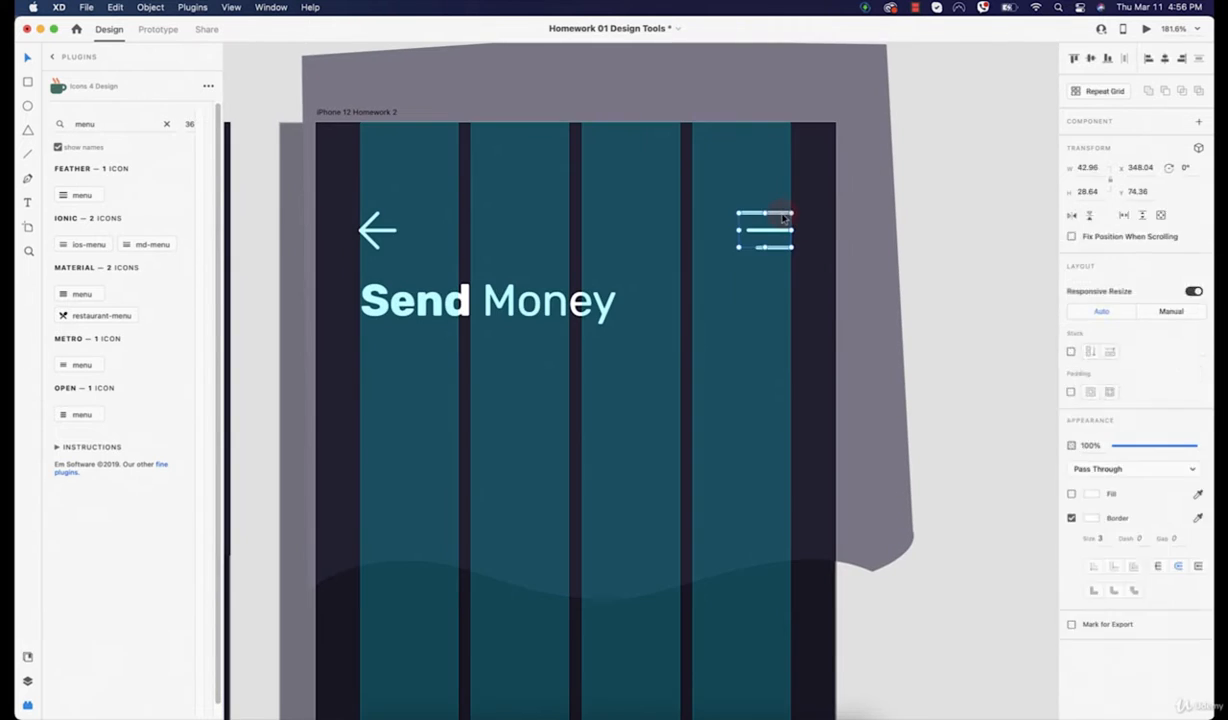
scroll(785, 218, "down", 3)
scroll(754, 315, "up", 6)
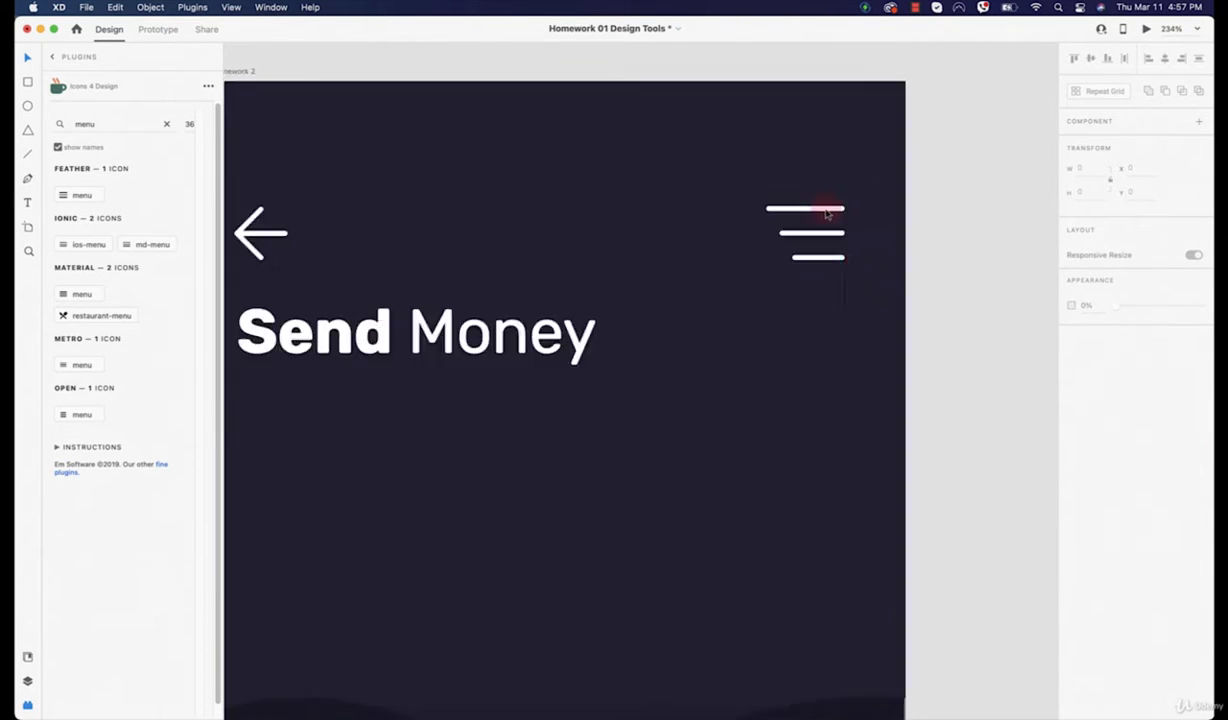
scroll(827, 213, "up", 5)
double_click(805, 209)
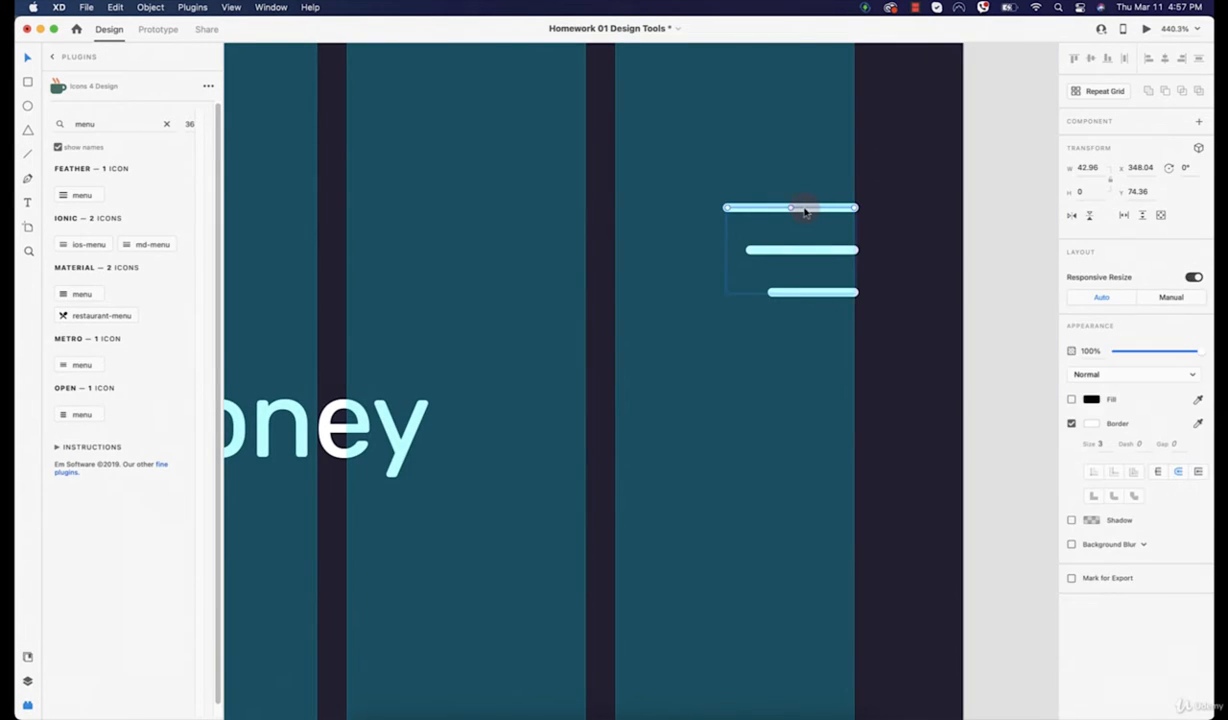
key("Down")
key("Down")
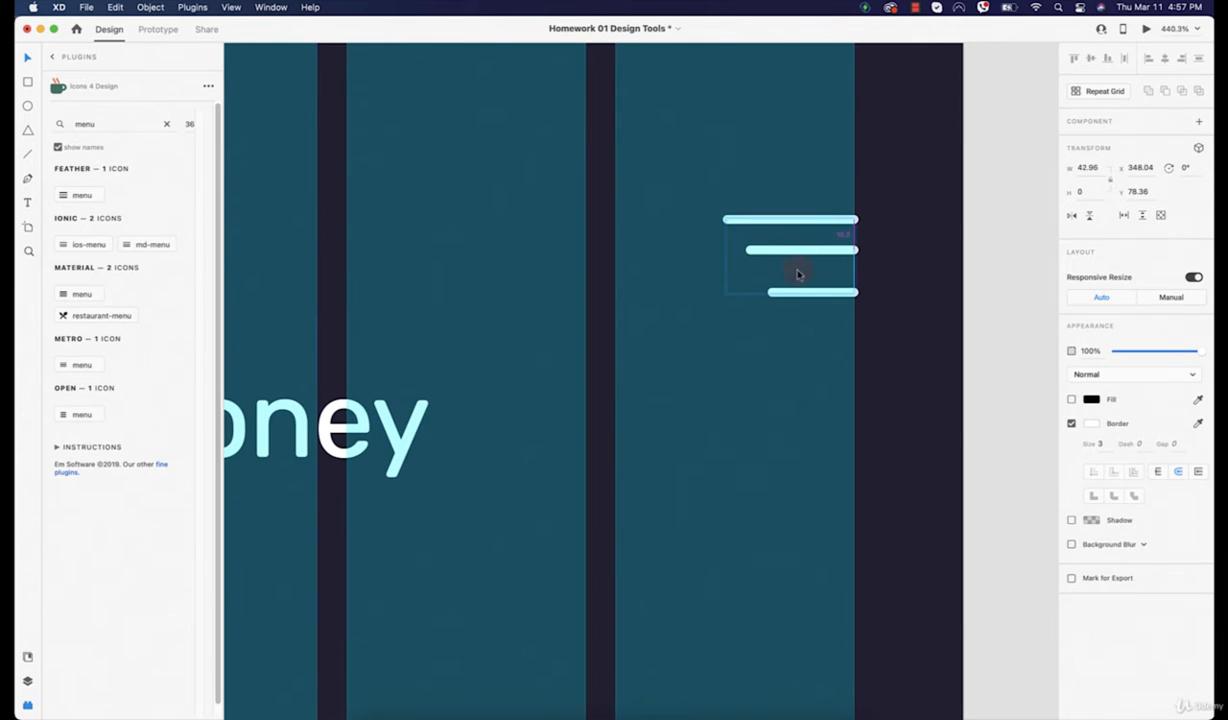
Step: Nudge the bottom menu line up toward the middle line and select the grey background shape
left_click(800, 292)
key("Up")
key("Up")
key("Up")
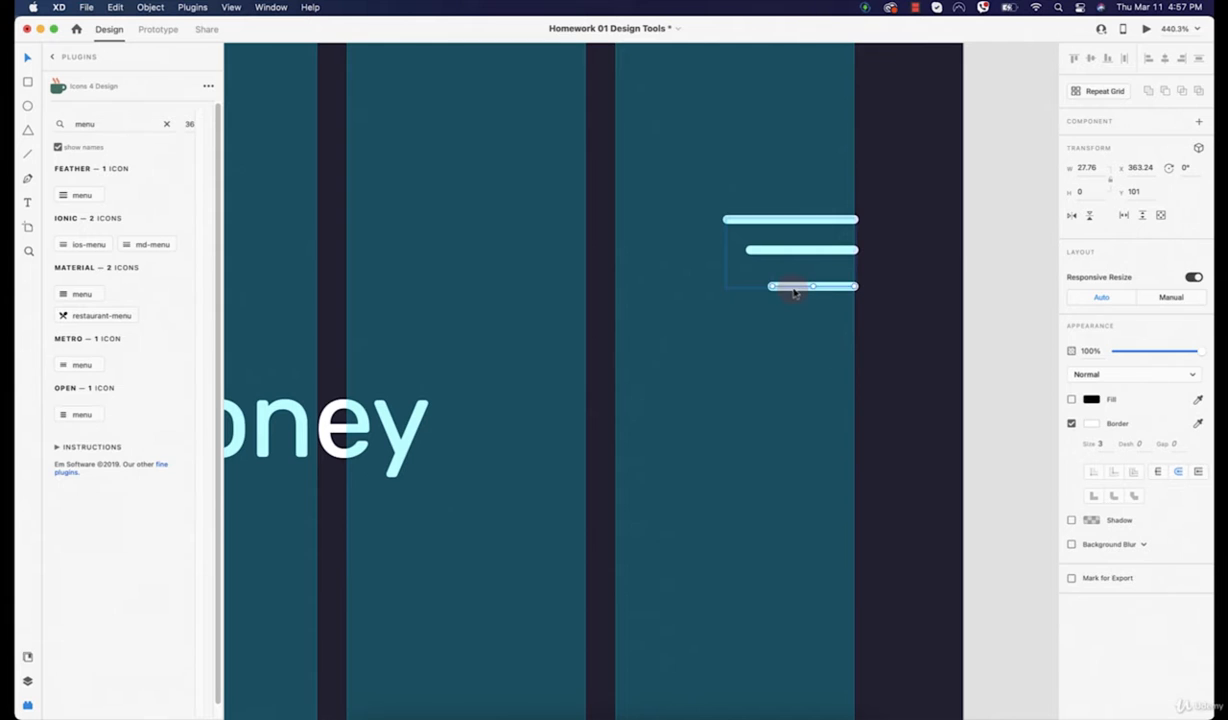
key("Up")
key("Up")
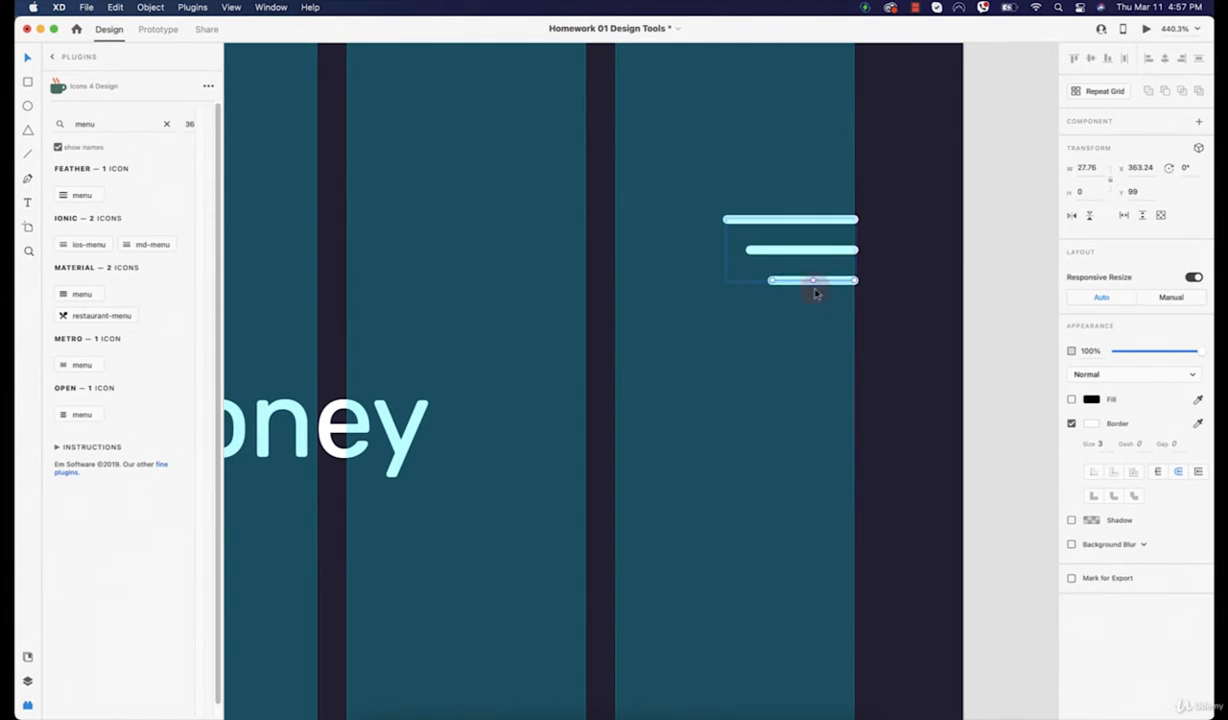
scroll(815, 292, "down", 5)
left_click(928, 365)
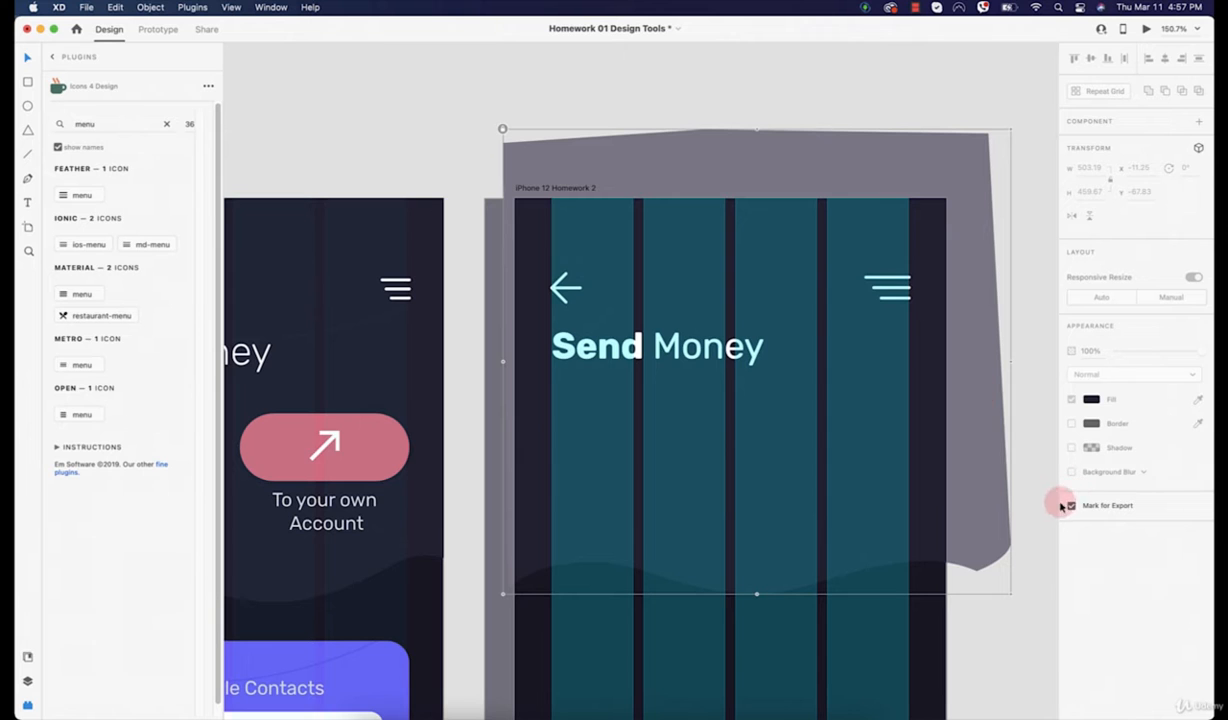
scroll(822, 378, "down", 5)
scroll(691, 315, "down", 4)
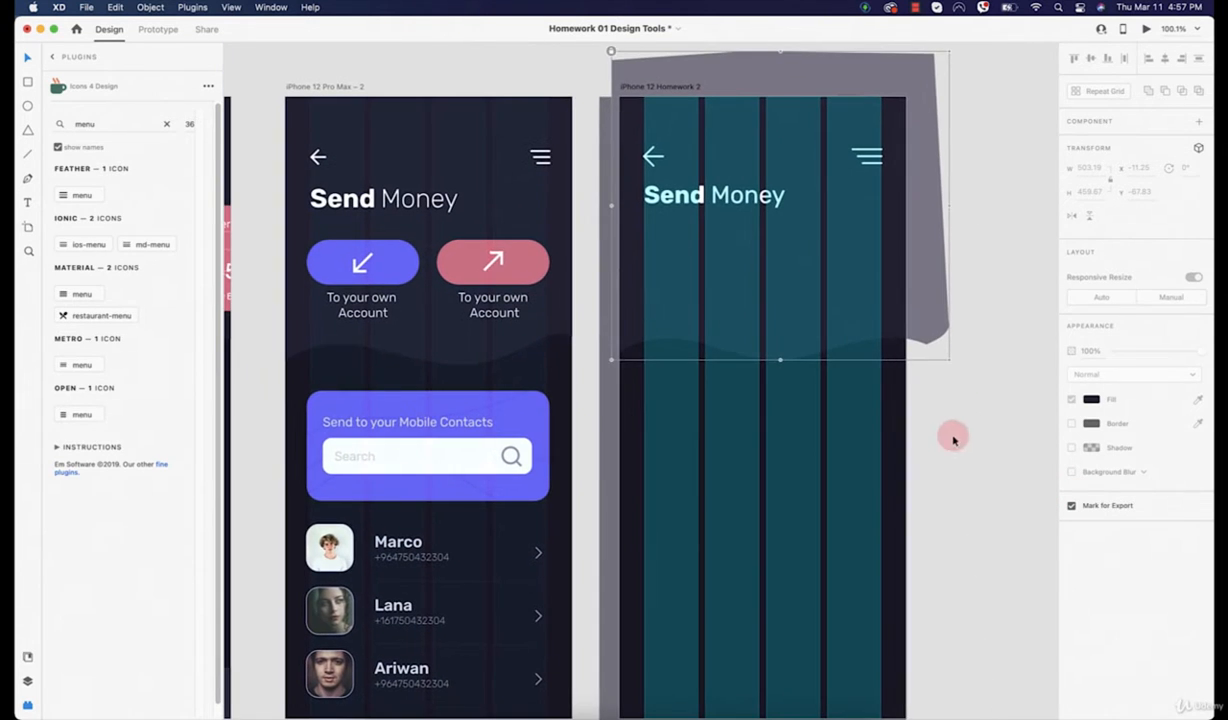
Step: Delete the large grey background shape from the artboard
key("Delete")
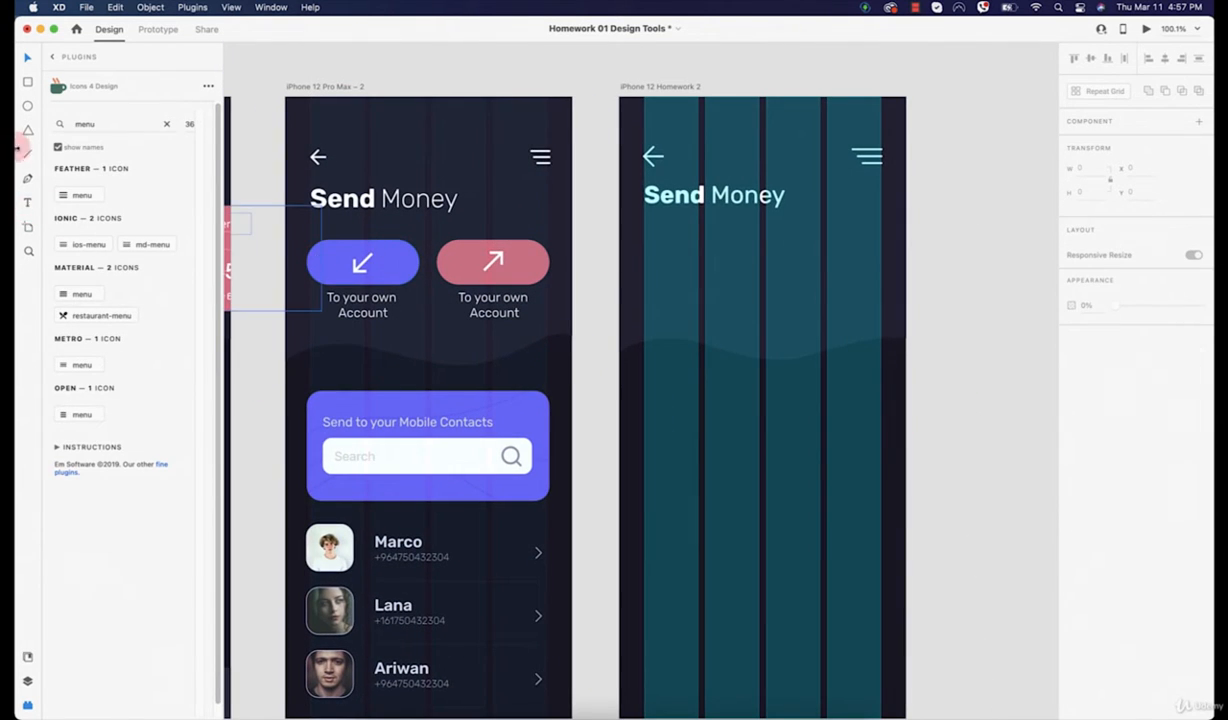
left_click(27, 105)
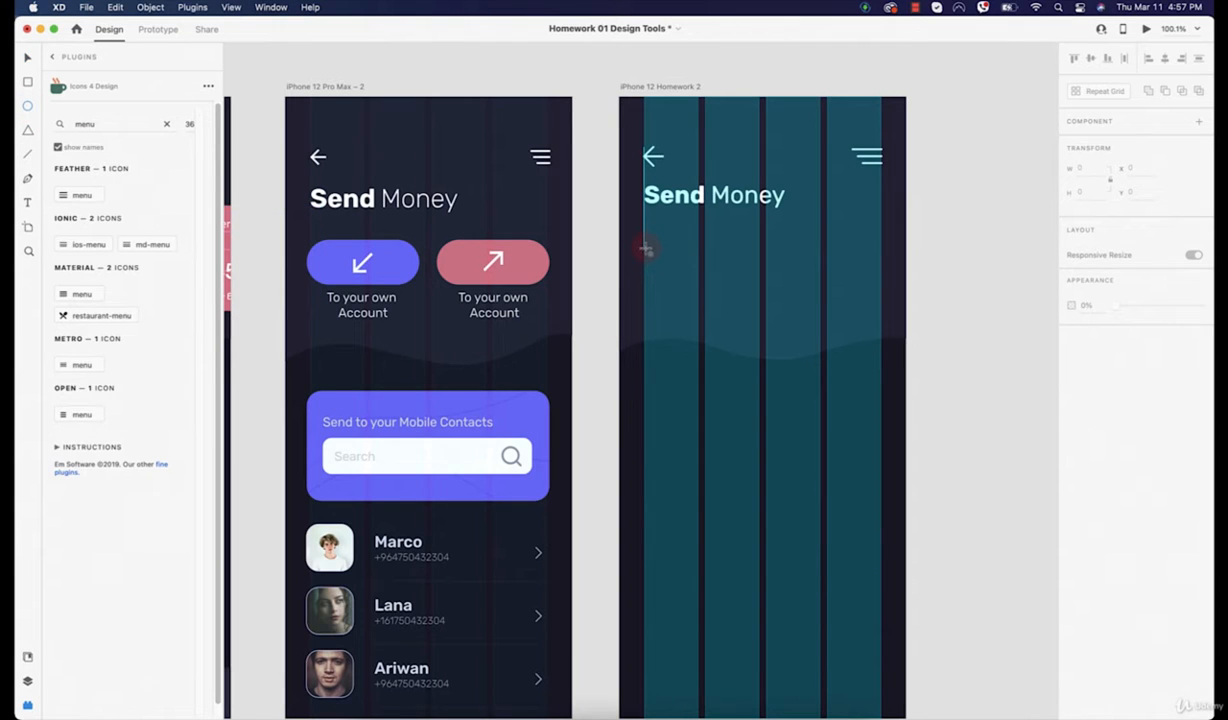
left_click_drag(647, 248, 708, 284)
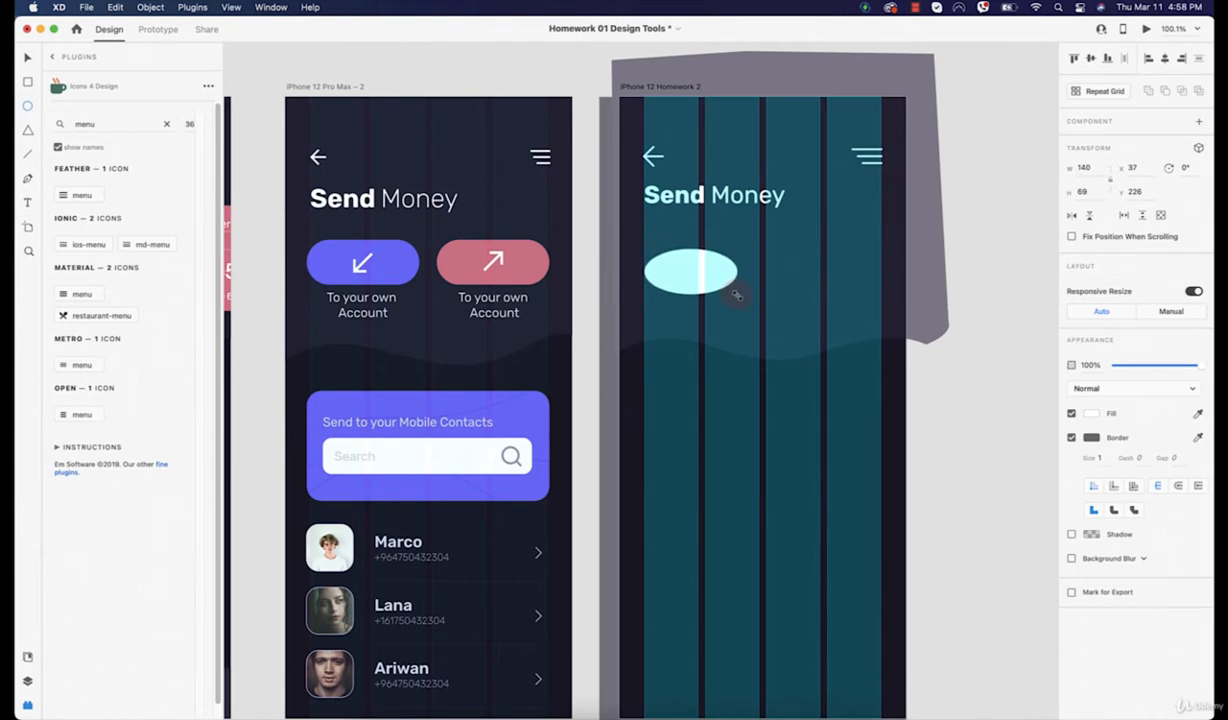
key("super+z")
Step: Draw a 162-wide pill with 37 corner radius below Send Money, filled with the purple button colour
left_click(27, 82)
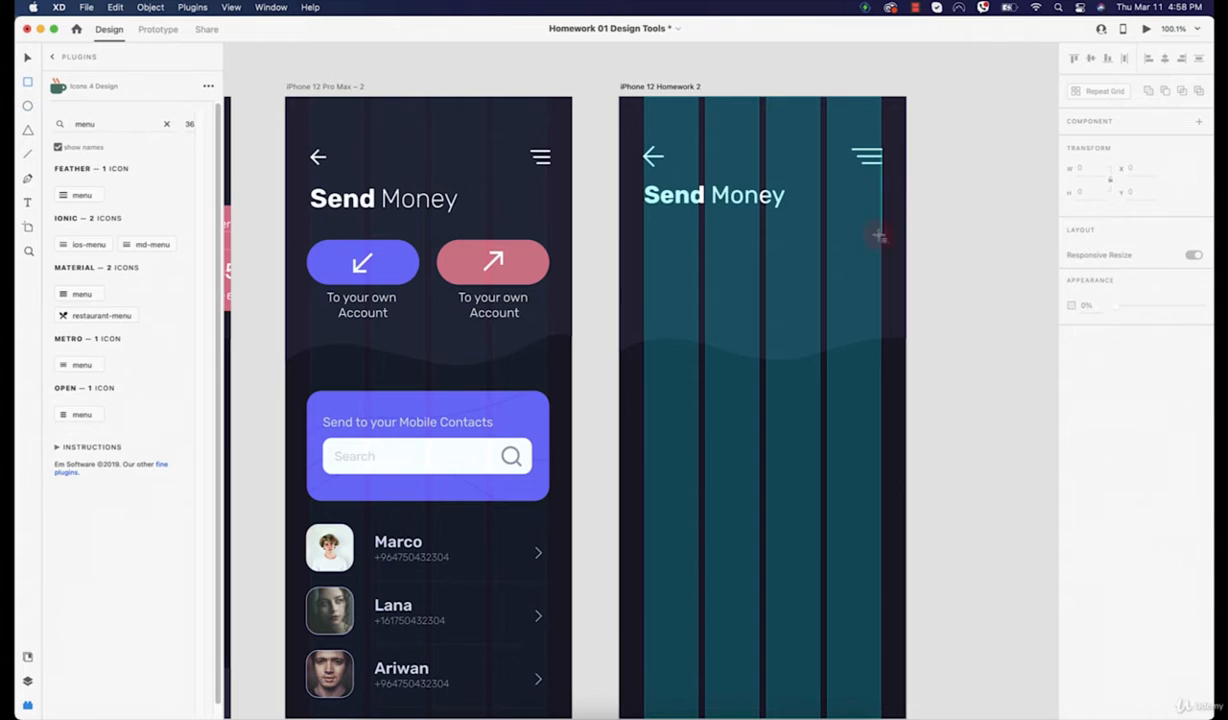
left_click_drag(646, 247, 702, 269)
left_click_drag(757, 271, 752, 271)
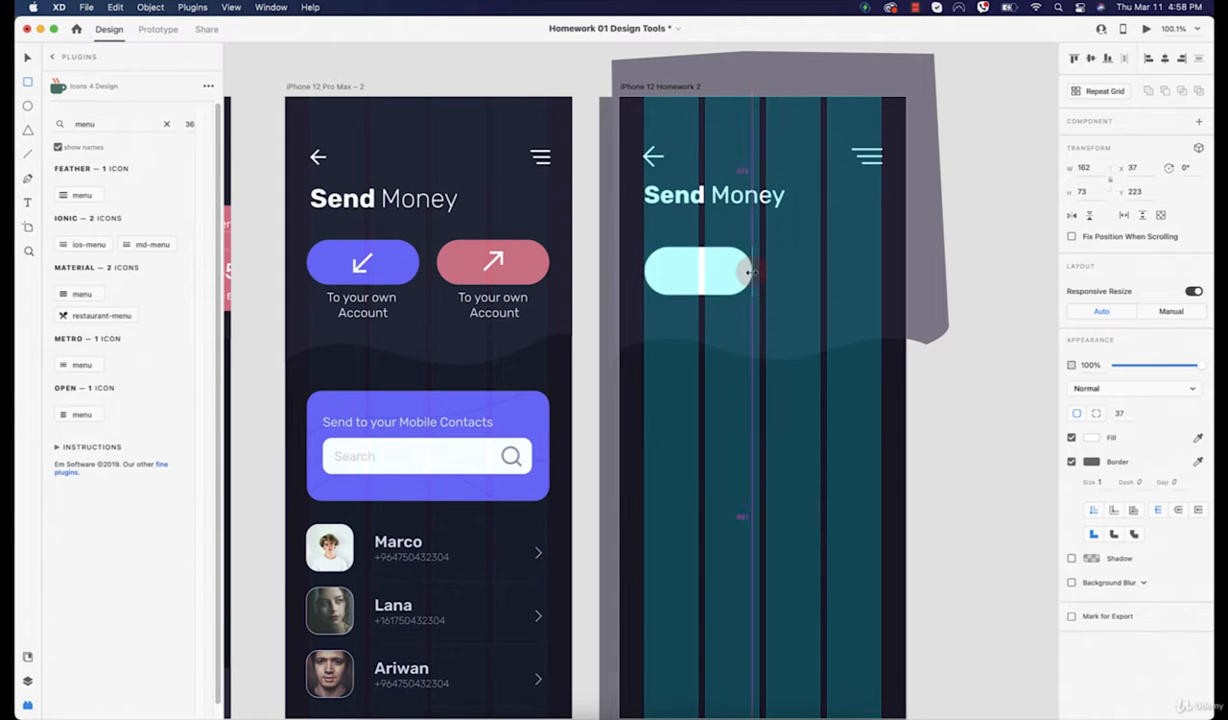
key("i")
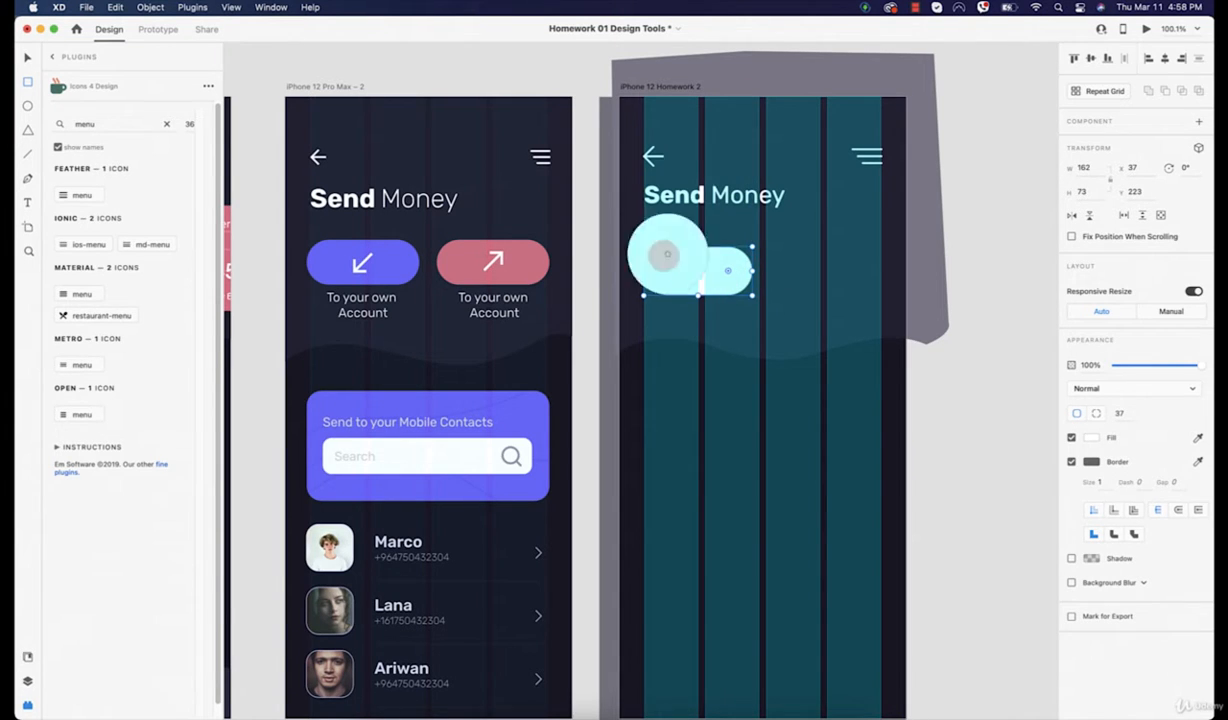
left_click(396, 258)
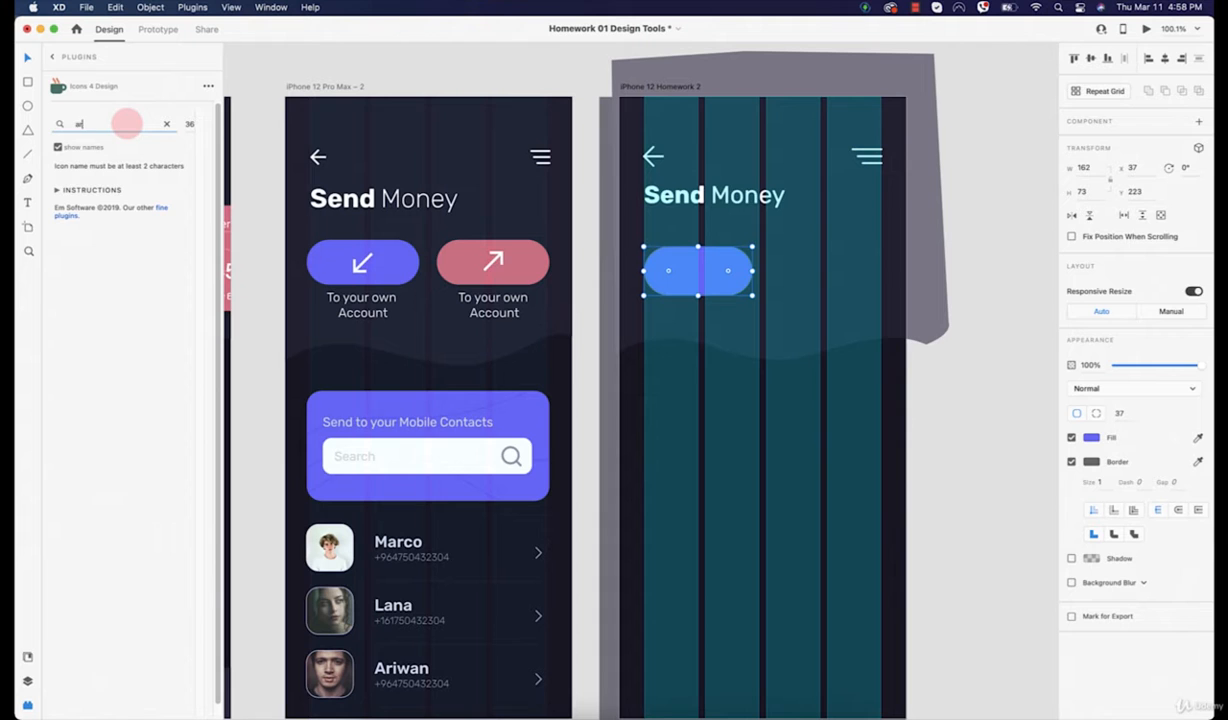
Step: Search the icon plugin for 'arrow' and insert the md-arrow-round-back icon
left_click(126, 123)
type("arrow")
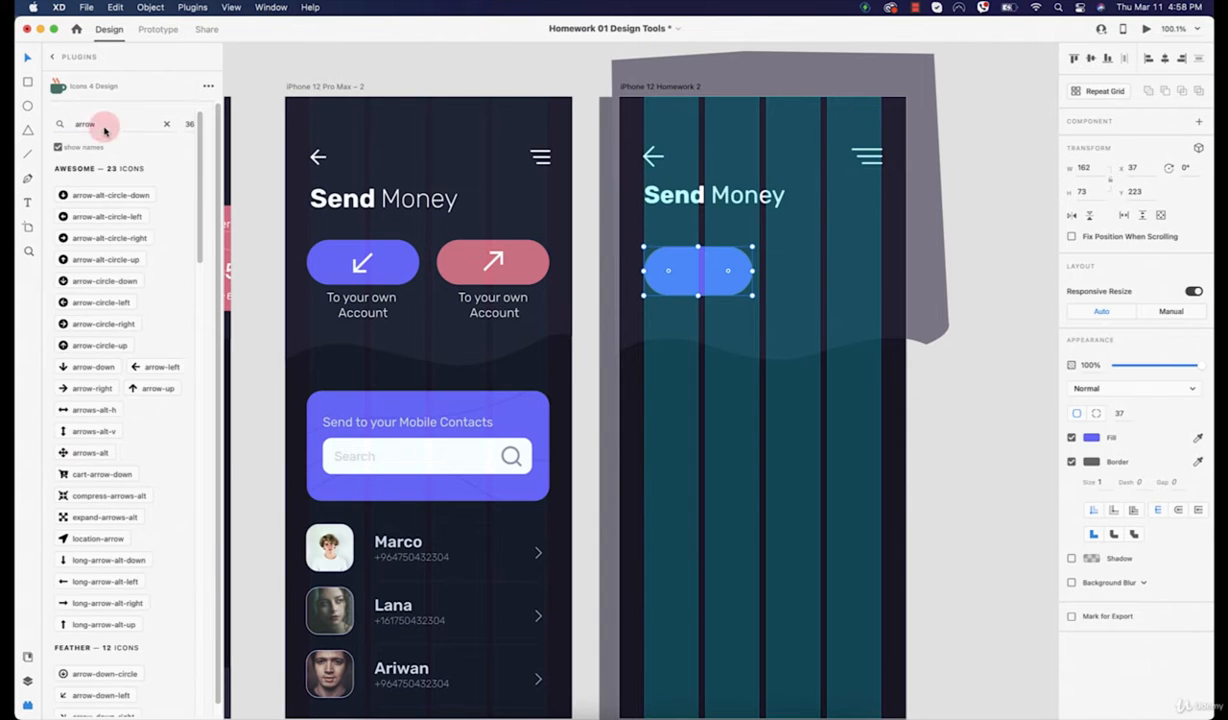
scroll(85, 420, "down", 5)
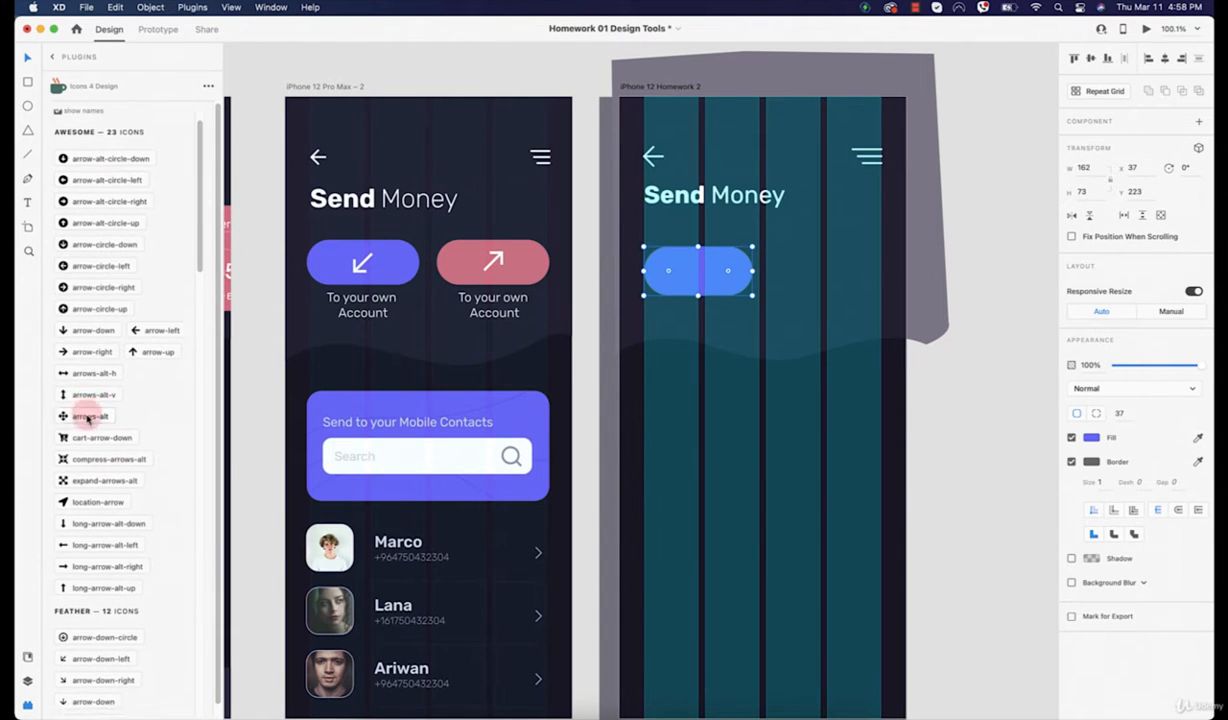
scroll(84, 412, "down", 3)
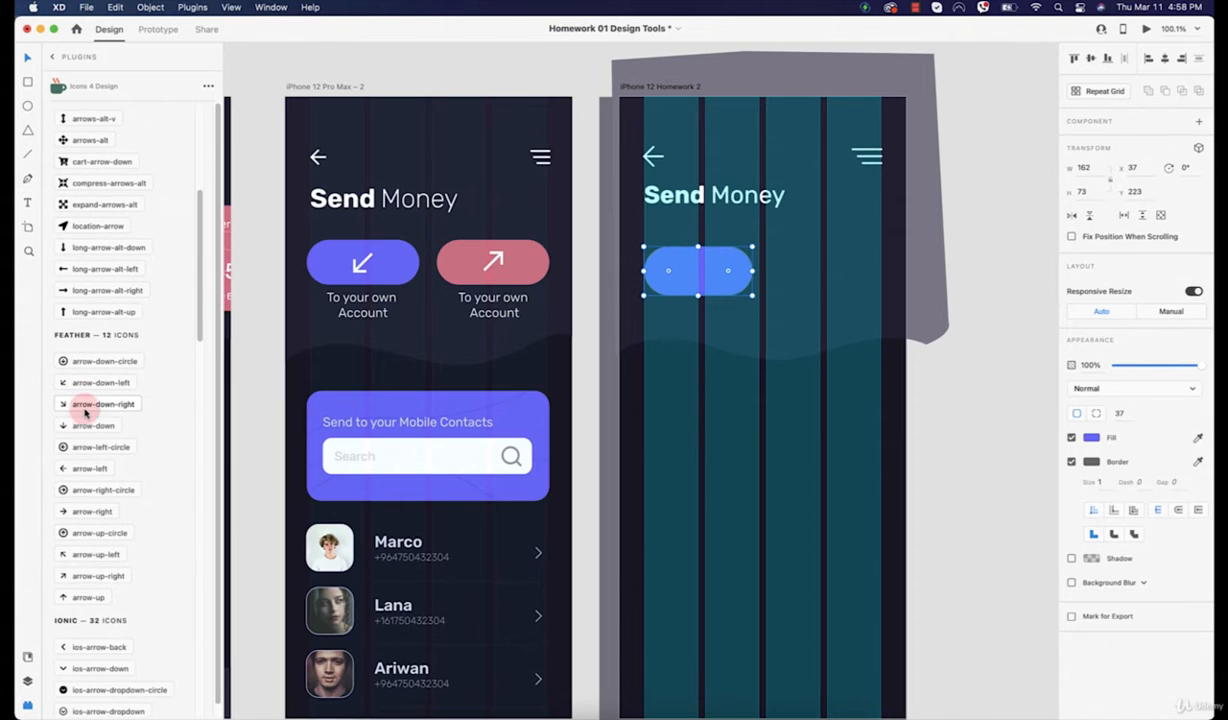
scroll(88, 405, "down", 1)
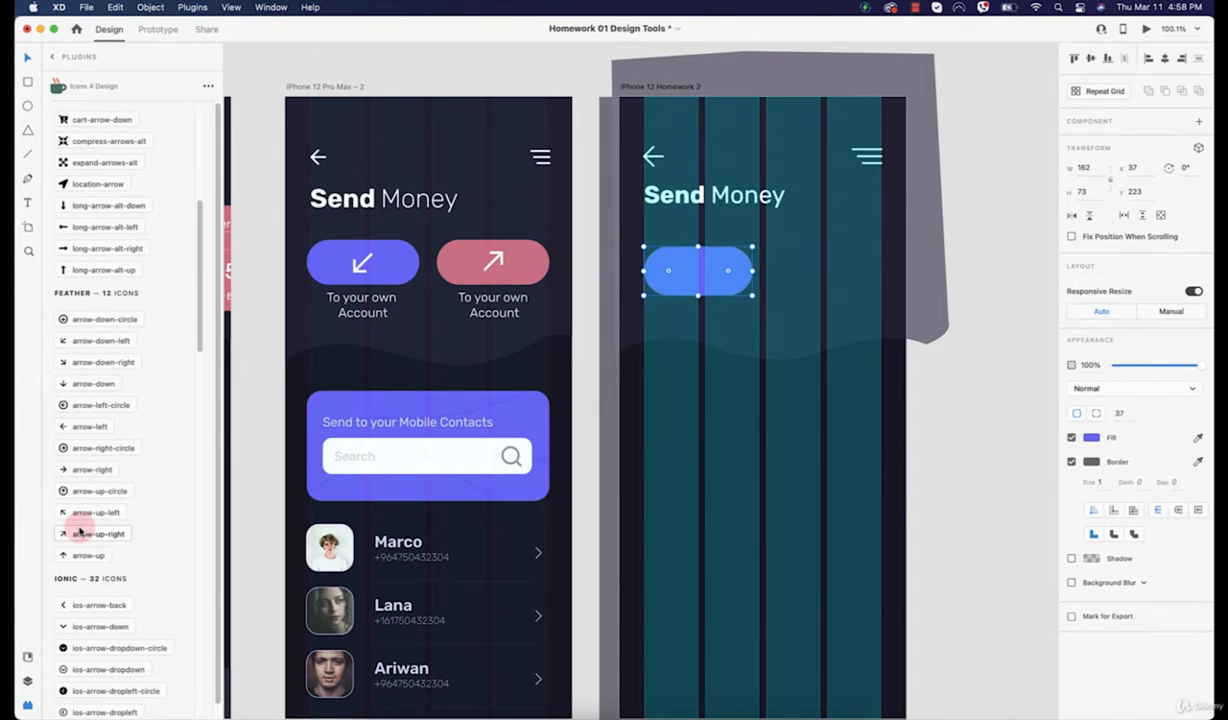
scroll(80, 532, "down", 4)
scroll(80, 532, "down", 8)
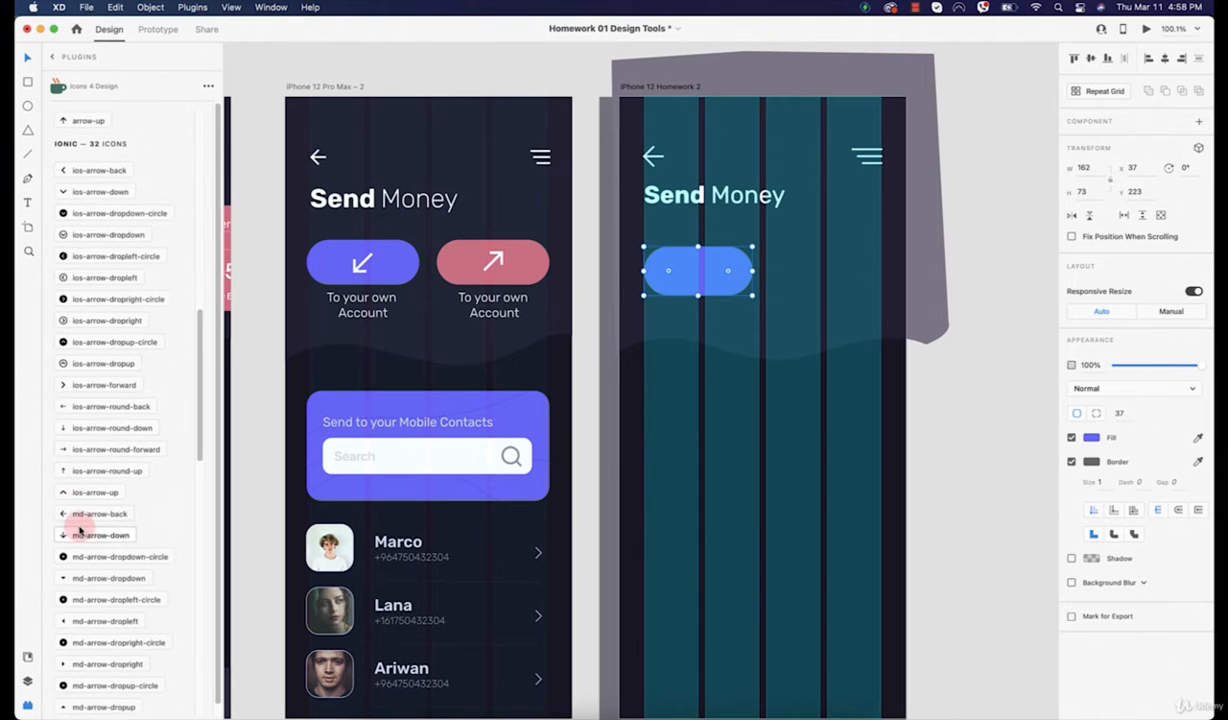
scroll(120, 505, "down", 6)
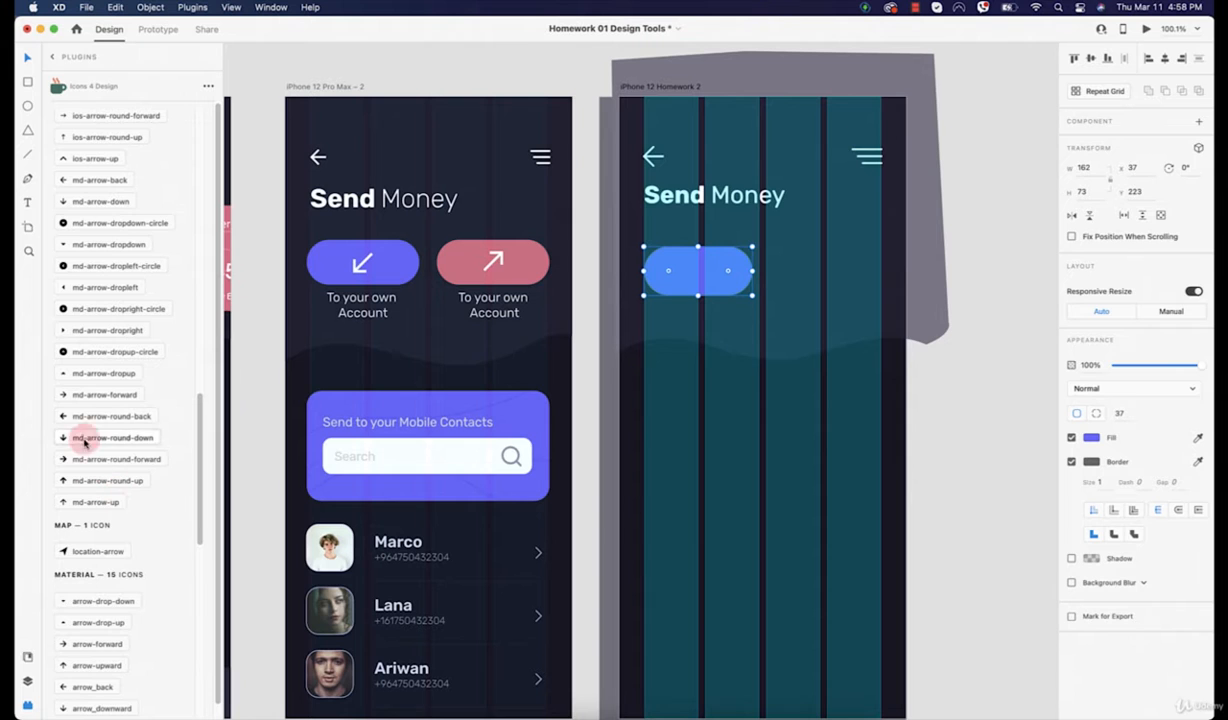
left_click(63, 417)
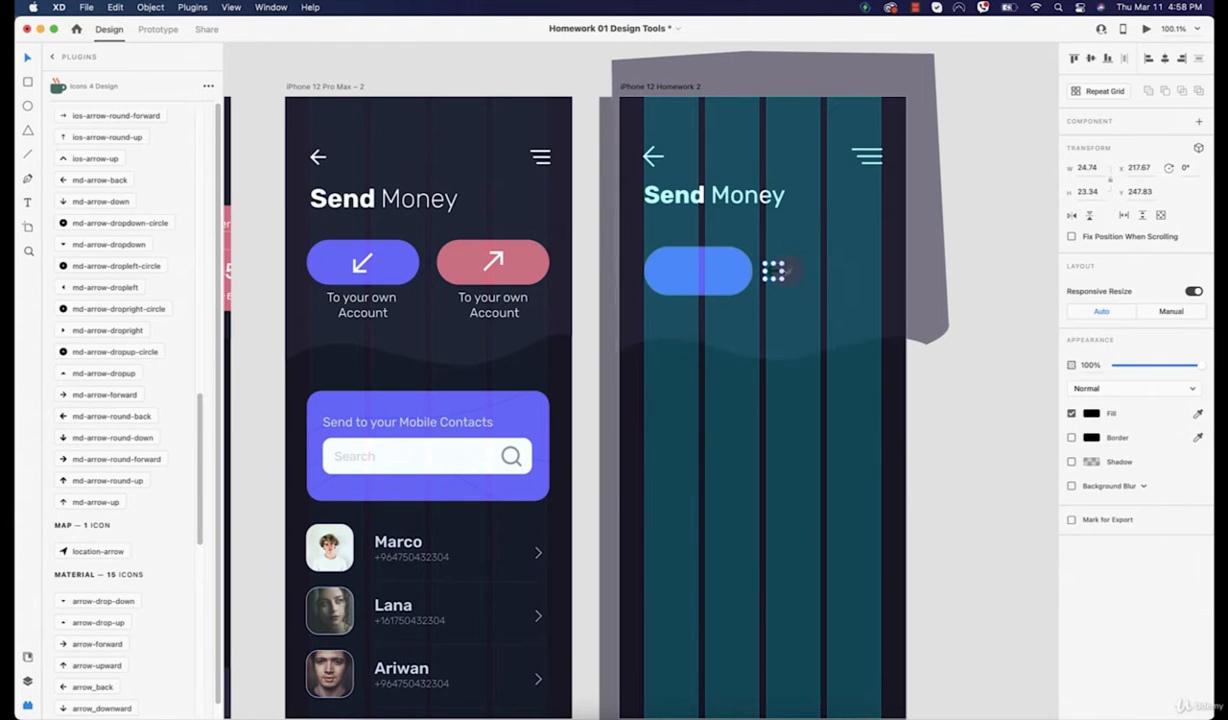
scroll(801, 250, "up", 6)
Step: Place the arrow on the blue pill, rotated 135° and enlarged to 54.87 × 51.76
left_click_drag(733, 256, 420, 262)
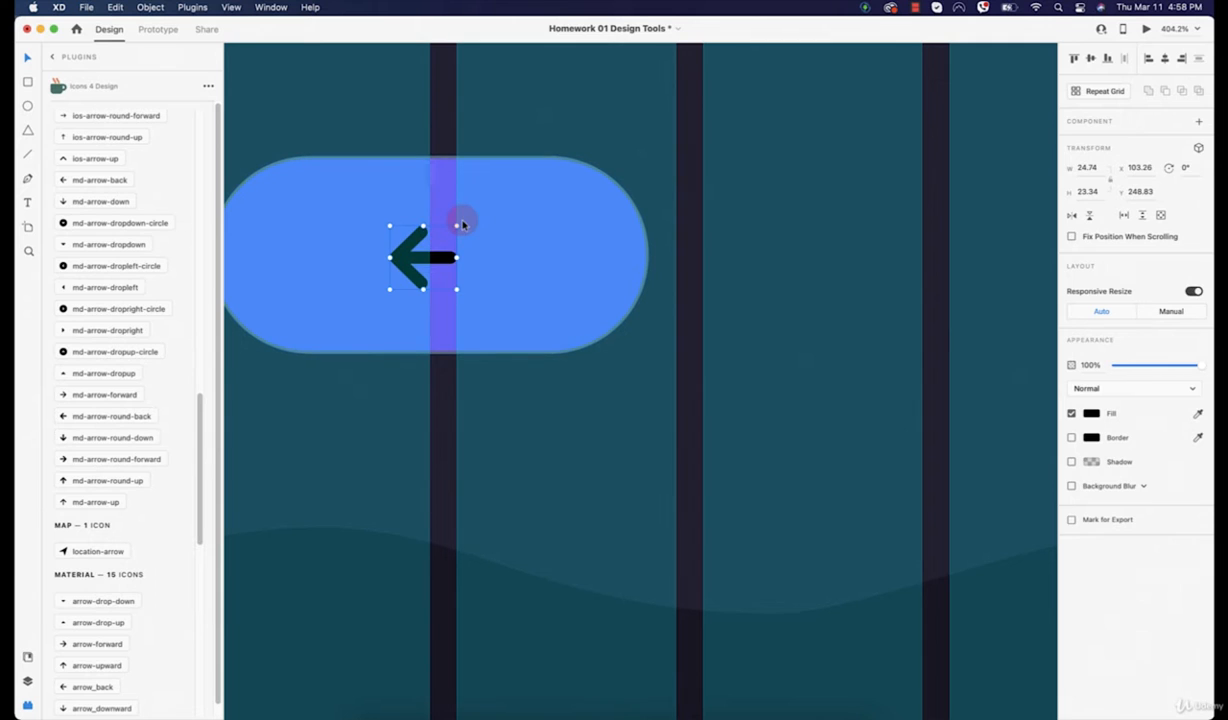
left_click_drag(459, 222, 425, 349)
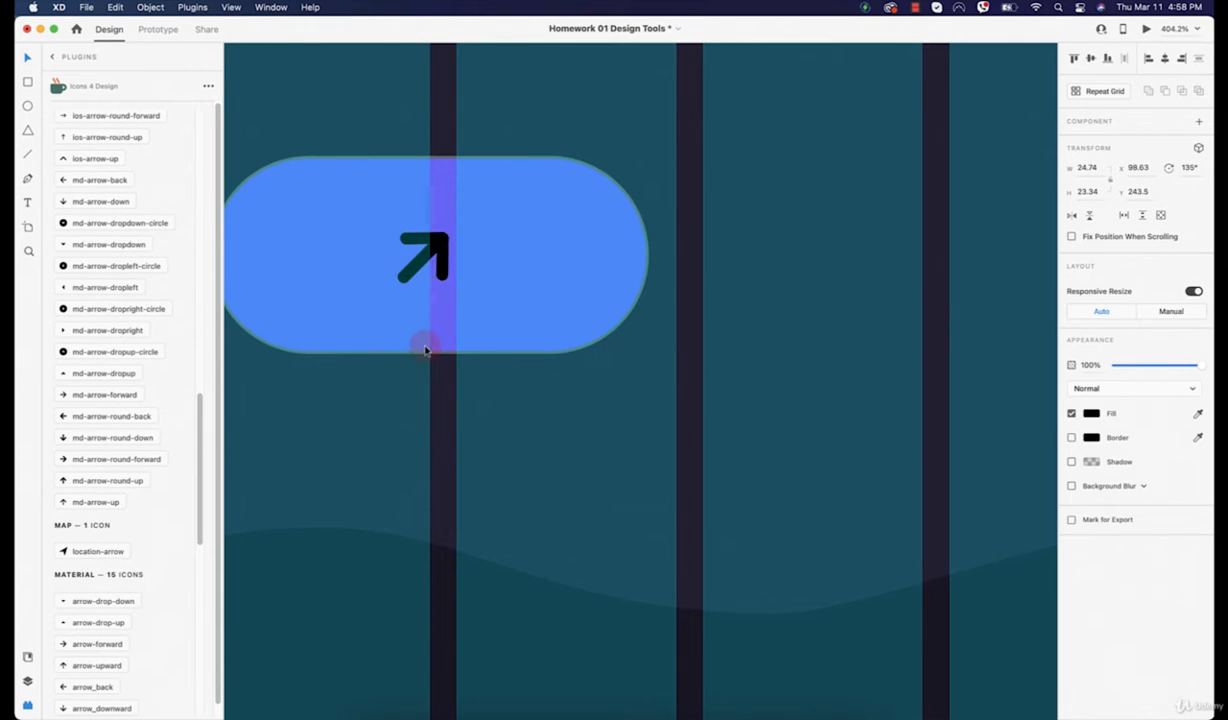
left_click_drag(448, 234, 474, 229)
scroll(474, 229, "down", 10)
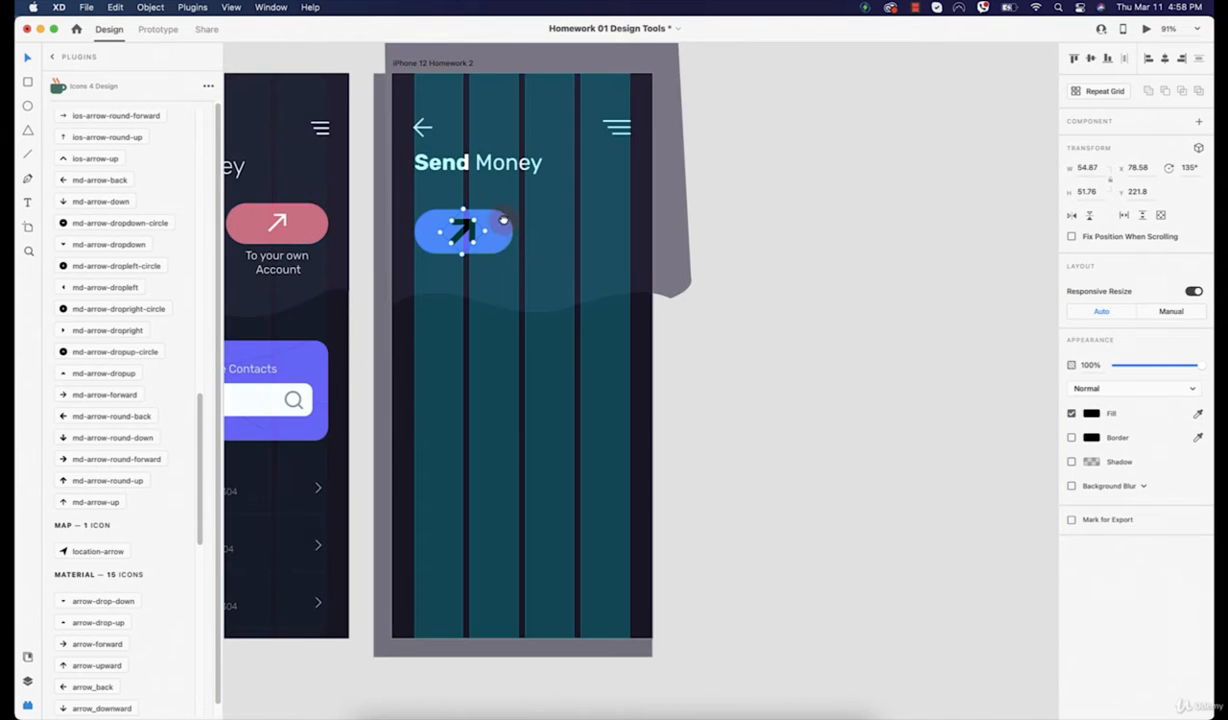
scroll(490, 272, "up", 2)
Step: Duplicate the blue pill to its right
left_click(527, 277)
scroll(527, 277, "left", 5)
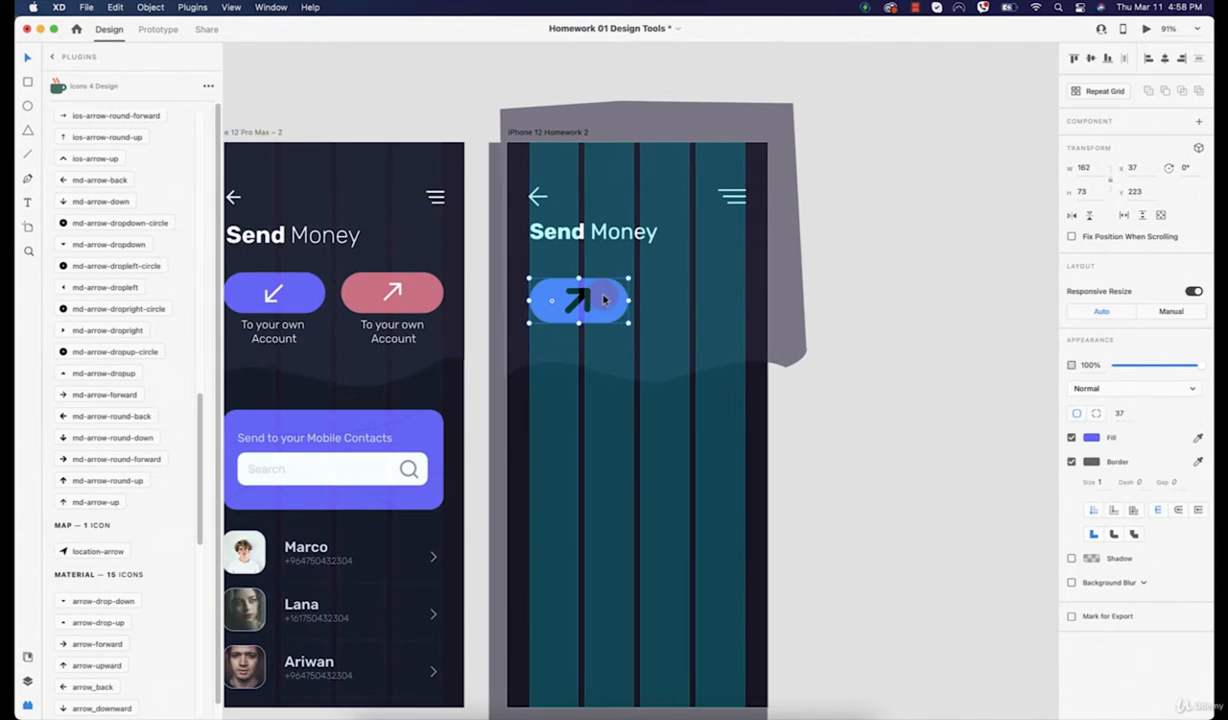
left_click_drag(577, 289, 724, 296)
Step: Sample the pink colour onto the second pill, then shrink and reposition the blue pill's arrow
key("i")
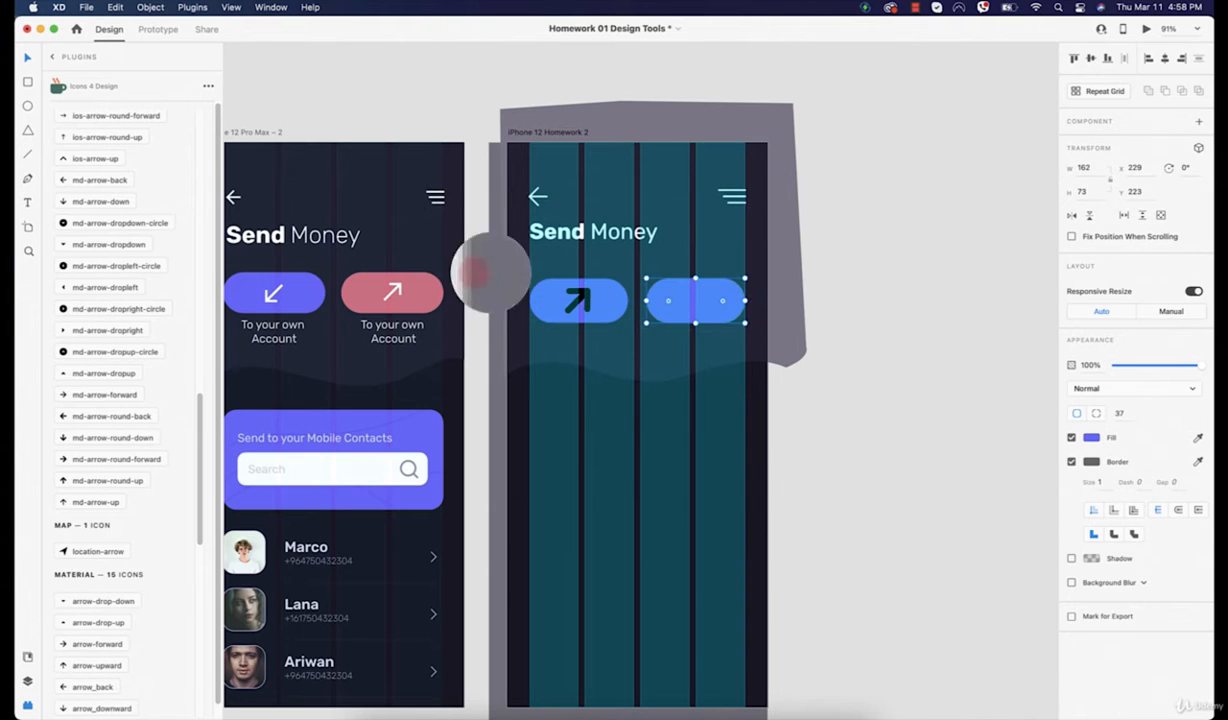
left_click(405, 287)
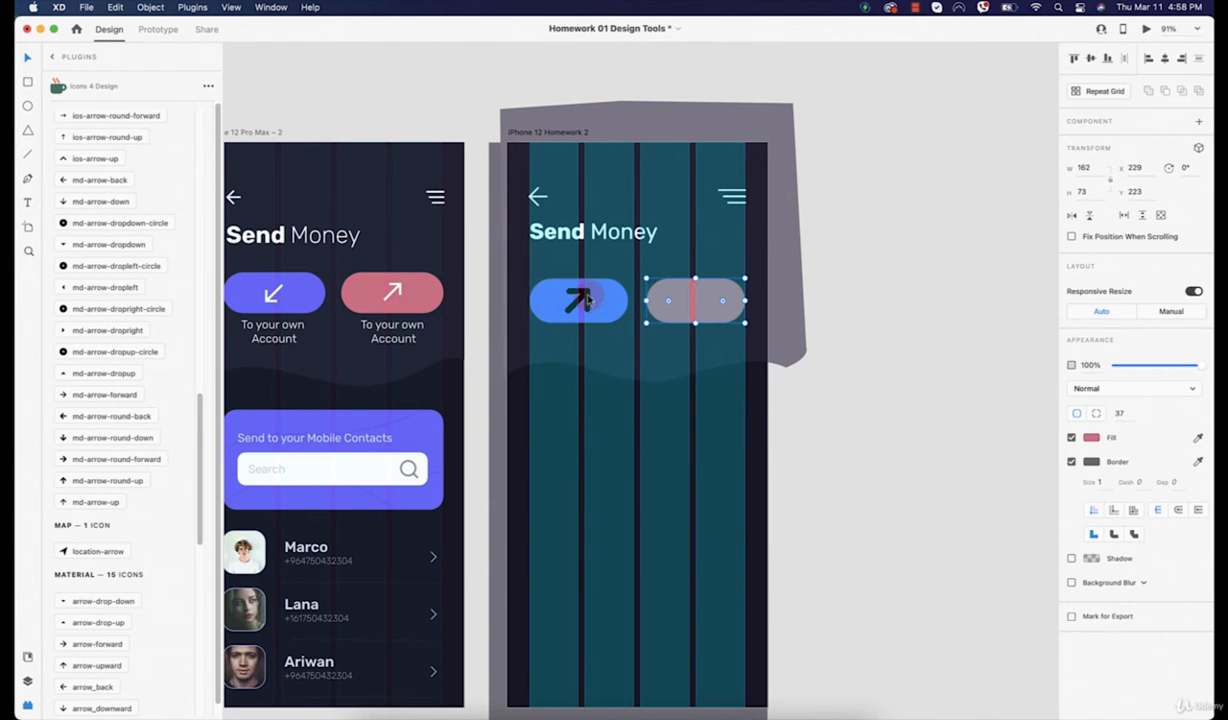
left_click(580, 300)
left_click_drag(581, 301, 460, 311)
scroll(580, 322, "up", 5)
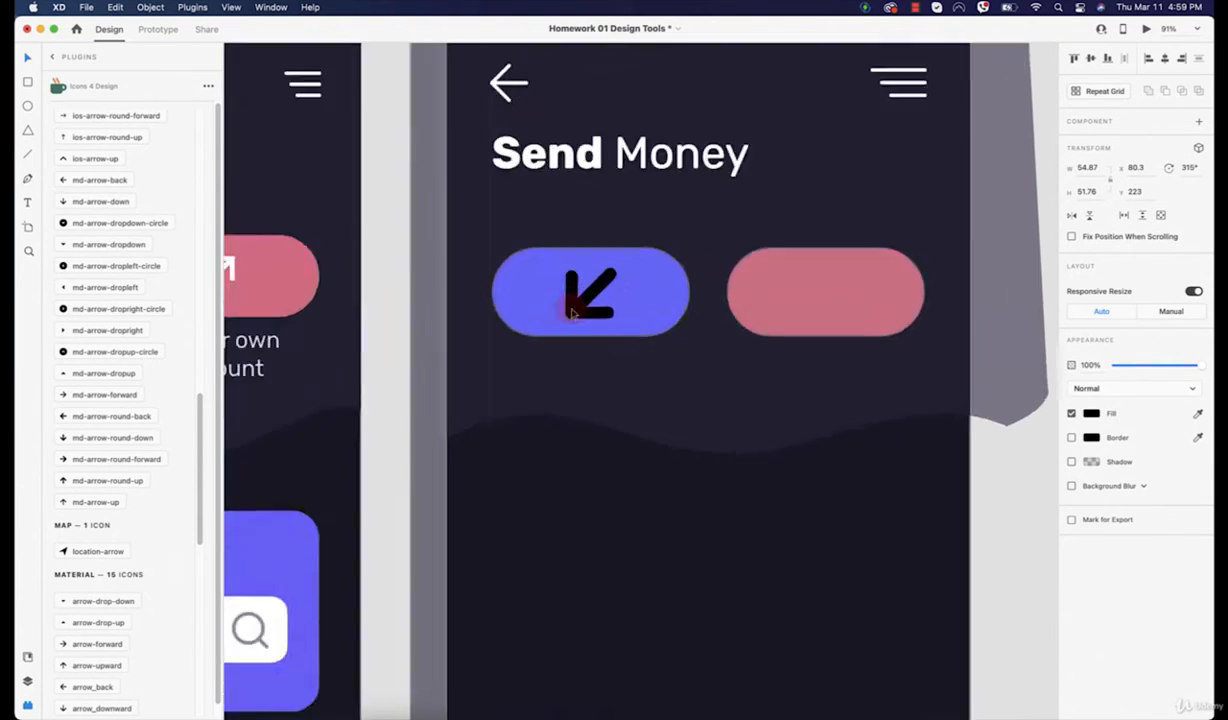
left_click_drag(599, 357, 607, 286)
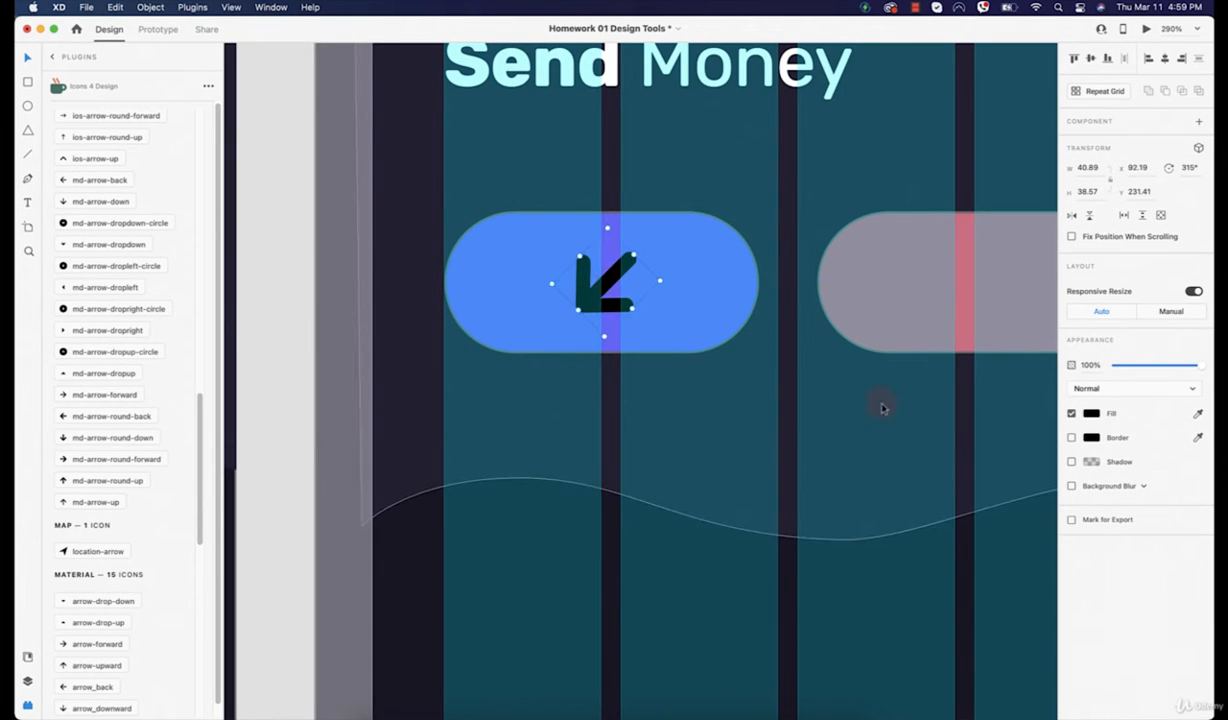
scroll(880, 406, "down", 5)
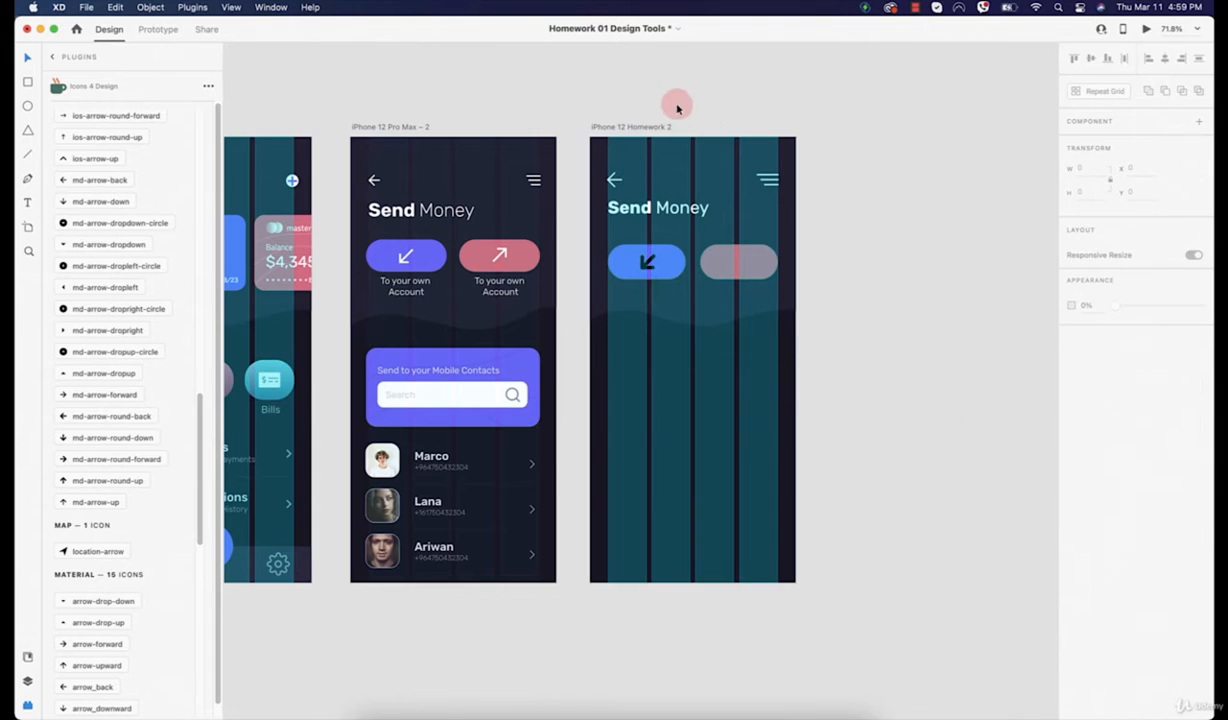
Step: Turn off the iPhone 12 Homework 2 layout grid and recolour the blue pill's arrow white
left_click(640, 126)
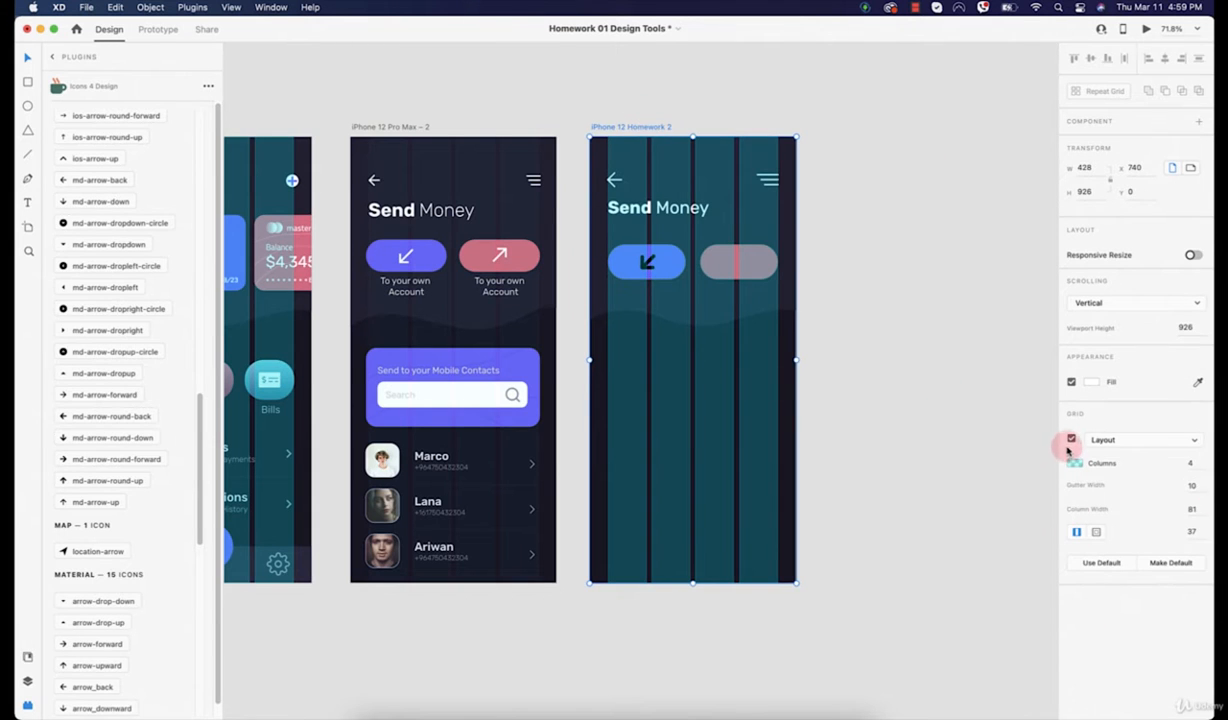
left_click(1071, 439)
left_click(647, 262)
scroll(647, 262, "up", 5)
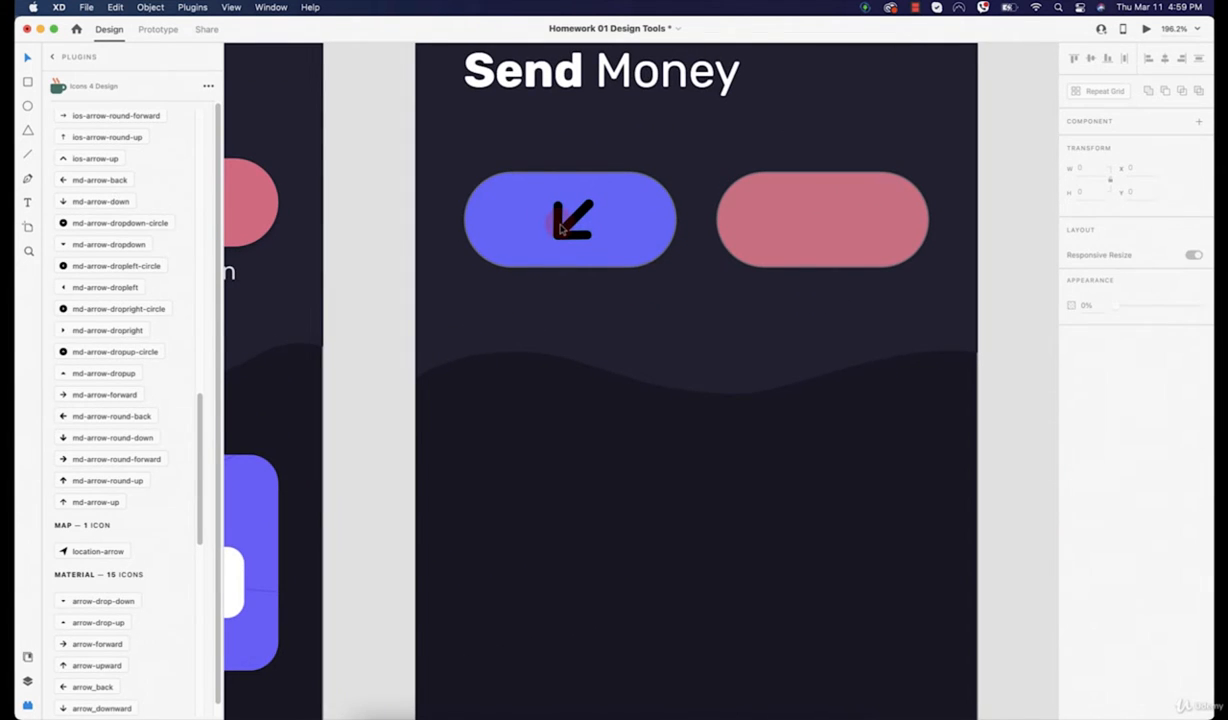
left_click(1098, 414)
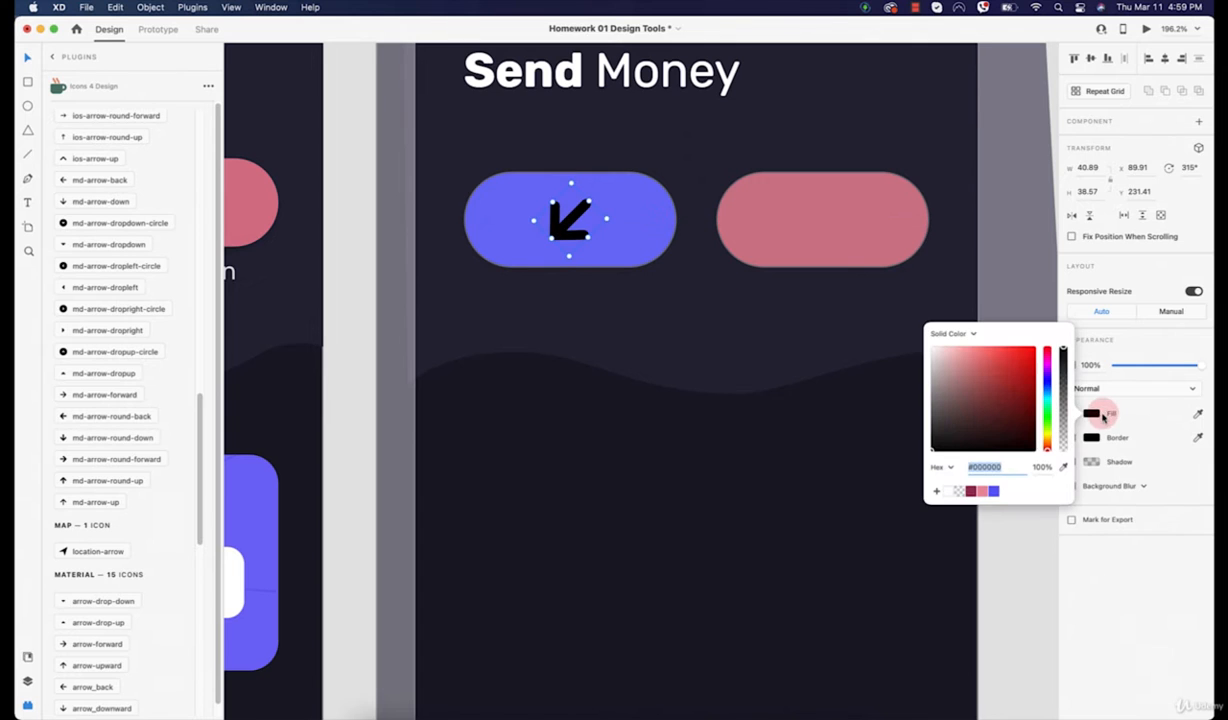
left_click_drag(935, 445, 778, 356)
left_click(759, 556)
Step: Alt-drag a copy of the white arrow into the red button
scroll(825, 482, "up", 3)
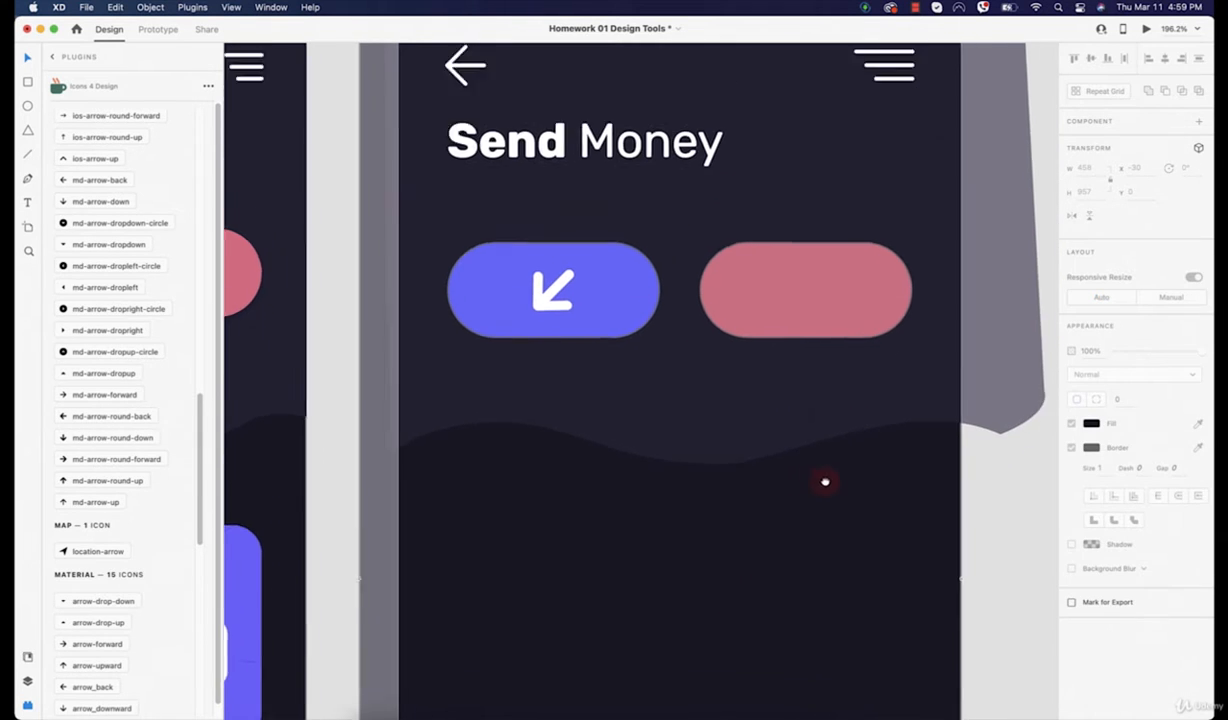
scroll(825, 482, "up", 2)
left_click(533, 352)
left_click_drag(533, 365, 788, 373)
Step: Rotate the copied arrow to 135° so it points up-right, centred in the red button
left_click(866, 348, "shift")
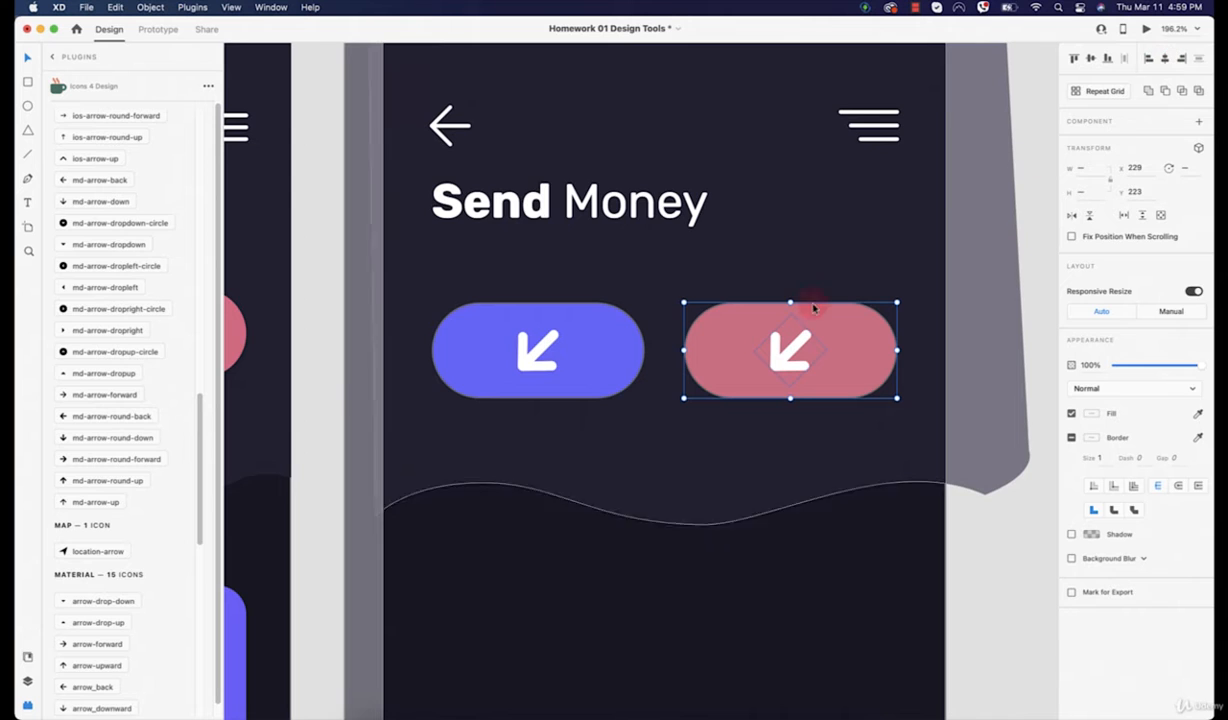
key("Escape")
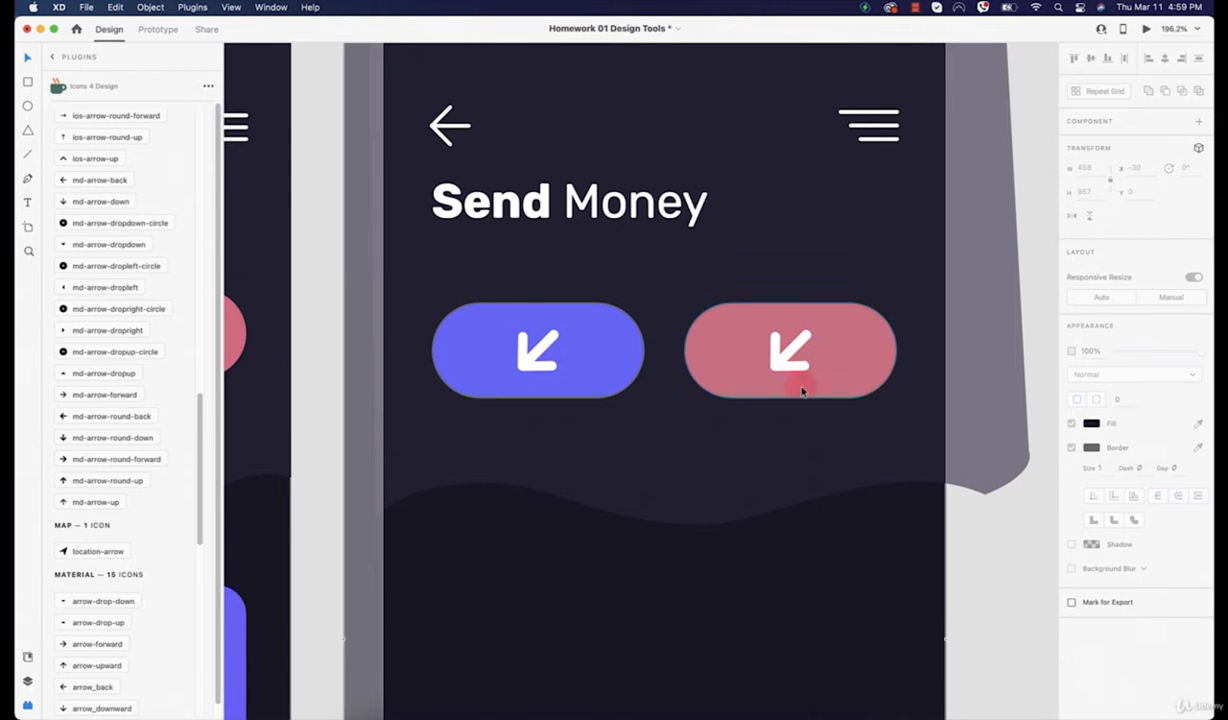
left_click(789, 350)
left_click_drag(829, 348, 654, 345)
left_click(824, 349, "shift")
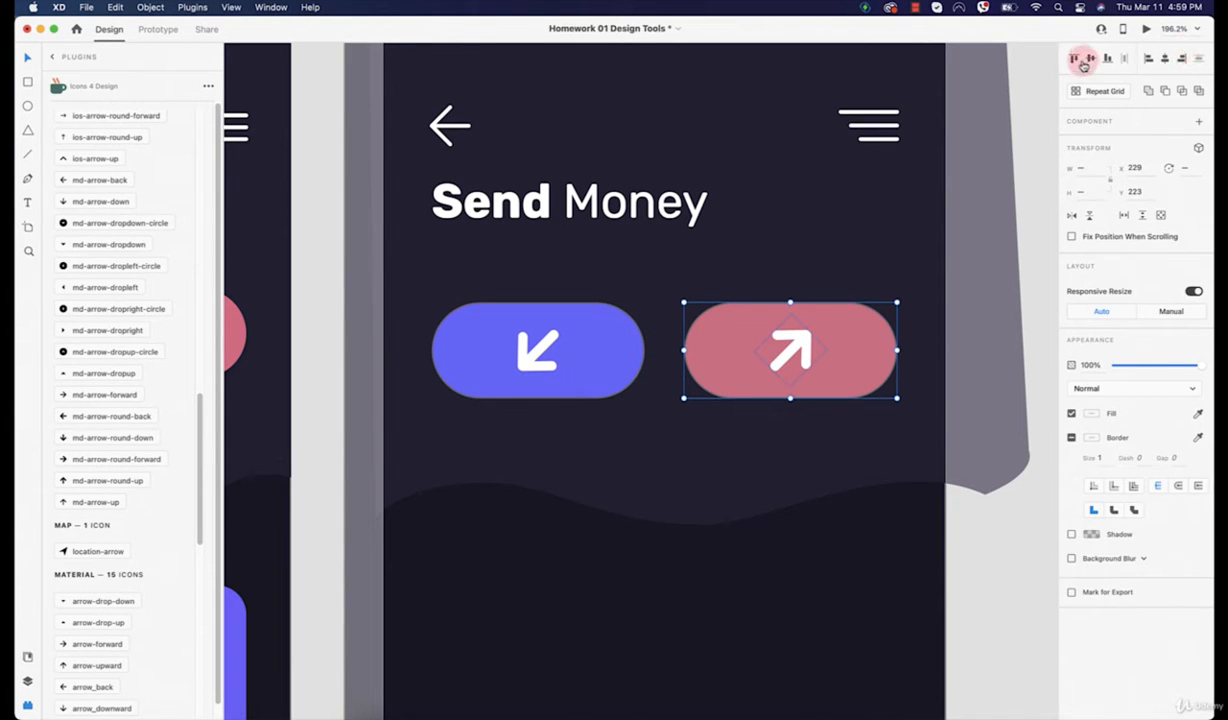
left_click(841, 421)
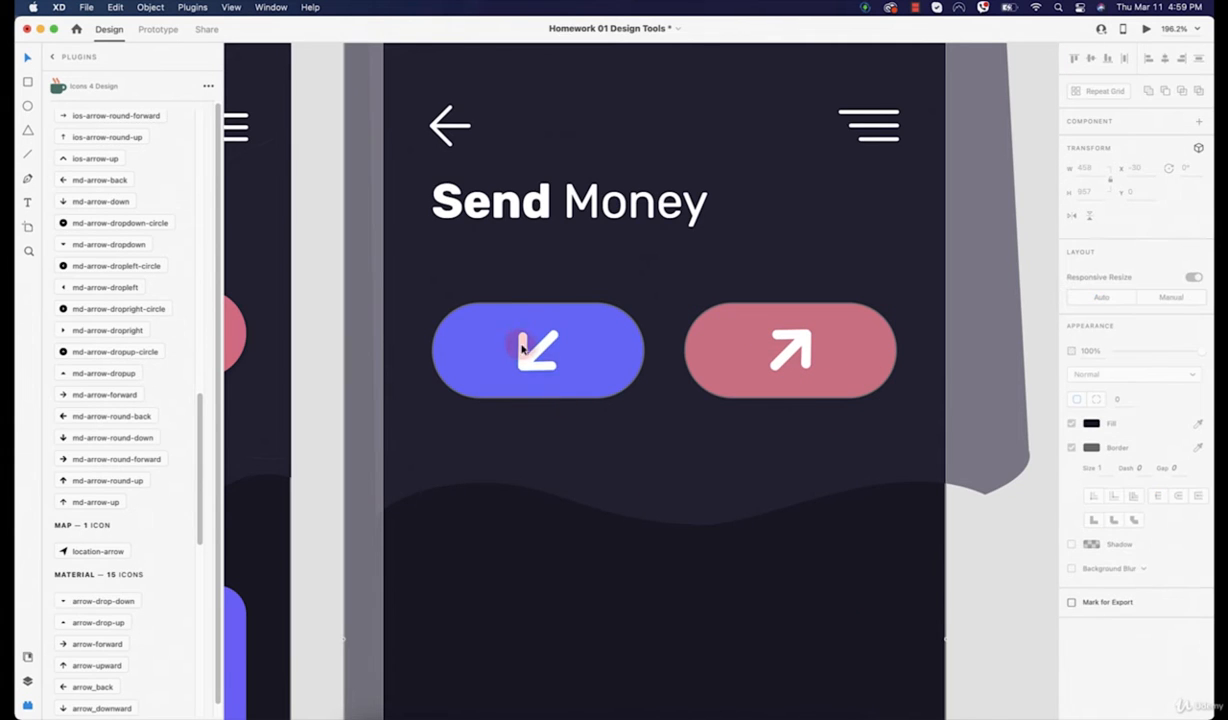
Step: Centre the original arrow horizontally and vertically within the blue button
left_click(518, 342)
left_click(620, 362)
left_click(1120, 63)
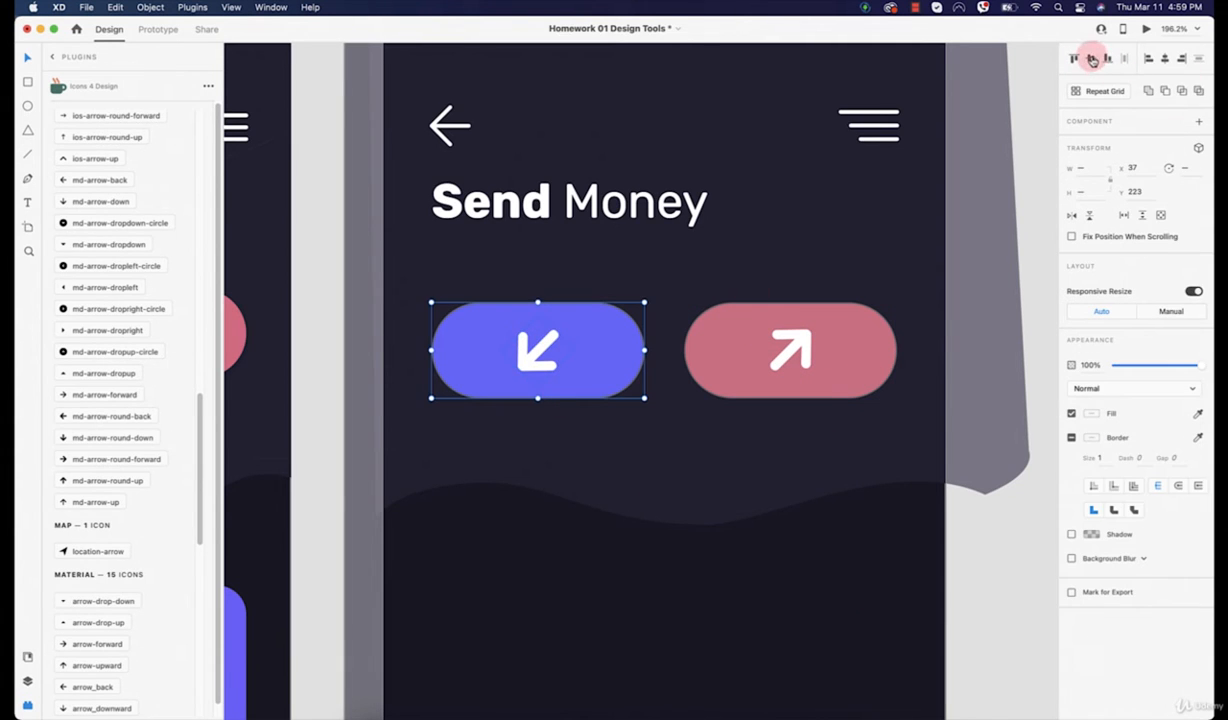
left_click(1152, 61)
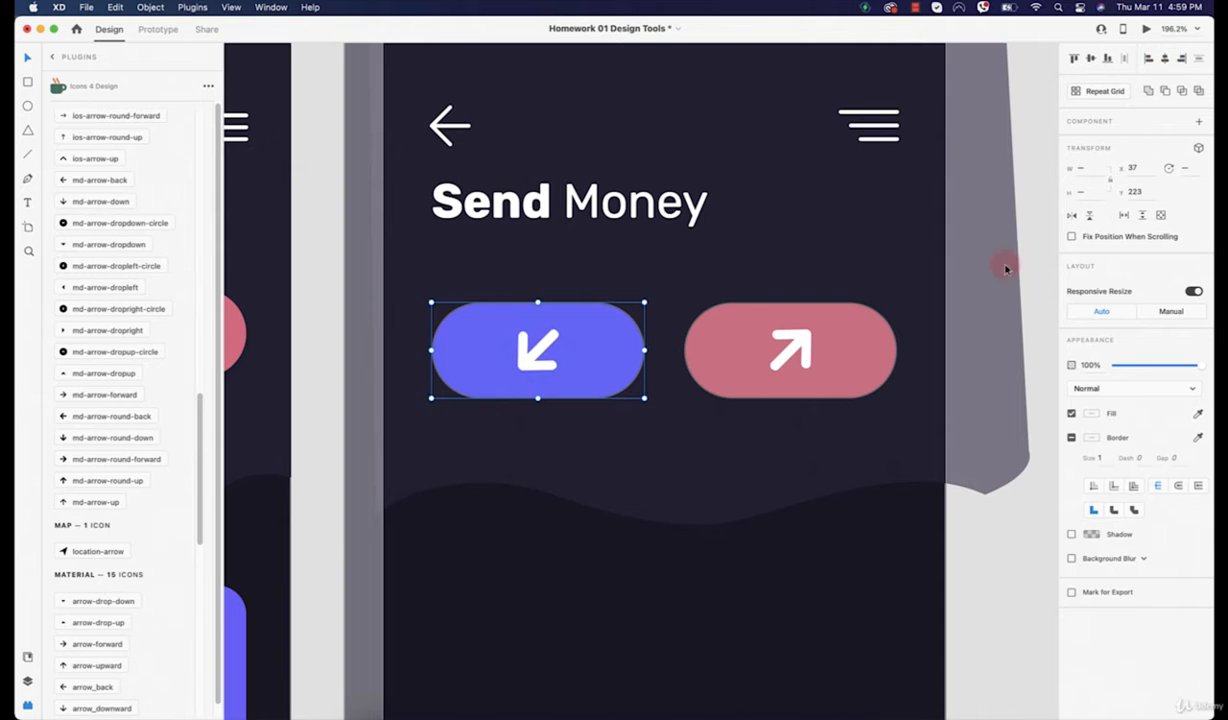
left_click(803, 569)
scroll(803, 569, "down", 5)
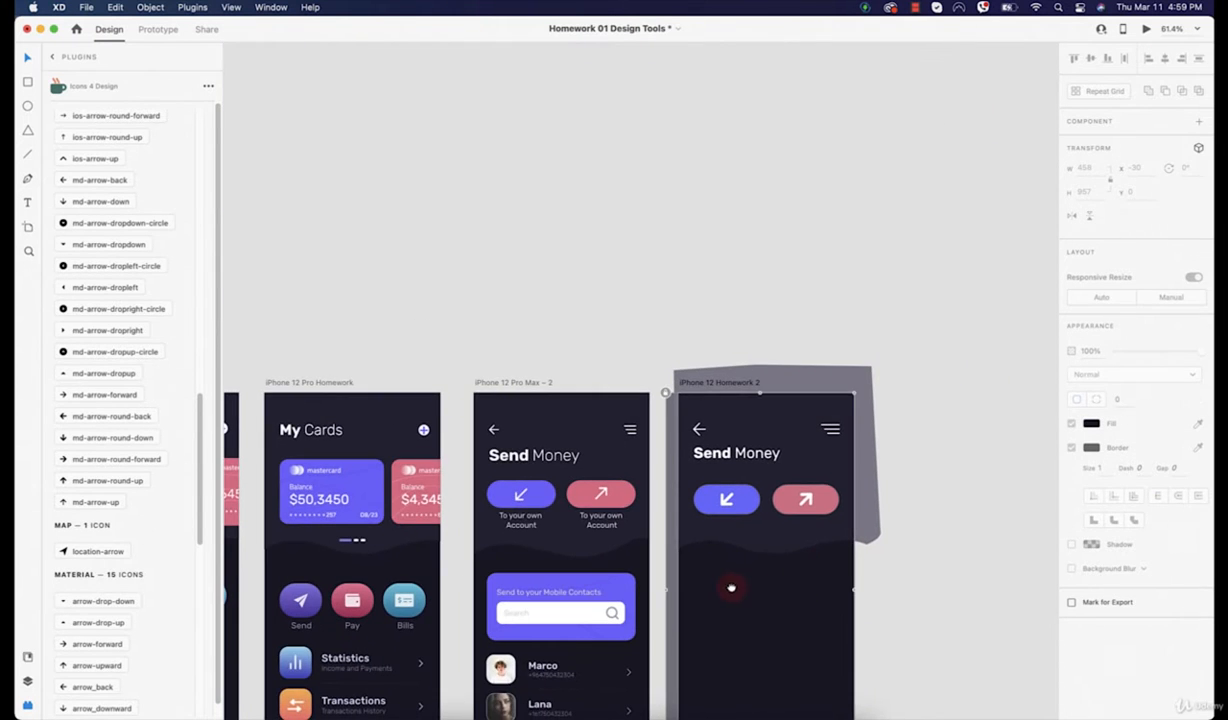
Step: Type the caption 'To your own Account' below the blue button, breaking the line before 'Account'
scroll(732, 584, "up", 5)
scroll(668, 303, "left", 5)
scroll(668, 303, "up", 3)
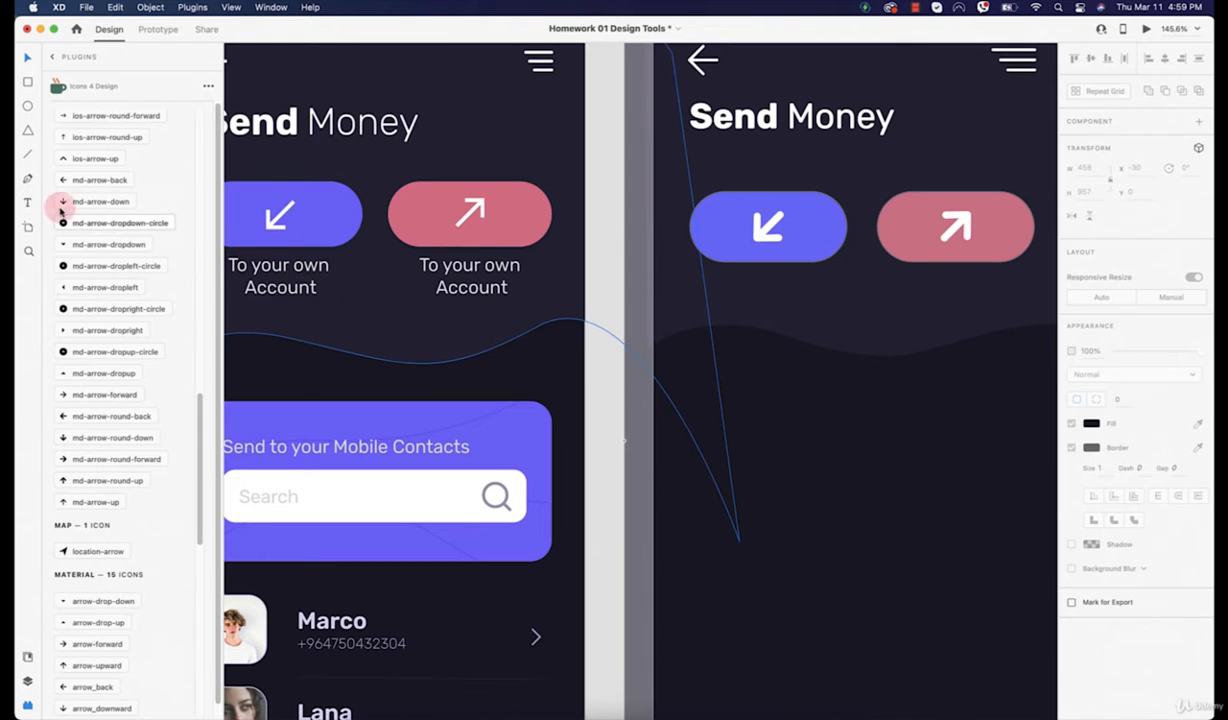
left_click(27, 201)
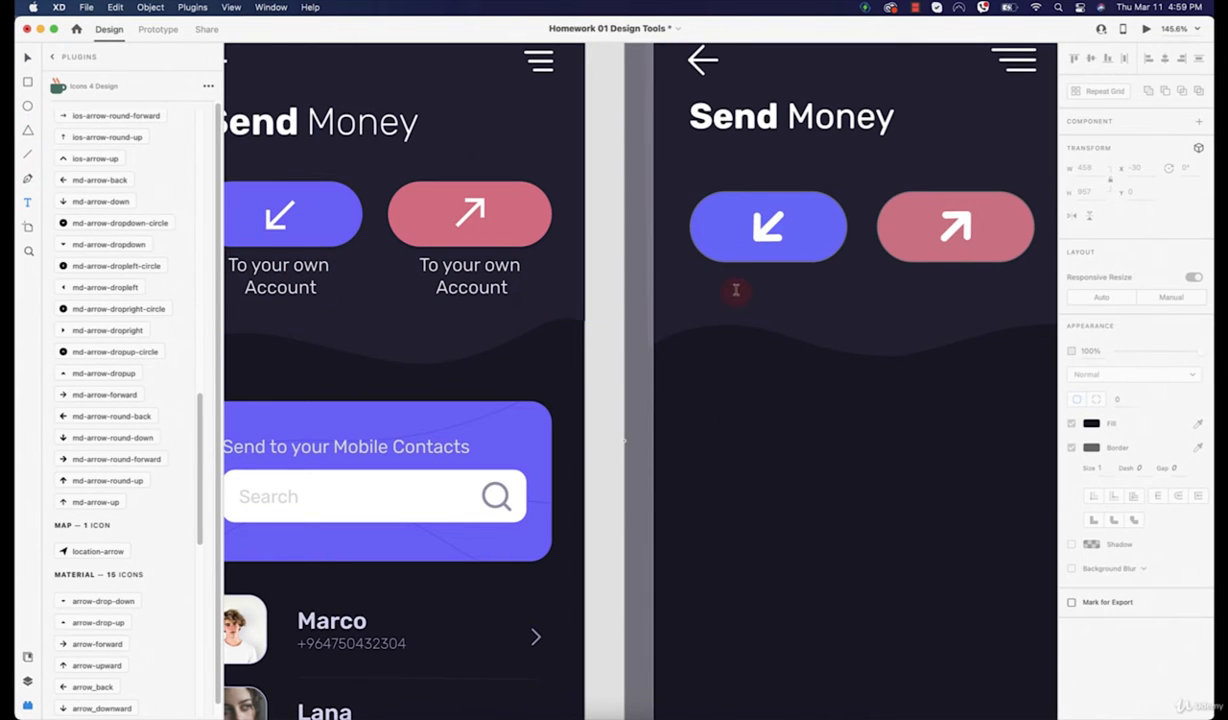
left_click(726, 285)
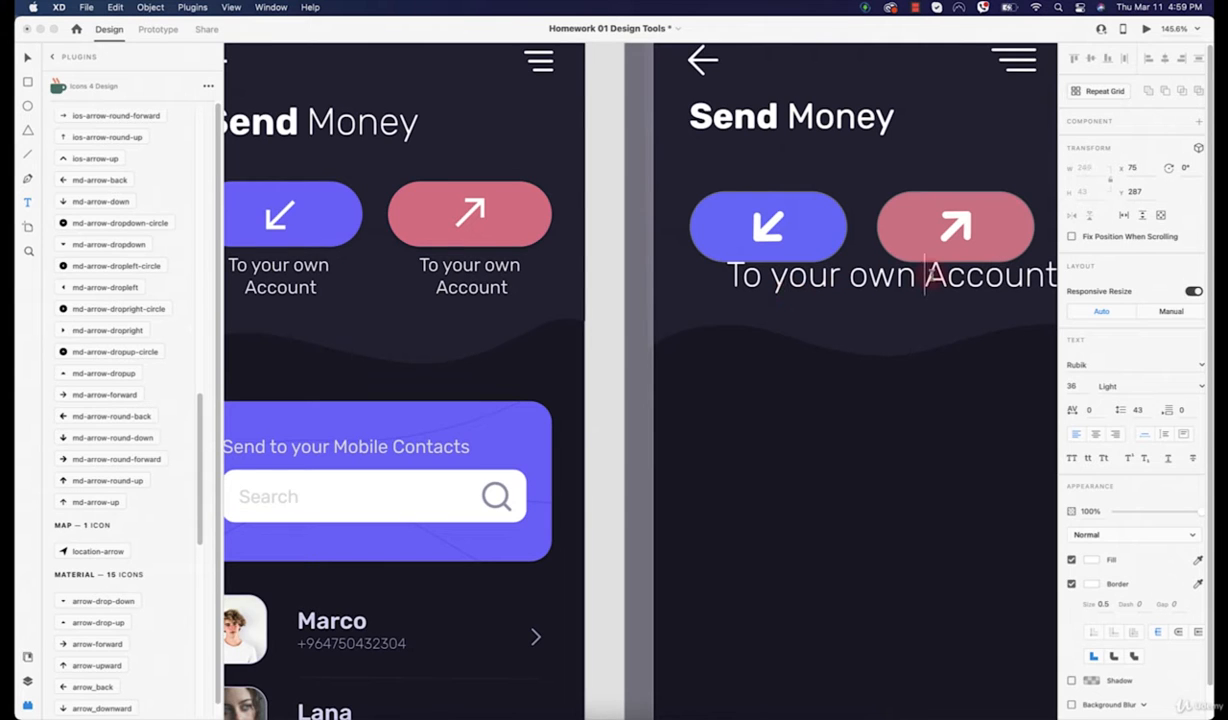
key("Return")
Step: Centre-align the caption and set it to Rubik size 19, Regular weight
key("super+a")
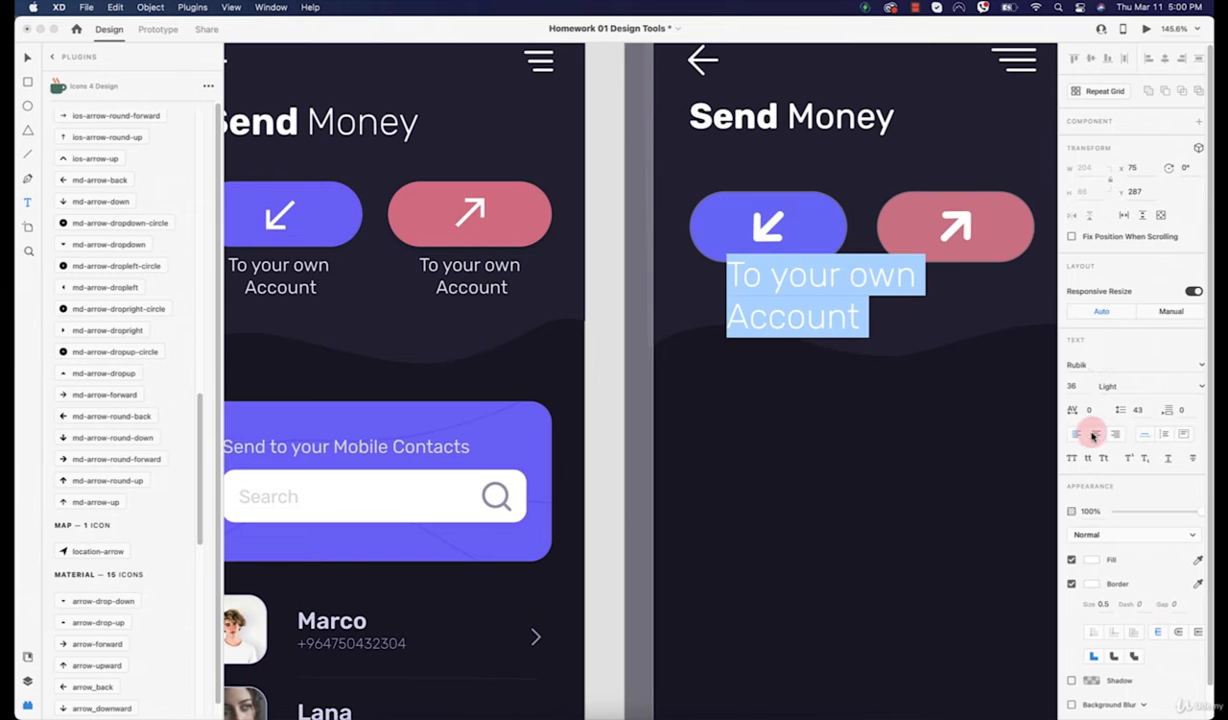
left_click(1096, 434)
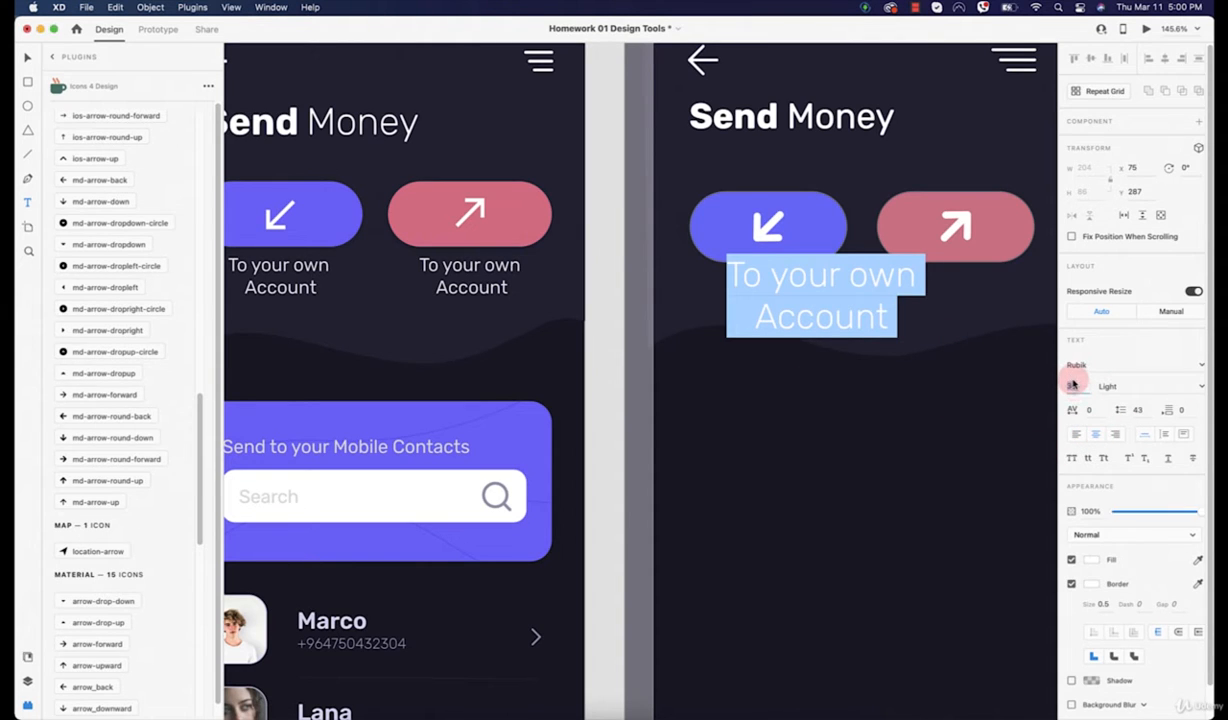
key("Down")
key("Down")
key("Down")
key("Down")
key("Down")
key("Down")
key("Down")
key("Down")
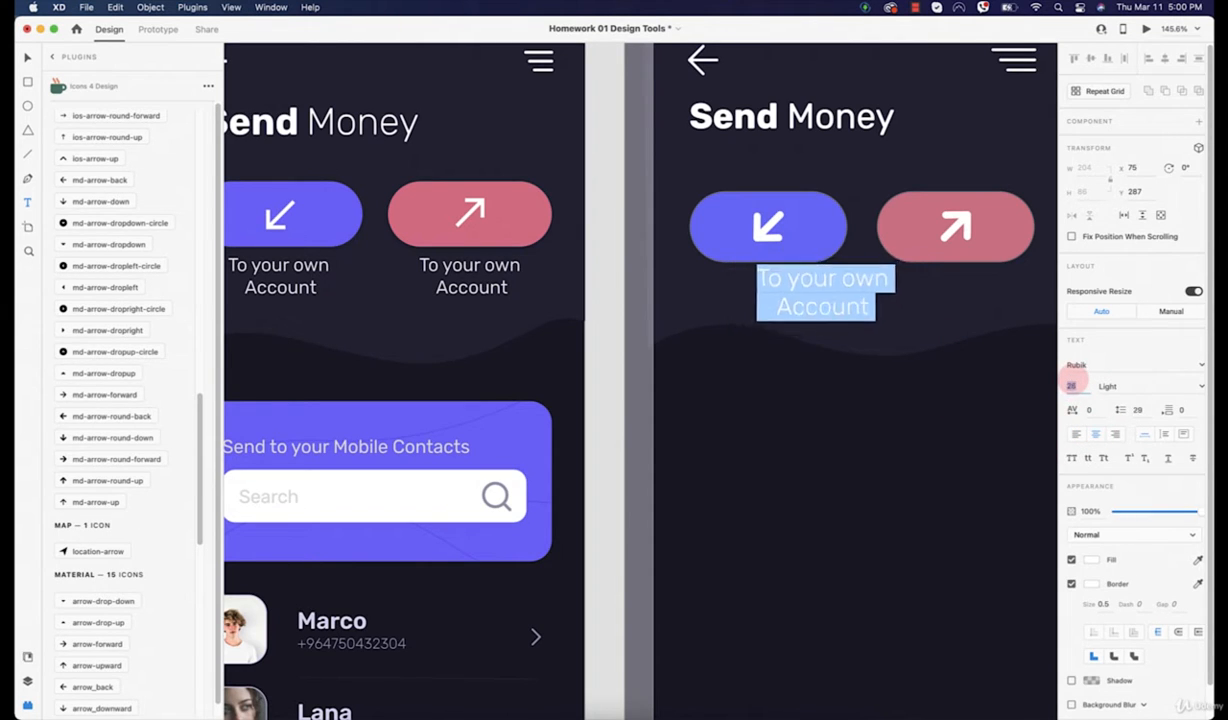
key("Down")
key("Down")
key("Down")
key("Down")
key("Down")
key("Down")
key("Down")
key("Down")
key("Down")
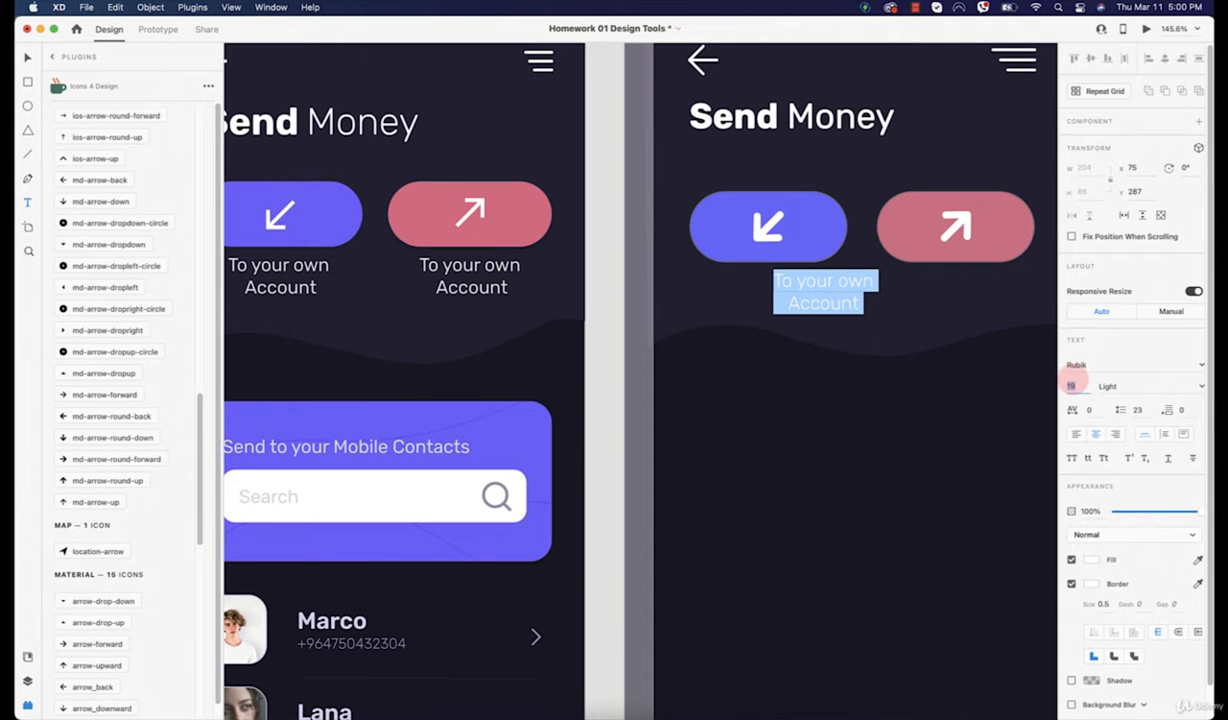
left_click(1200, 386)
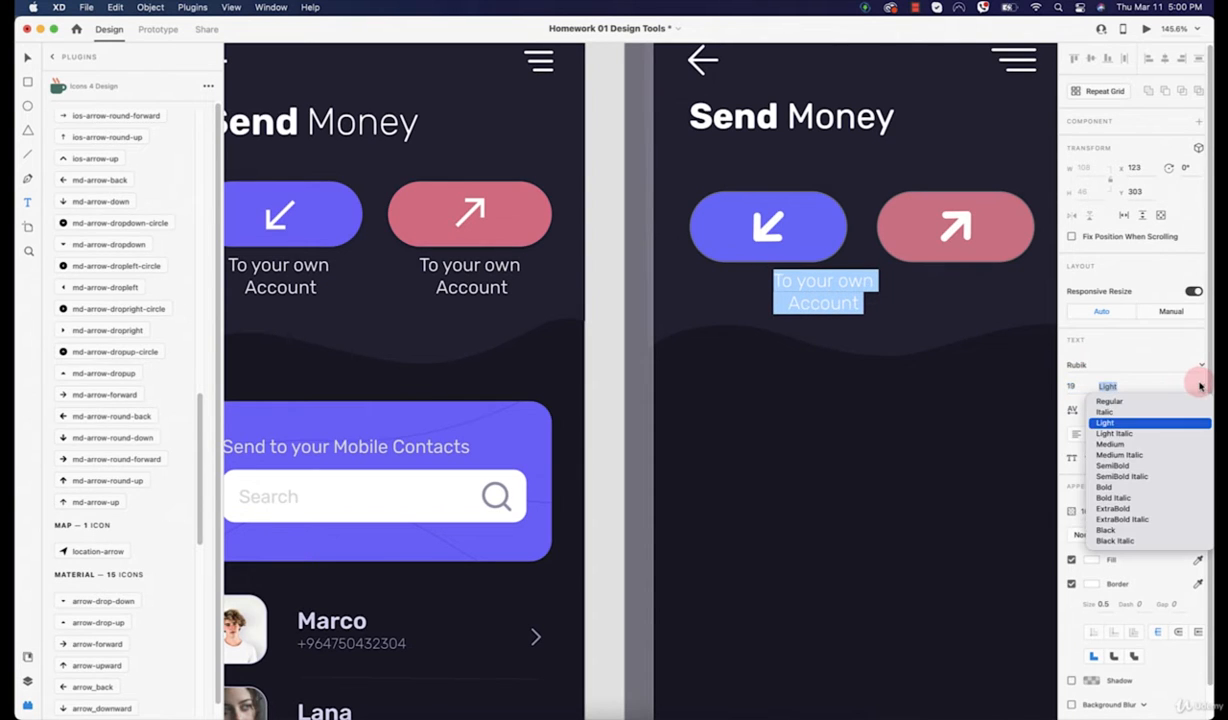
left_click(1109, 401)
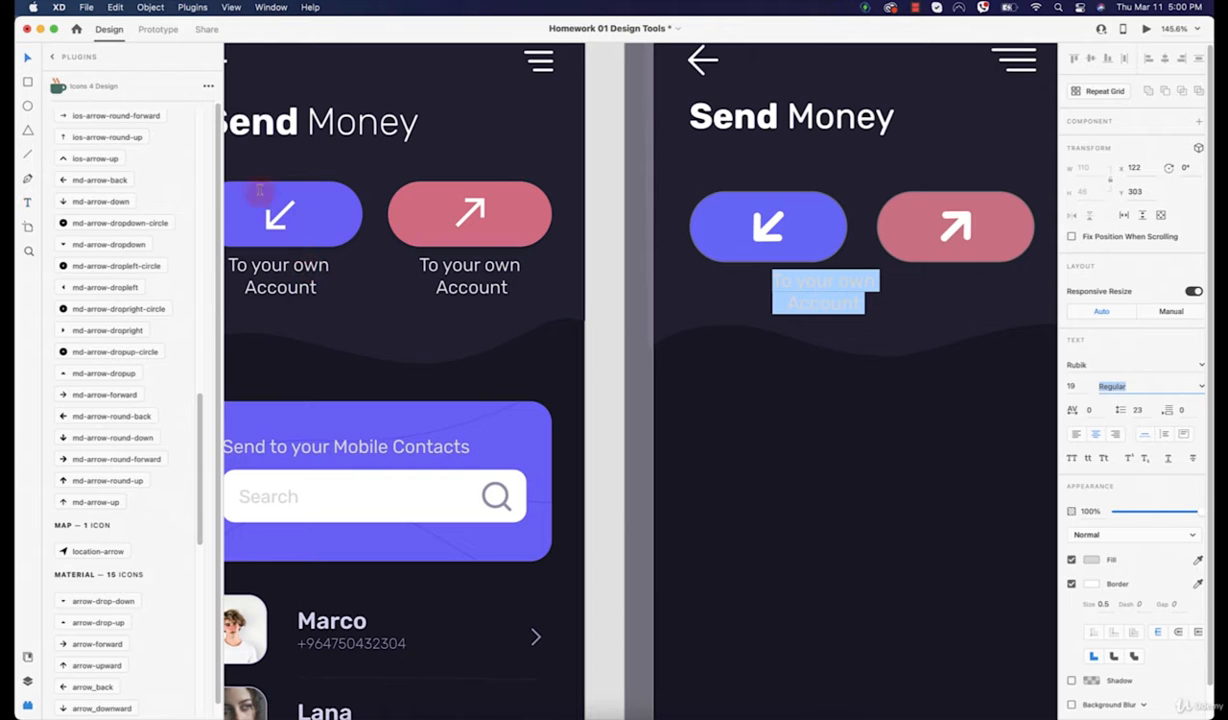
scroll(784, 350, "up", 5)
Step: Centre the caption under the blue button and remove its border
left_click(795, 468)
left_click(836, 252)
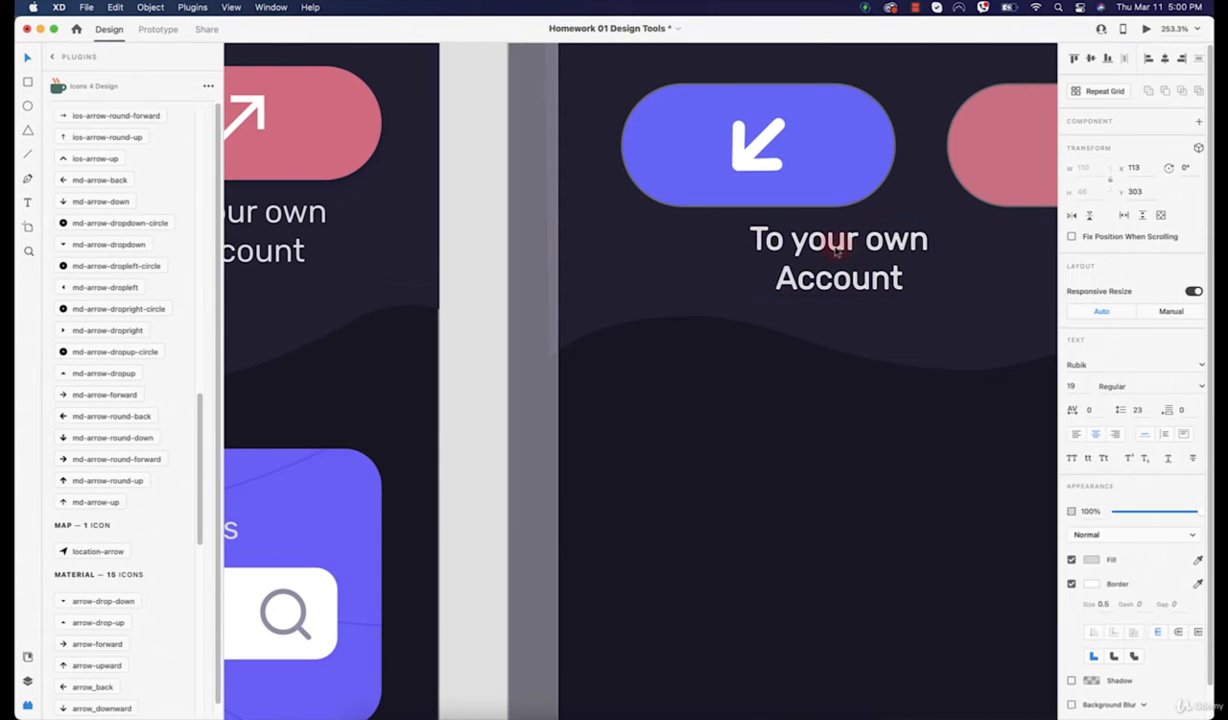
left_click_drag(836, 252, 775, 280)
left_click(1071, 585)
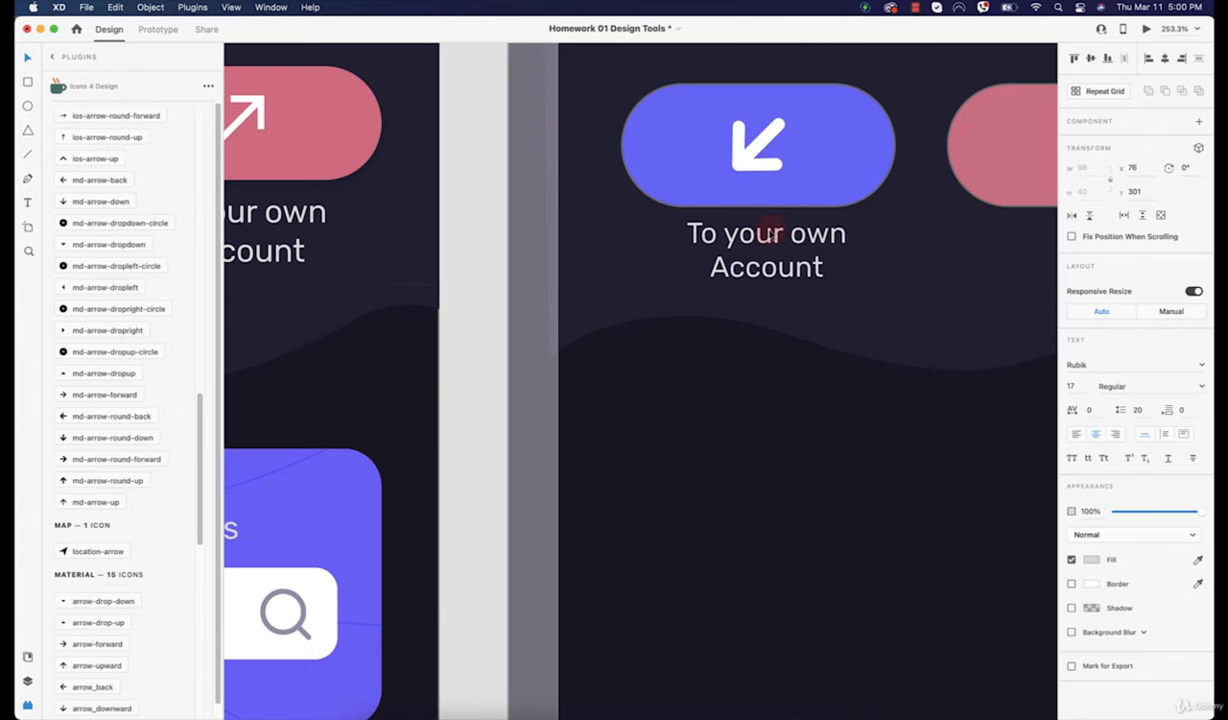
Step: Place a duplicate of the caption beneath the red button, aligned with smart guides
left_click(770, 233)
scroll(784, 233, "right", 5)
scroll(784, 233, "up", 2)
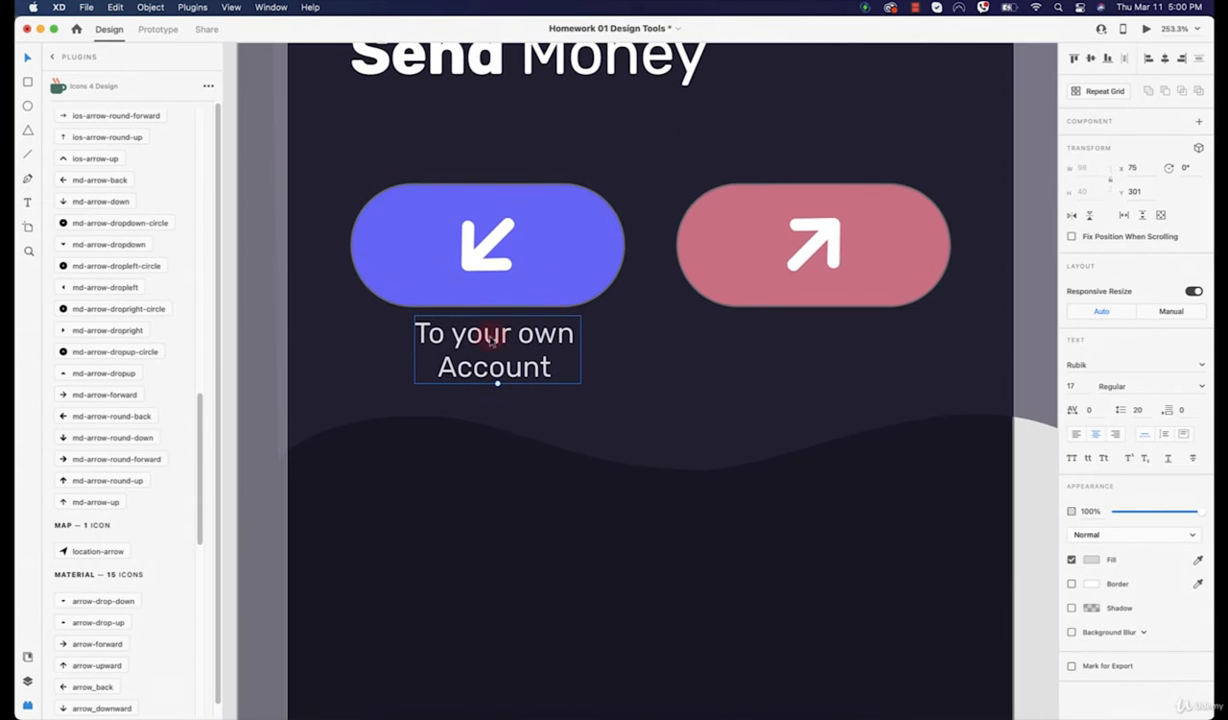
left_click_drag(482, 338, 818, 342)
scroll(818, 342, "down", 5)
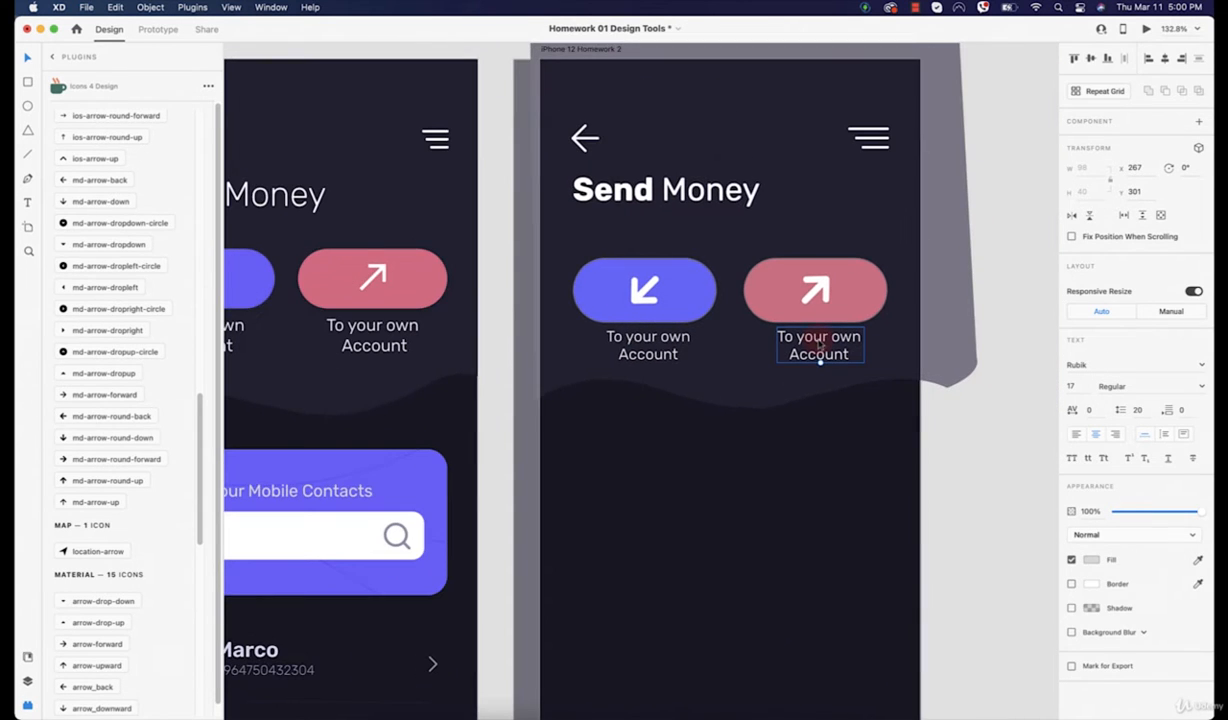
scroll(548, 288, "left", 3)
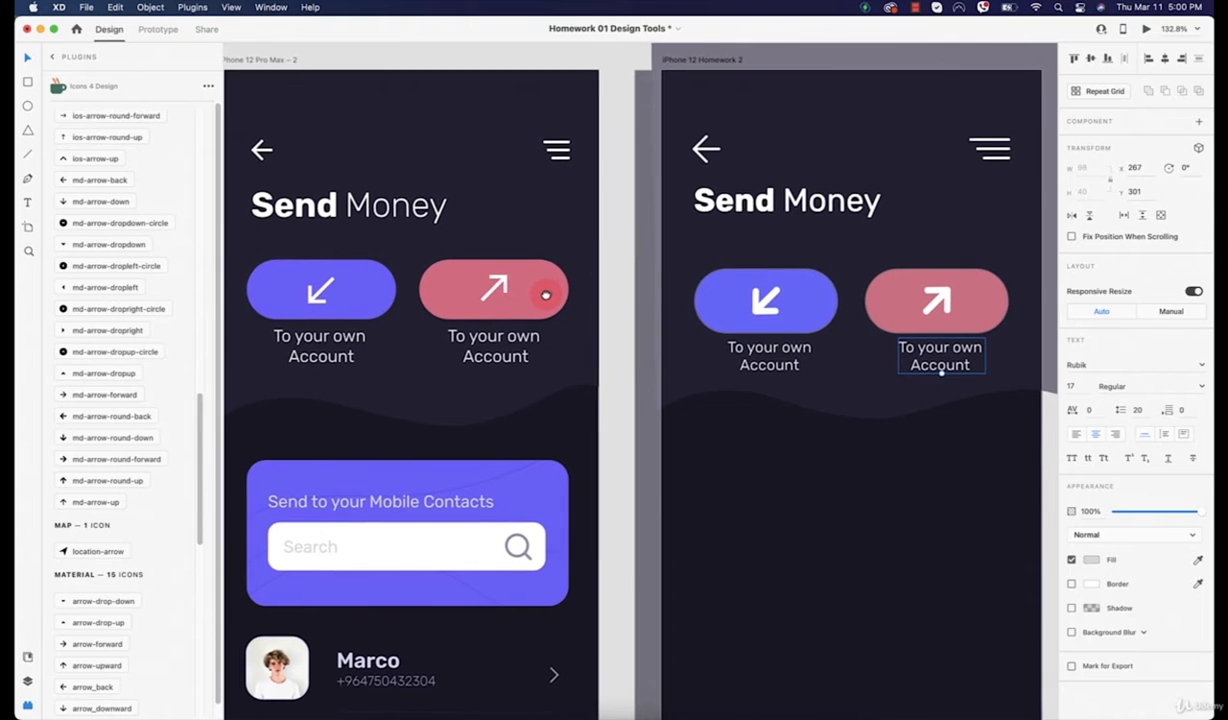
mouse_move(540, 296)
left_mouse_down()
mouse_move(630, 307)
mouse_move(540, 309)
left_mouse_up()
Step: Replace 'own' with 'bank' so the red button's caption reads 'To your bank Account'
scroll(505, 373, "right", 5)
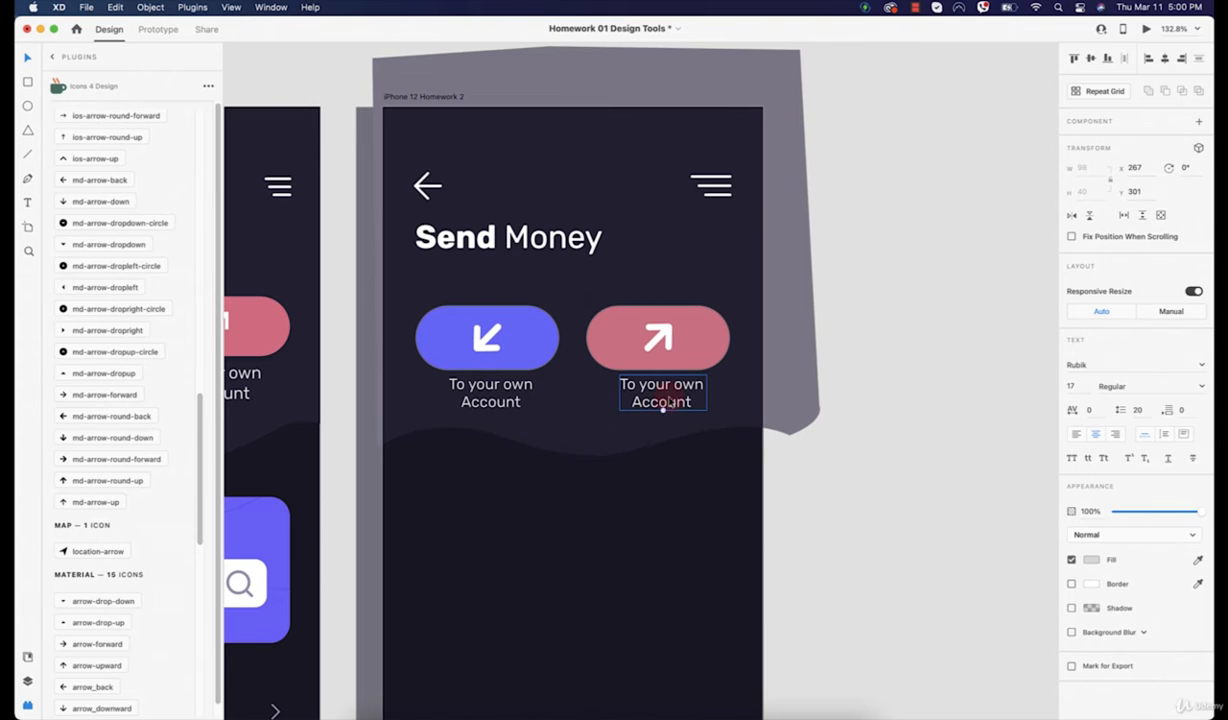
double_click(662, 403)
left_click(648, 401)
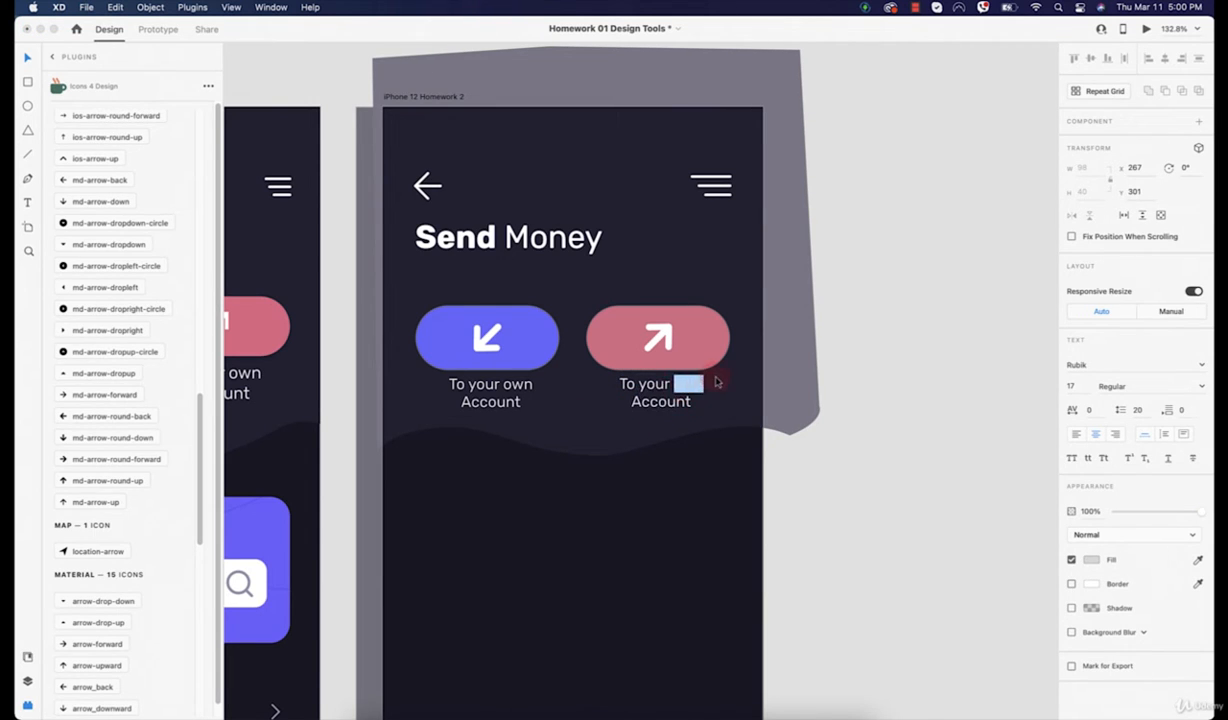
type("a")
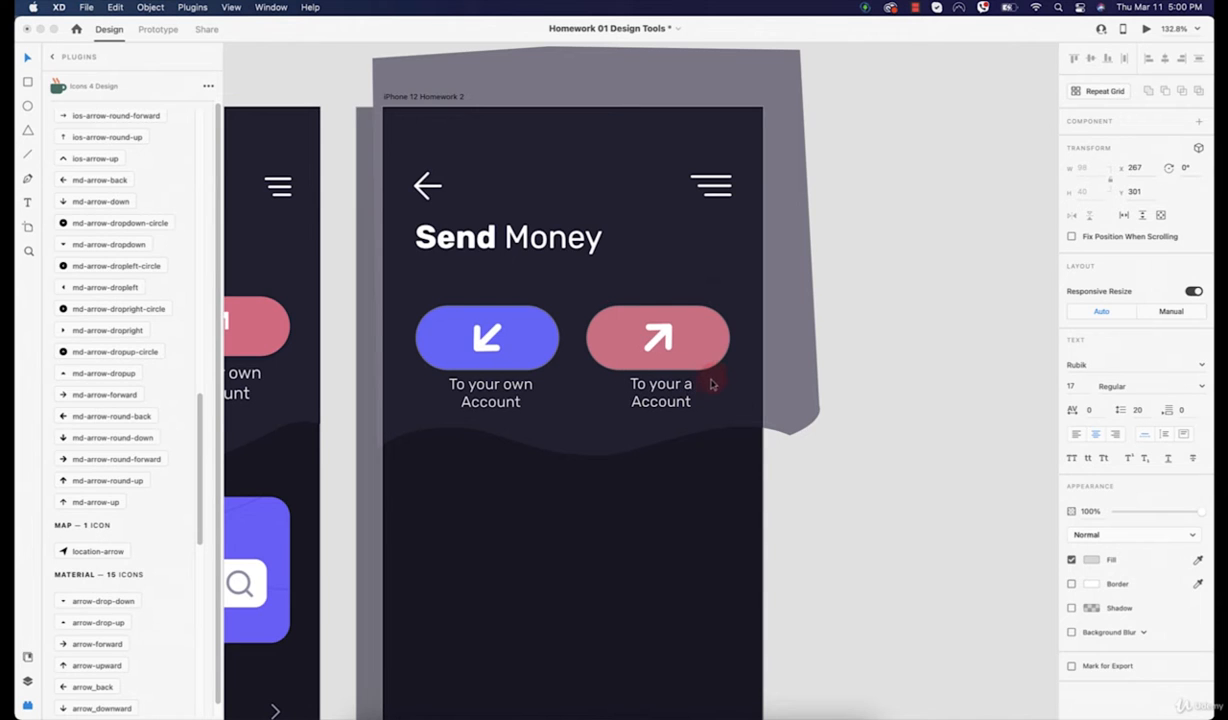
type("bank")
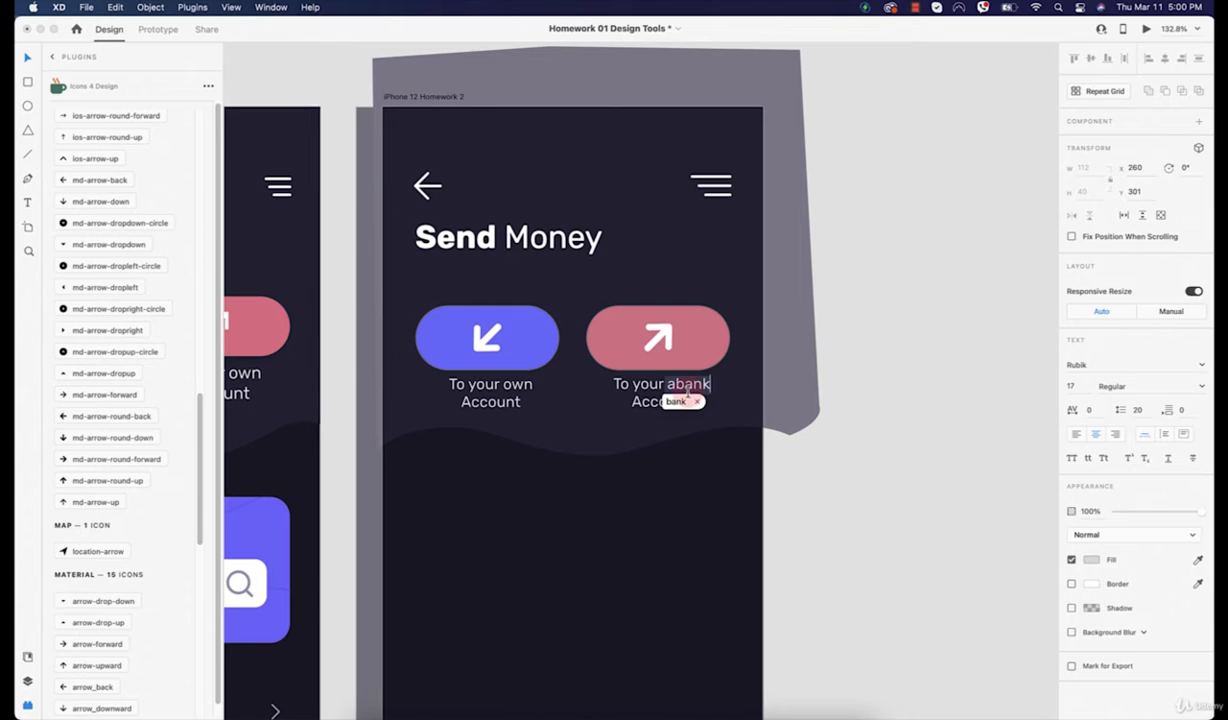
key("space")
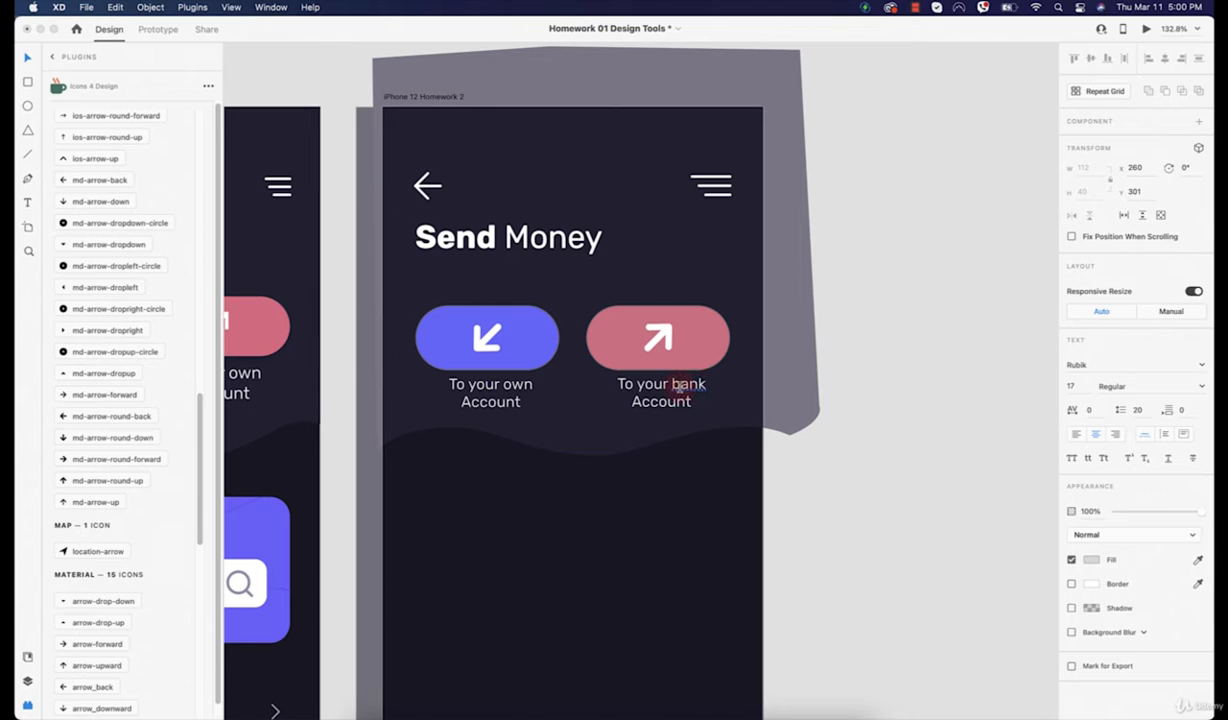
left_click(673, 383)
left_click(880, 329)
scroll(743, 328, "down", 5)
scroll(743, 328, "left", 3)
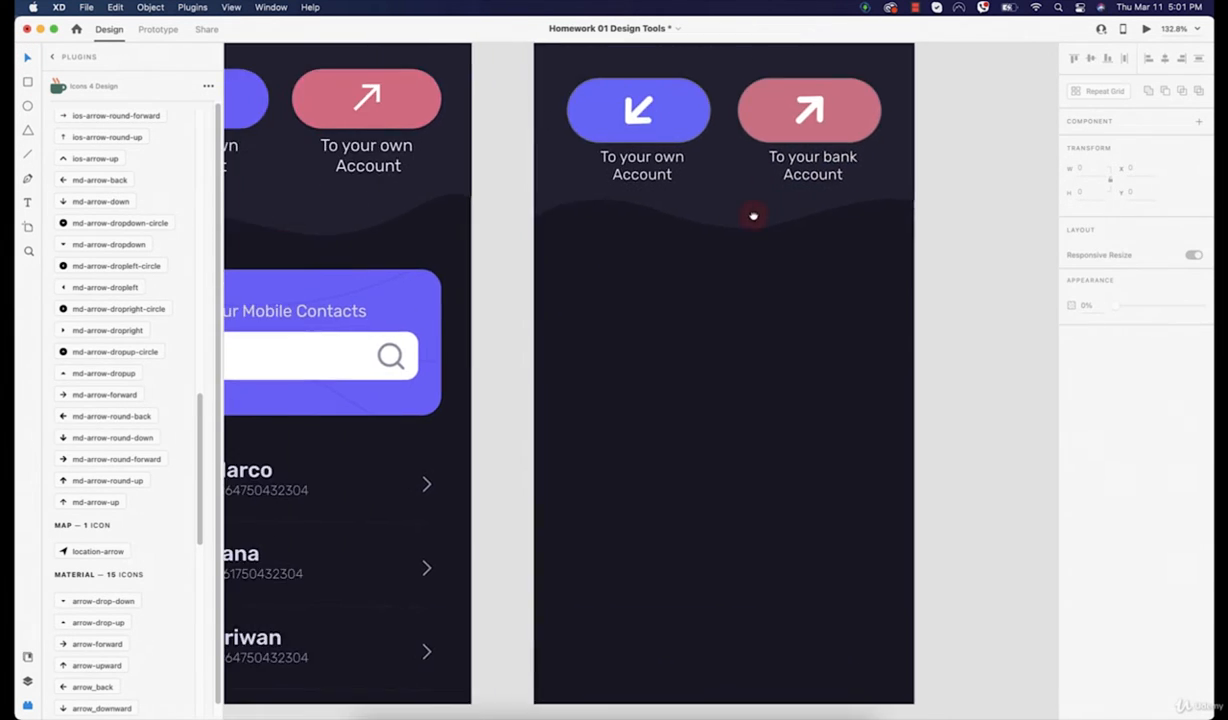
scroll(753, 216, "down", 3)
scroll(722, 230, "up", 2)
scroll(722, 230, "right", 1)
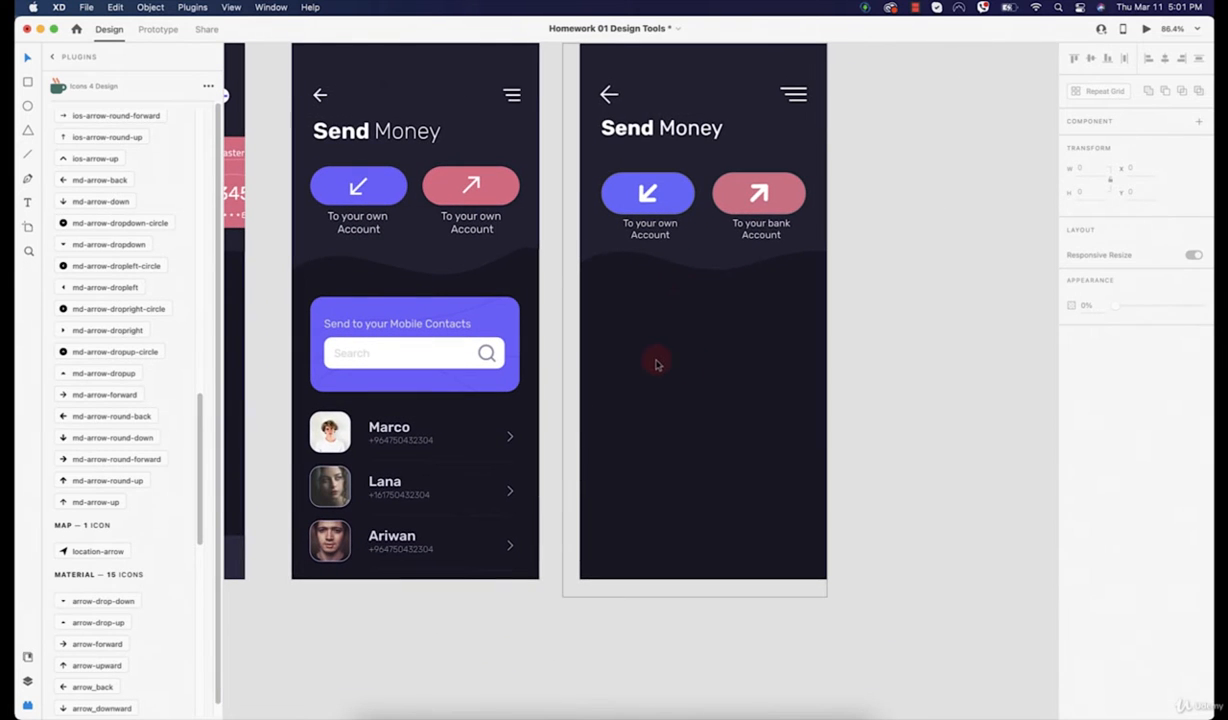
left_click(737, 175)
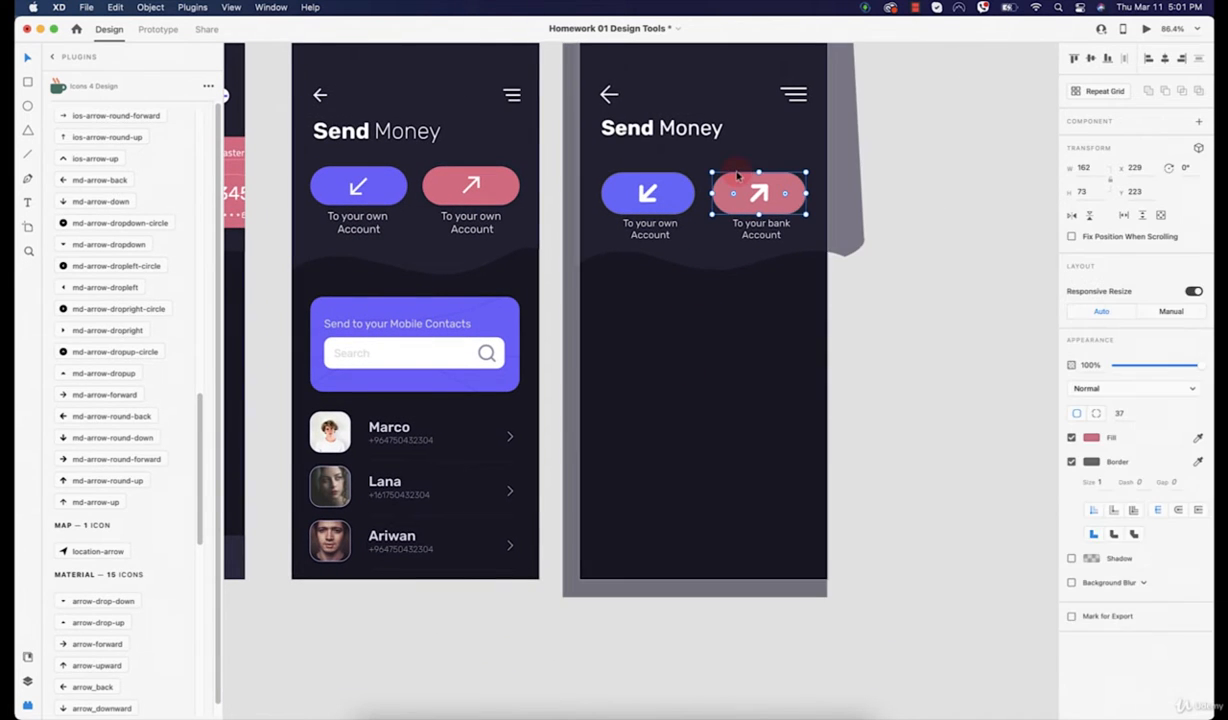
left_click(976, 470)
left_click(650, 180)
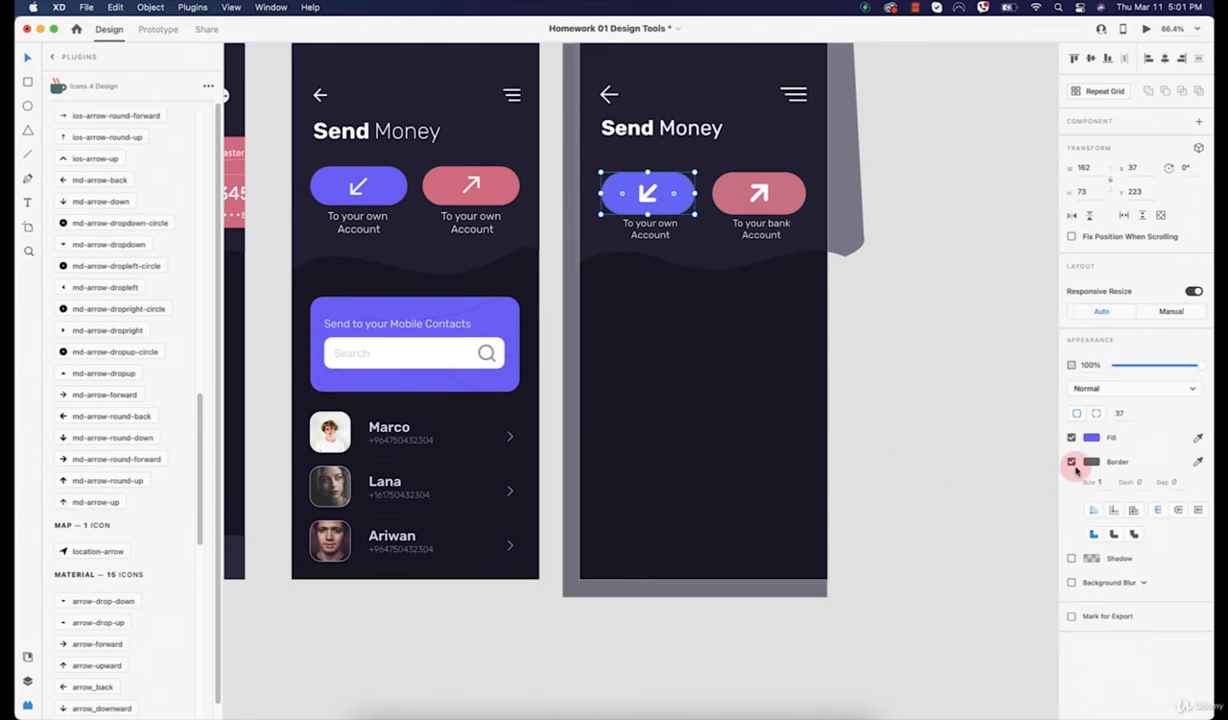
scroll(709, 222, "up", 5)
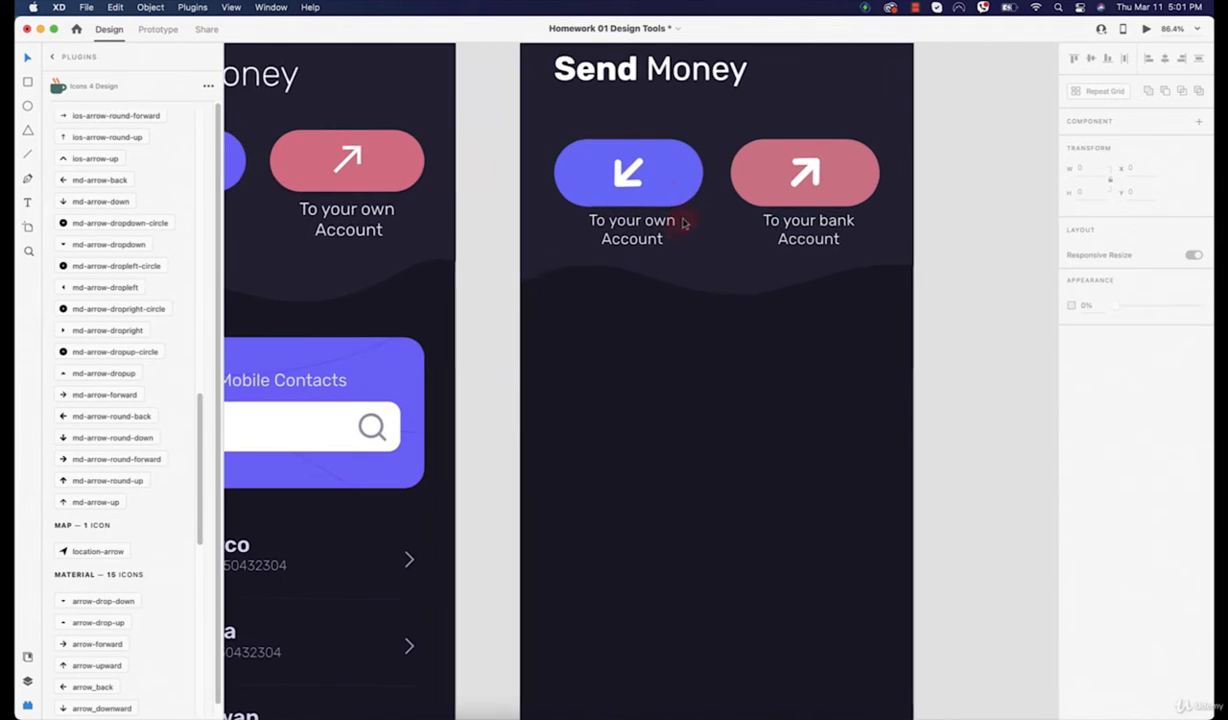
left_click(872, 486)
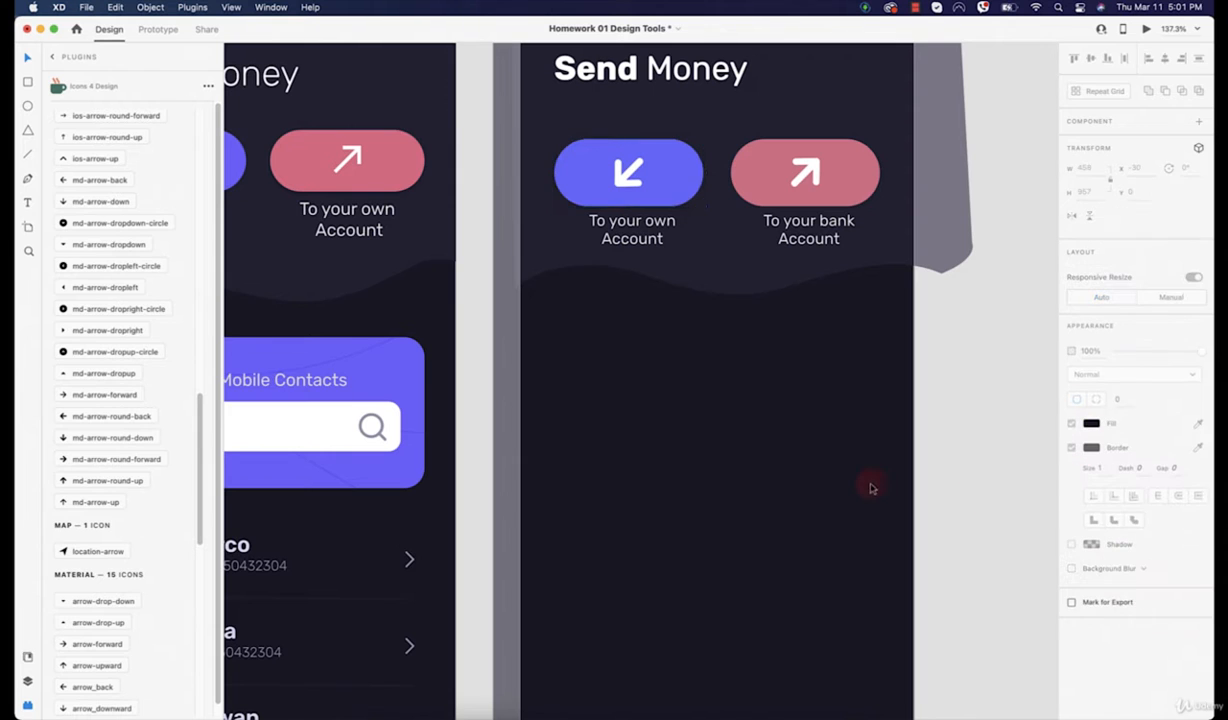
left_click(811, 195)
left_click(1071, 462)
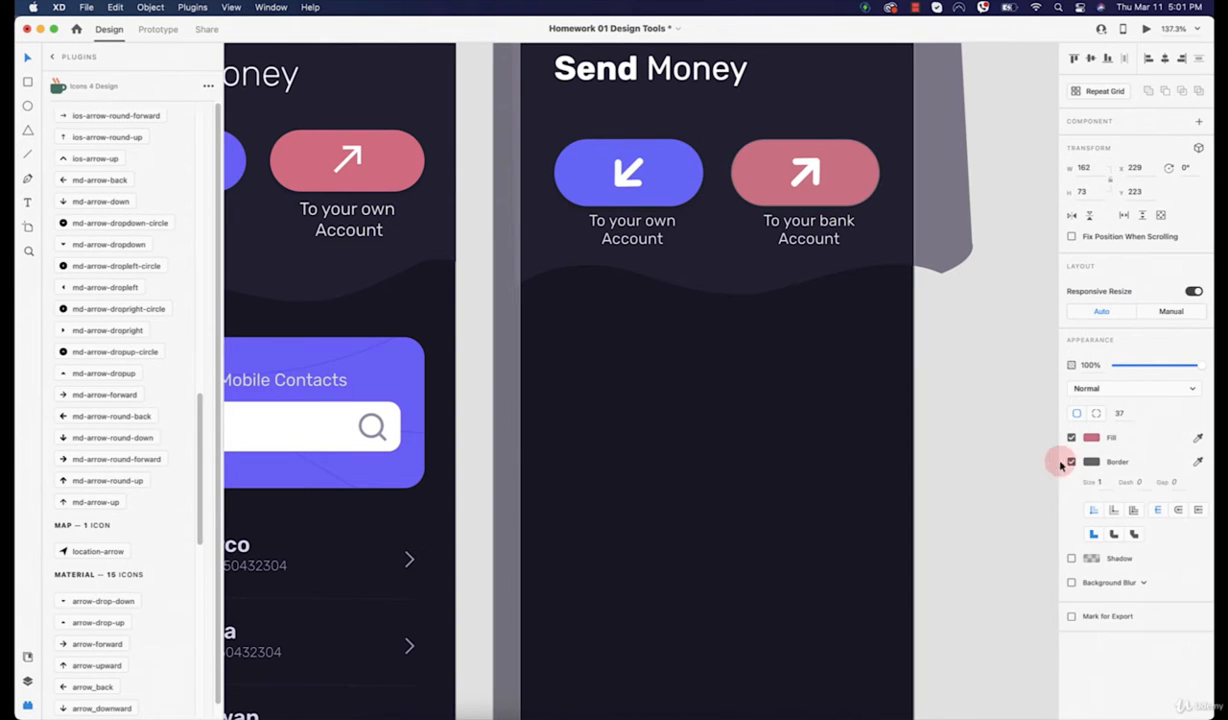
left_click(1071, 462)
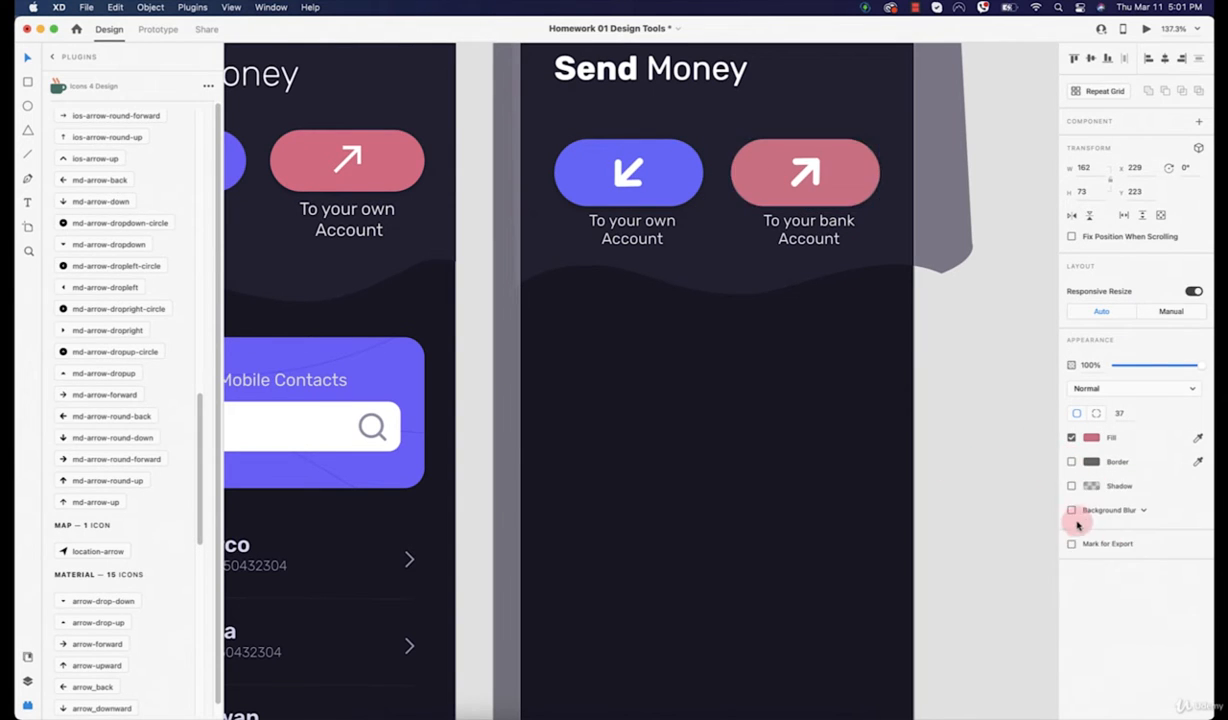
left_click(803, 400)
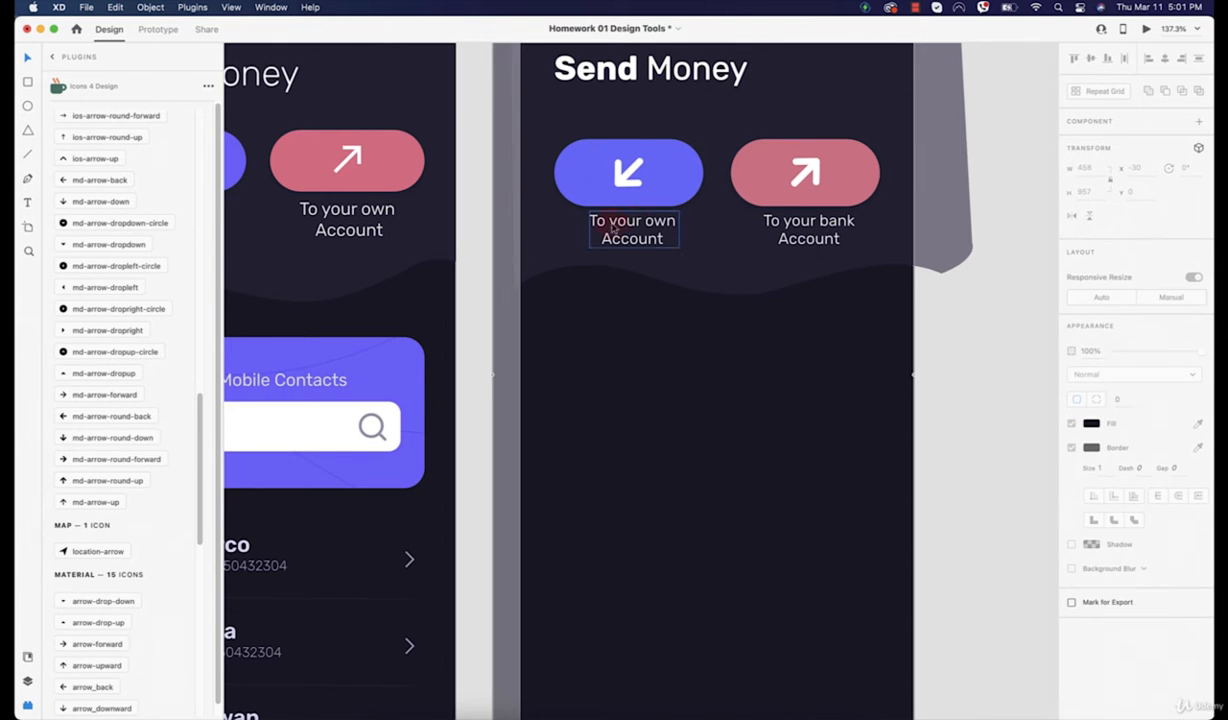
scroll(622, 225, "left", 5)
scroll(622, 225, "down", 3)
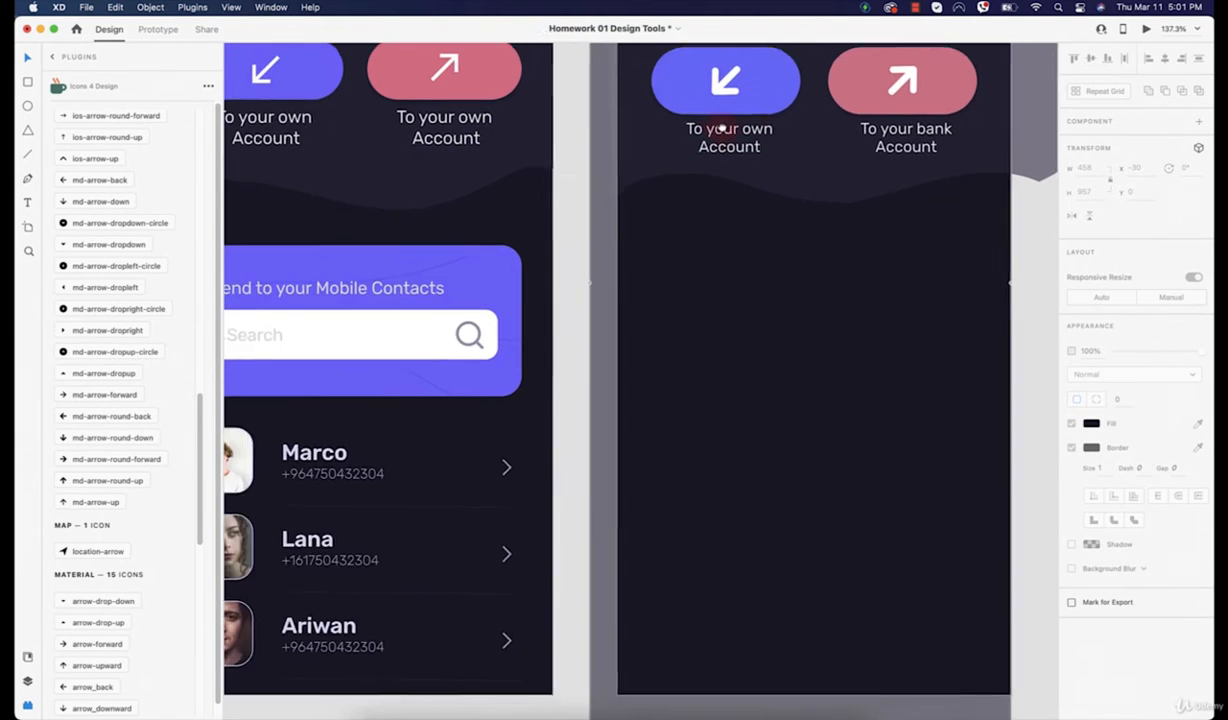
scroll(697, 318, "down", 3)
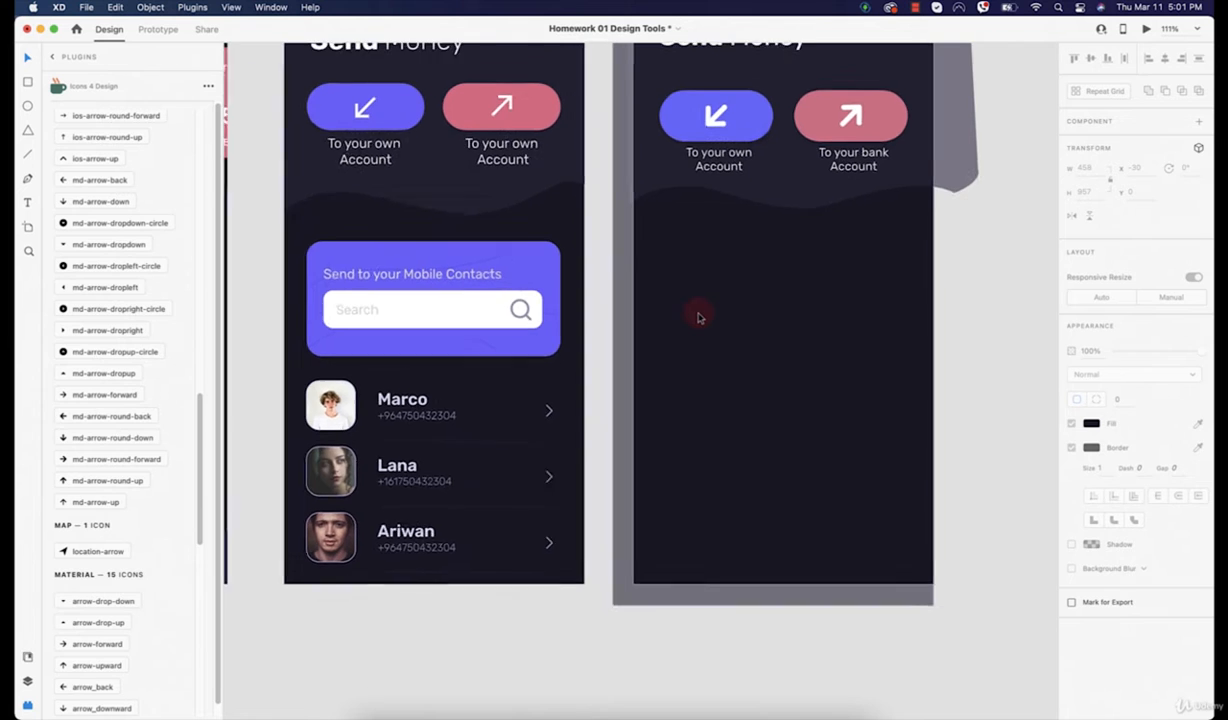
scroll(594, 274, "down", 5)
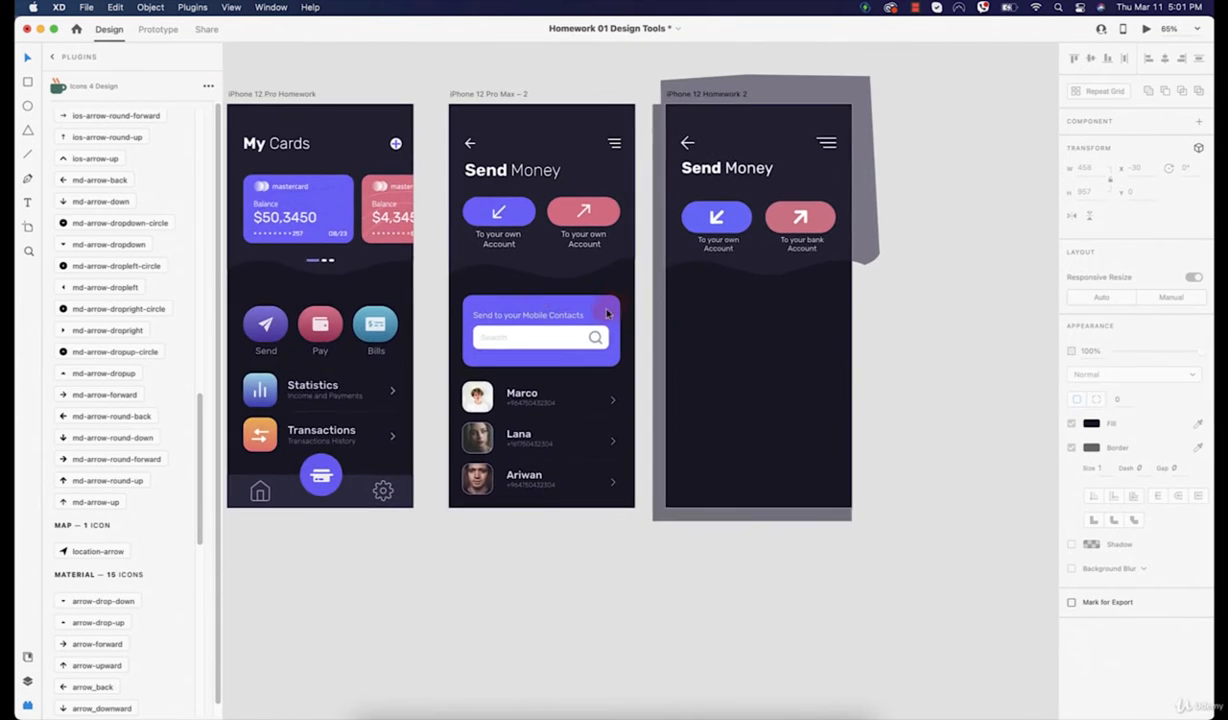
scroll(455, 243, "left", 3)
Step: Leave the Plugins list for the Layers panel and select the iPhone 12 Pro Homework artboard
left_click(455, 243)
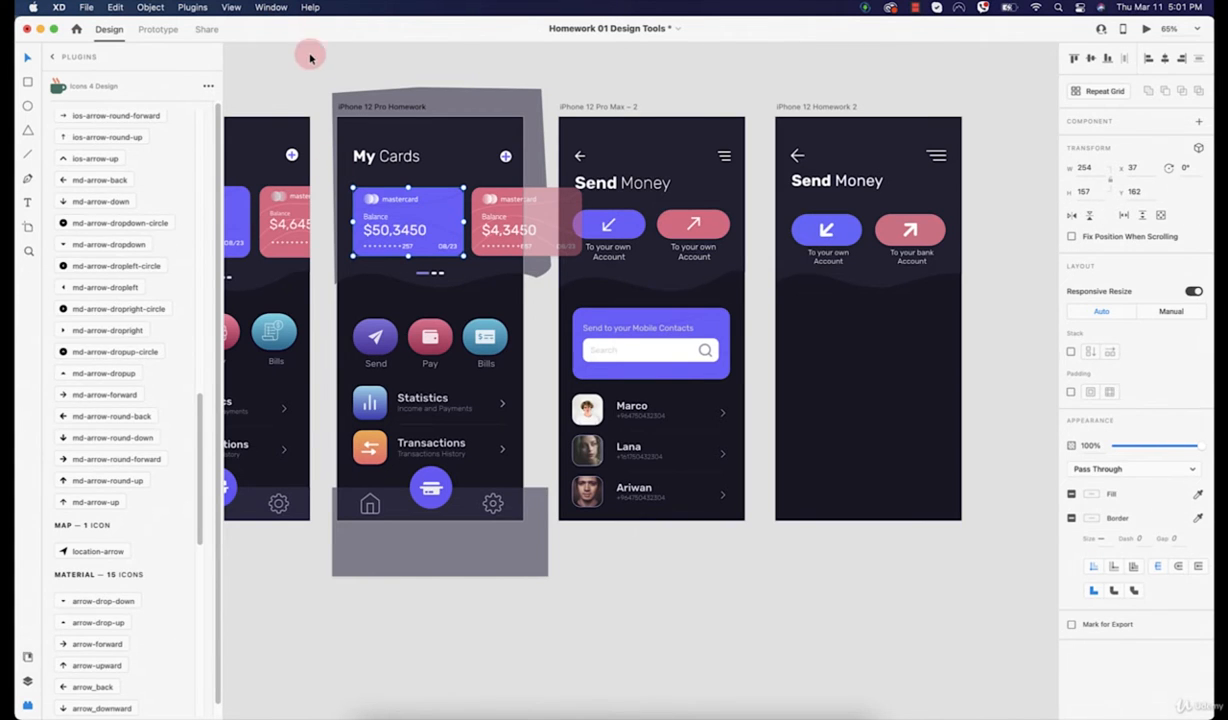
left_click(356, 110)
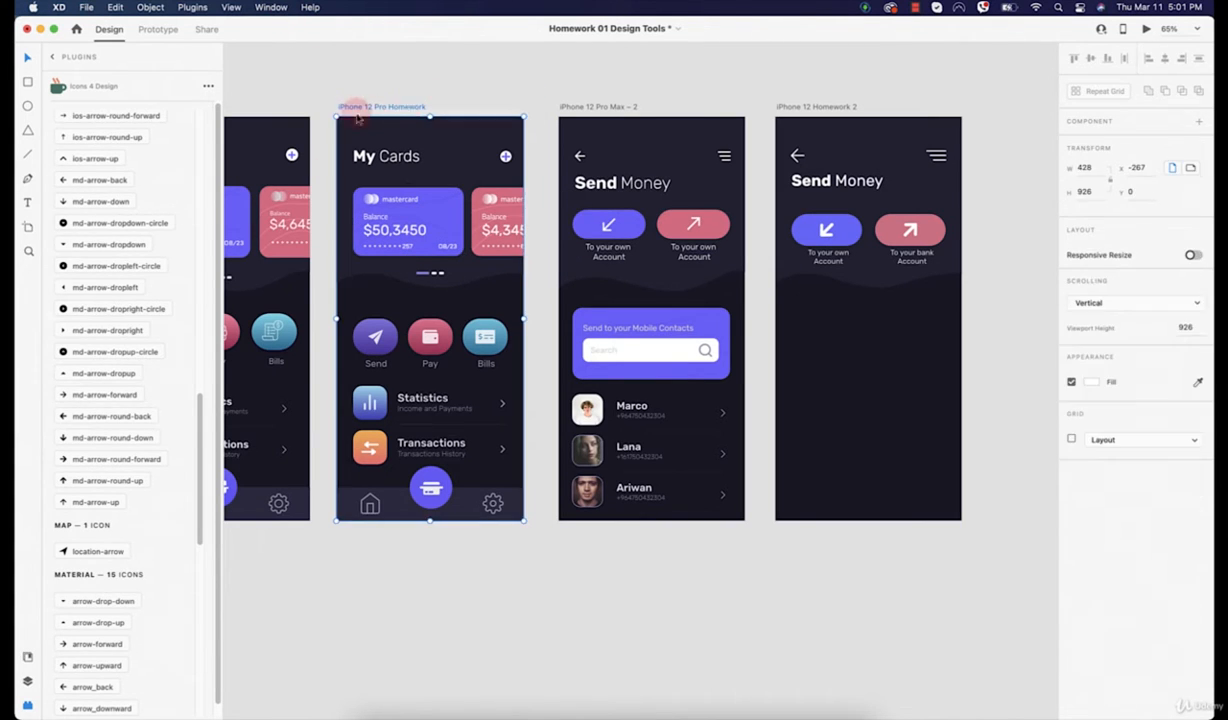
left_click(52, 57)
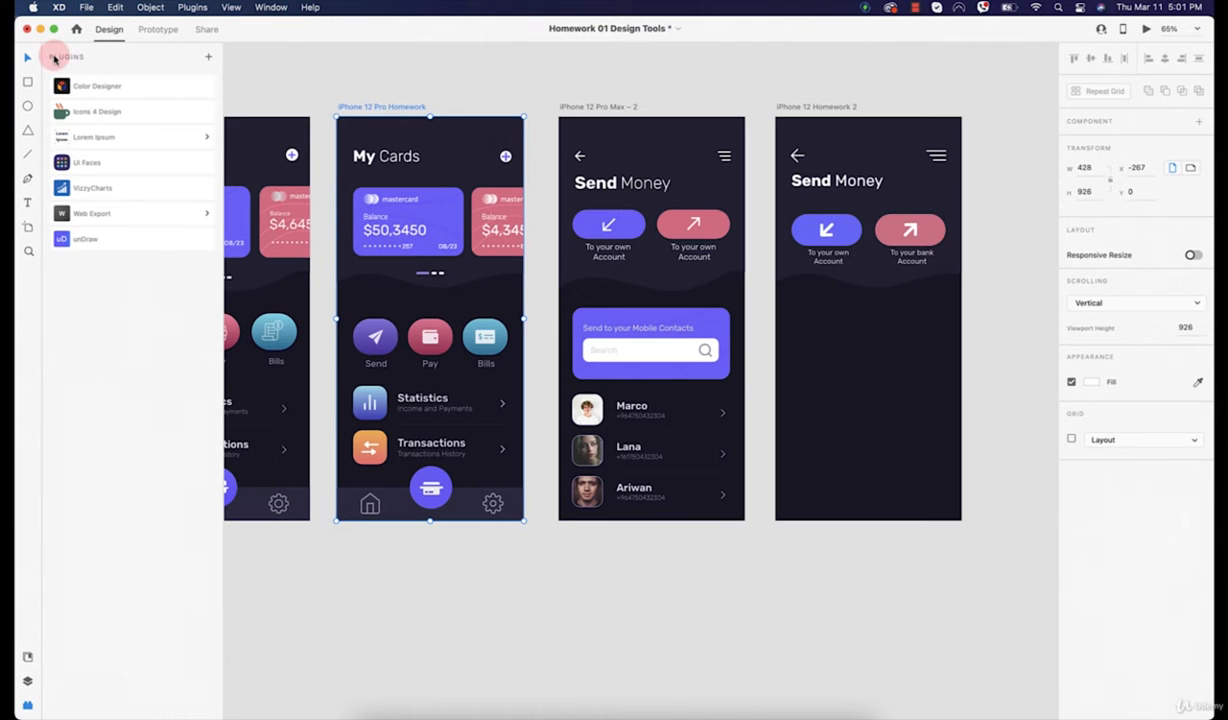
left_click(28, 680)
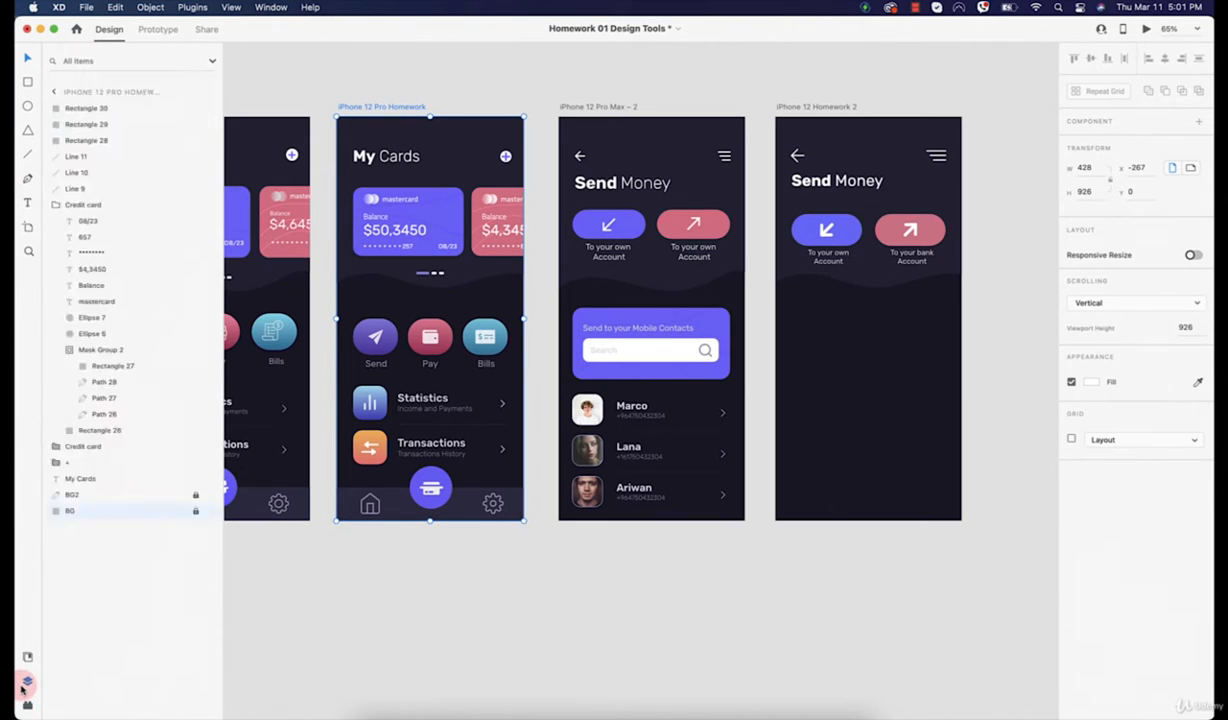
left_click(397, 110)
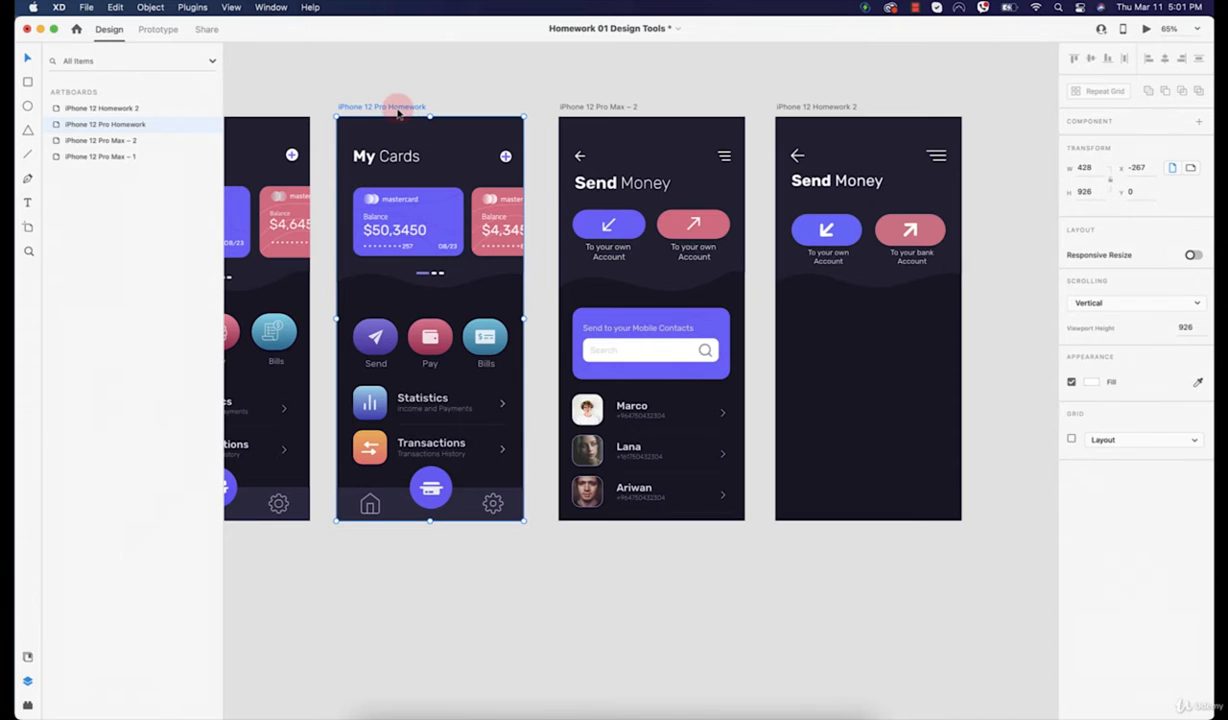
double_click(92, 125)
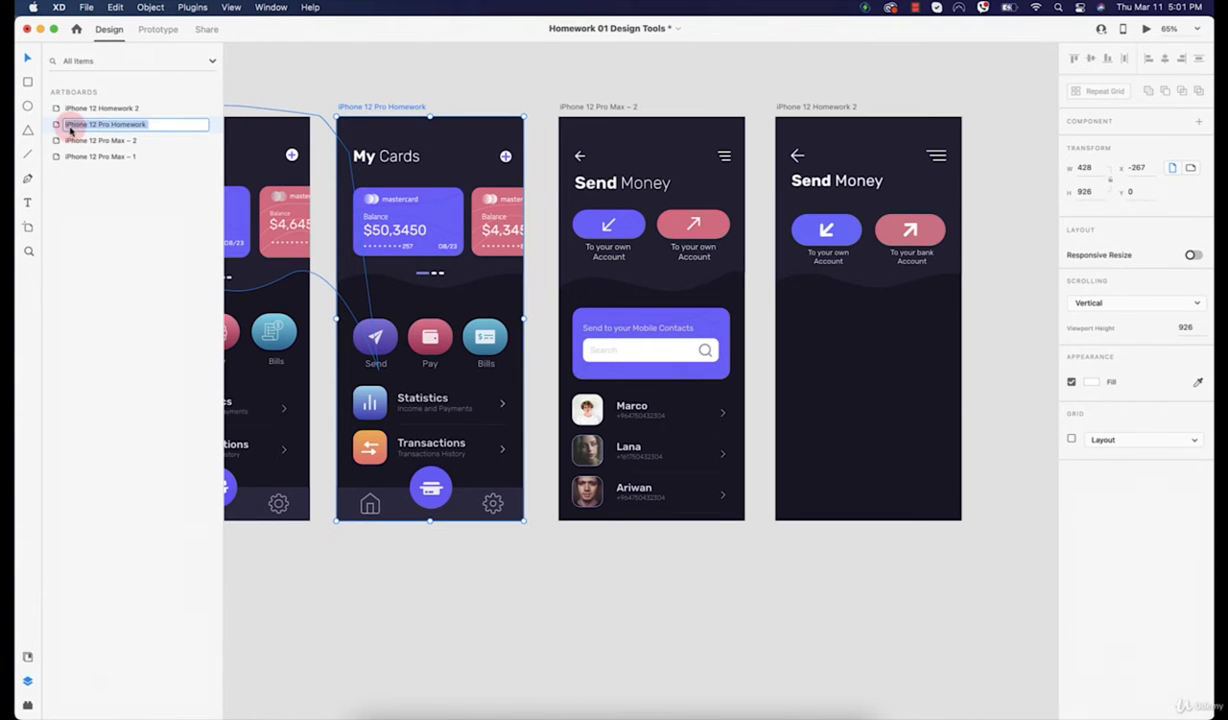
left_click(59, 127)
Step: Open the iPhone 12 Pro Homework layers, select the blue mastercard Card1 group and copy it
double_click(58, 127)
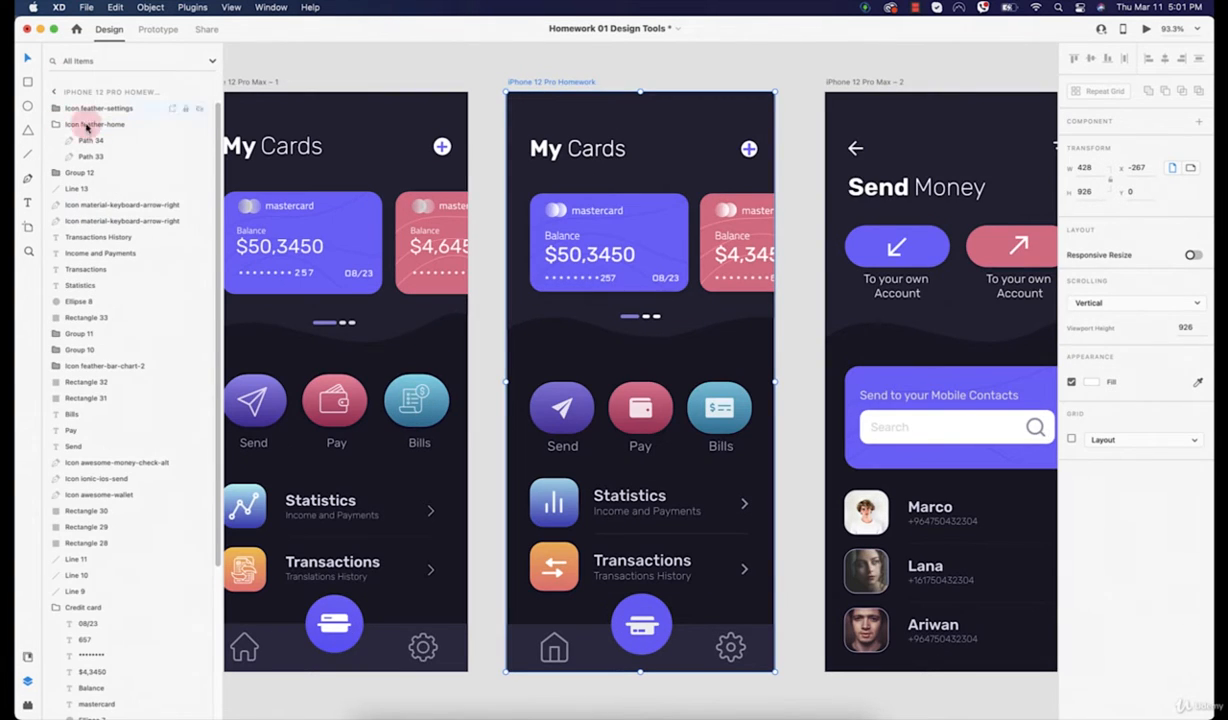
scroll(128, 433, "down", 1)
scroll(115, 438, "down", 3)
scroll(156, 444, "up", 4)
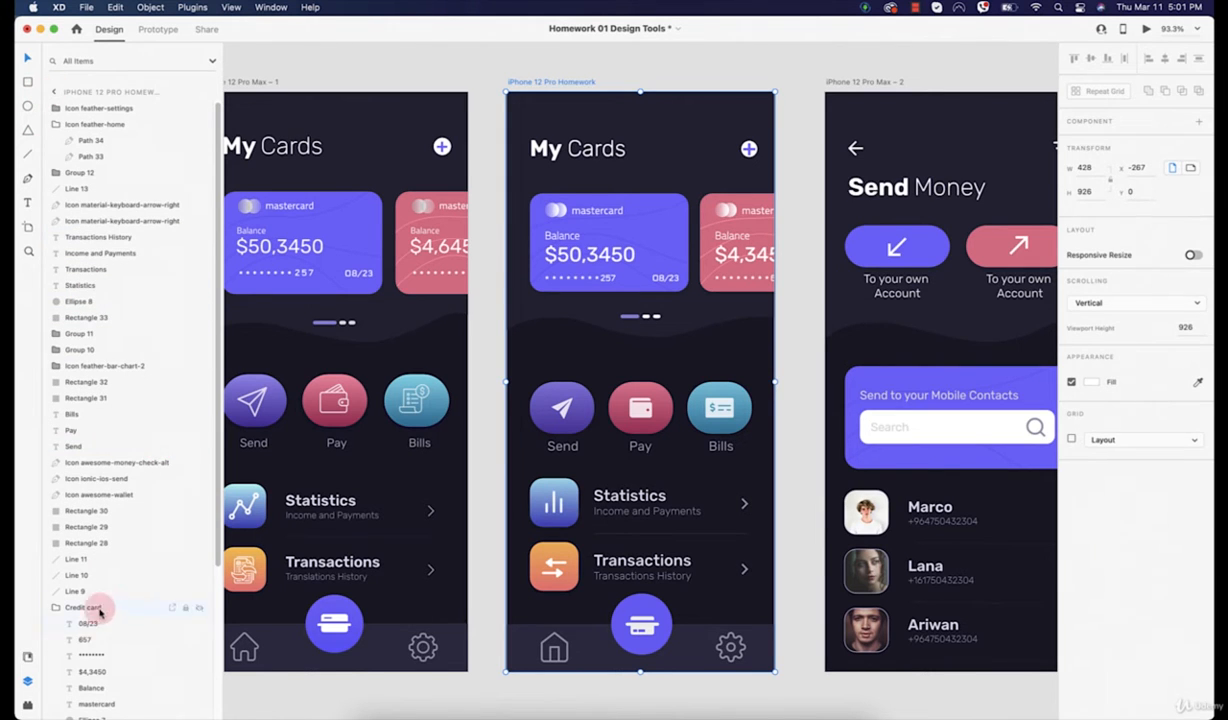
scroll(96, 560, "down", 3)
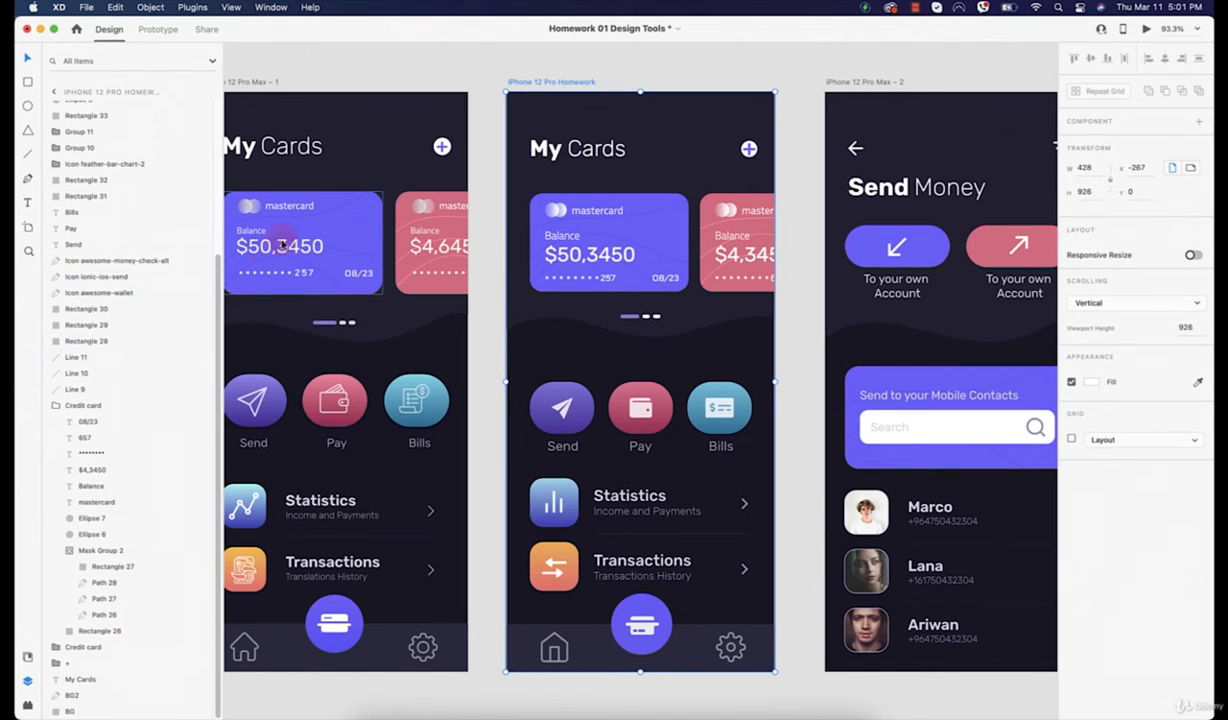
scroll(318, 199, "left", 3)
double_click(387, 231)
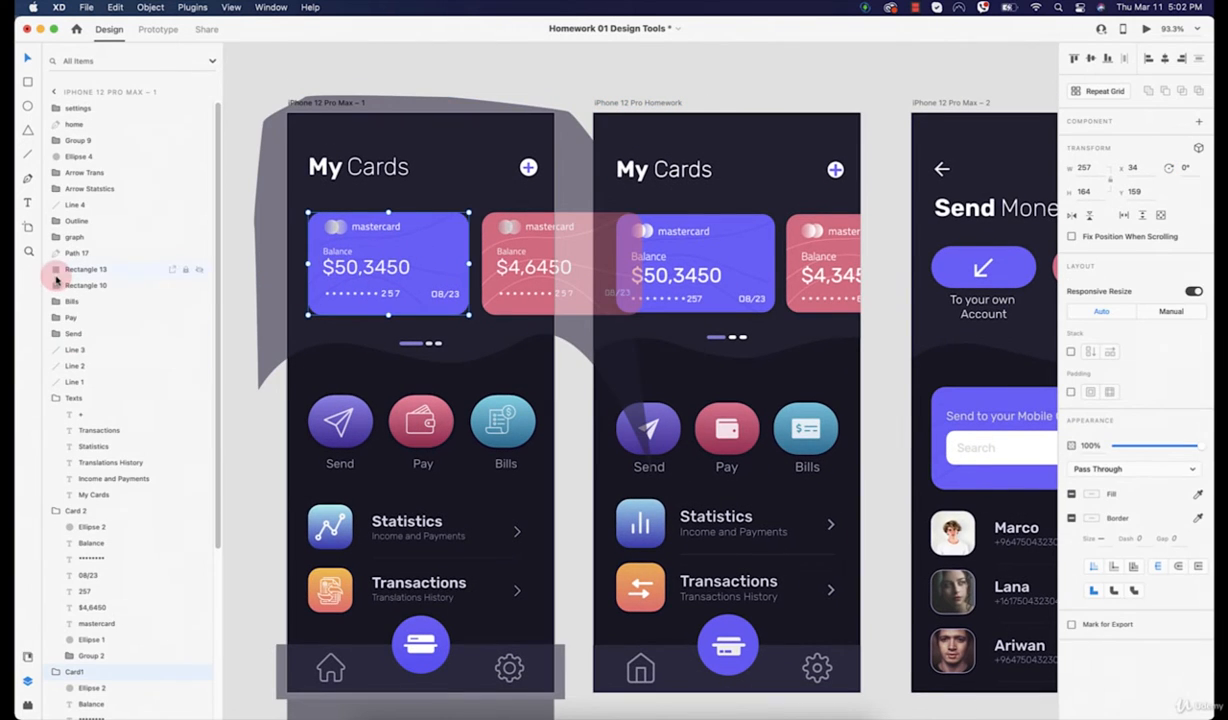
scroll(75, 508, "down", 1)
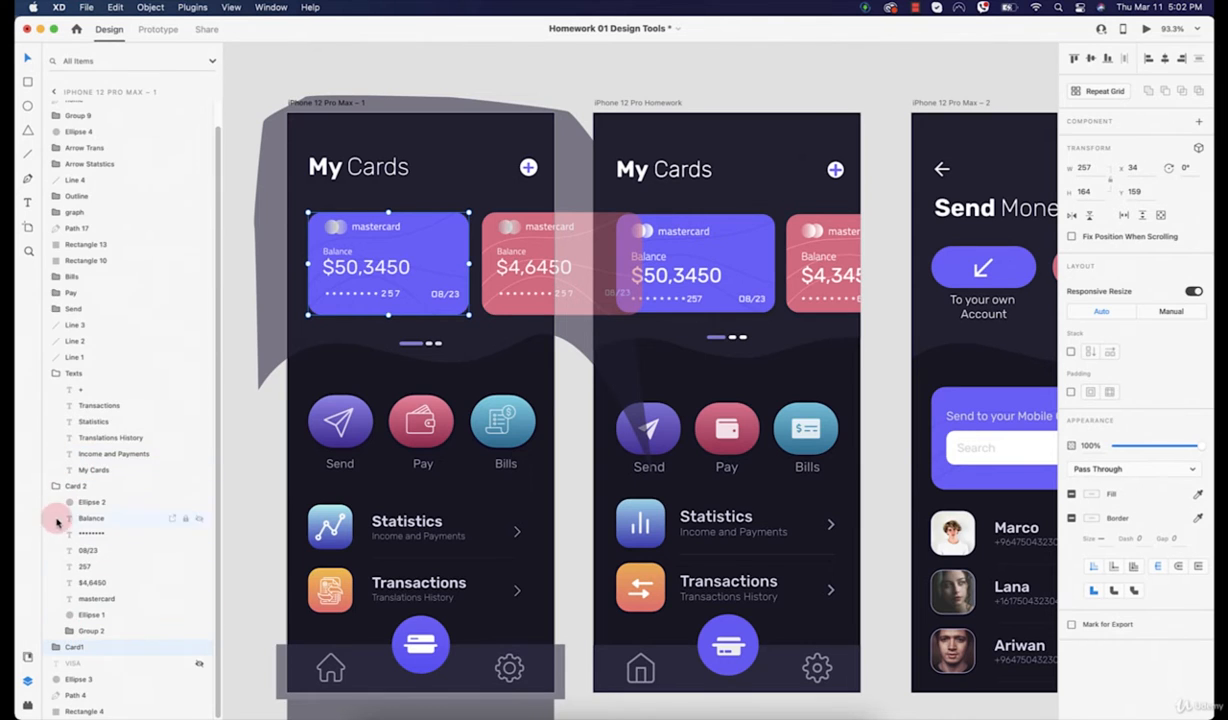
left_click(56, 486)
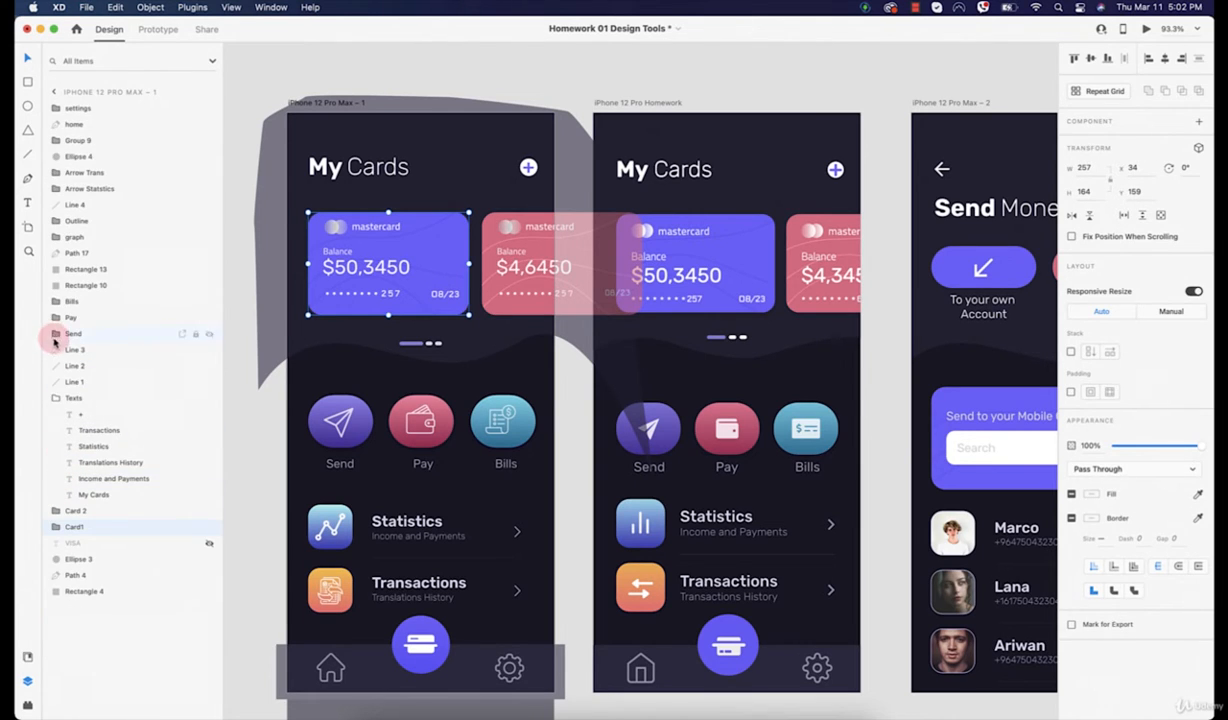
left_click(55, 400)
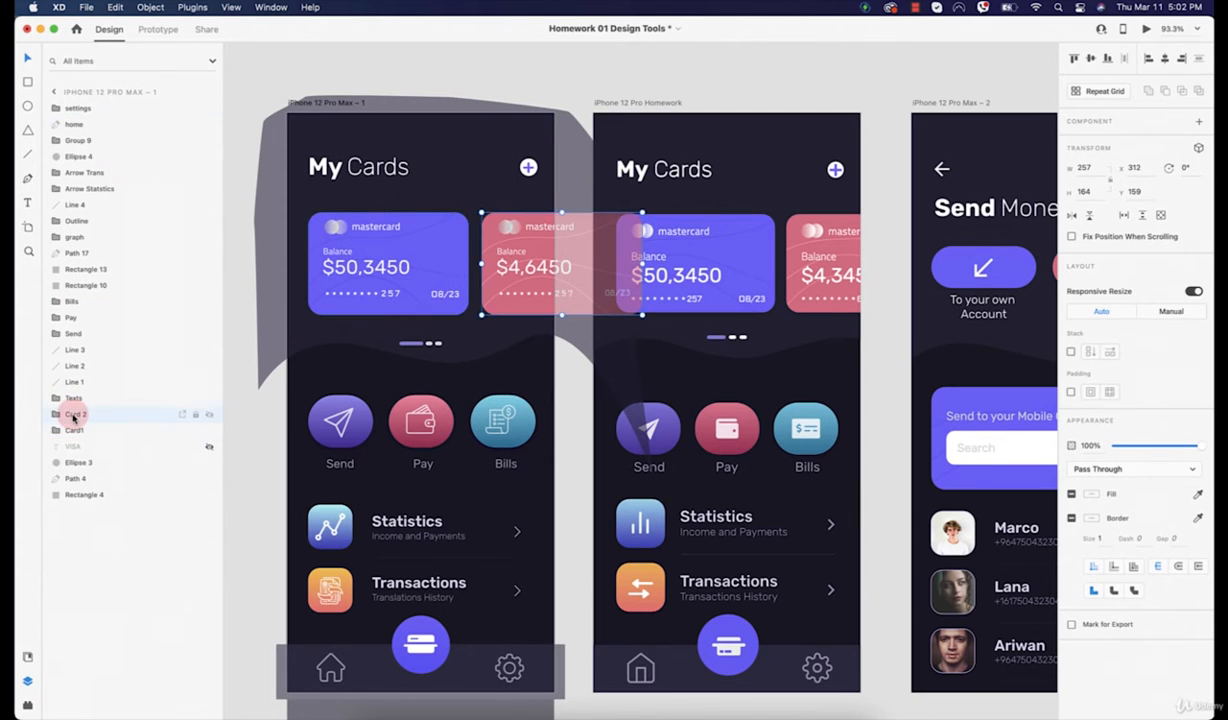
key("super+c")
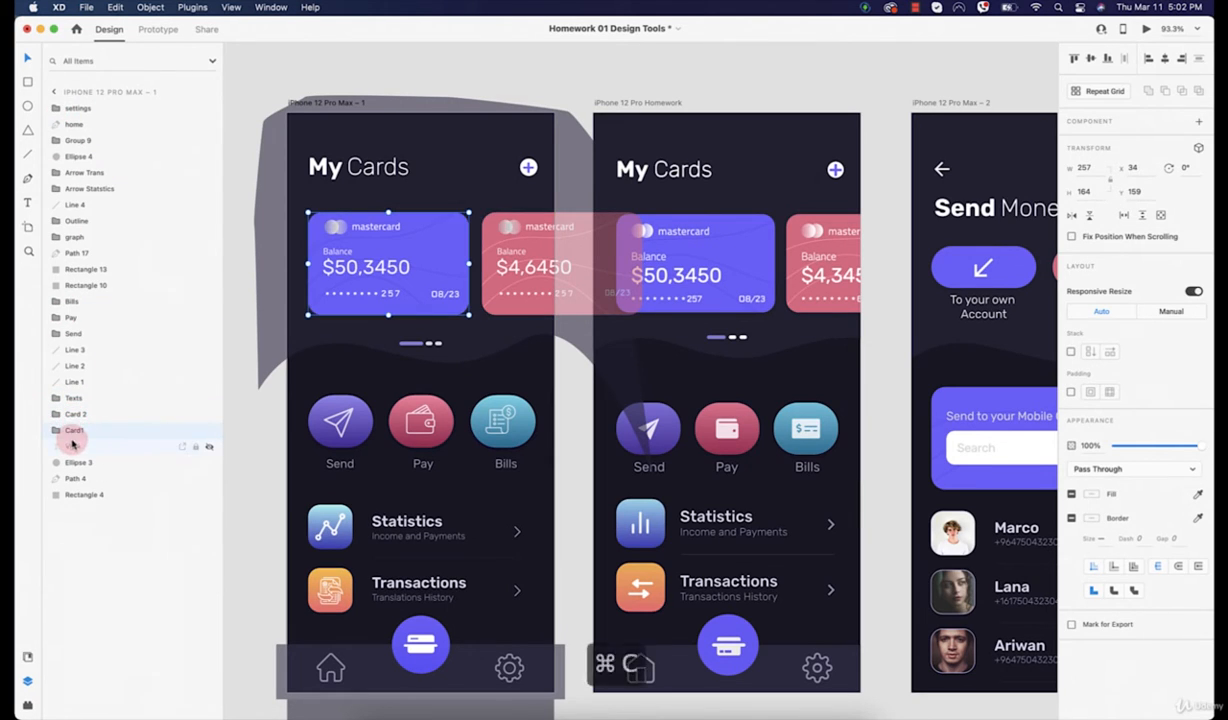
Step: Paste the copied card onto the Send Money screen and move it below the two buttons
scroll(428, 252, "right", 10)
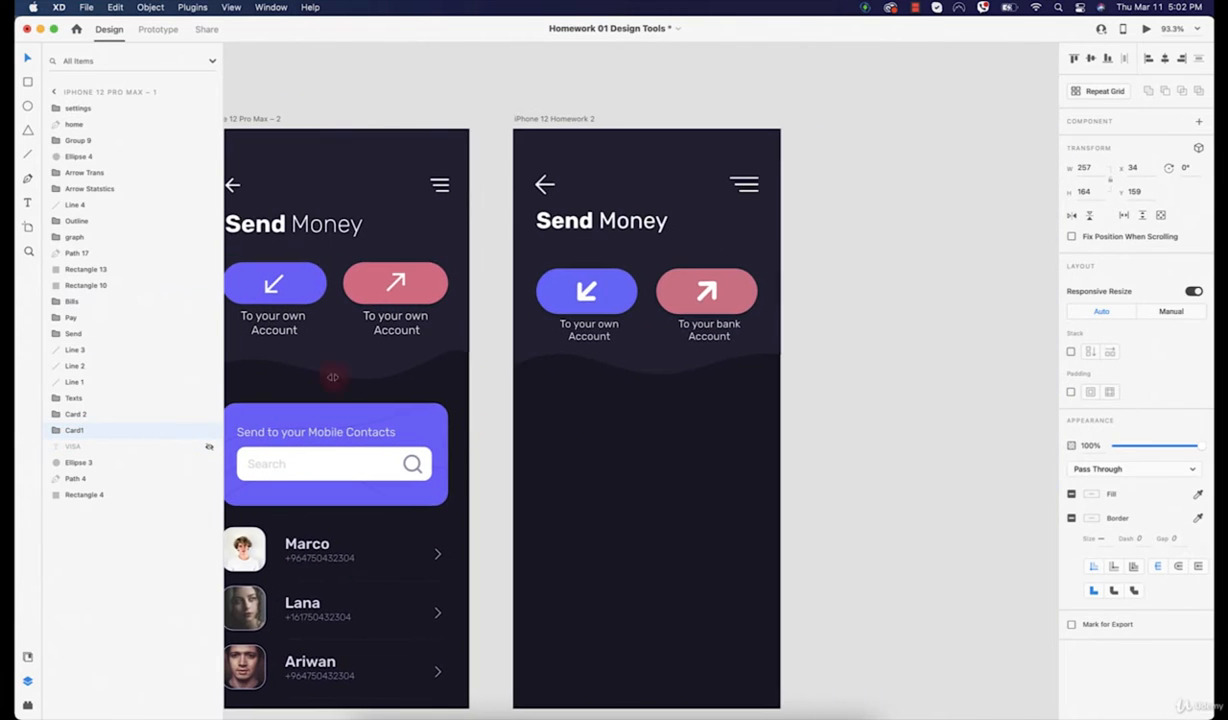
left_click(584, 466)
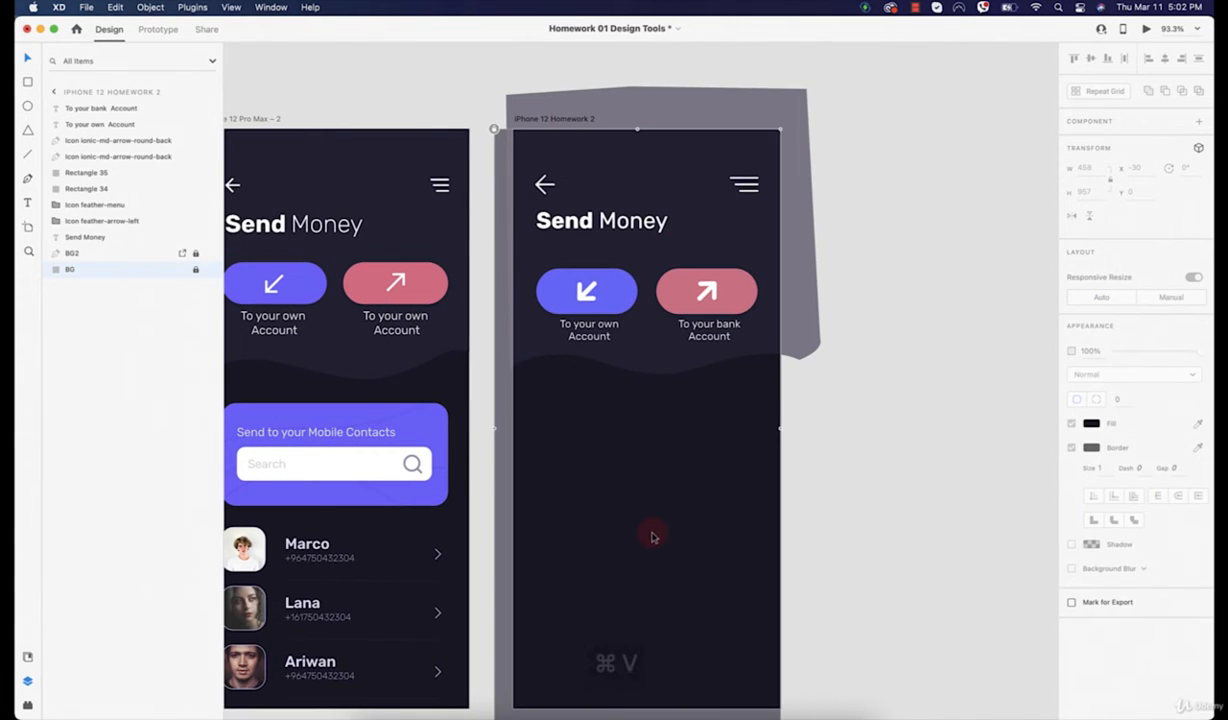
key("super+v")
left_click_drag(583, 297, 590, 463)
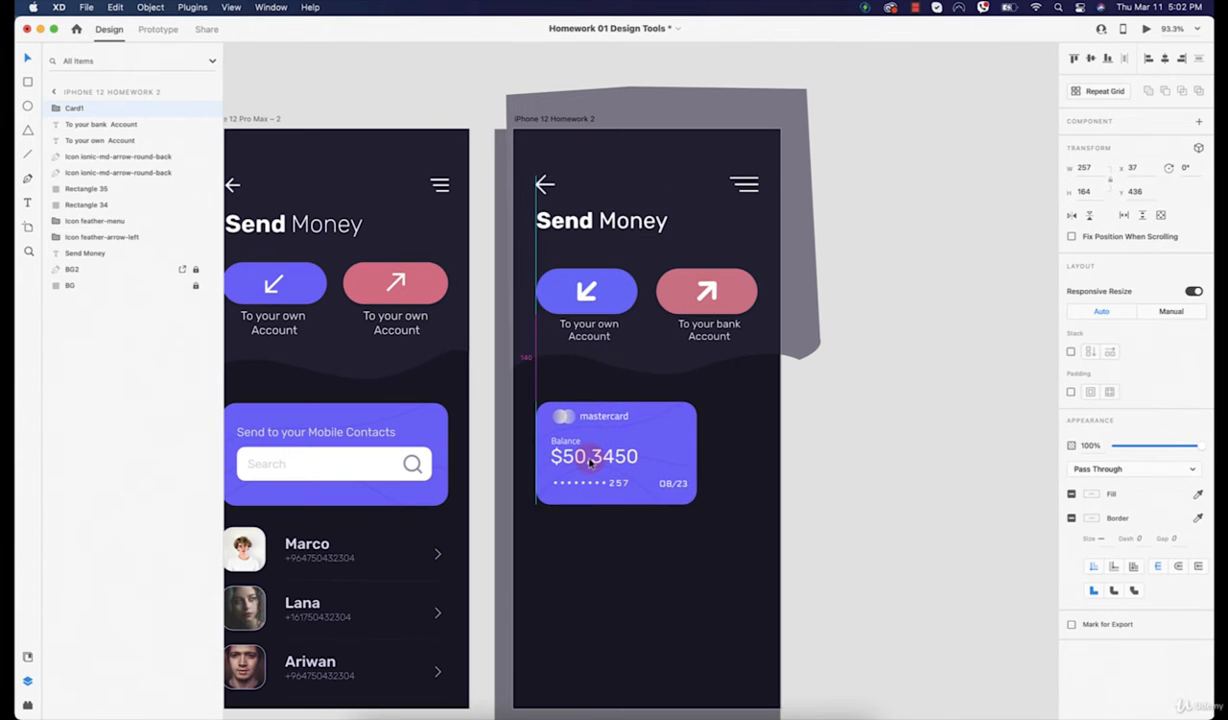
Step: Show the artboard's column grid and widen the card to span the grid columns
left_click(591, 113)
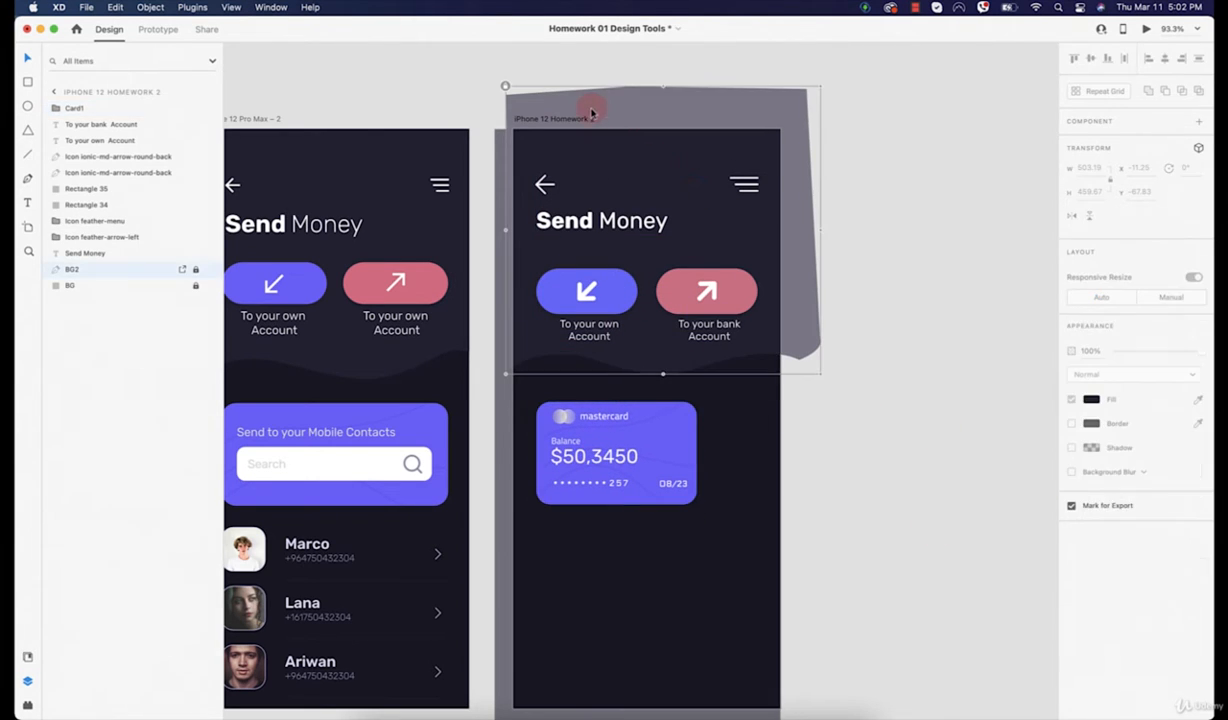
left_click(550, 120)
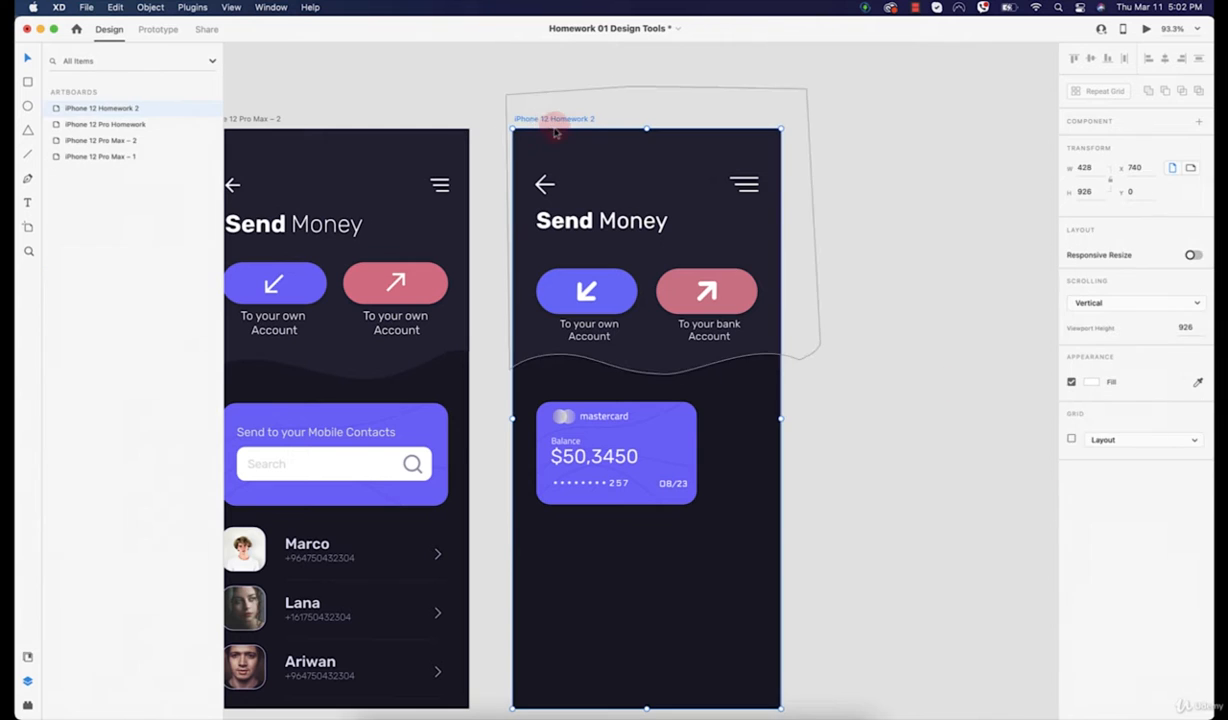
left_click(1071, 439)
left_click(646, 446)
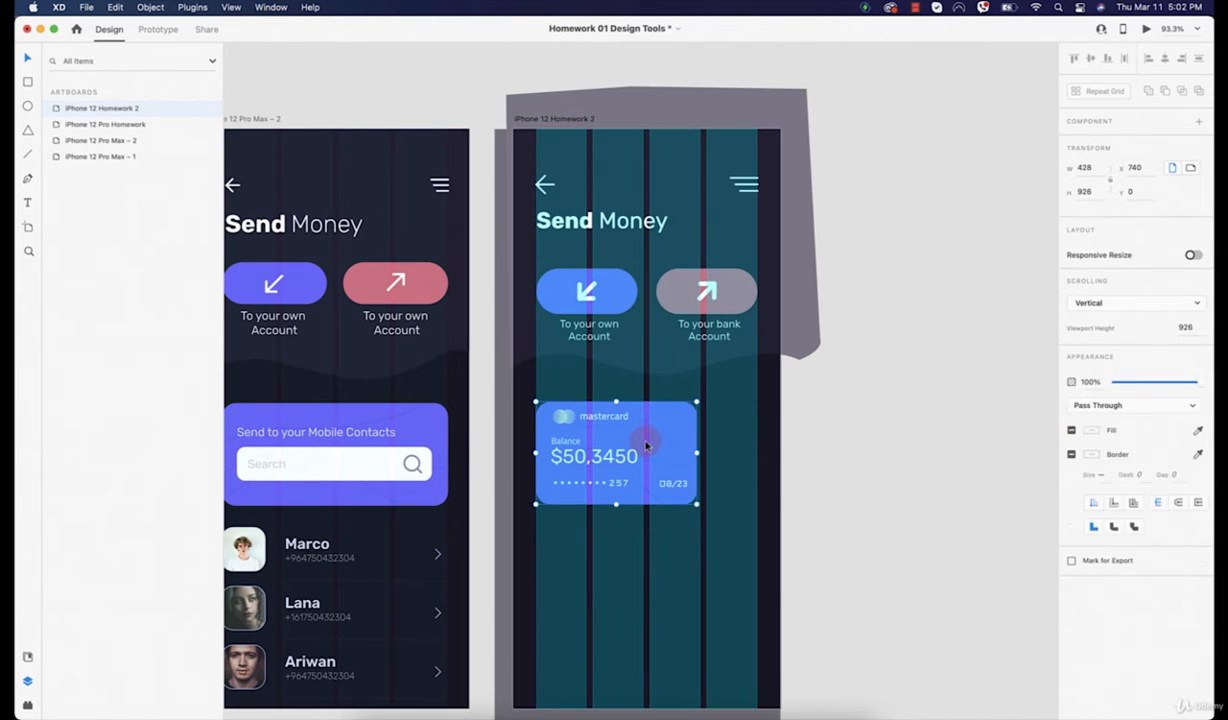
left_click_drag(698, 452, 757, 457)
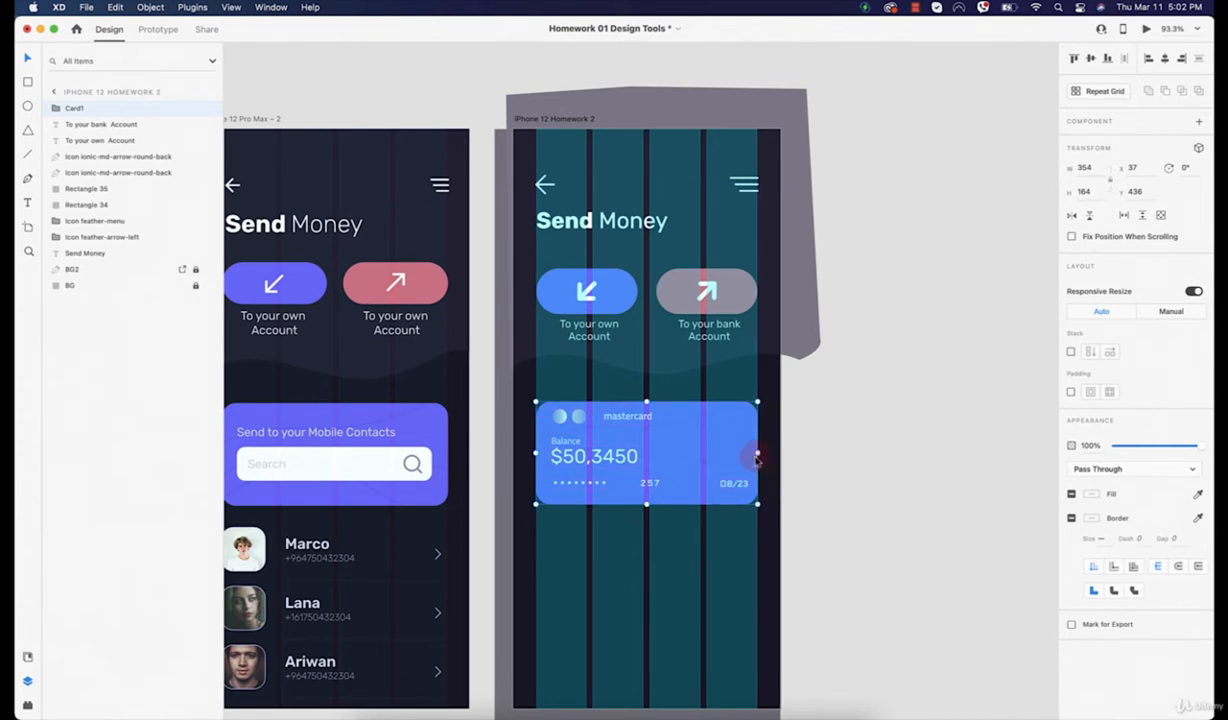
scroll(638, 508, "down", 4)
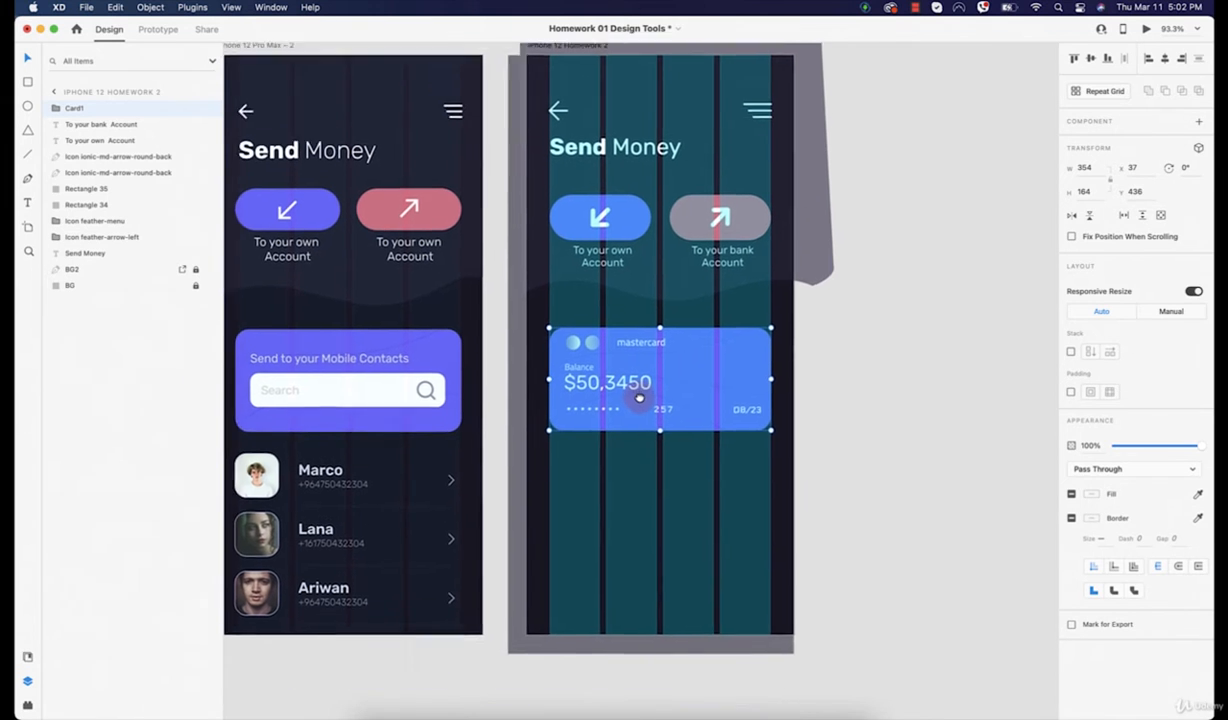
left_click(835, 404)
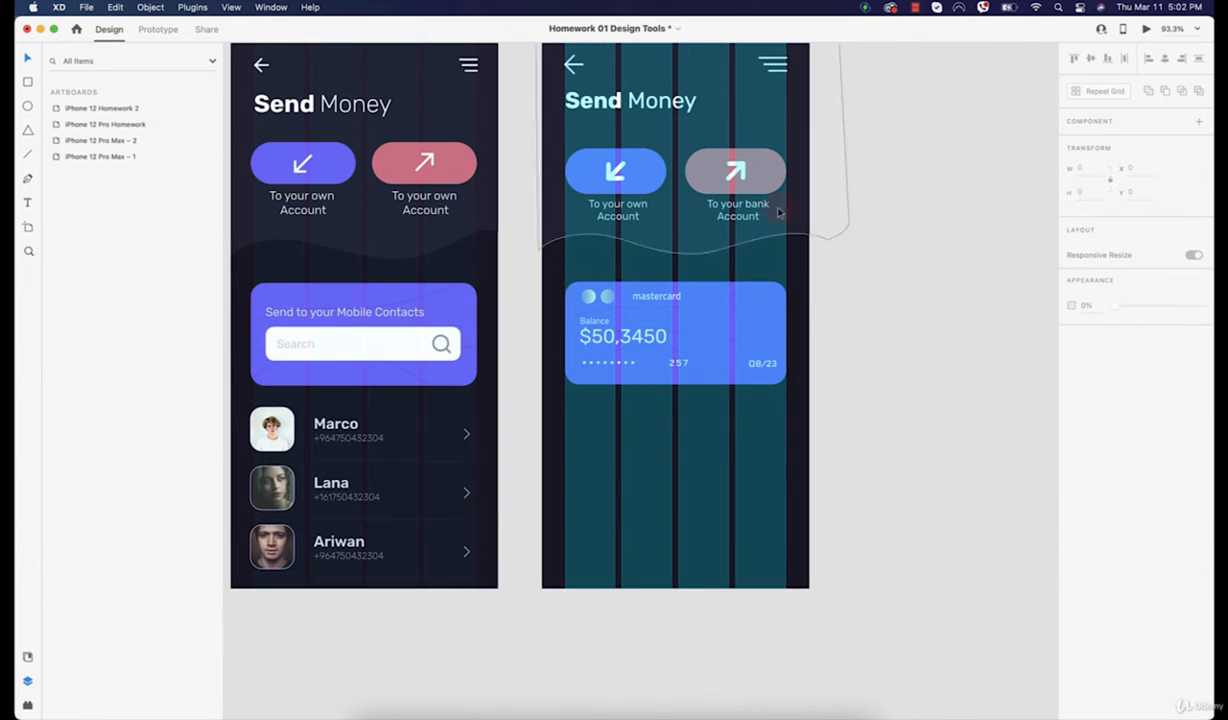
Step: Turn off the Send Money artboard's column layout grid and reselect the card
left_click(716, 330)
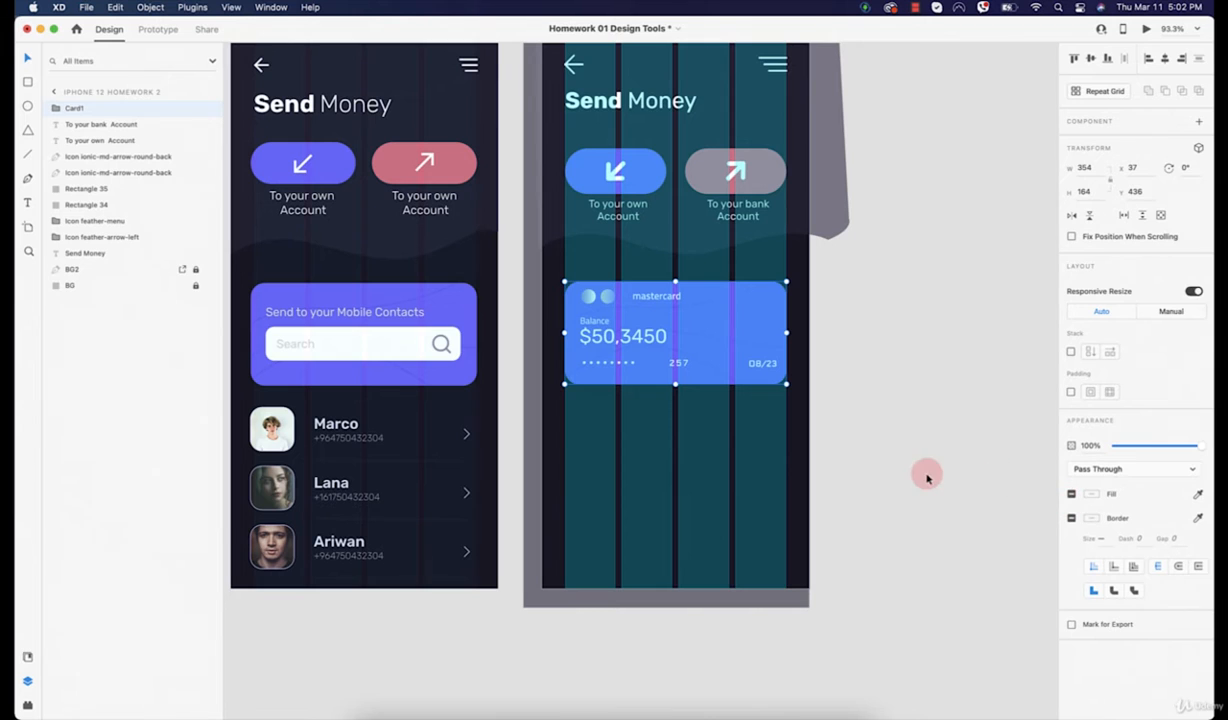
scroll(850, 290, "up", 3)
left_click(560, 71)
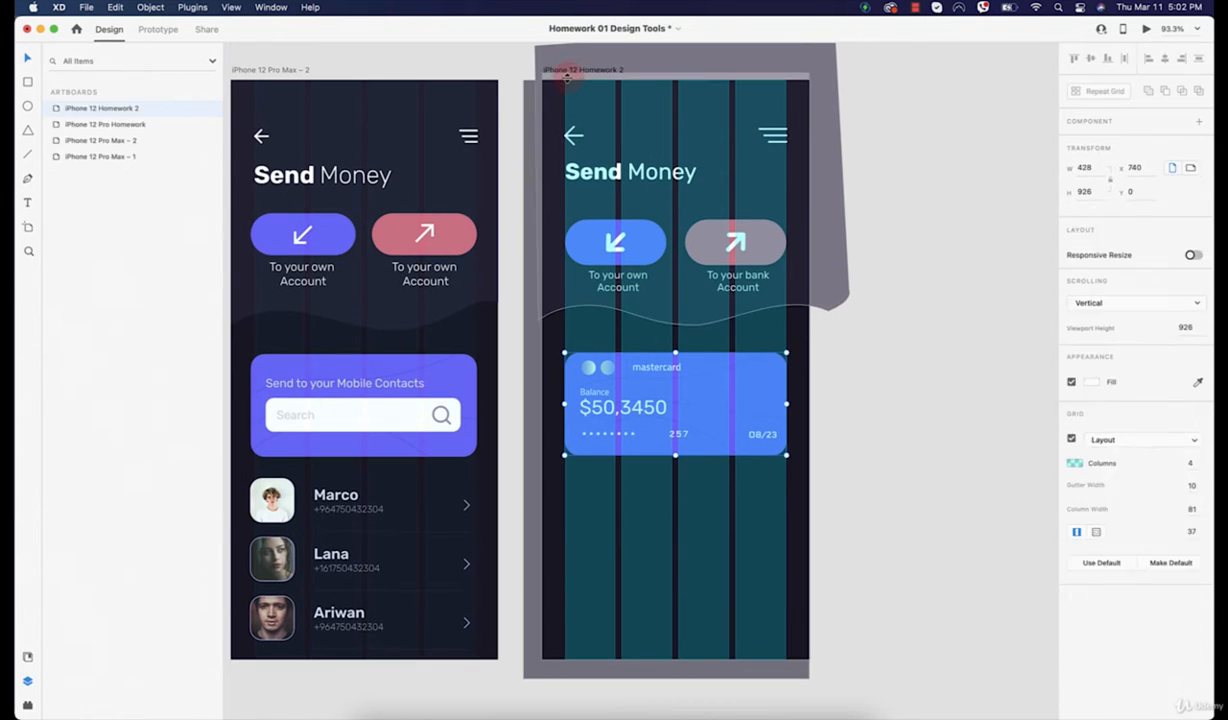
left_click(1072, 440)
left_click(737, 438)
scroll(745, 460, "up", 5)
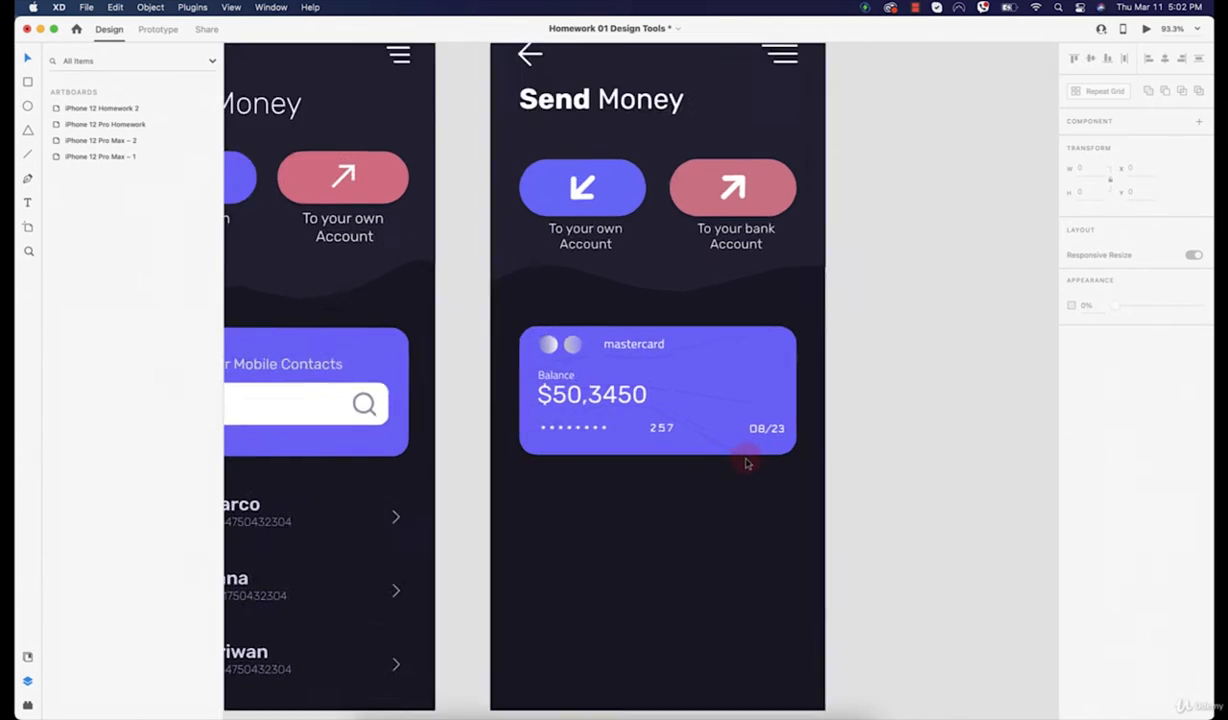
Step: Delete the $50,3450 balance, the Balance label, both logo circles and the mastercard text
scroll(775, 595, "down", 5)
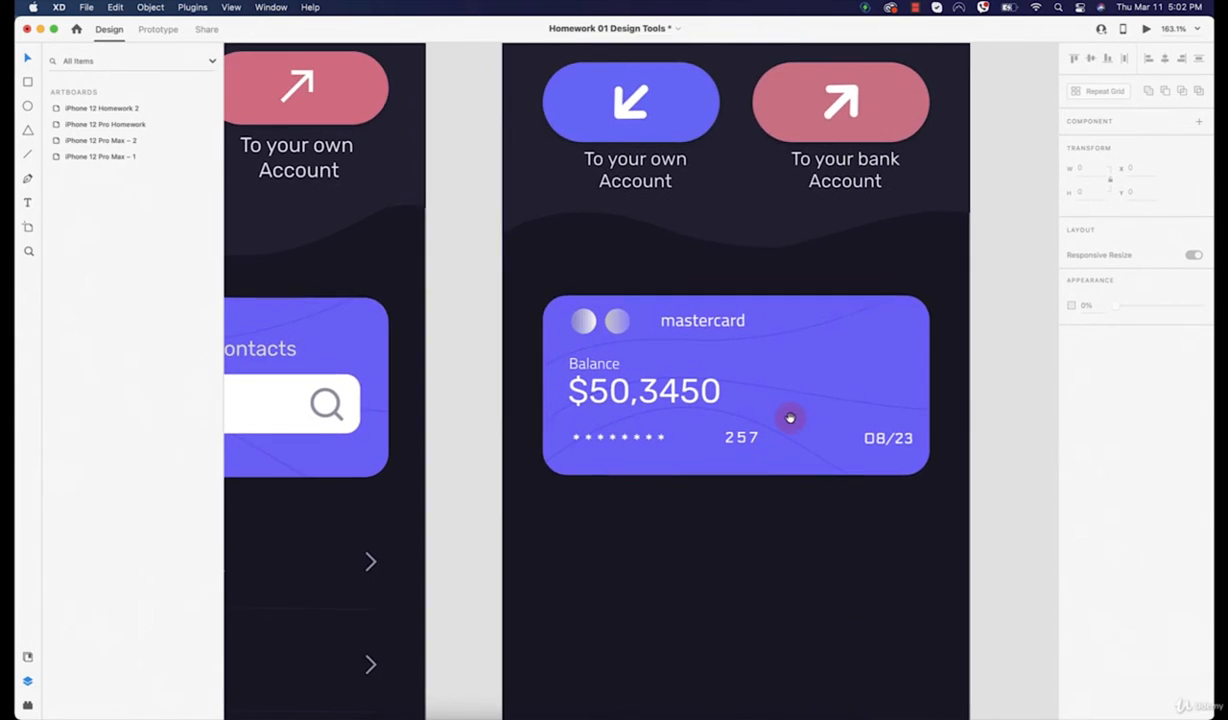
scroll(653, 383, "up", 2)
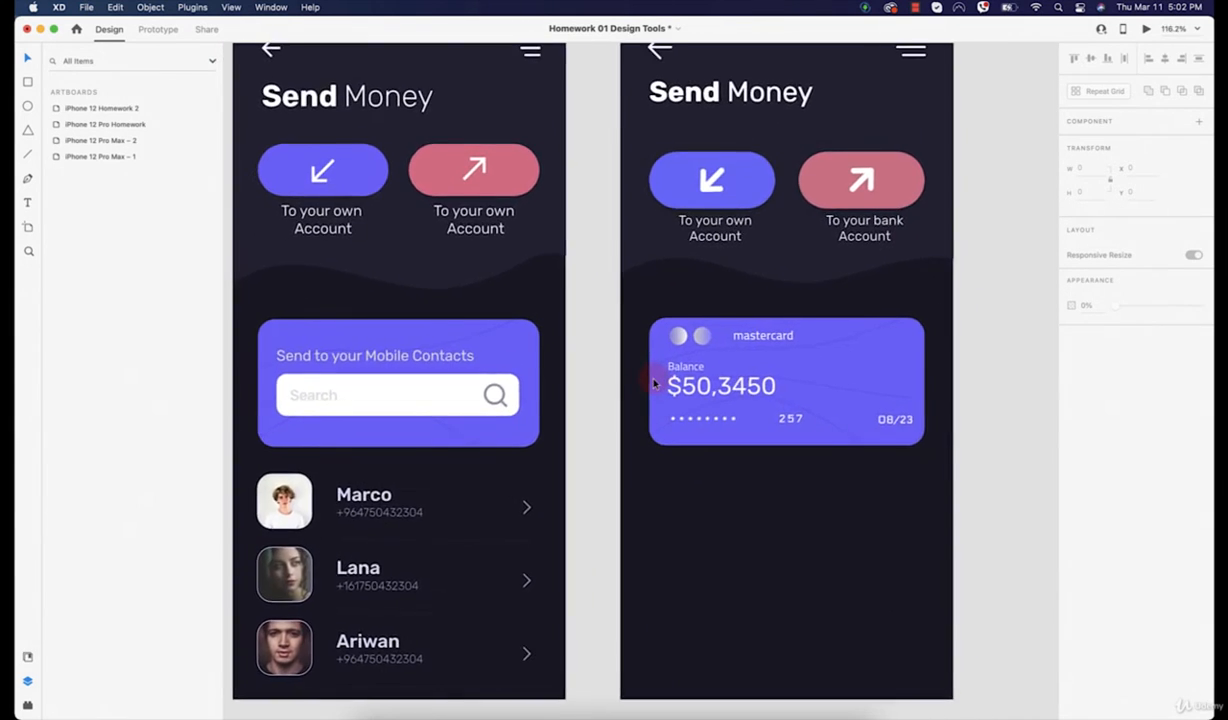
double_click(708, 392)
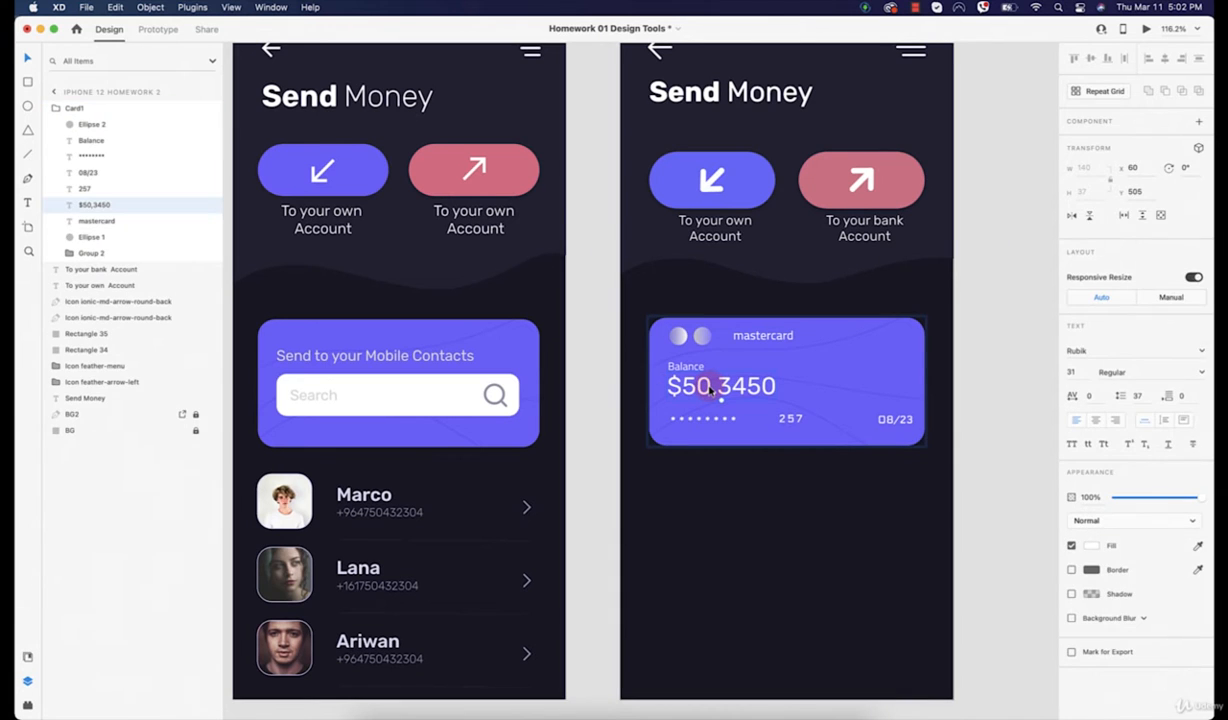
key("Delete")
left_click(686, 366)
key("Delete")
left_click(702, 336)
key("Delete")
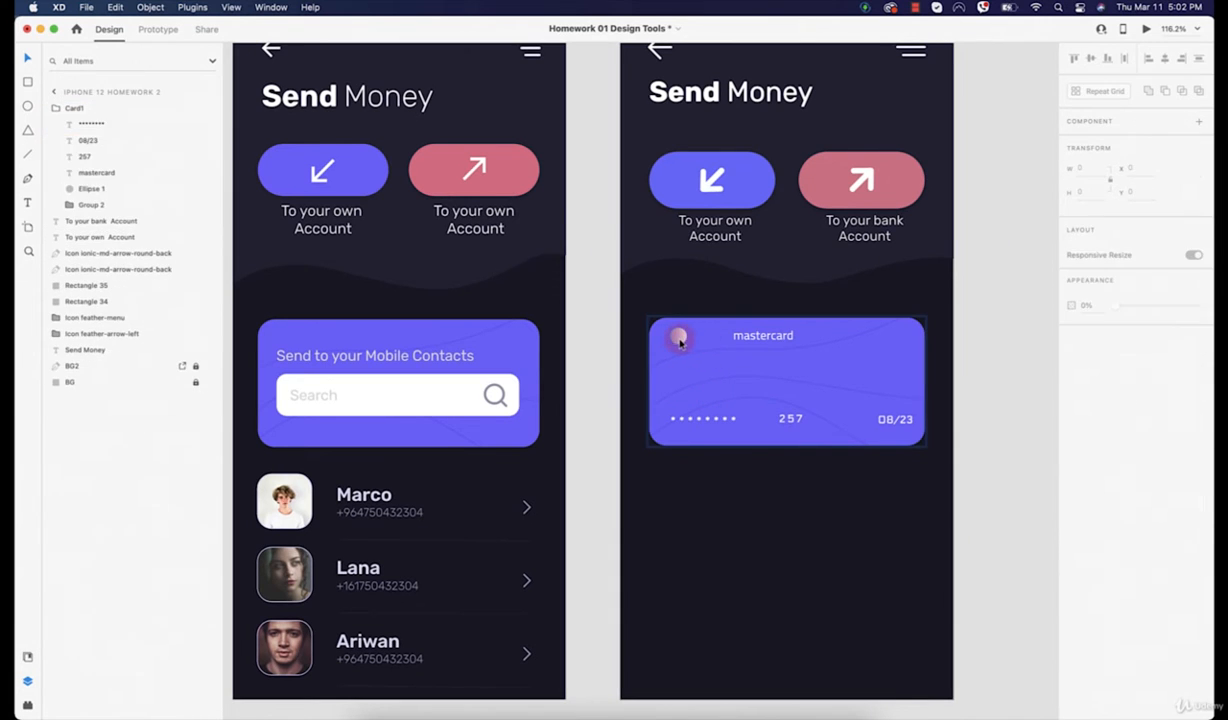
key("Delete")
left_click(735, 342)
key("Delete")
left_click(756, 422)
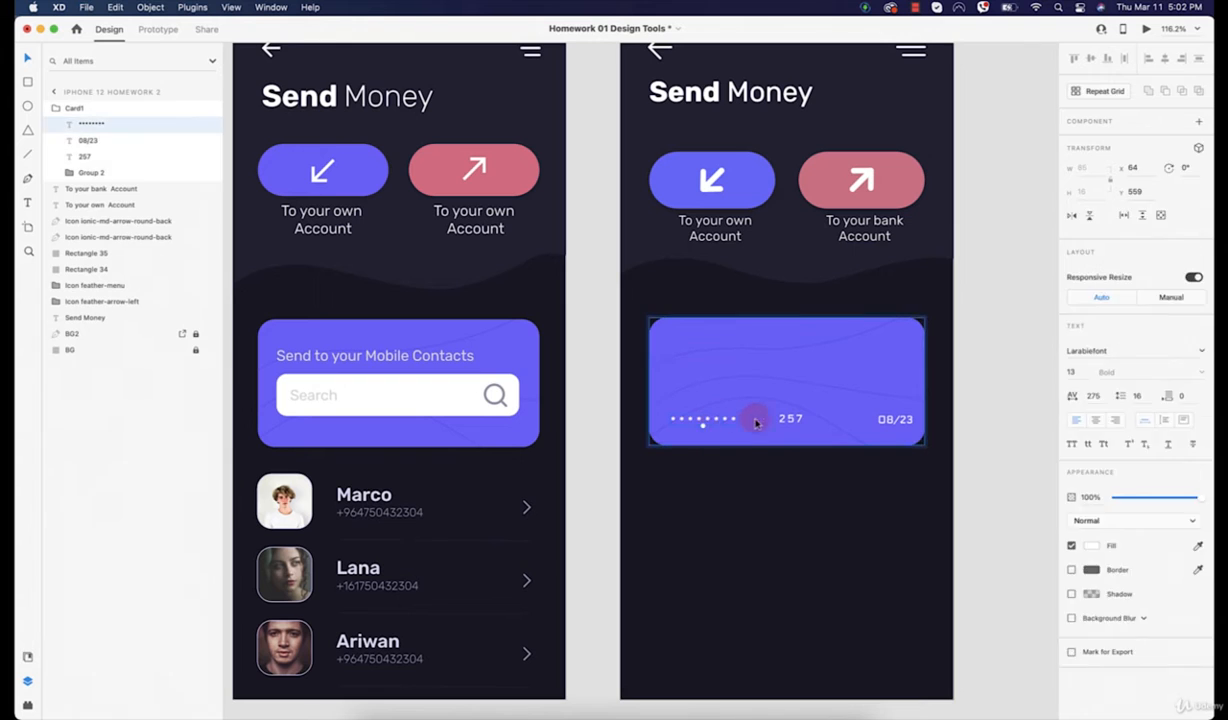
key("Delete")
left_click(787, 418)
key("Delete")
left_click(893, 419)
key("Delete")
left_click(815, 542)
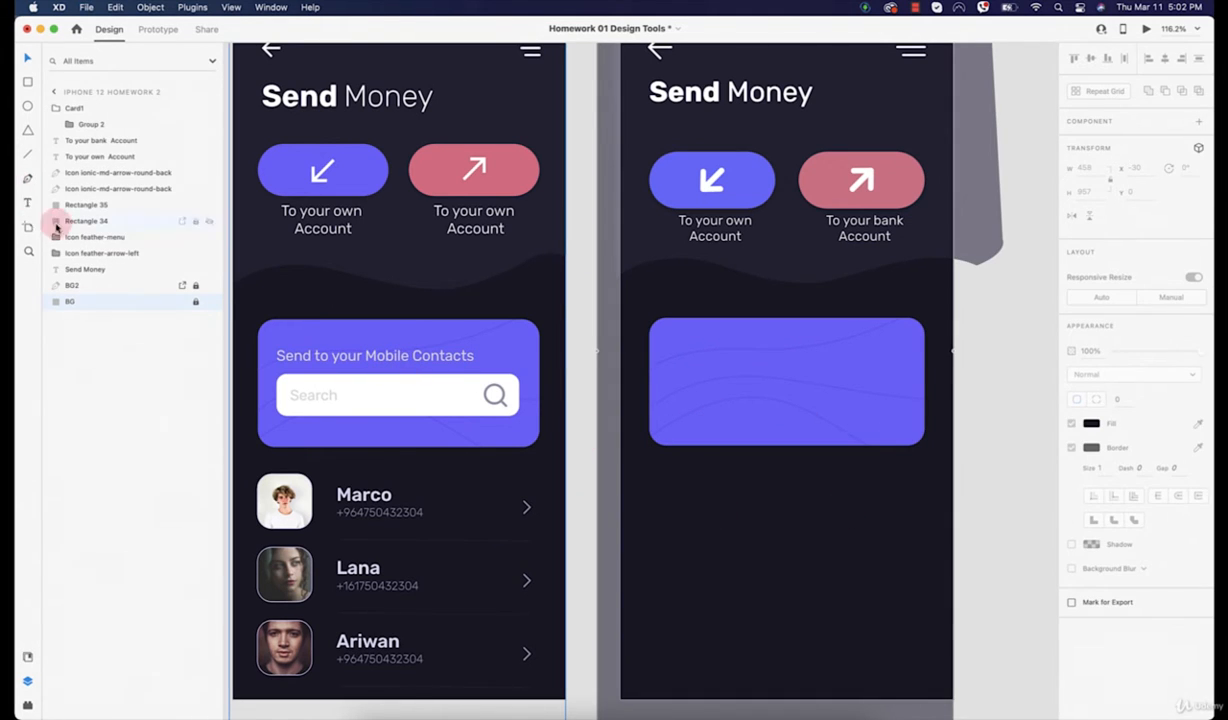
Step: Draw a white rounded rectangle bar inside the card, about 307 × 58
left_click(27, 84)
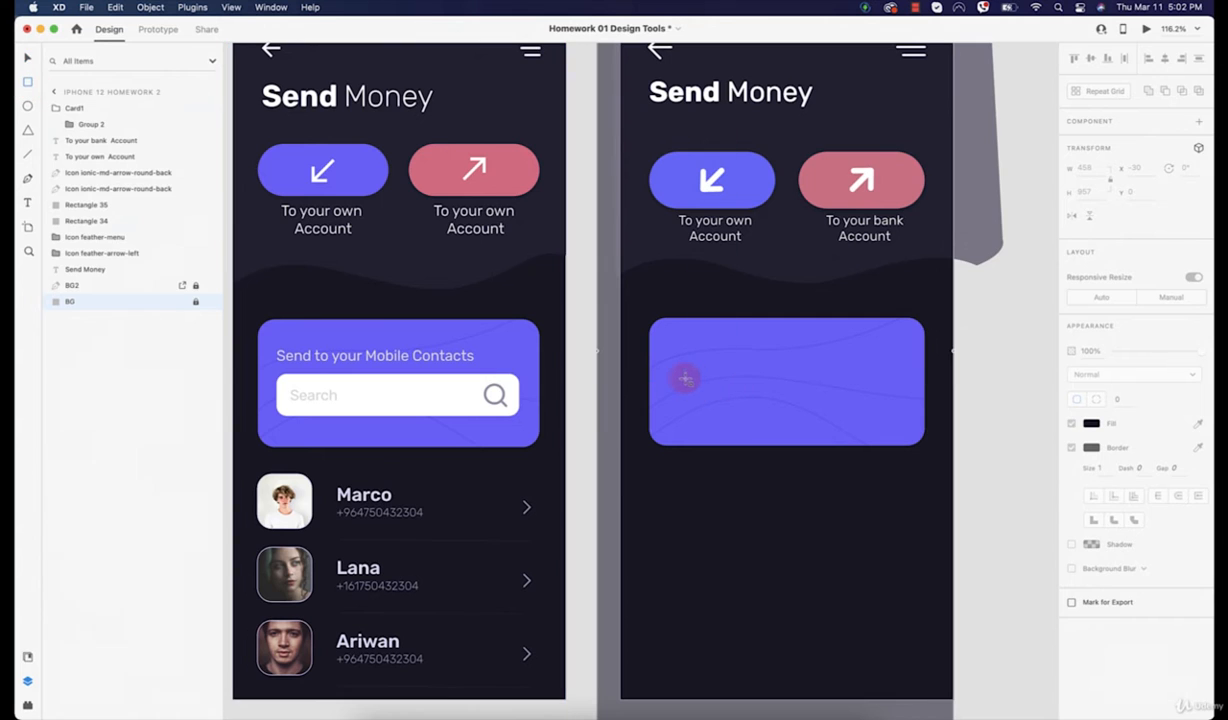
left_click_drag(677, 377, 898, 394)
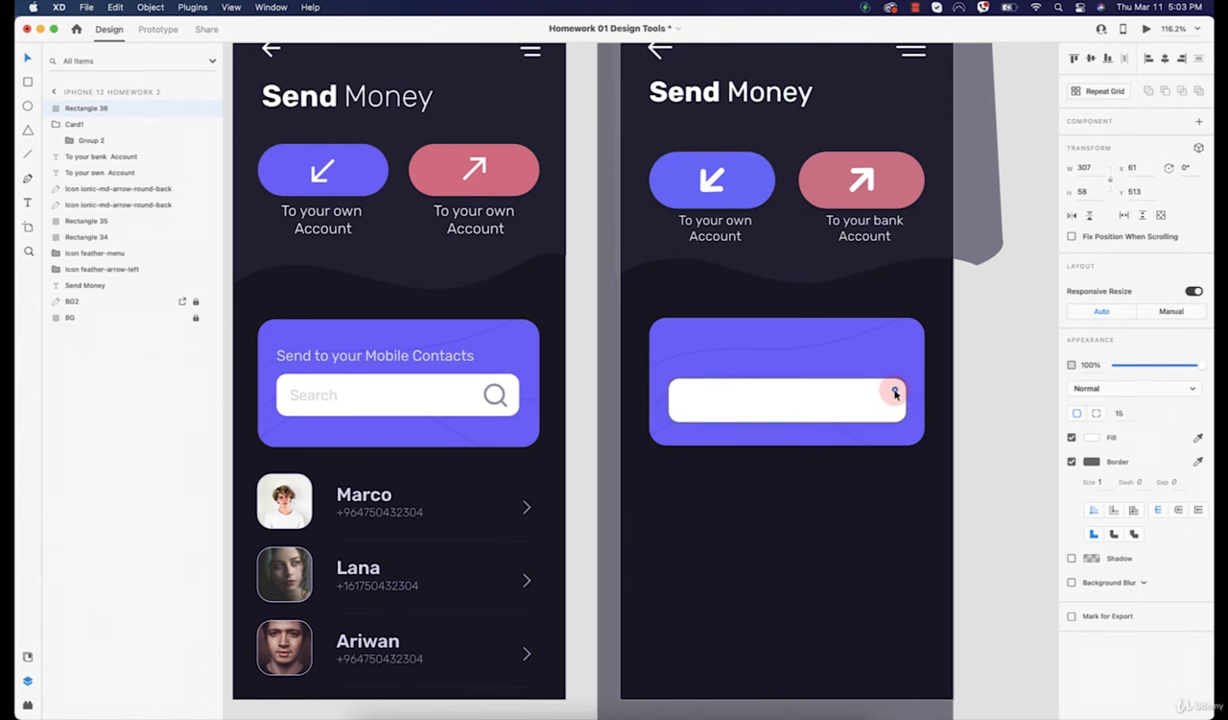
left_click(874, 342)
left_click(825, 399)
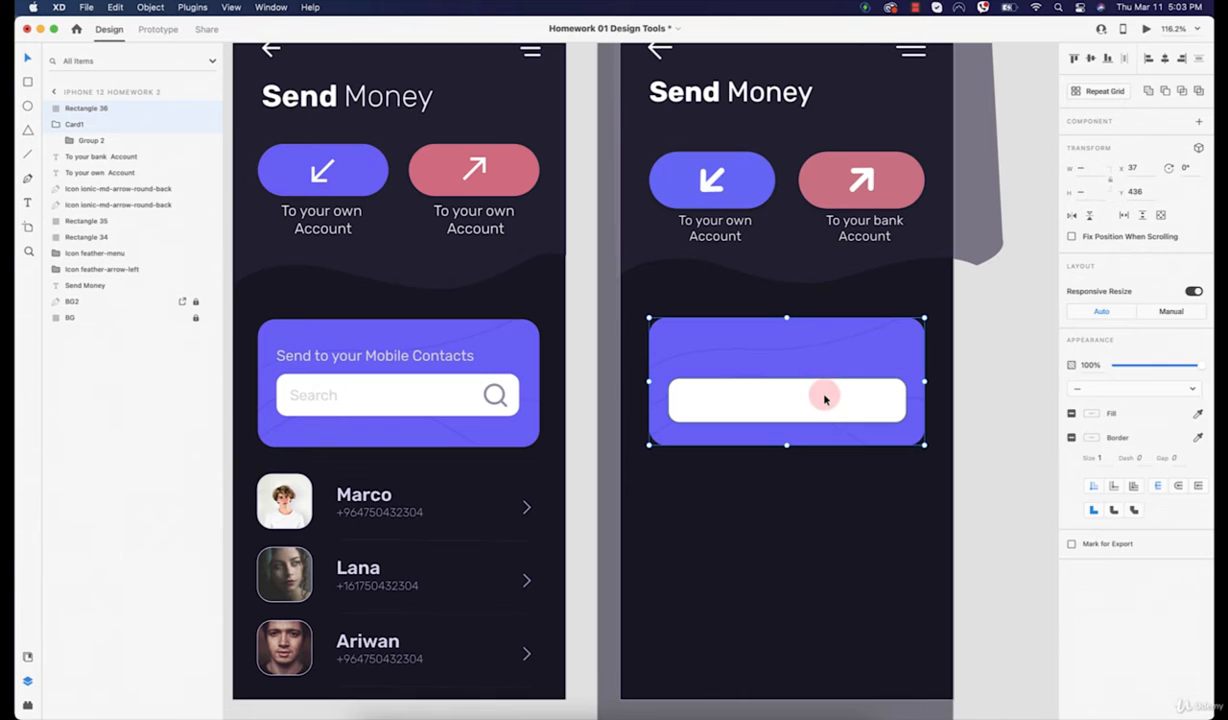
left_click(822, 408)
left_click(759, 397)
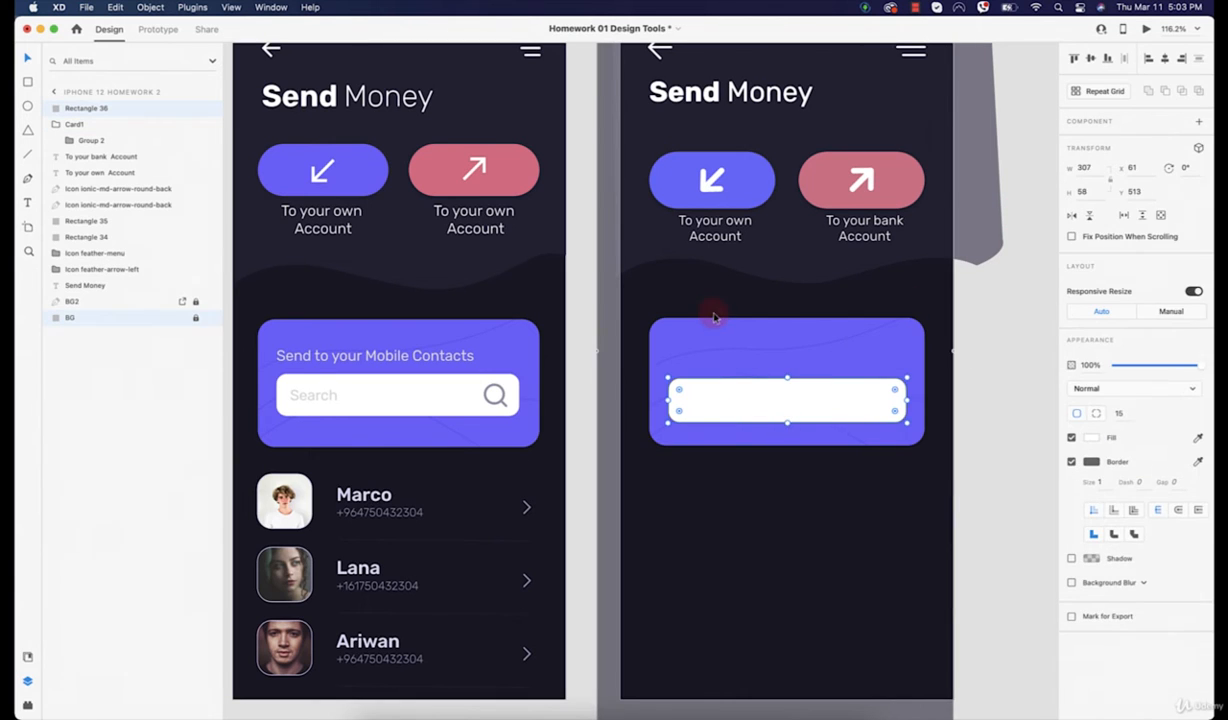
left_click(714, 350)
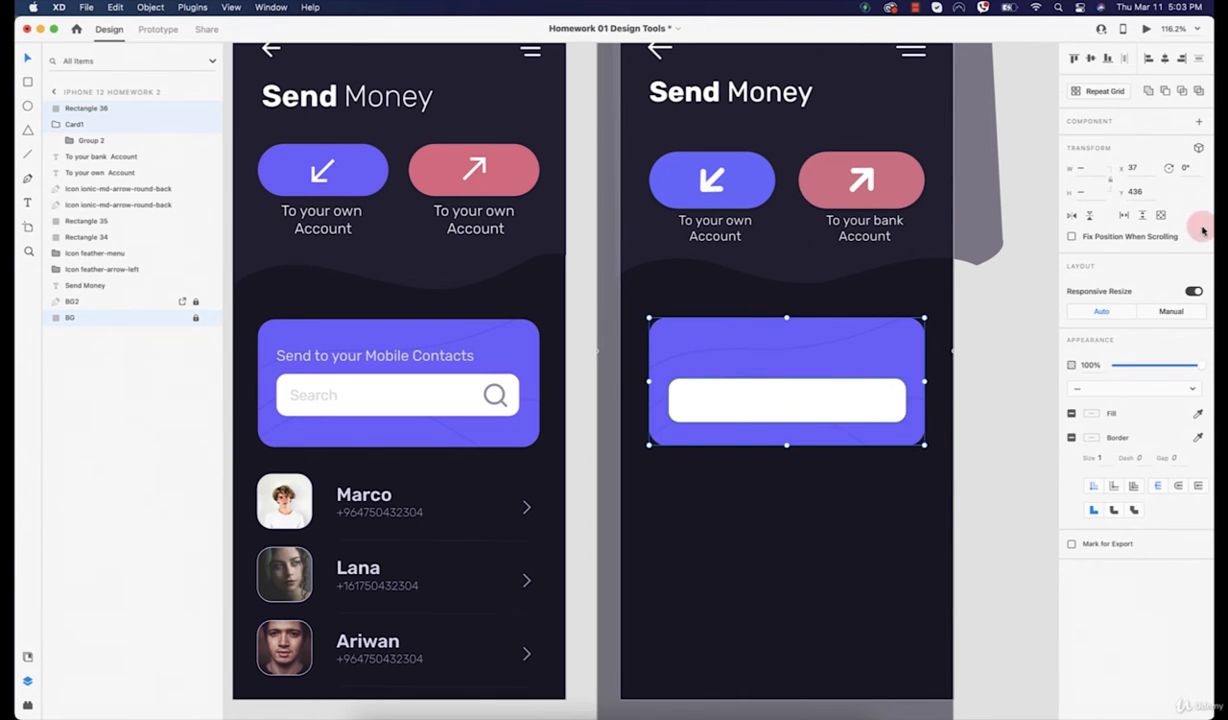
Step: Centre the white bar vertically and horizontally in the card, then nudge it slightly down
left_click(1092, 60)
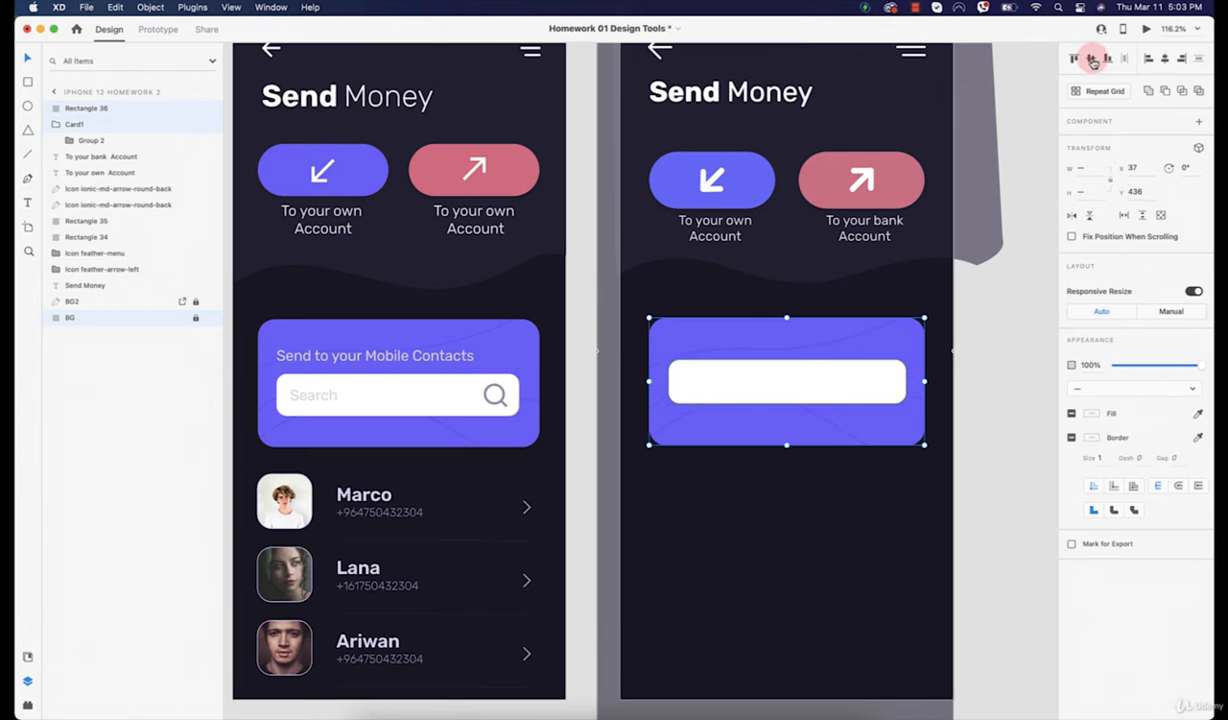
left_click(1151, 61)
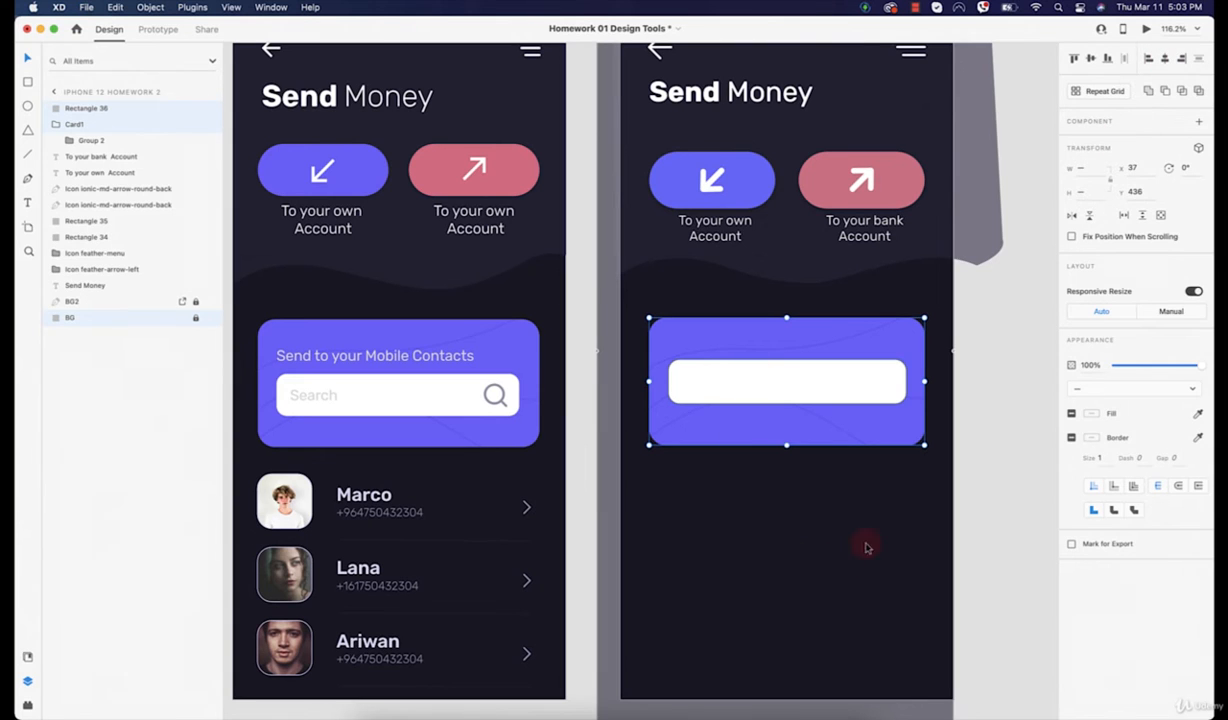
left_click(970, 473)
left_click(792, 405)
key("Down")
key("Down")
key("Down")
key("Down")
key("Down")
key("Down")
key("Down")
key("Down")
key("Down")
key("Down")
key("Down")
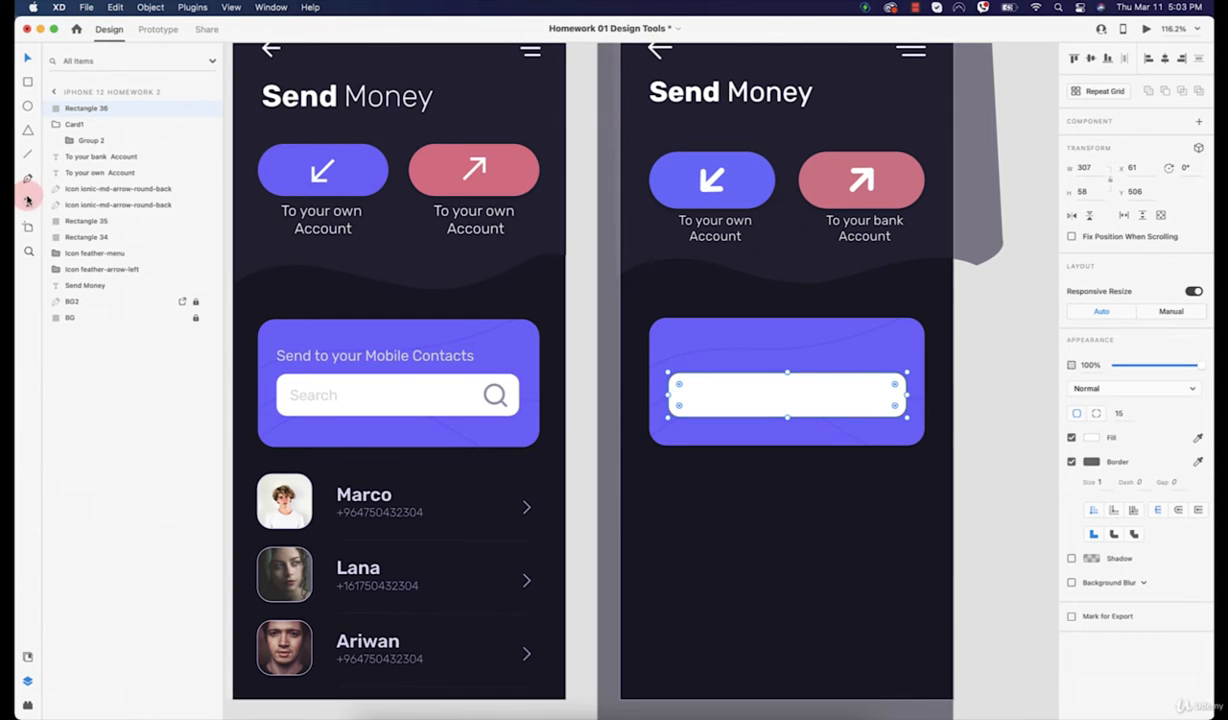
Step: Add the heading 'Send to your Mobile contacts' at the purple card's top-left
left_click(27, 201)
left_click(684, 354)
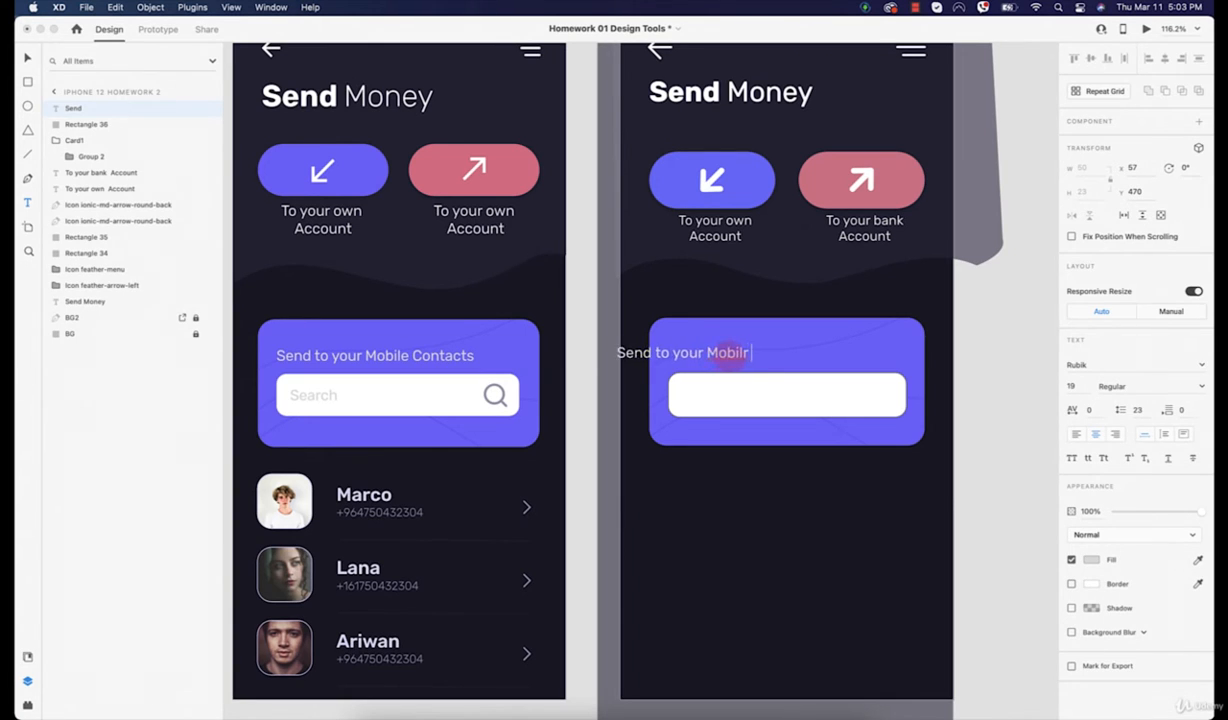
type("Send to your Mobilr contacts")
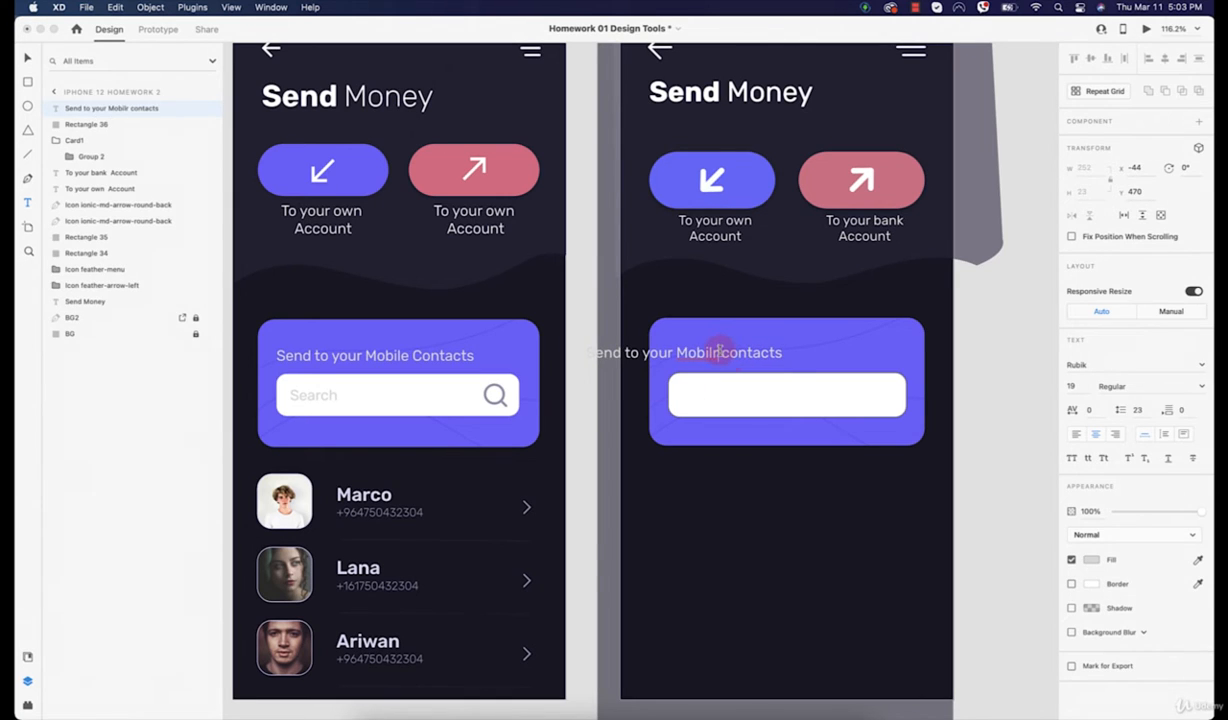
type("e")
left_click(28, 57)
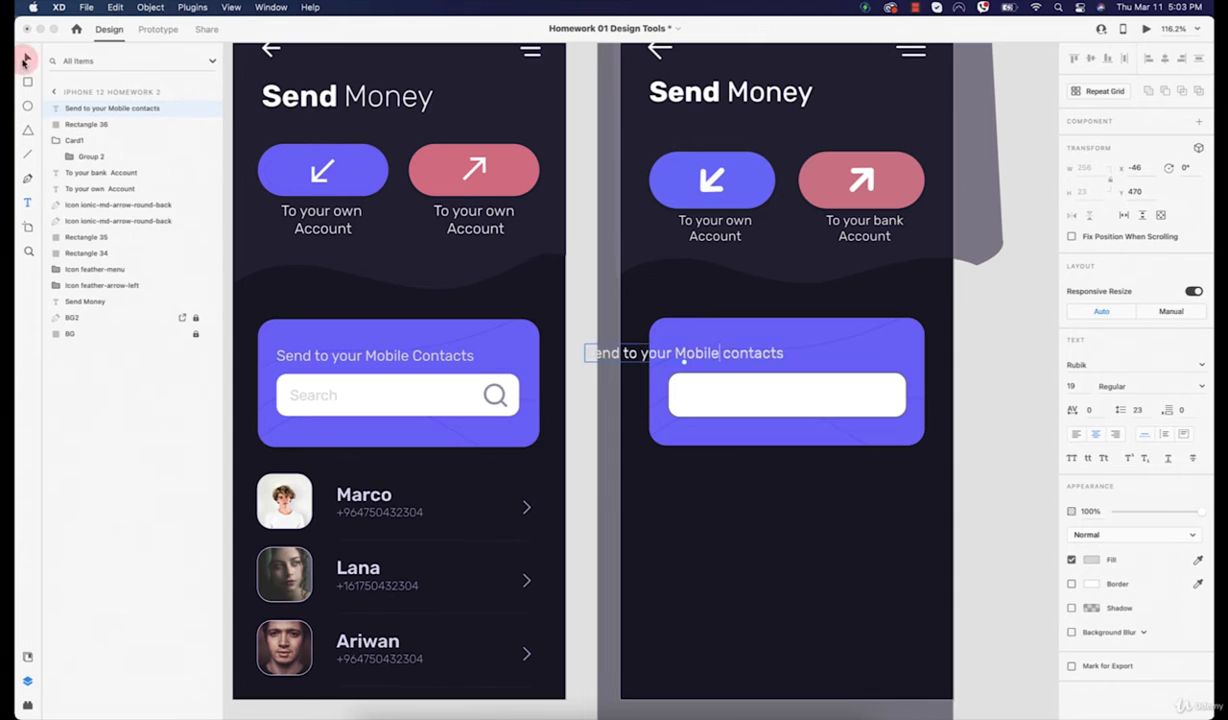
left_click(690, 356)
left_click_drag(693, 356, 786, 362)
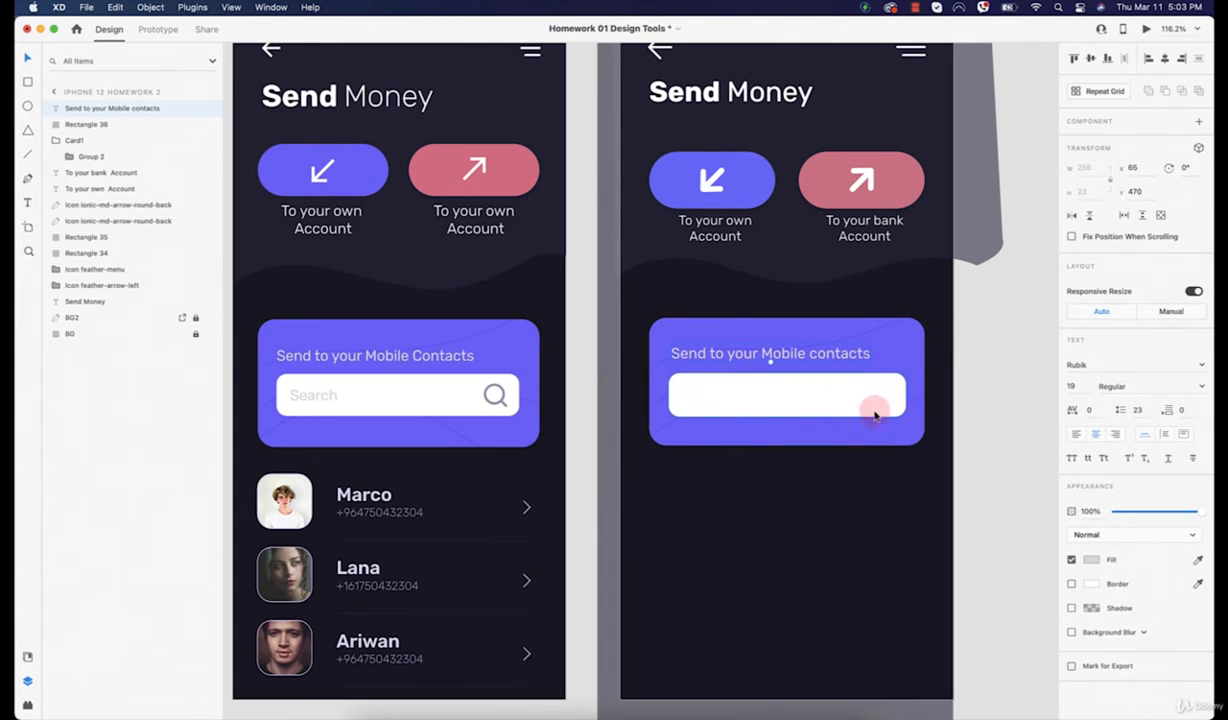
Step: Copy the heading into the white bar as a grey 'Search' placeholder, then launch the Icons 4 Design plugin
left_click(341, 393)
left_click(727, 358)
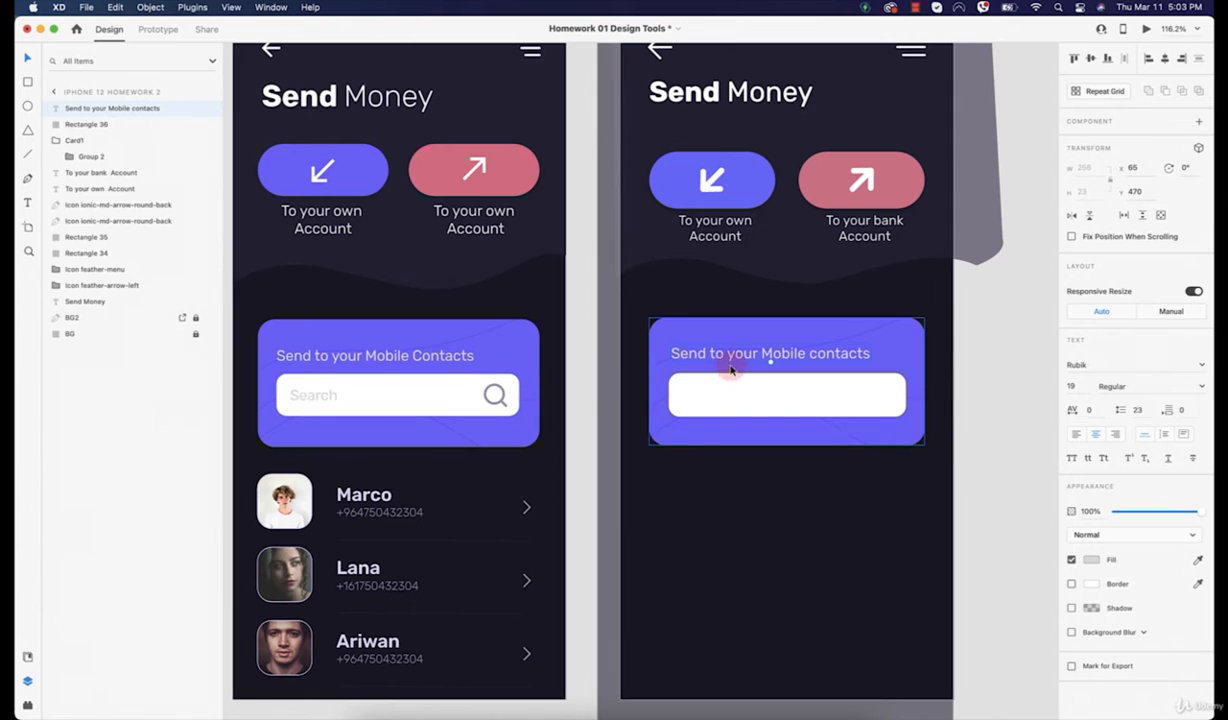
left_click_drag(724, 357, 735, 392)
double_click(737, 394)
type("Search")
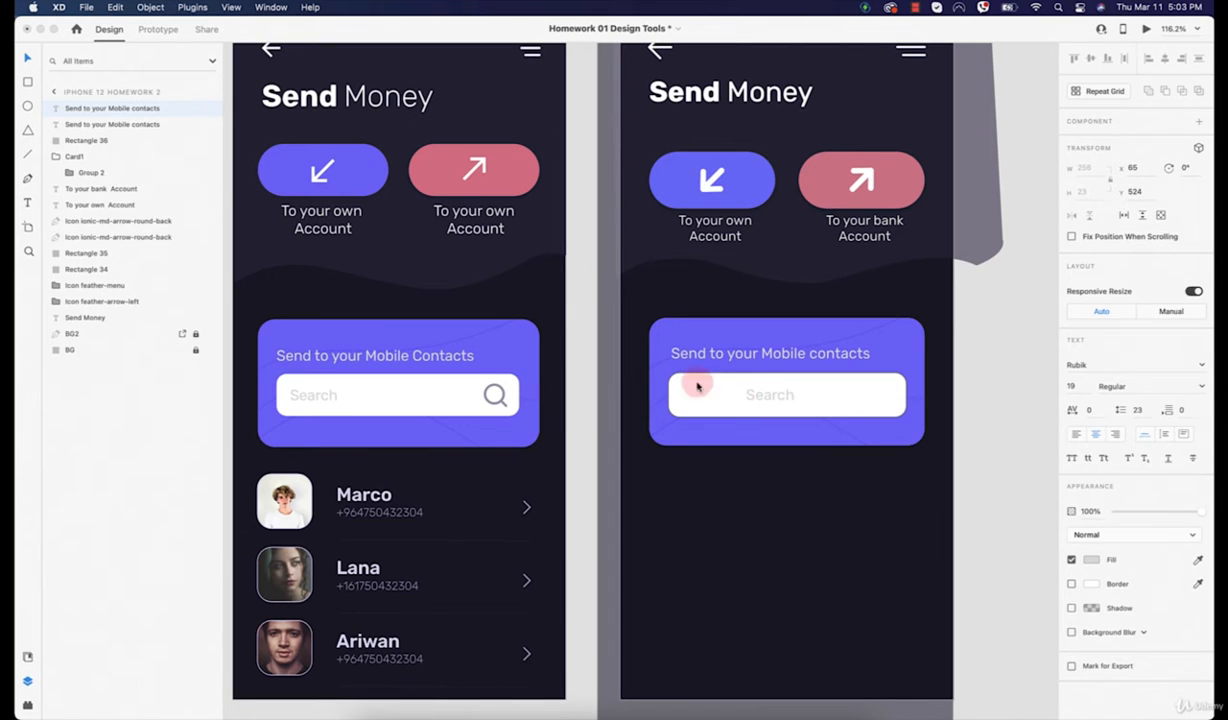
left_click(27, 57)
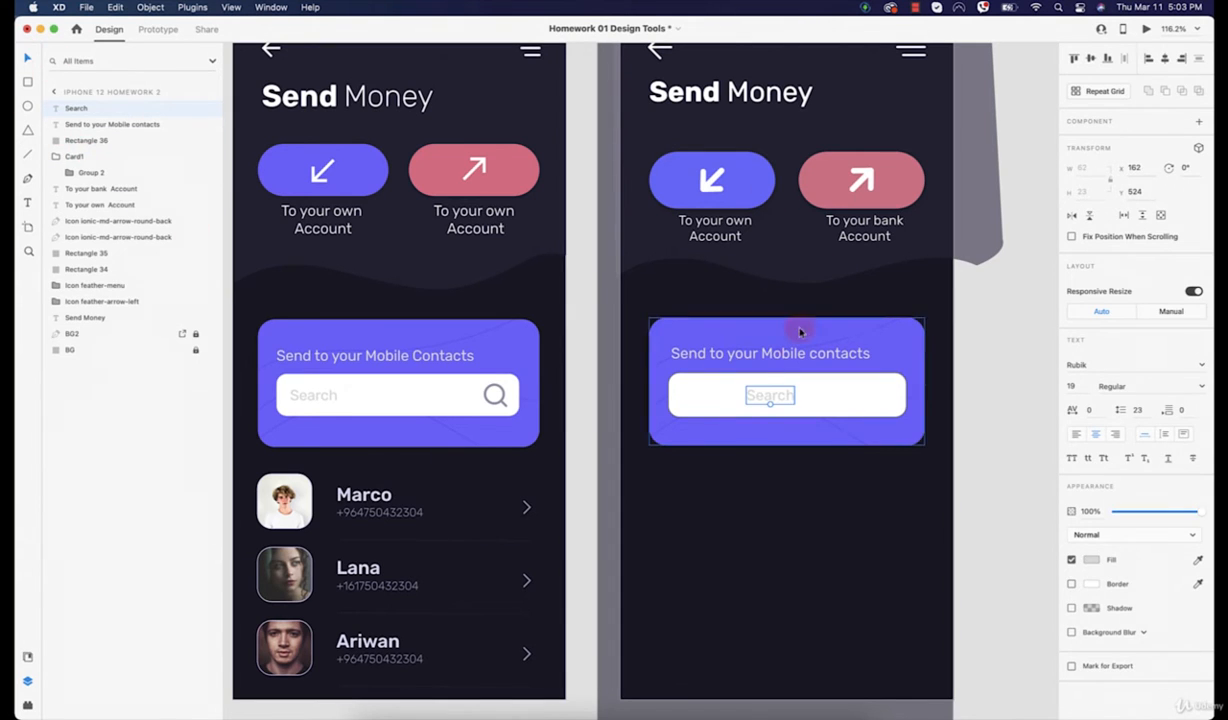
left_click_drag(779, 396, 734, 404)
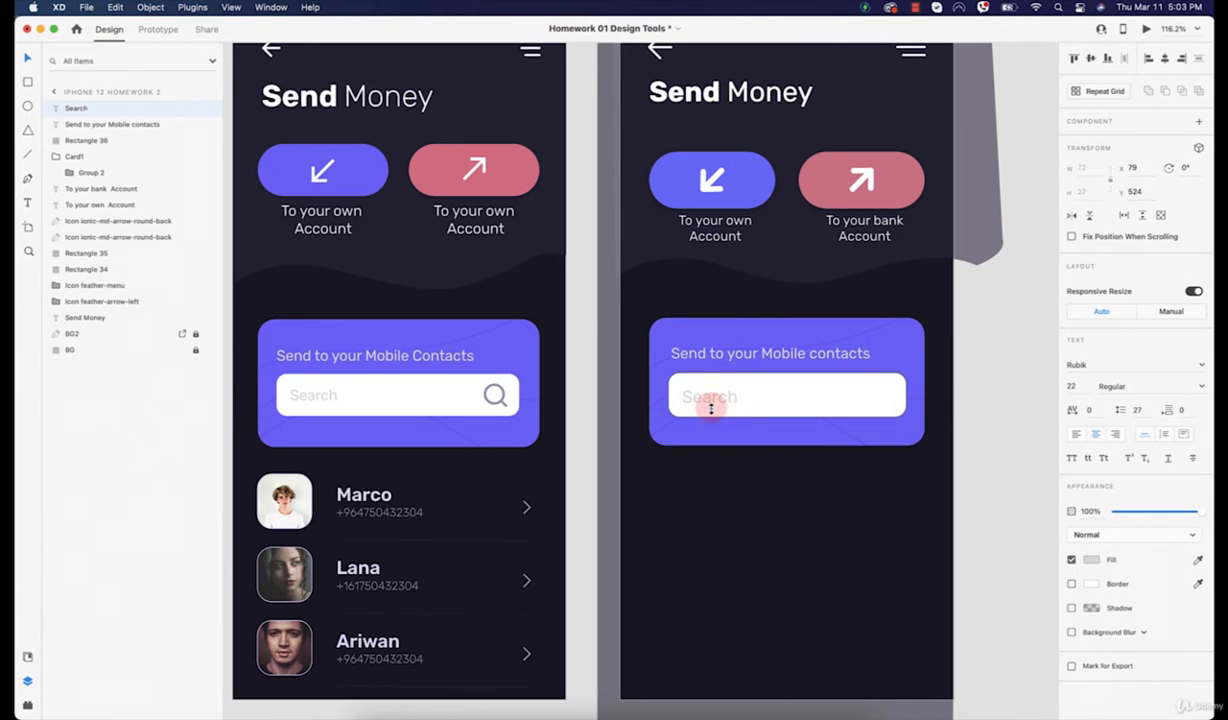
left_click_drag(713, 402, 717, 398)
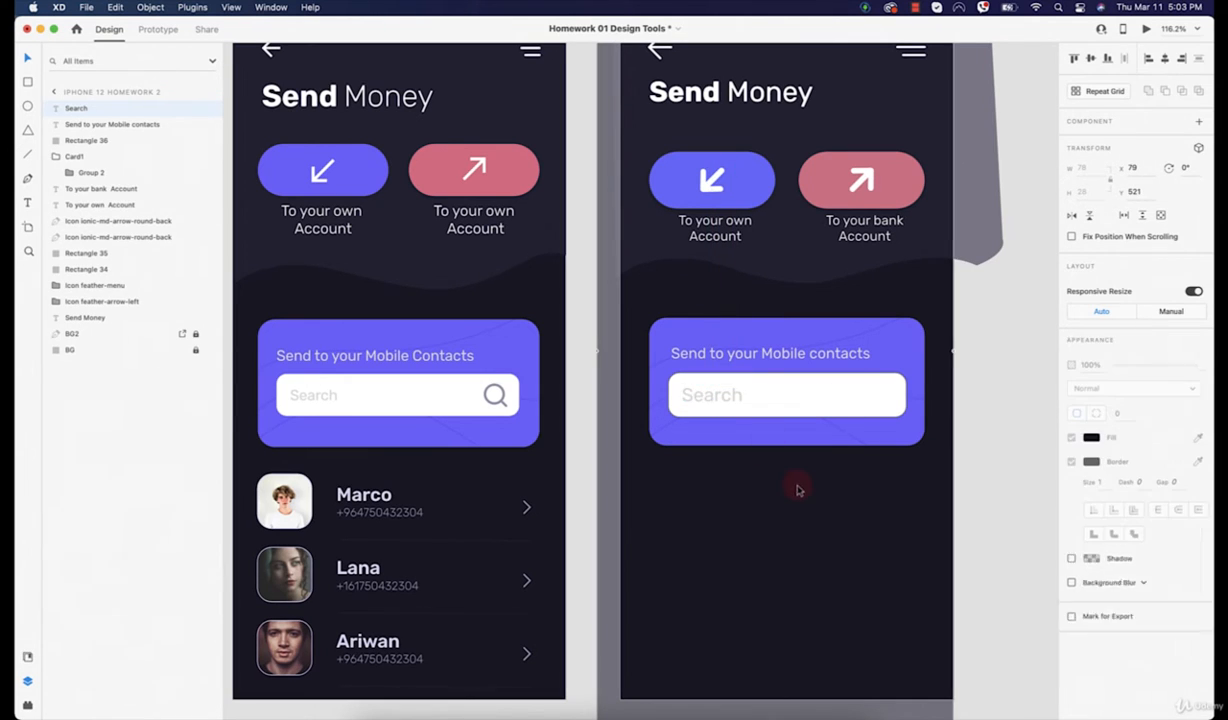
left_click(674, 524)
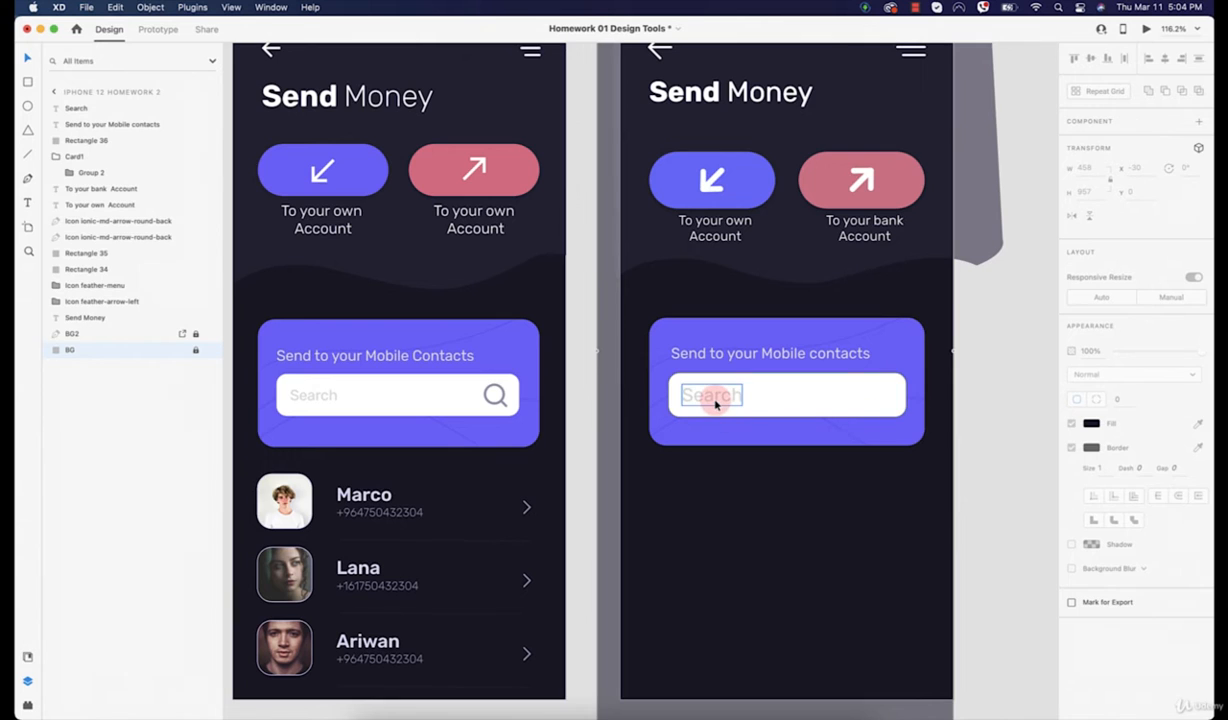
key("super+z")
key("super+z")
key("super+z")
key("super+z")
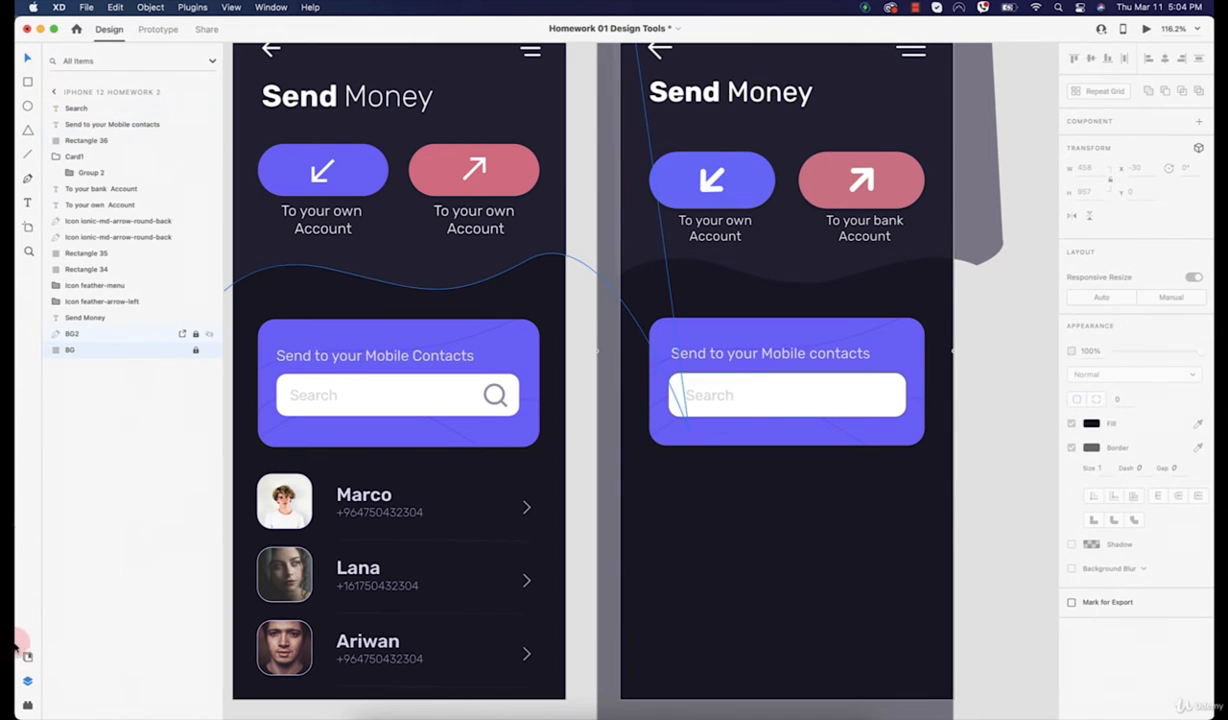
left_click(27, 703)
left_click(128, 113)
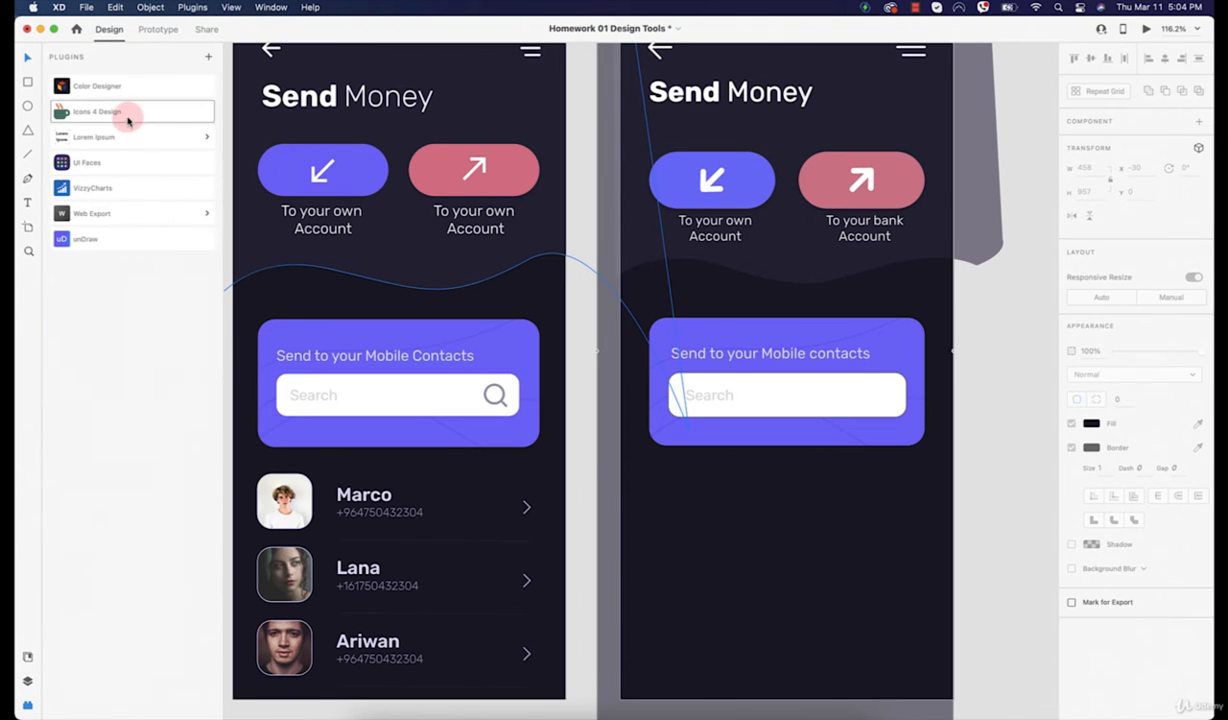
Step: Insert the Feather search icon and place it at the Search field's right end
left_click(169, 126)
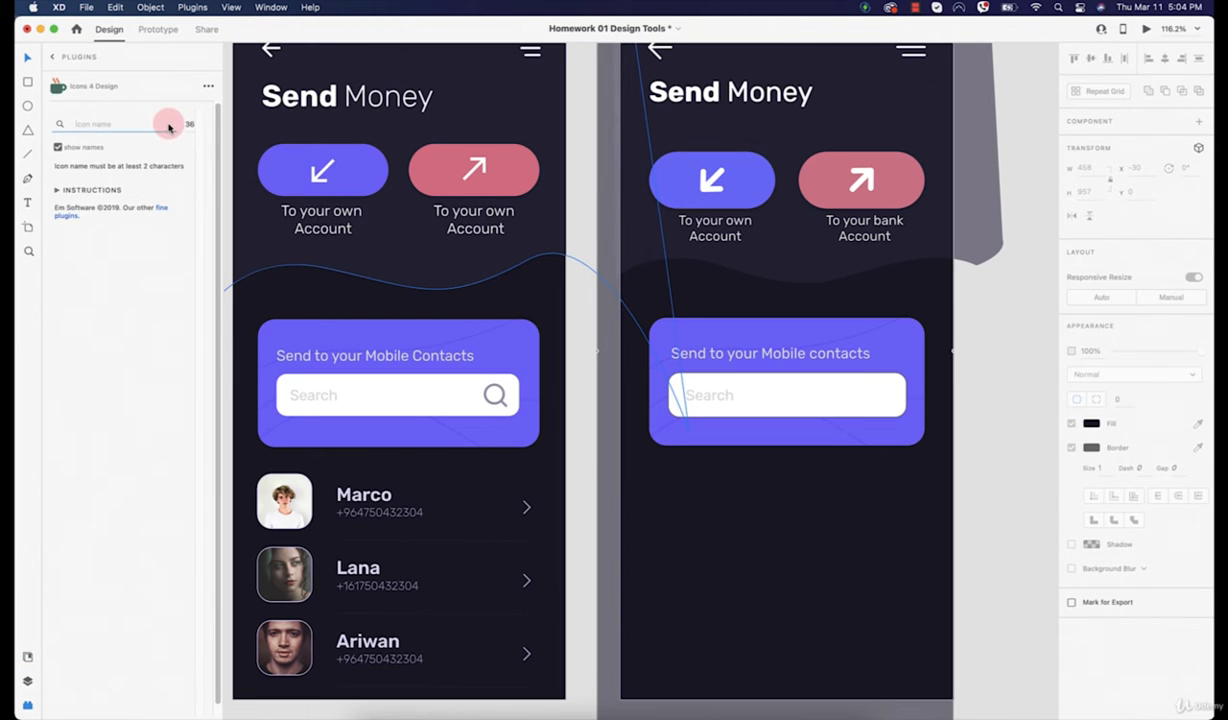
key("Return")
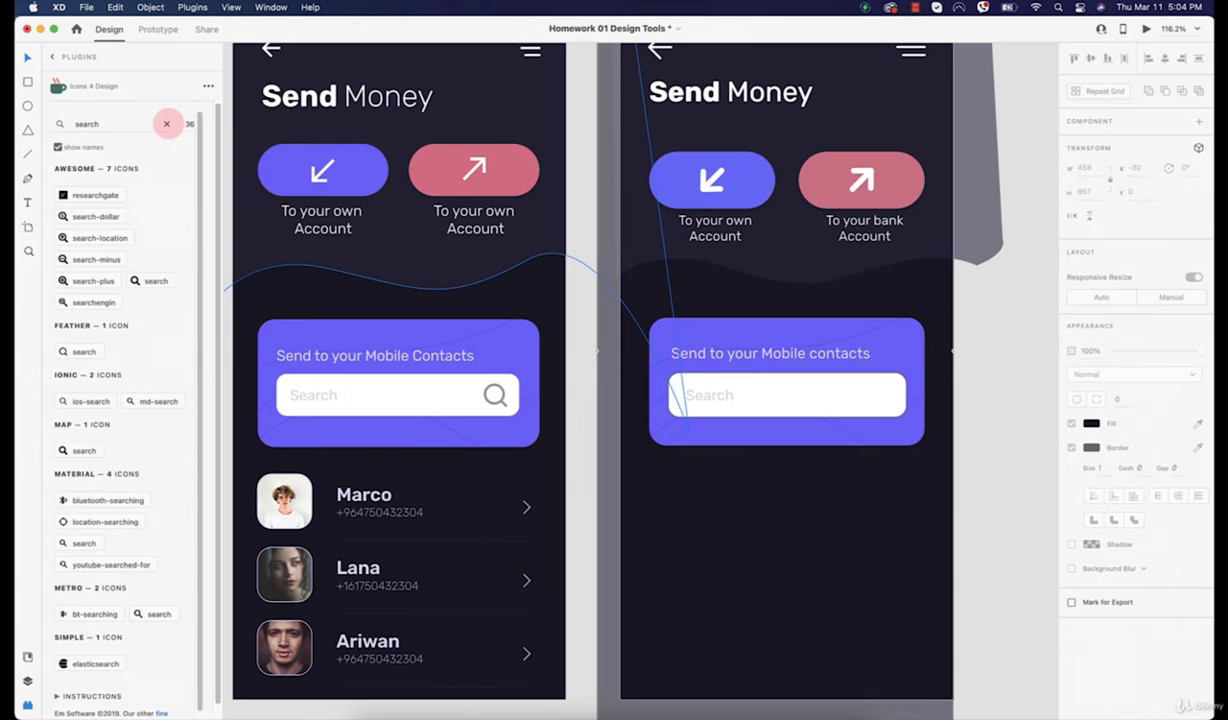
left_click(88, 350)
scroll(636, 488, "down", 3)
scroll(510, 225, "up", 5)
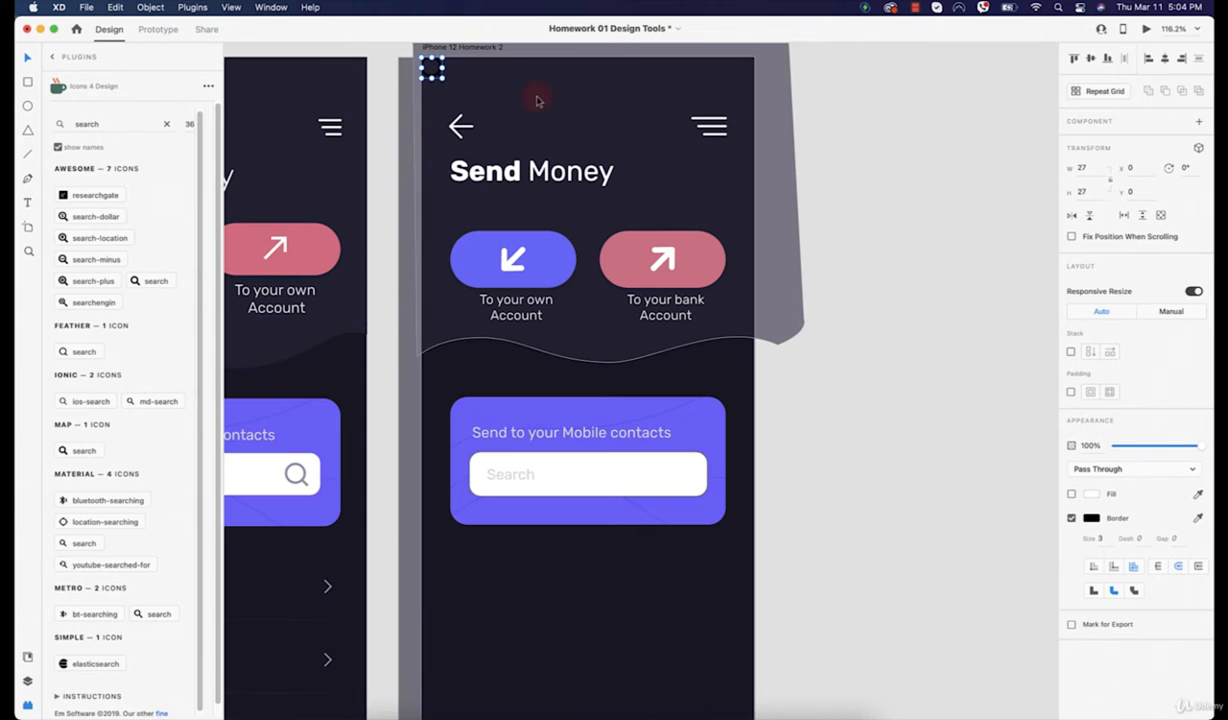
left_click_drag(432, 72, 684, 480)
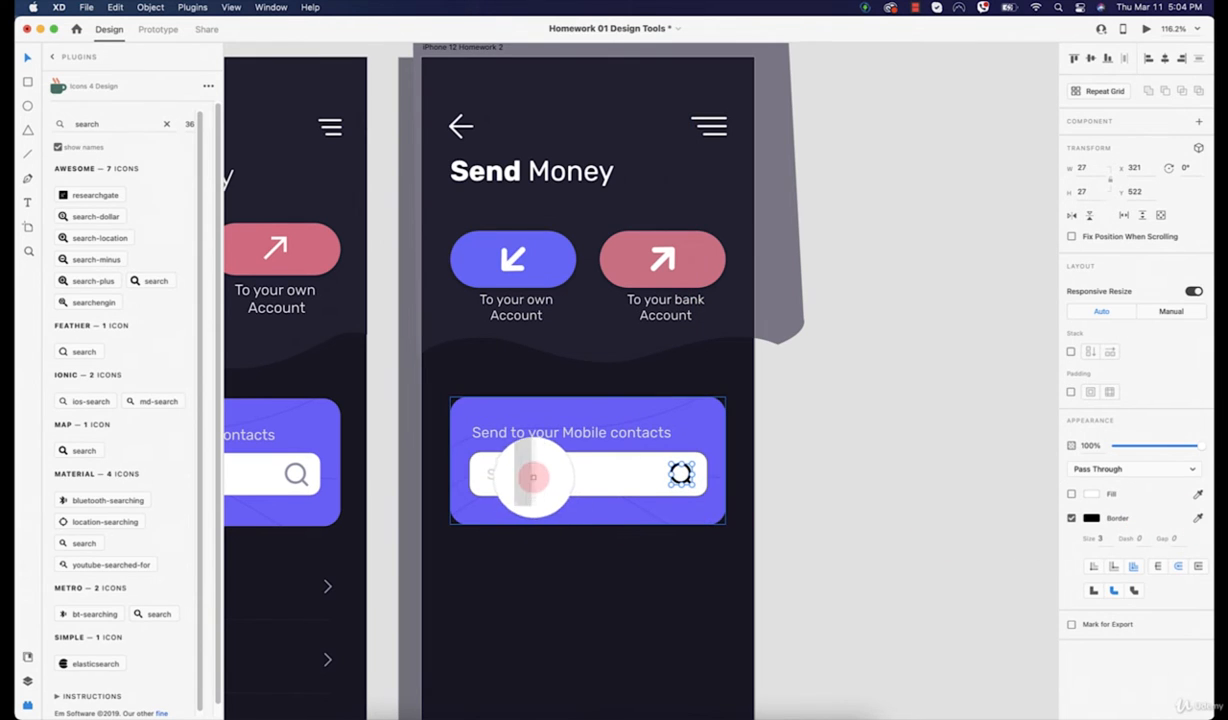
Step: Colour the magnifier's outline with the Search placeholder's light grey
left_click(533, 479)
left_click(1197, 517)
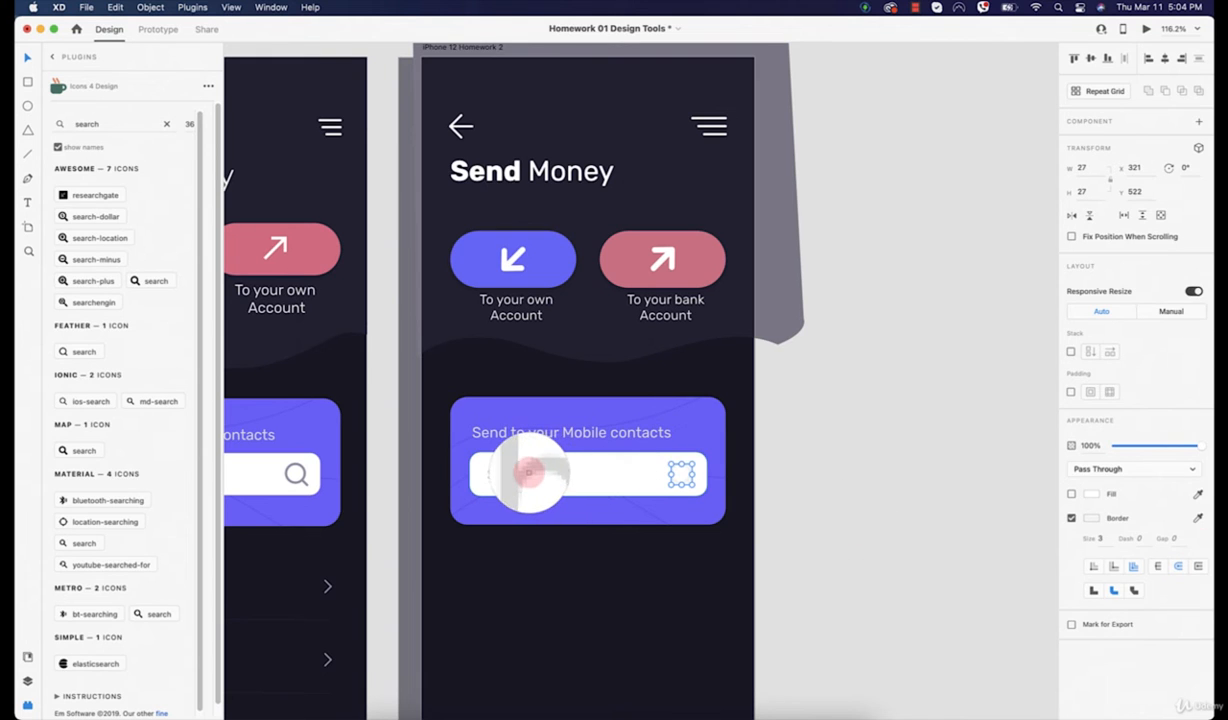
left_click(530, 472)
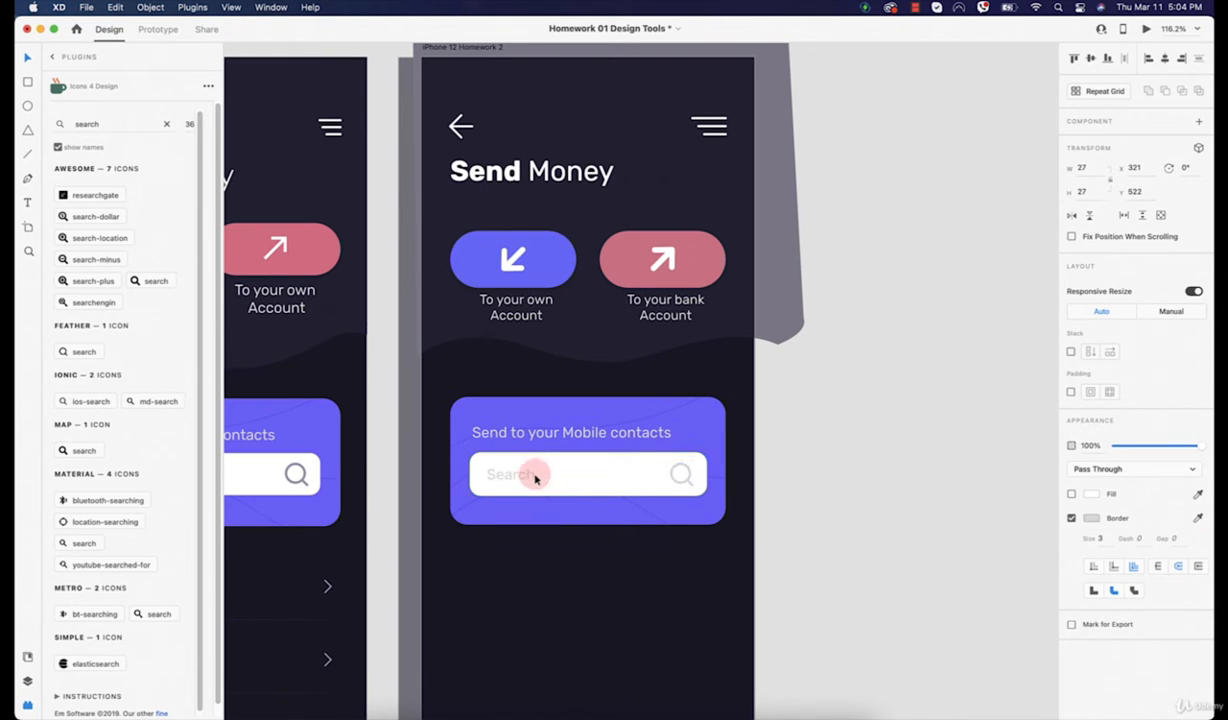
left_click(852, 553)
Step: Select the Statistics row's icon, title, subtitle and arrow on the cards screen
scroll(830, 520, "down", 5)
scroll(830, 520, "left", 5)
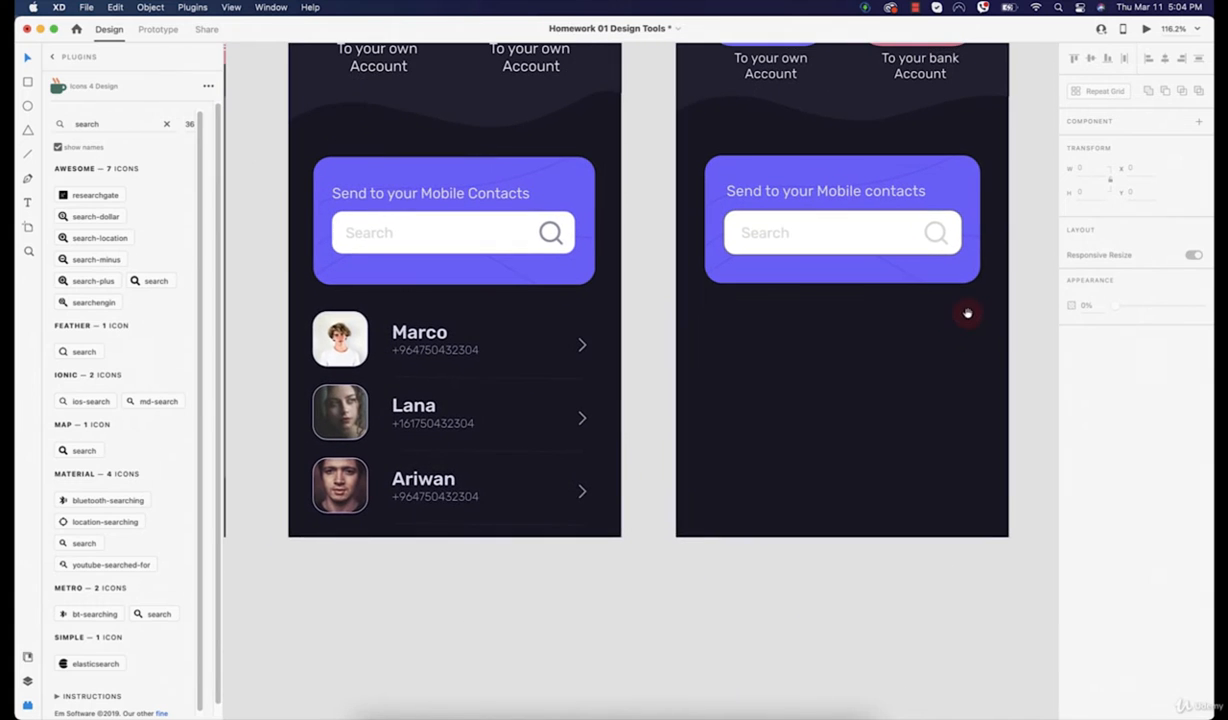
scroll(785, 300, "down", 3)
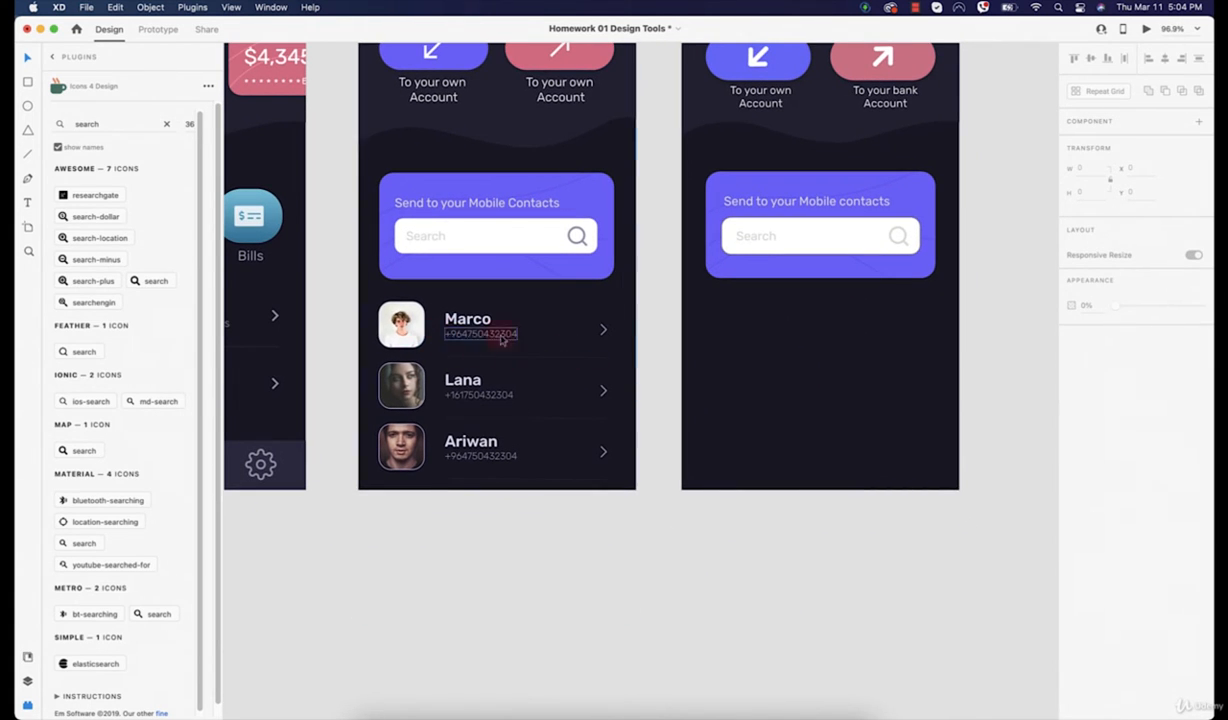
left_click_drag(661, 367, 842, 437)
scroll(842, 437, "down", 3)
scroll(842, 437, "left", 3)
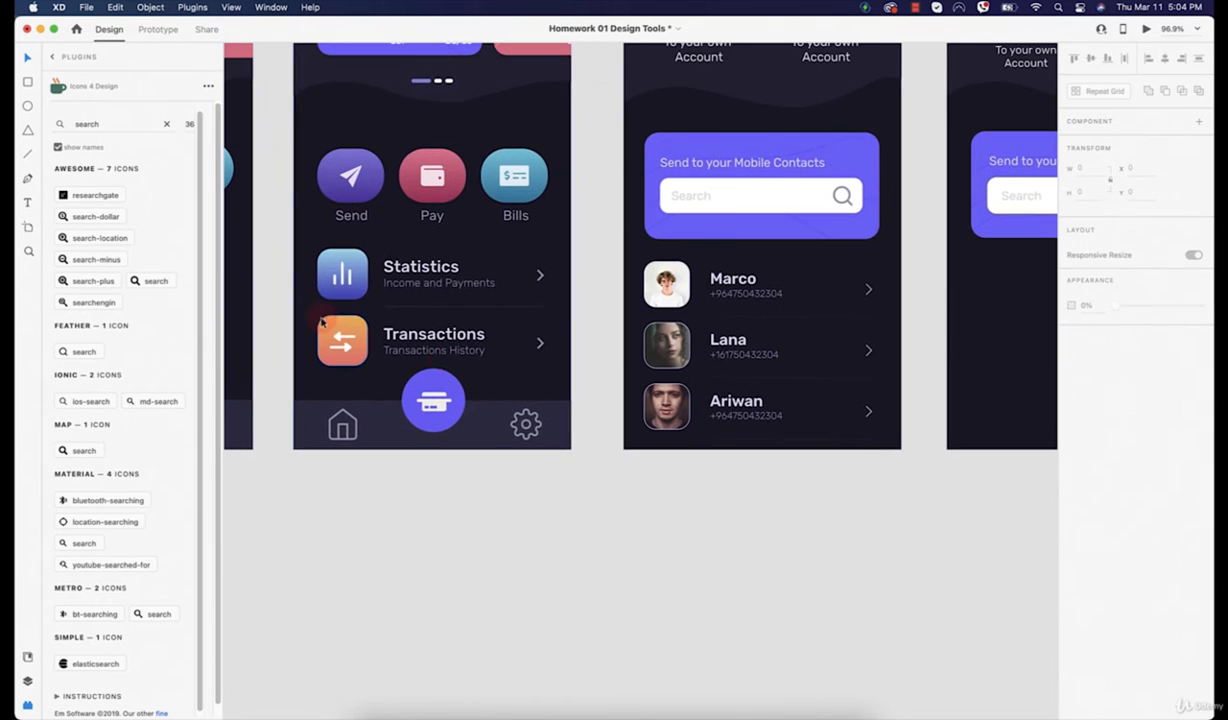
scroll(405, 282, "up", 2)
scroll(405, 282, "left", 2)
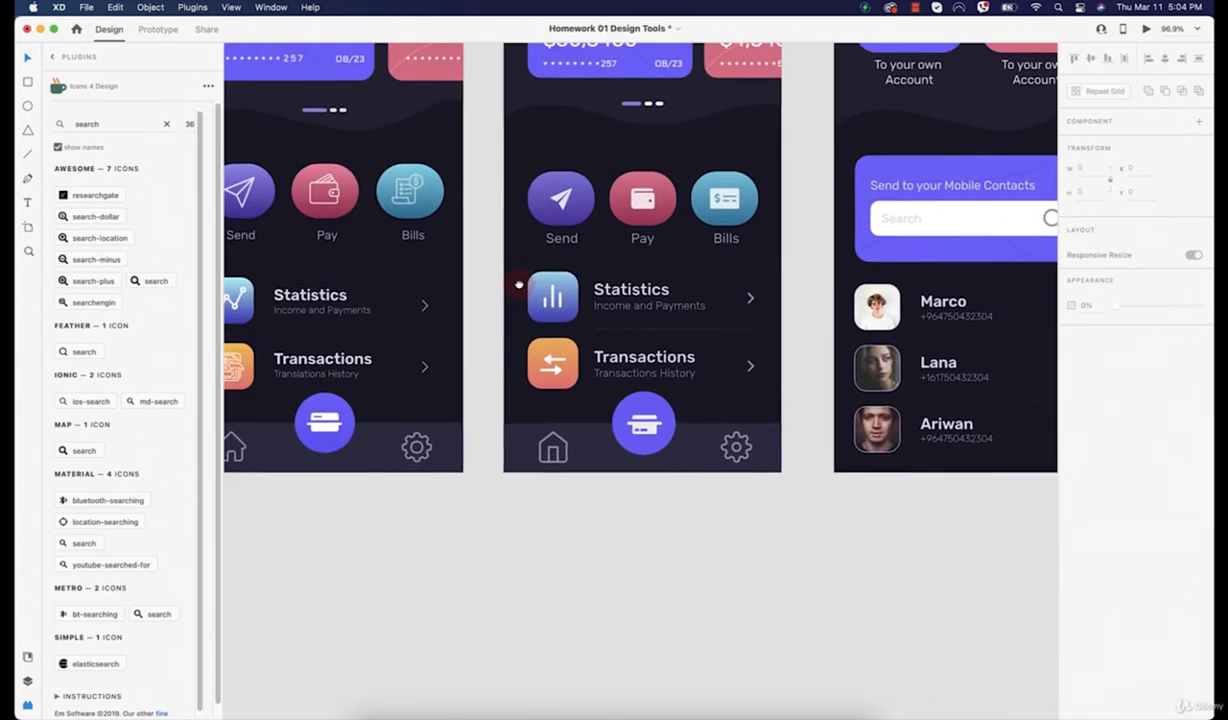
scroll(380, 318, "up", 3)
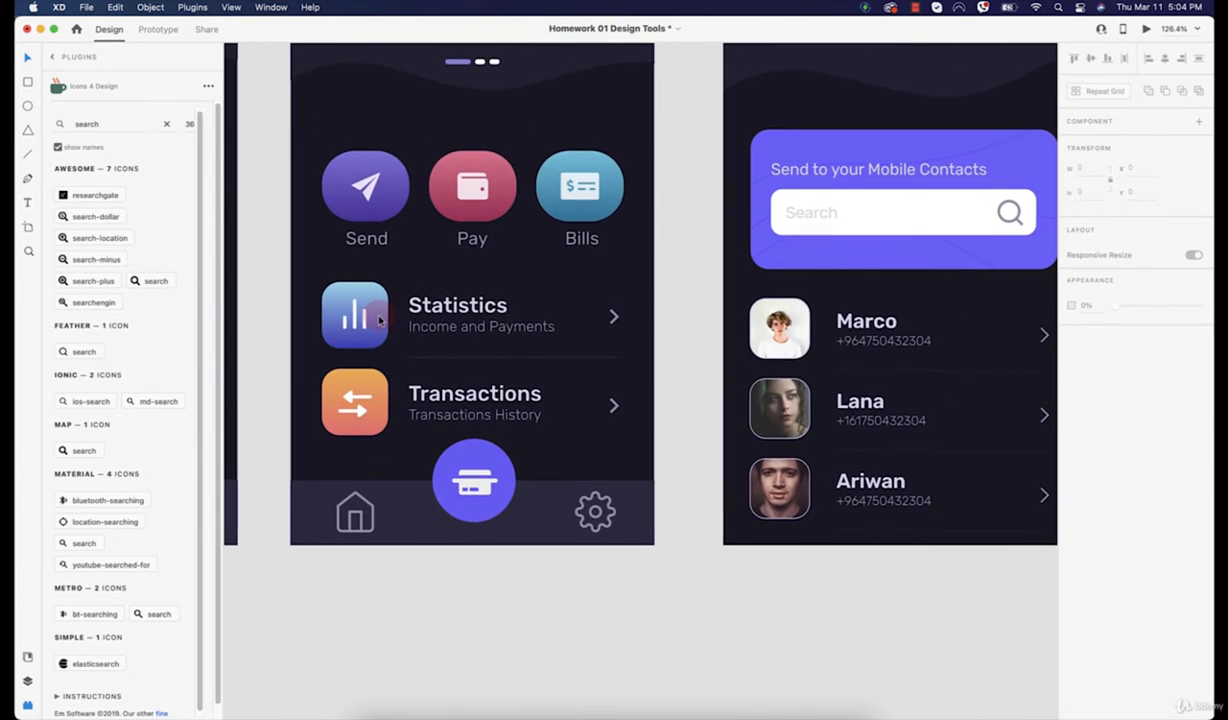
left_click(360, 316)
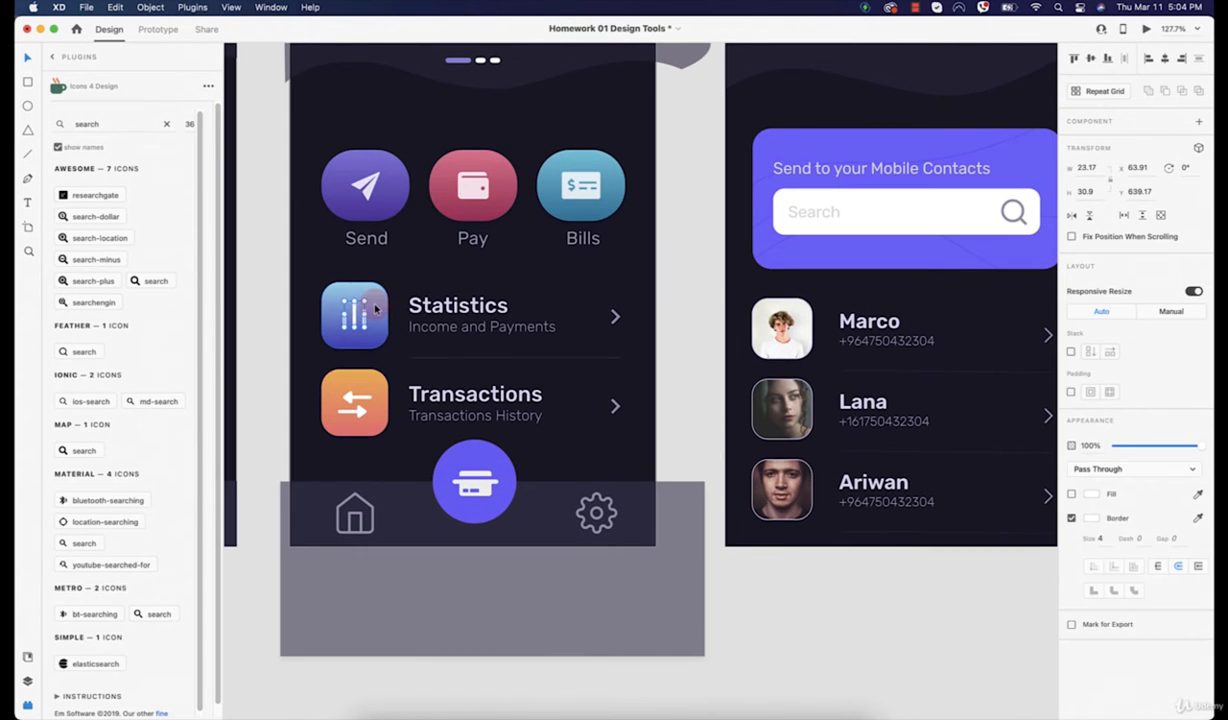
left_click(416, 308)
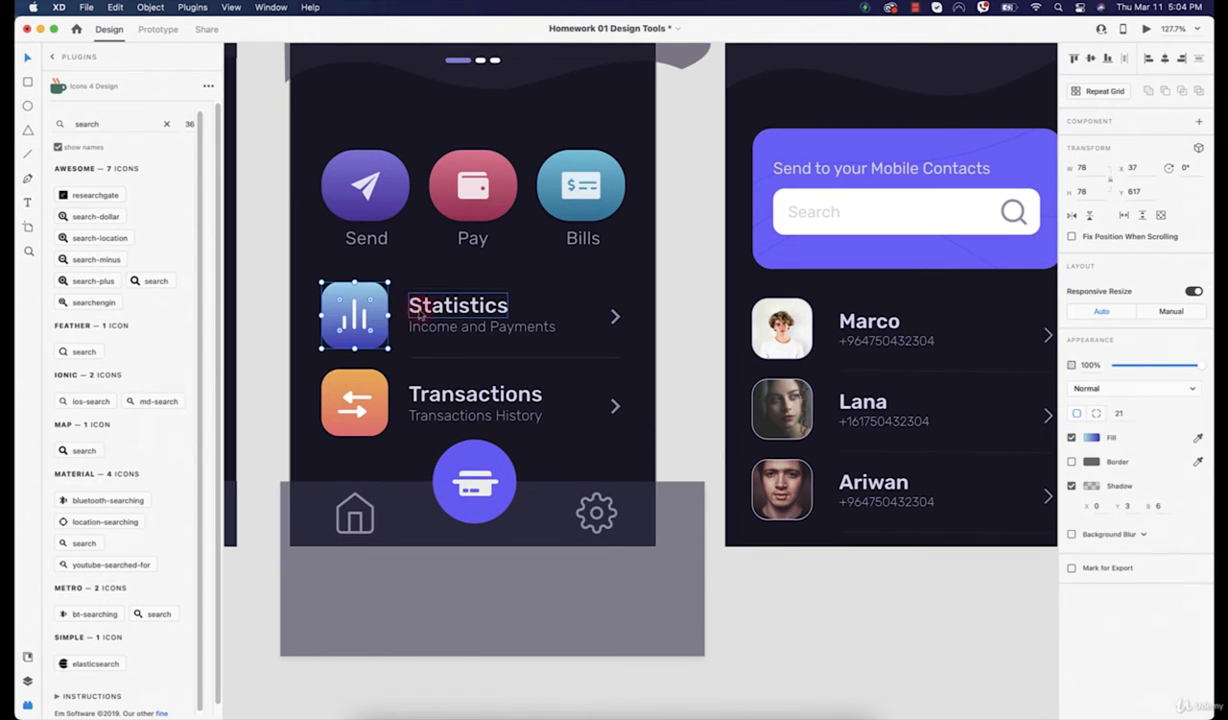
left_click(565, 359)
double_click(616, 318)
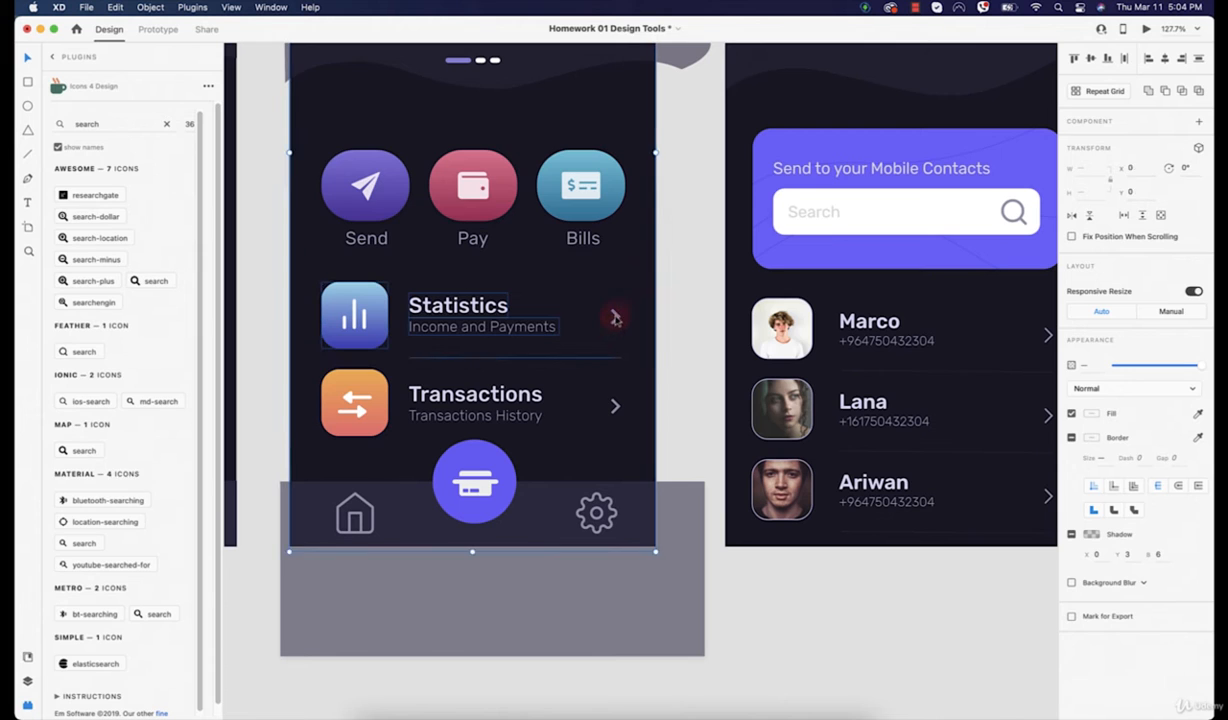
left_click(458, 303, "shift")
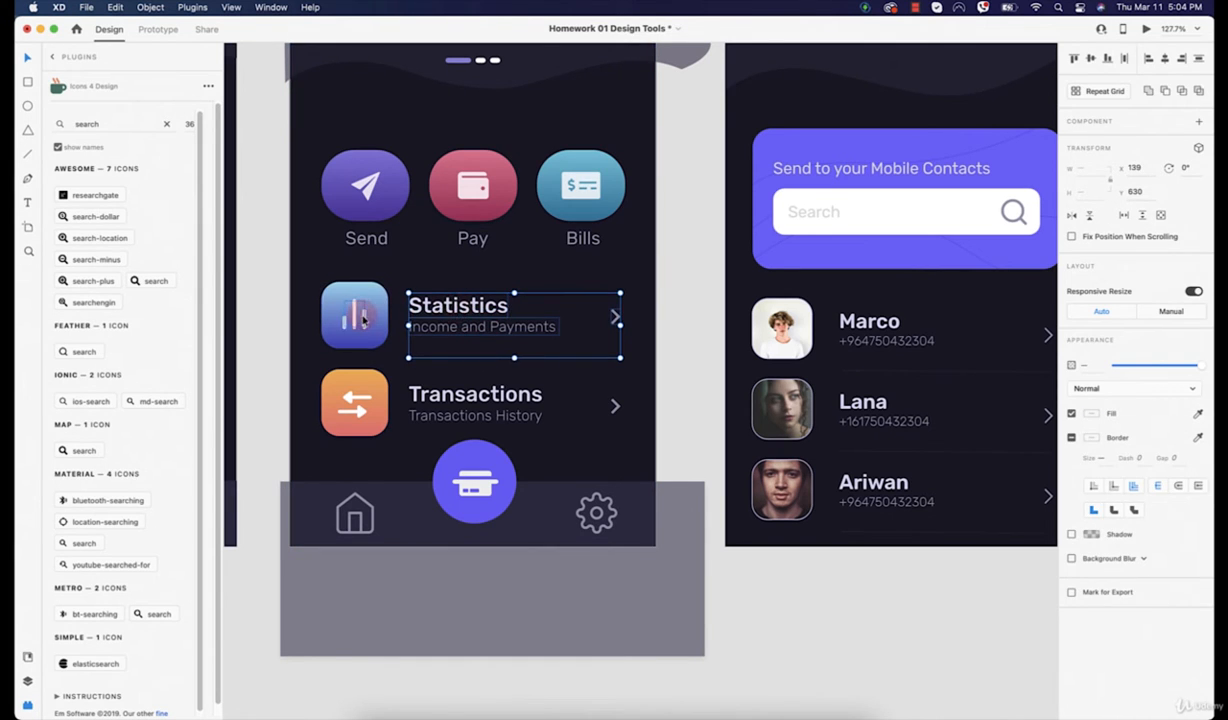
left_click(364, 318, "shift")
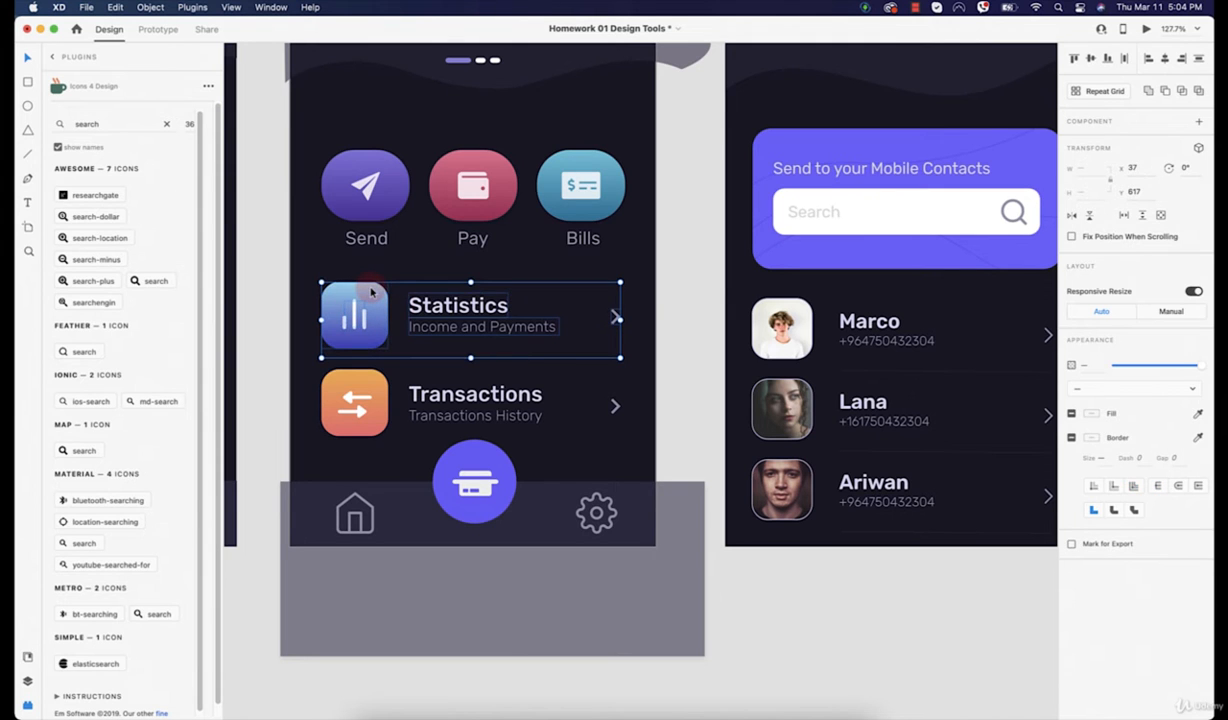
Step: Group the selected Statistics parts into one item and copy it
right_click(358, 294)
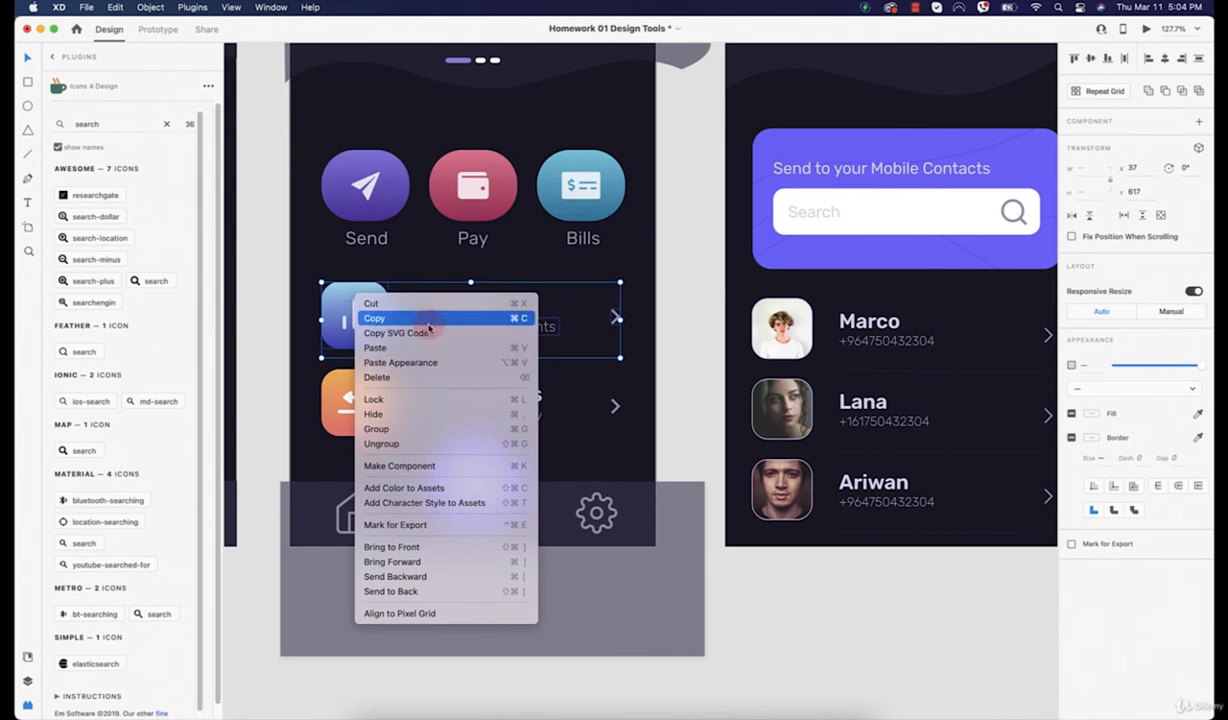
left_click(412, 437)
scroll(405, 433, "down", 5)
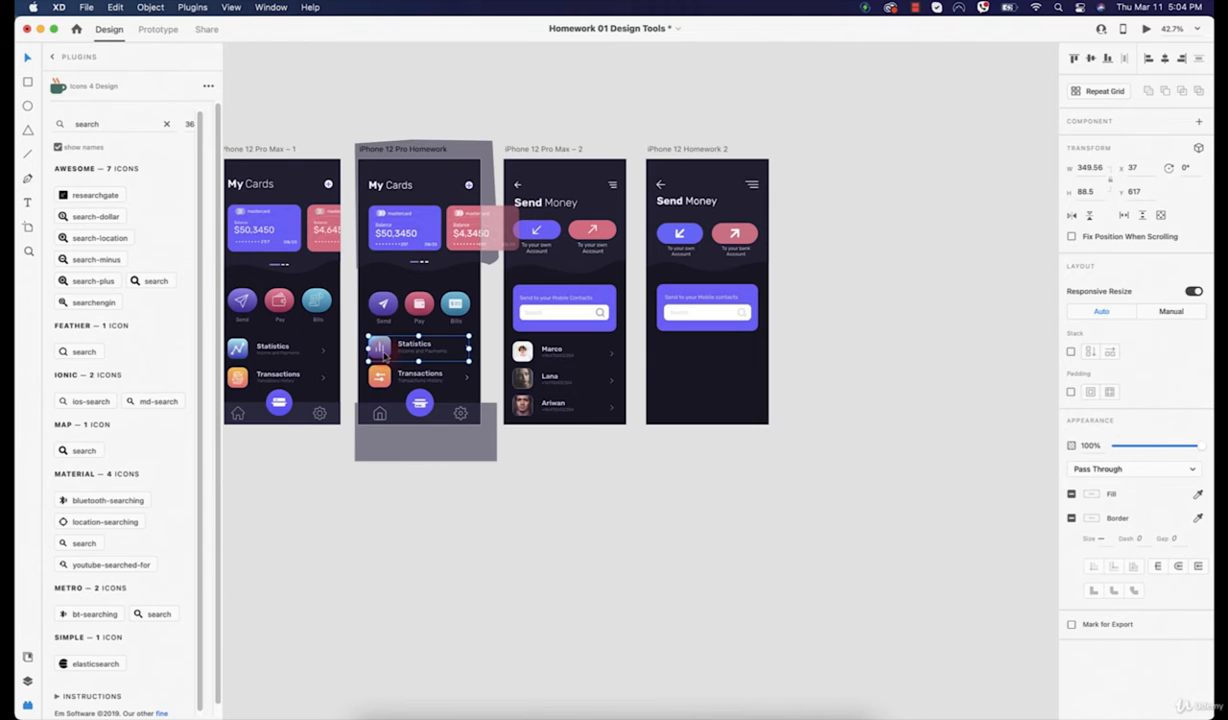
key("super+c")
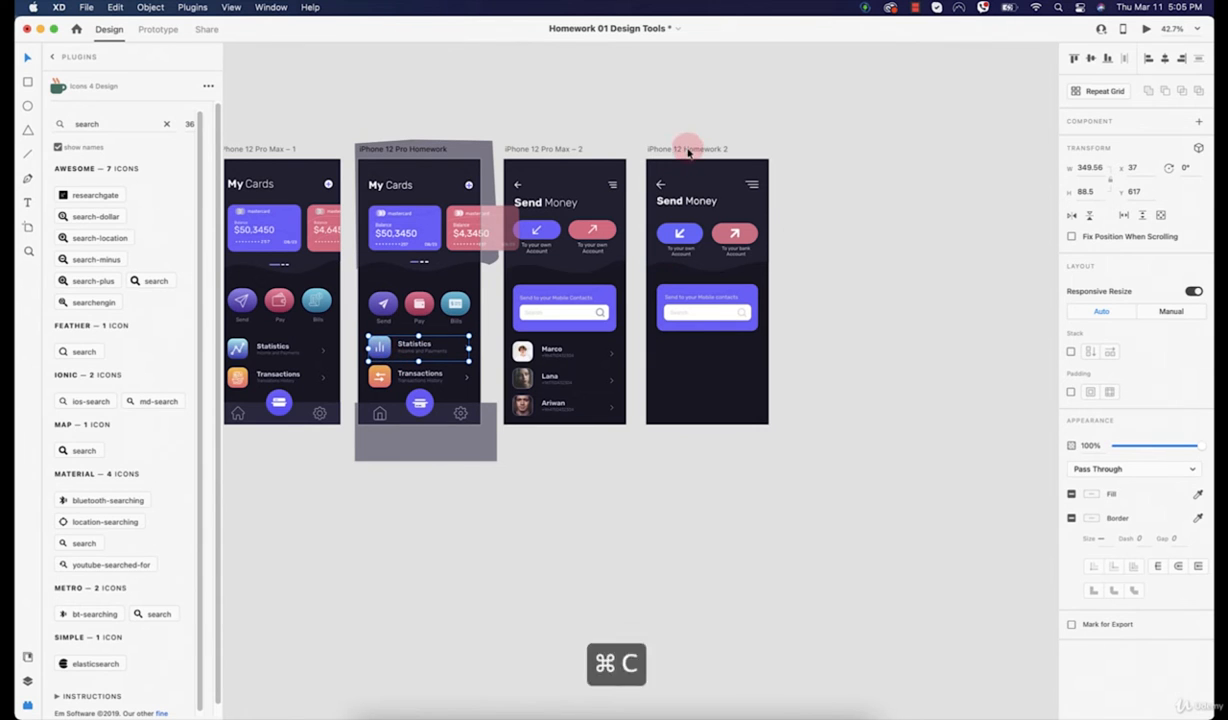
Step: Paste the Statistics row onto the Send Money artboard and duplicate it into three rows
left_click(682, 148)
key("super+v")
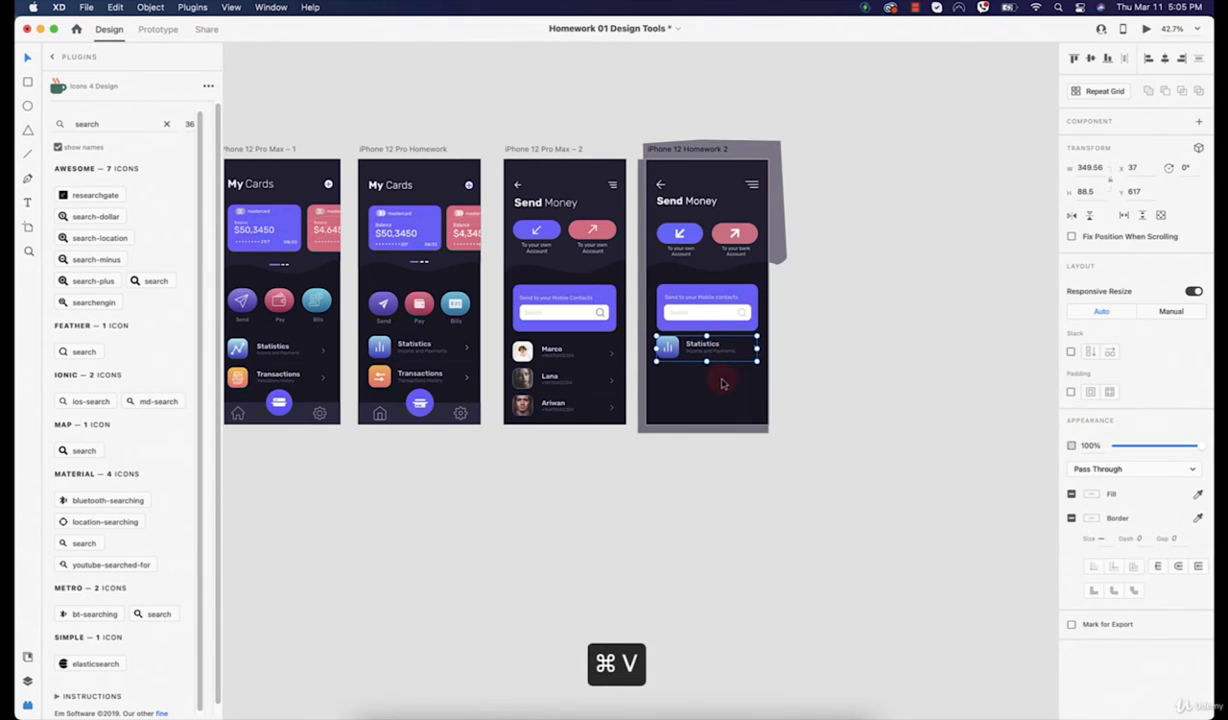
scroll(691, 392, "up", 5)
left_click_drag(623, 248, 614, 470)
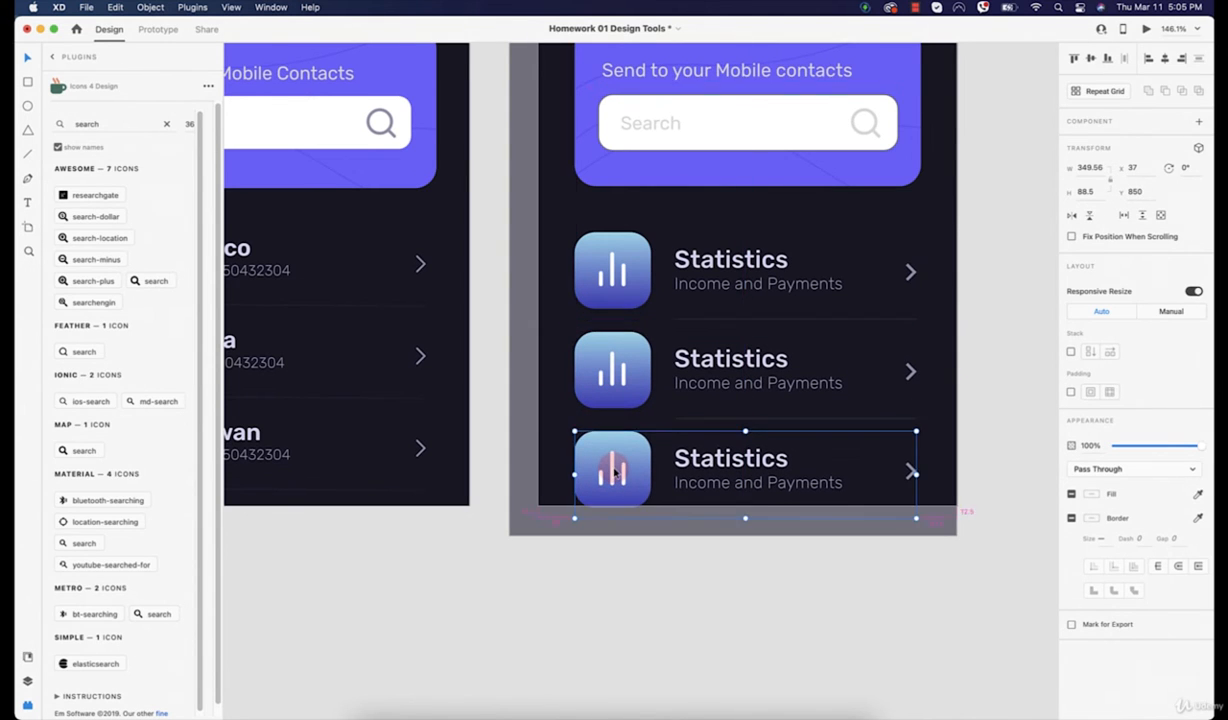
left_click(795, 617)
Step: Nudge the three rows up and space them evenly beneath the Search card
scroll(785, 605, "down", 3)
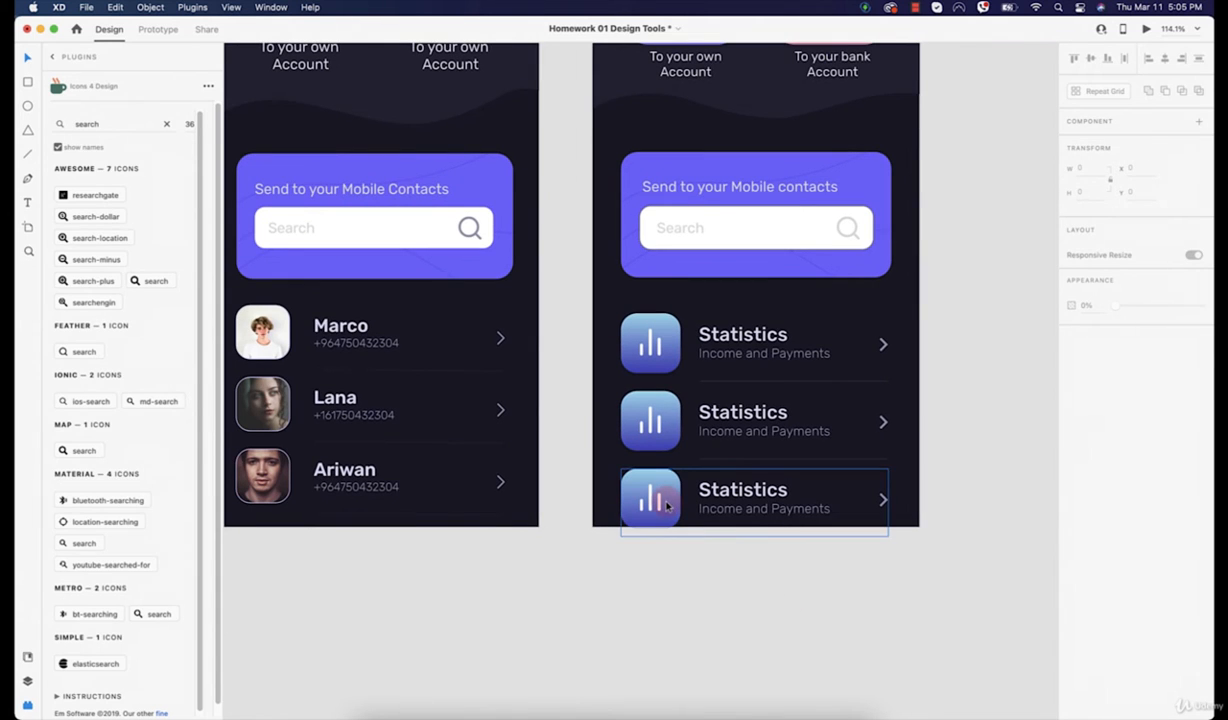
mouse_move(660, 503)
left_mouse_down()
mouse_move(667, 490)
mouse_move(667, 505)
left_mouse_up()
left_click(640, 416, "shift")
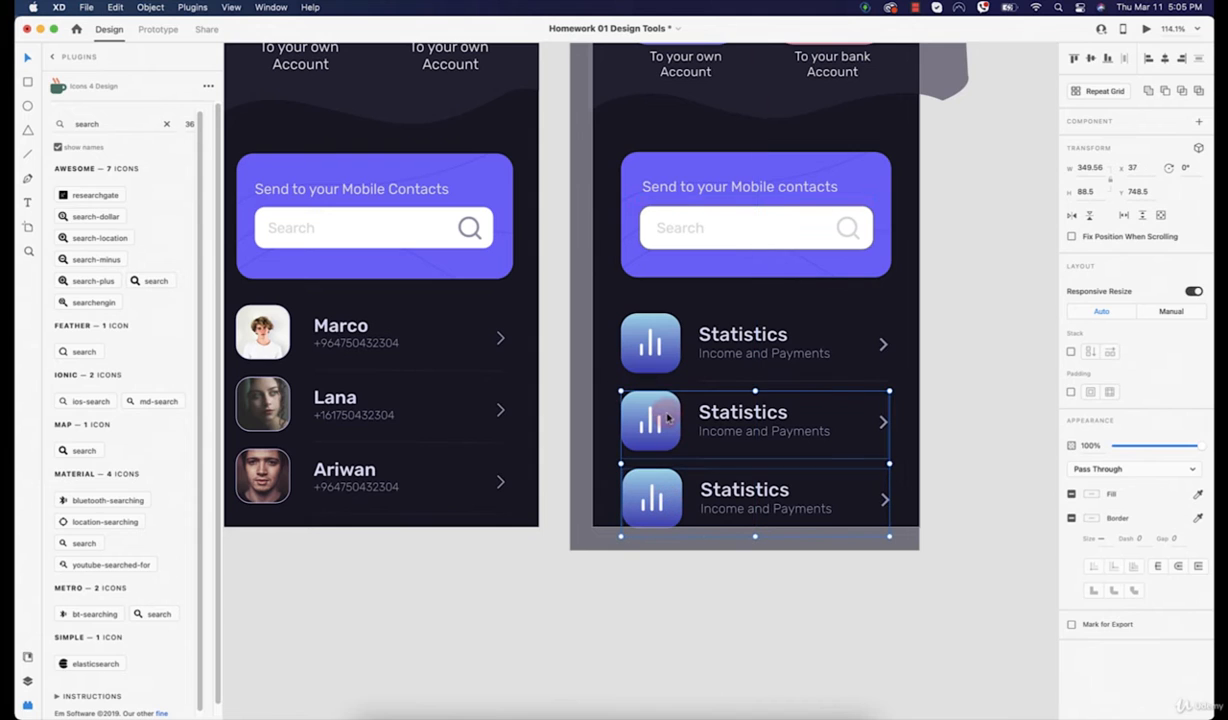
left_click(650, 325, "shift")
key("shift+Up")
key("shift+Up")
key("Up")
key("Up")
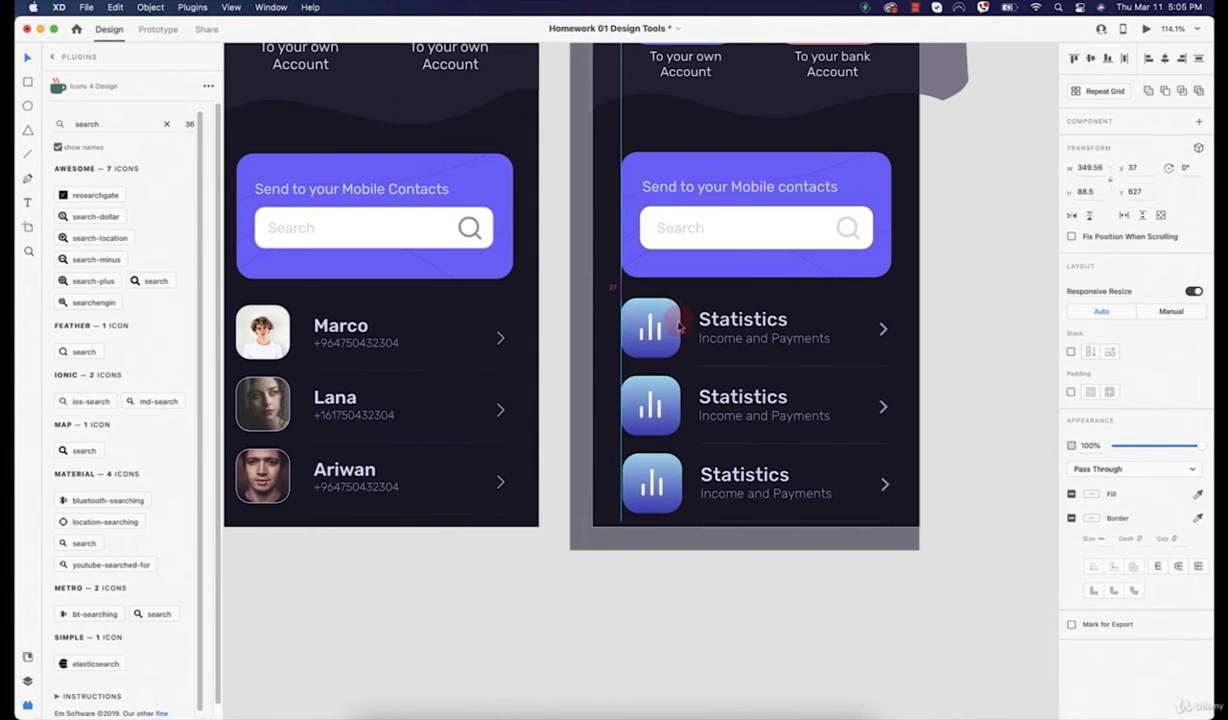
key("Up")
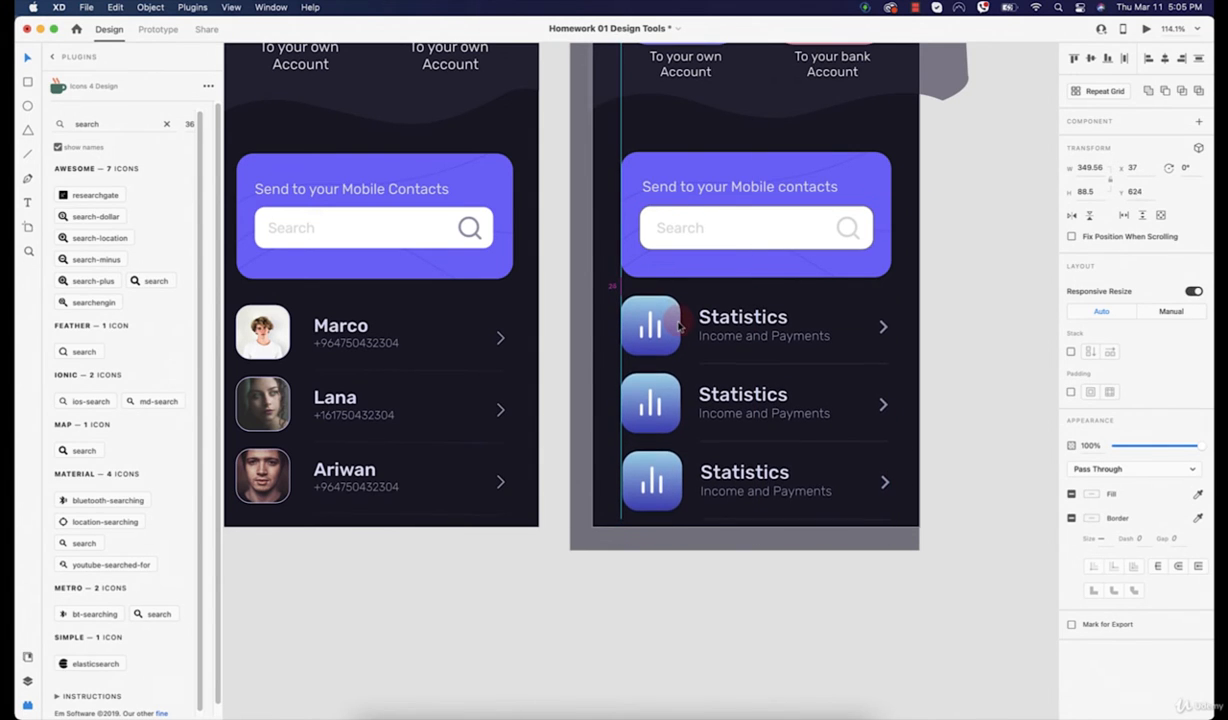
scroll(679, 327, "up", 5)
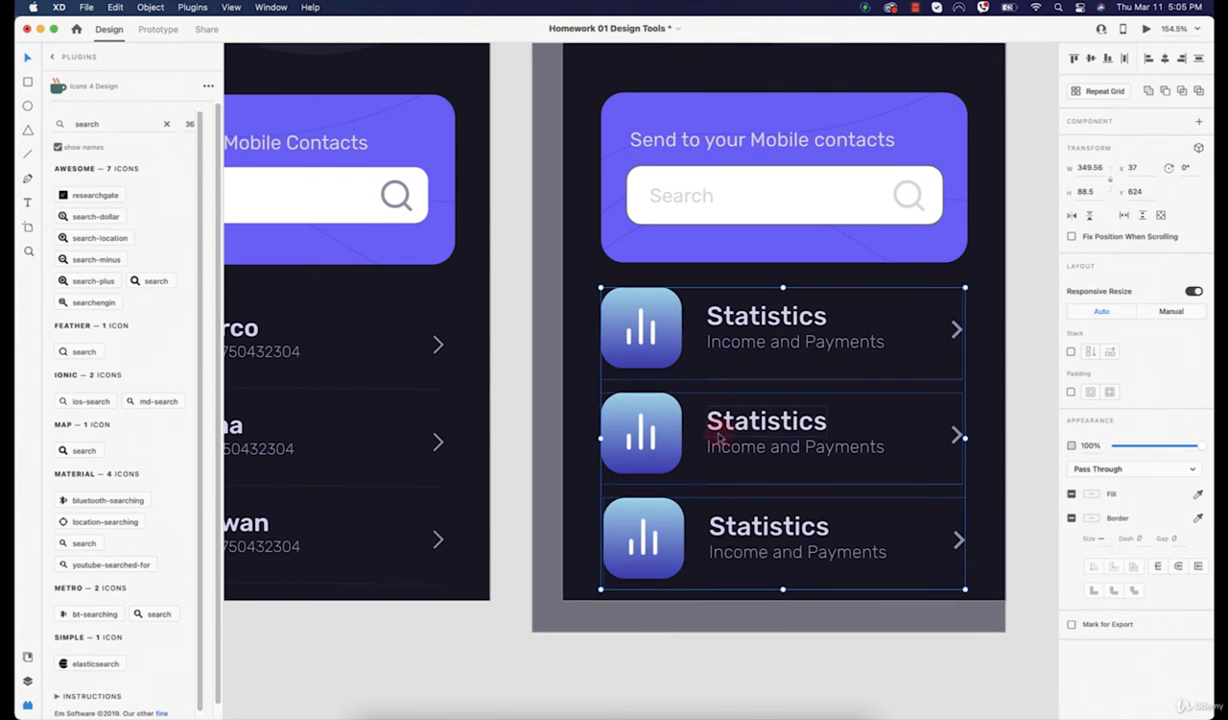
left_click(630, 425)
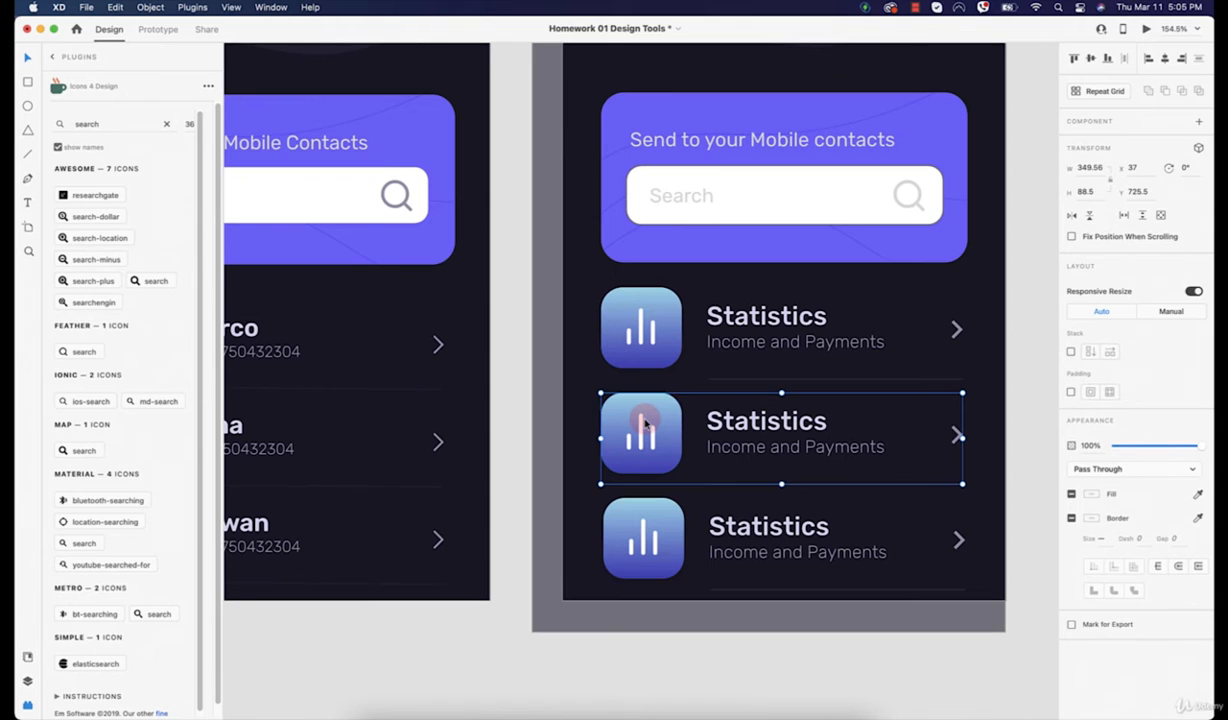
left_click_drag(645, 424, 550, 537)
Step: Delete the chart bars from all three row icons, leaving plain gradient squares
left_click(781, 690)
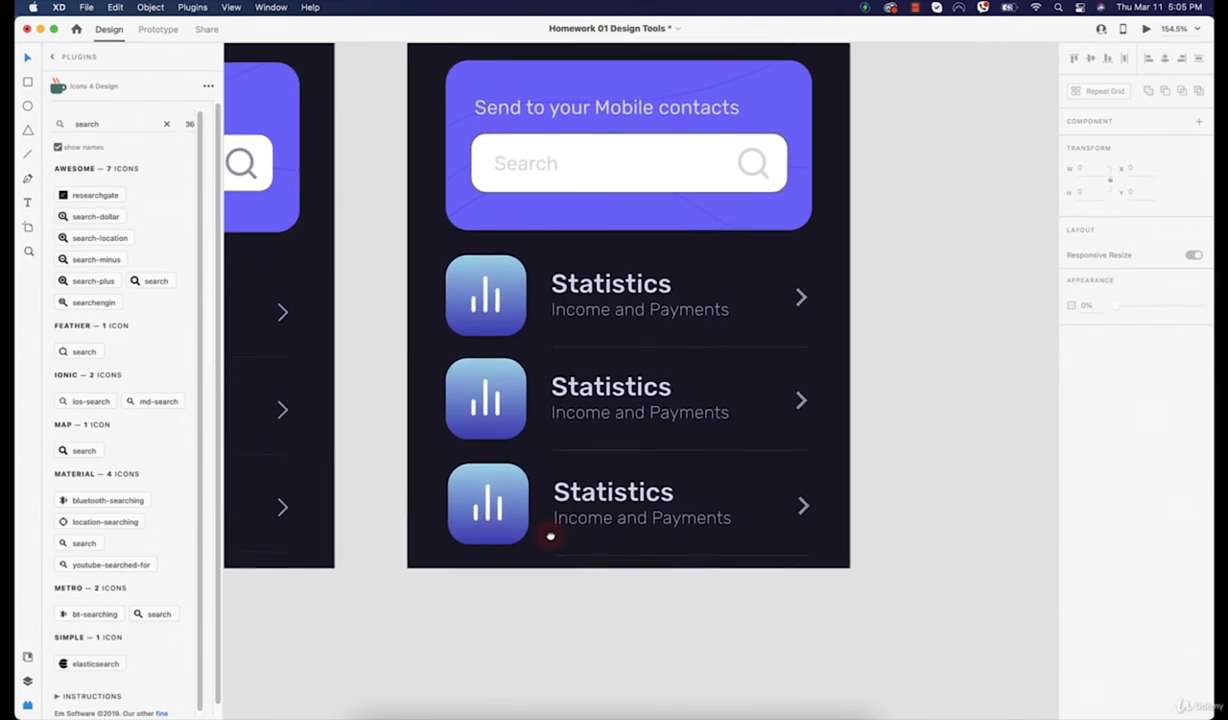
double_click(494, 405)
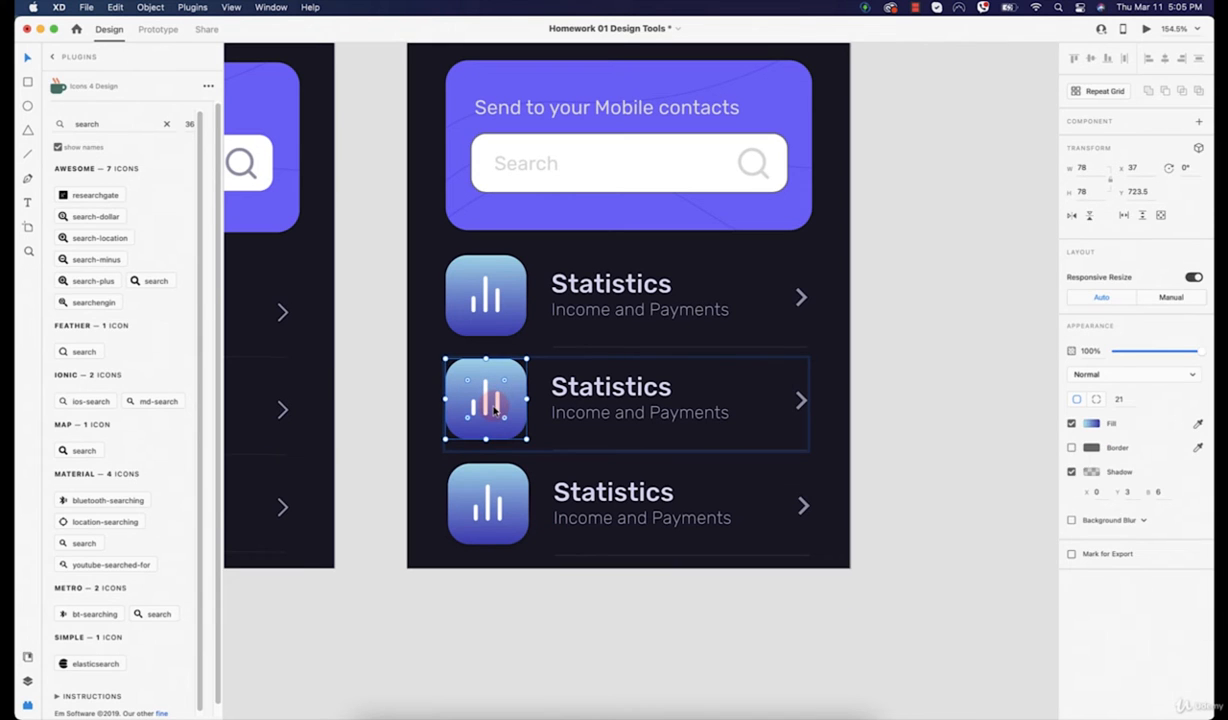
key("Delete")
key("super+z")
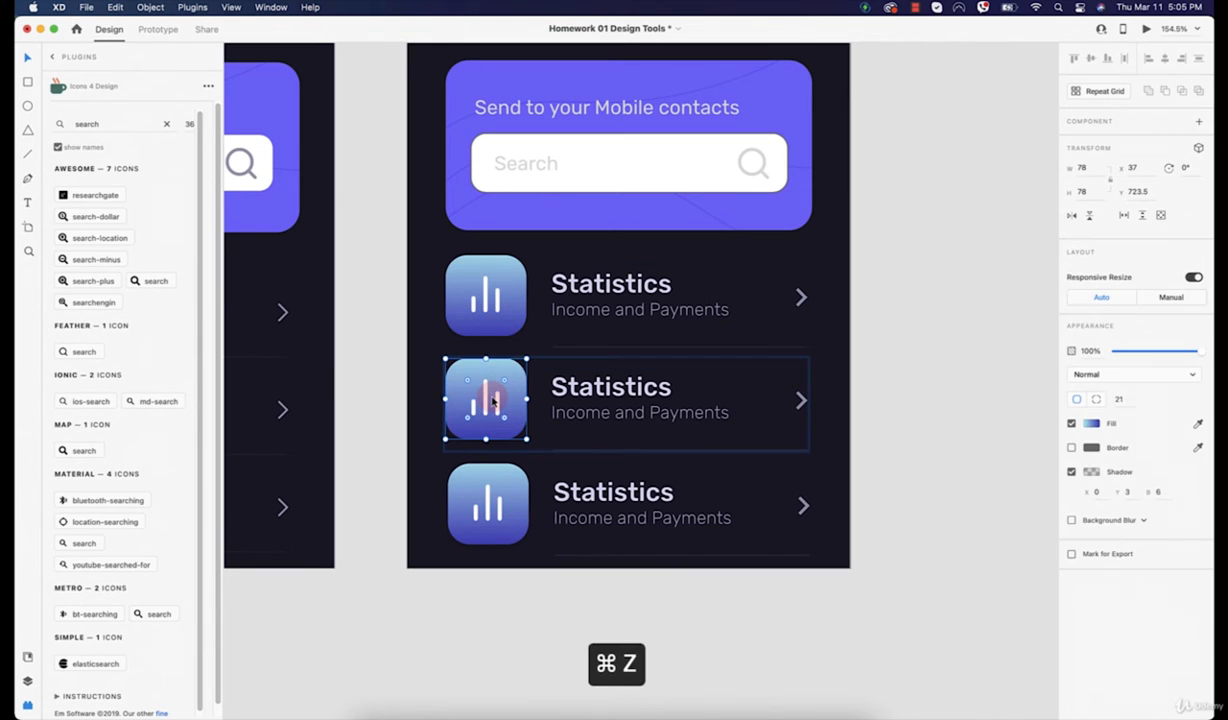
left_click(486, 395)
key("Delete")
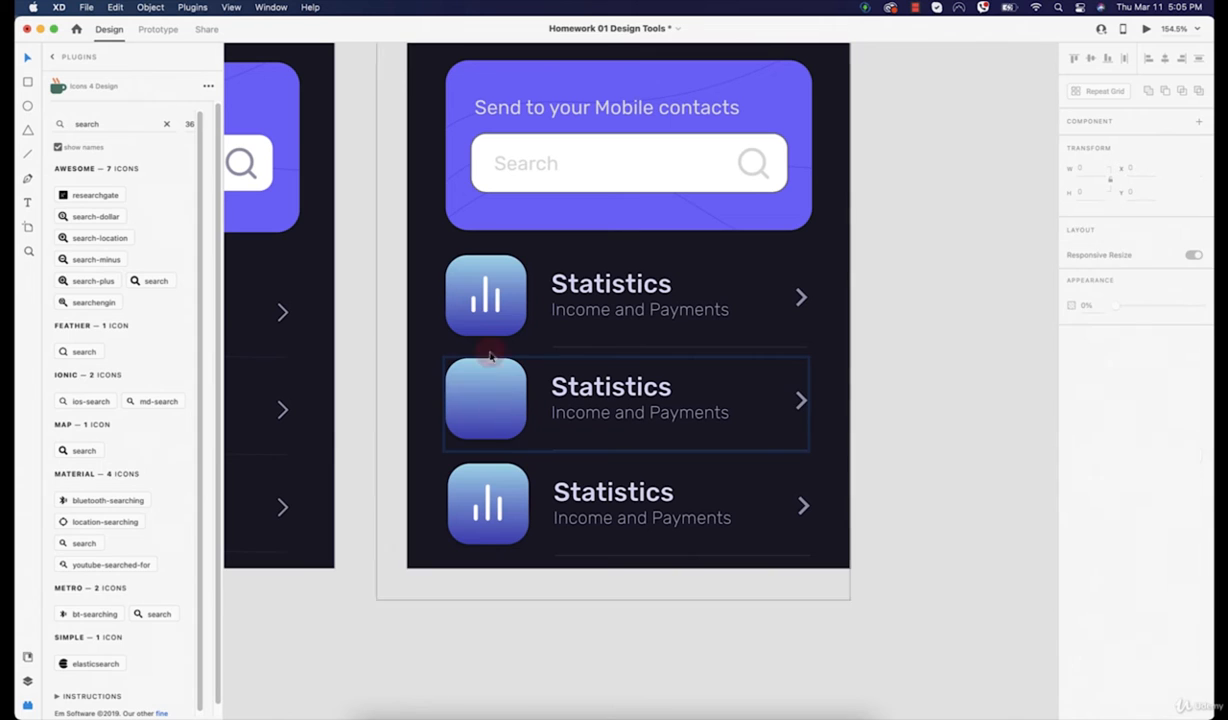
left_click(487, 296)
key("Delete")
key("super+z")
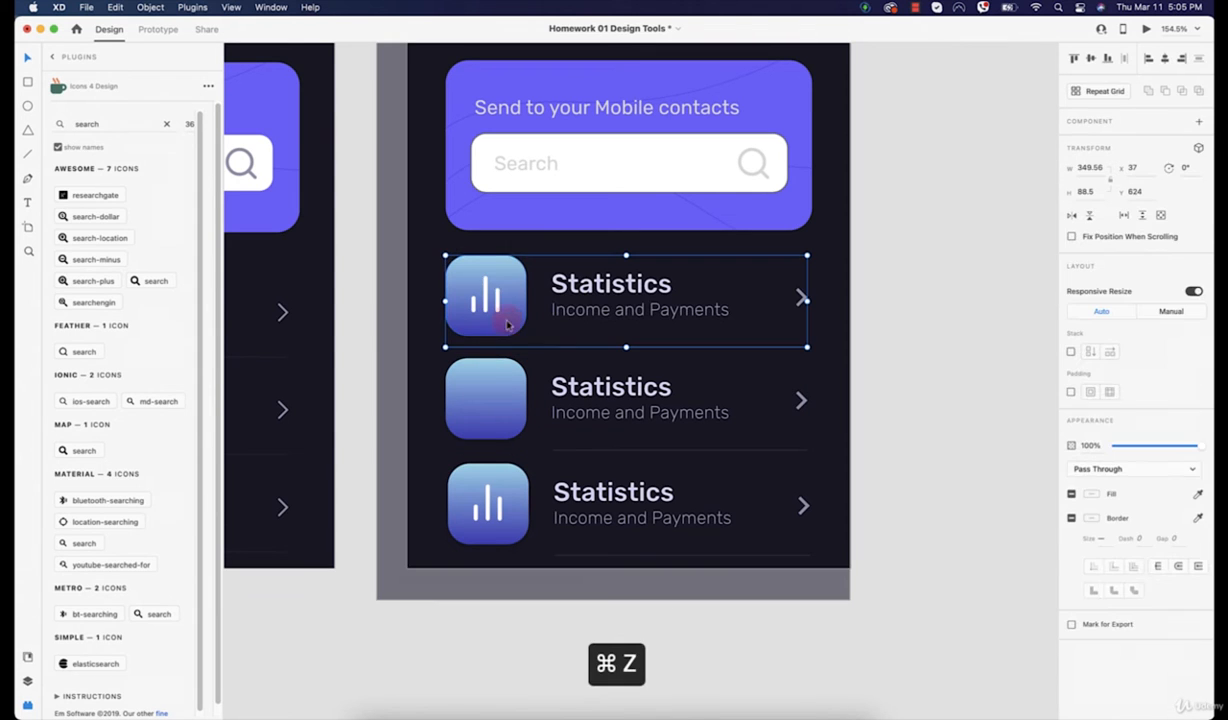
double_click(490, 300)
key("Delete")
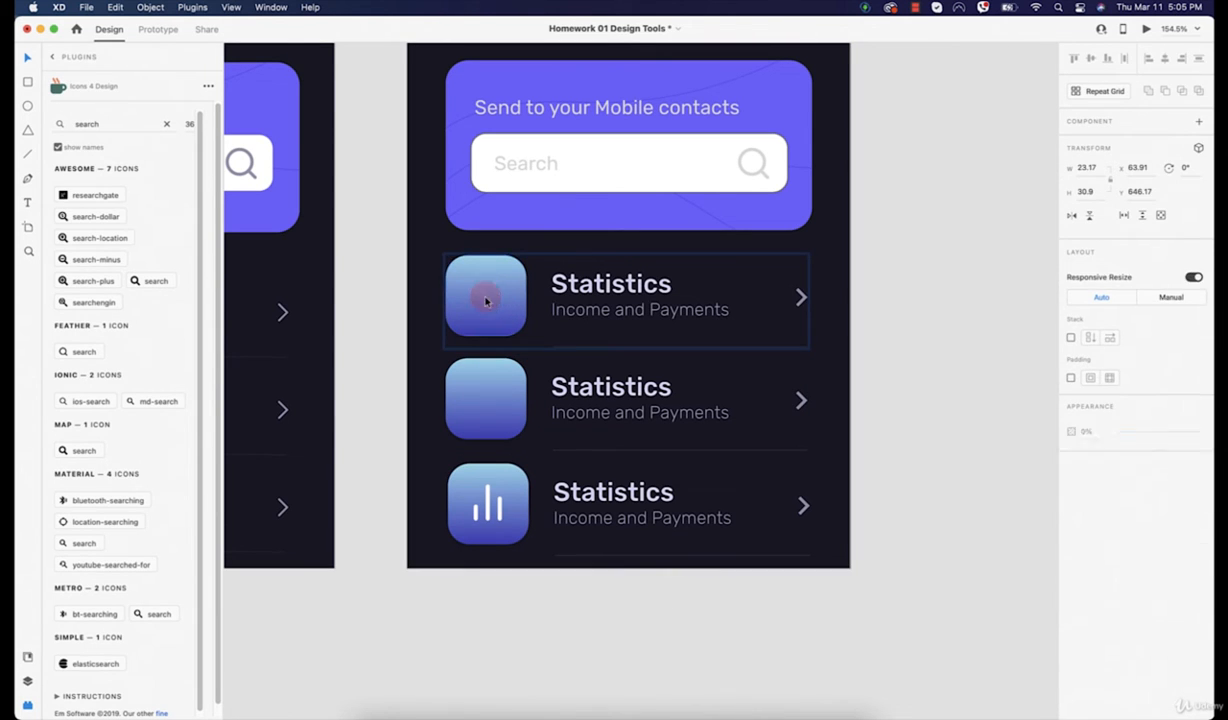
left_click(487, 500)
double_click(487, 500)
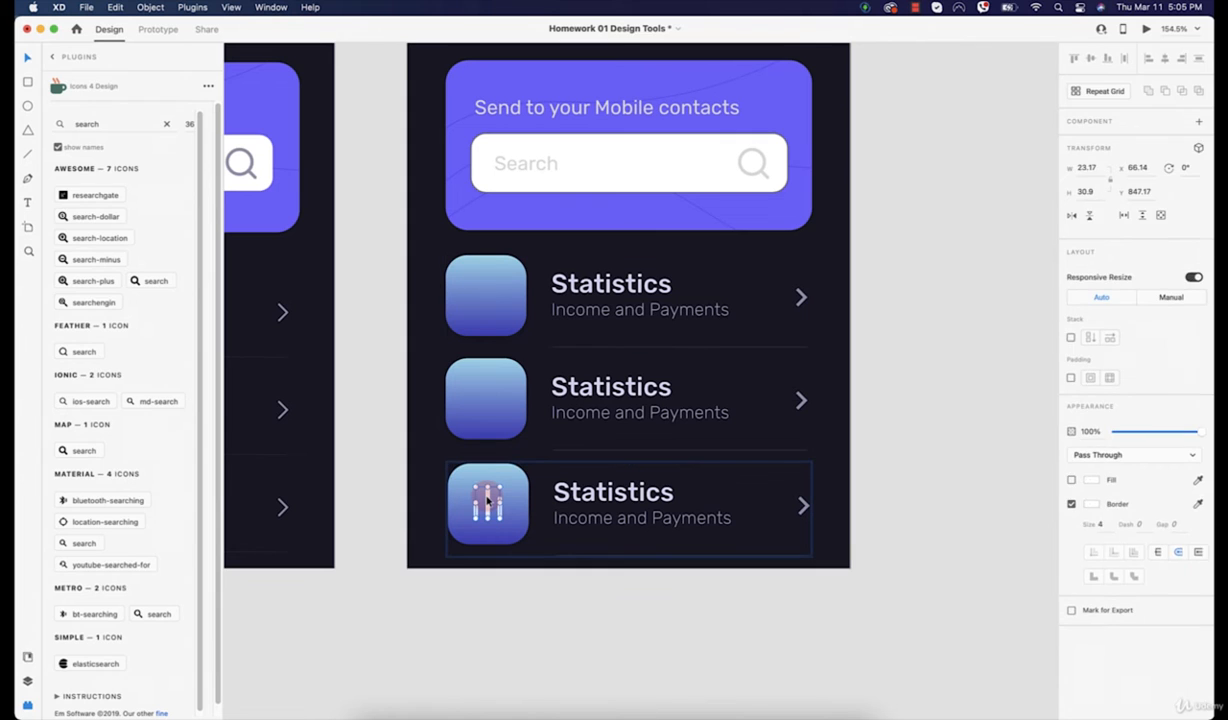
key("Delete")
Step: Ungroup each of the three Statistics rows
left_click(488, 499)
left_click(493, 394, "shift")
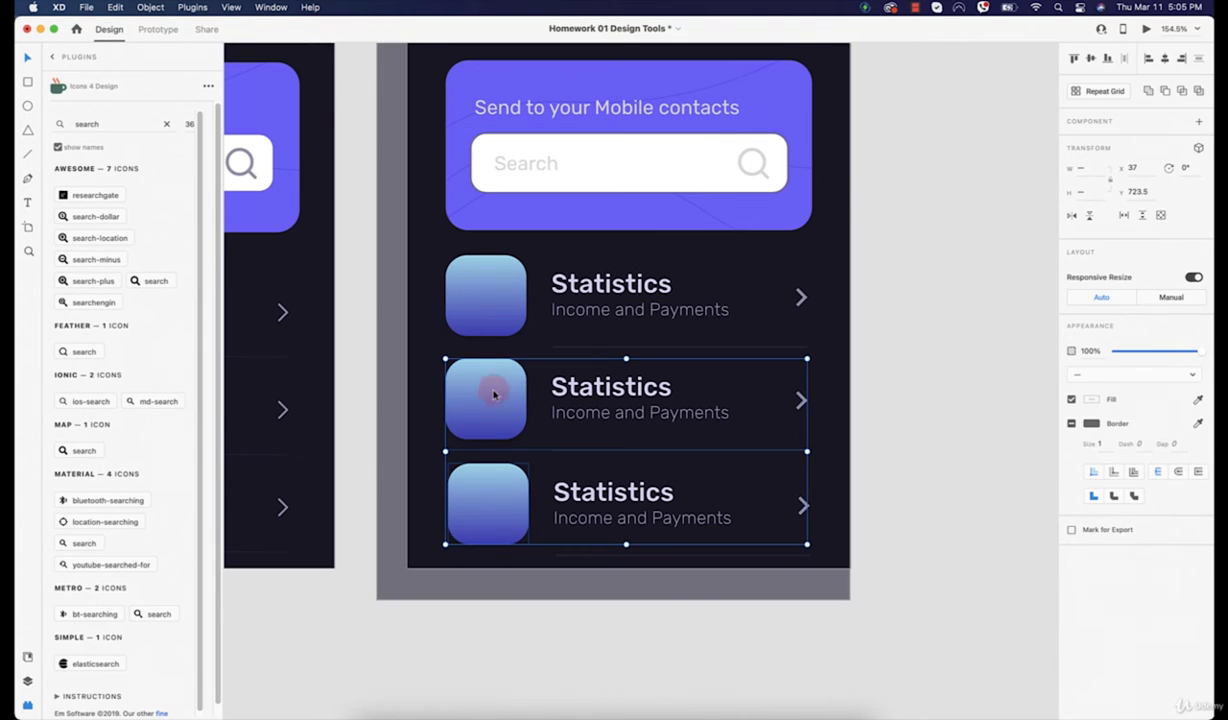
left_click(658, 312)
right_click(659, 291)
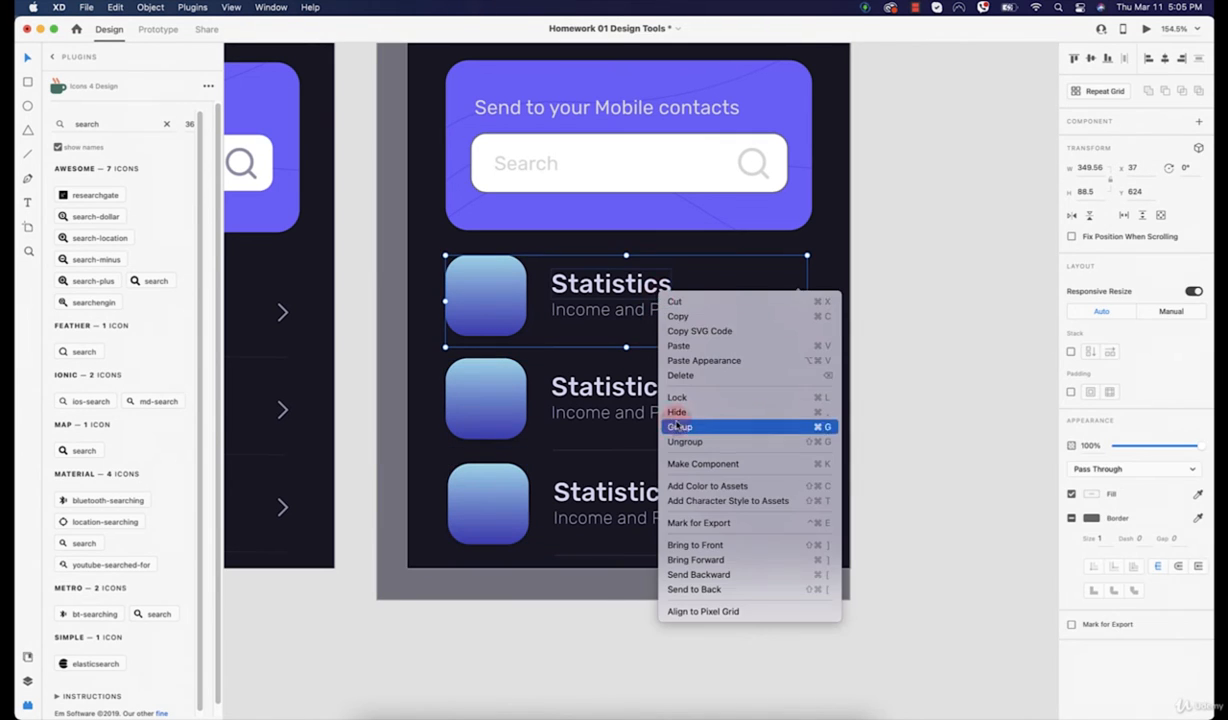
left_click(692, 446)
left_click(877, 392)
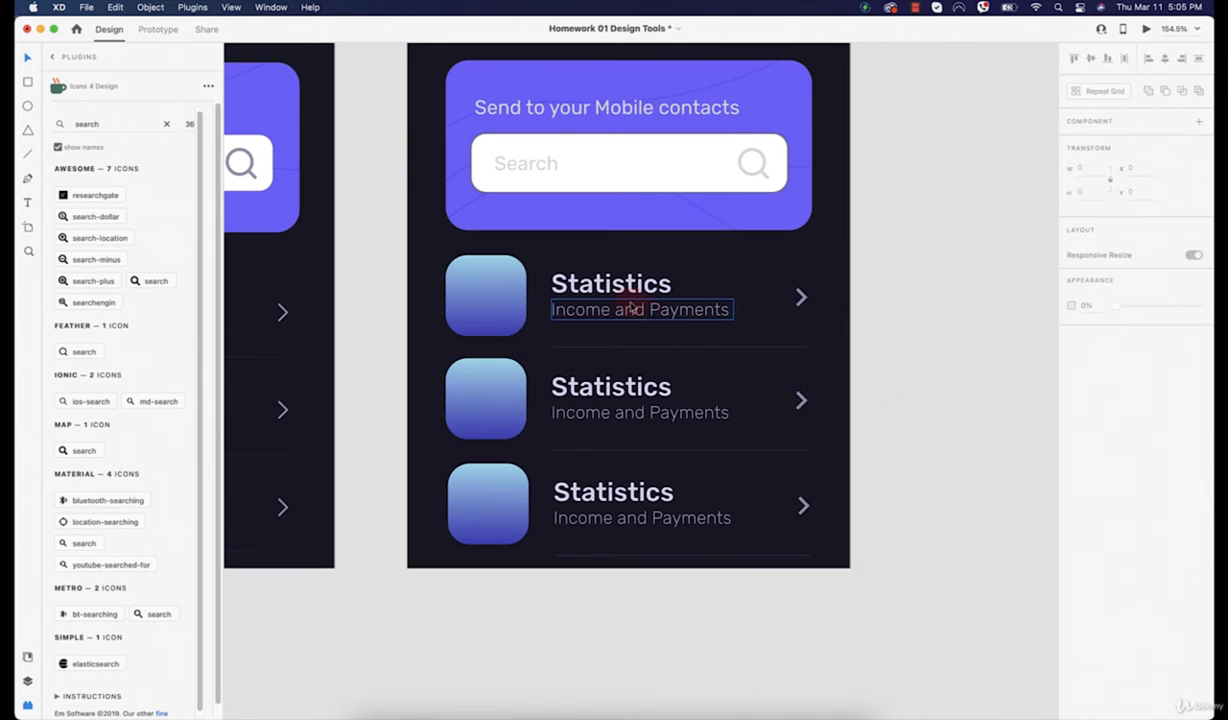
left_click(625, 307)
left_click(622, 370)
right_click(617, 362)
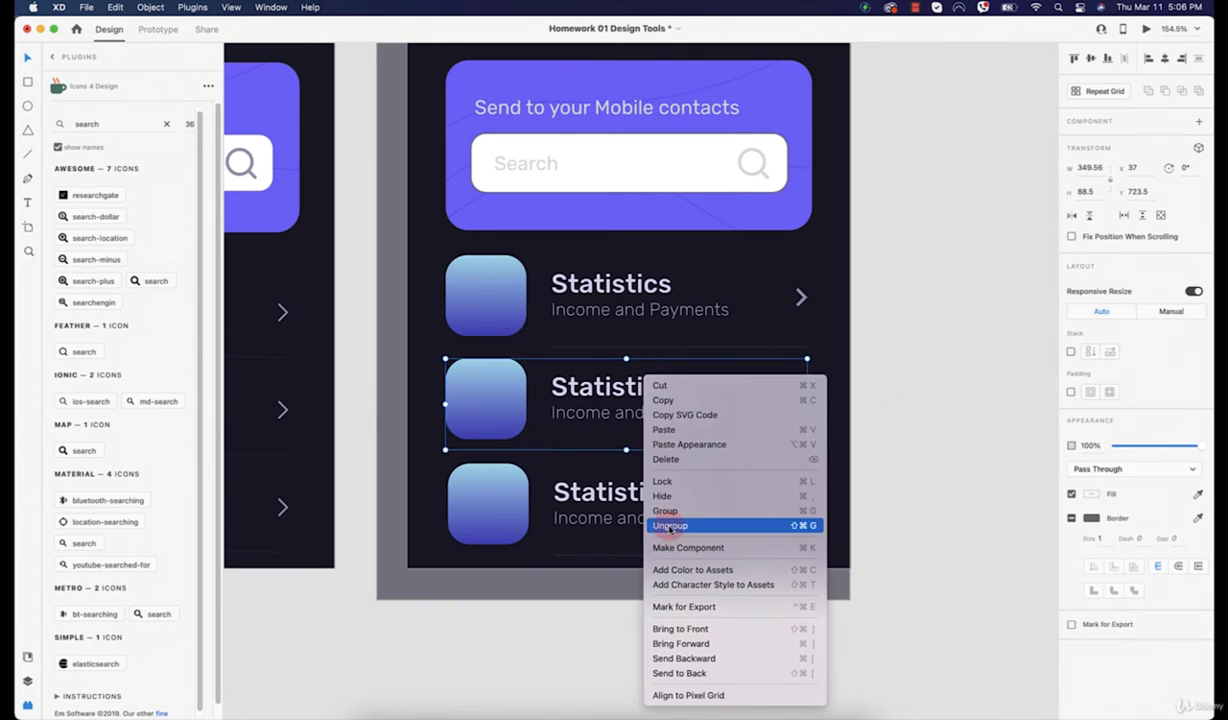
left_click(690, 522)
left_click(580, 511)
right_click(586, 498)
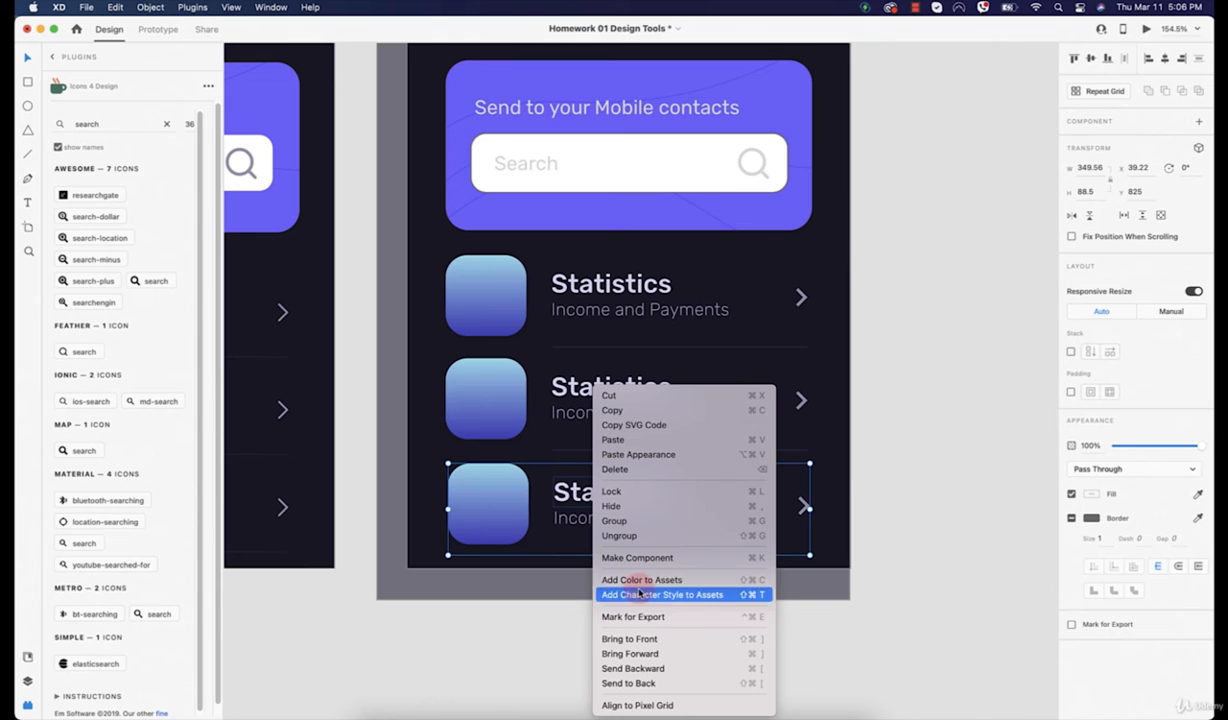
left_click(622, 537)
left_click(726, 650)
Step: Select the three 78 × 78 gradient icon squares together
scroll(745, 458, "left", 5)
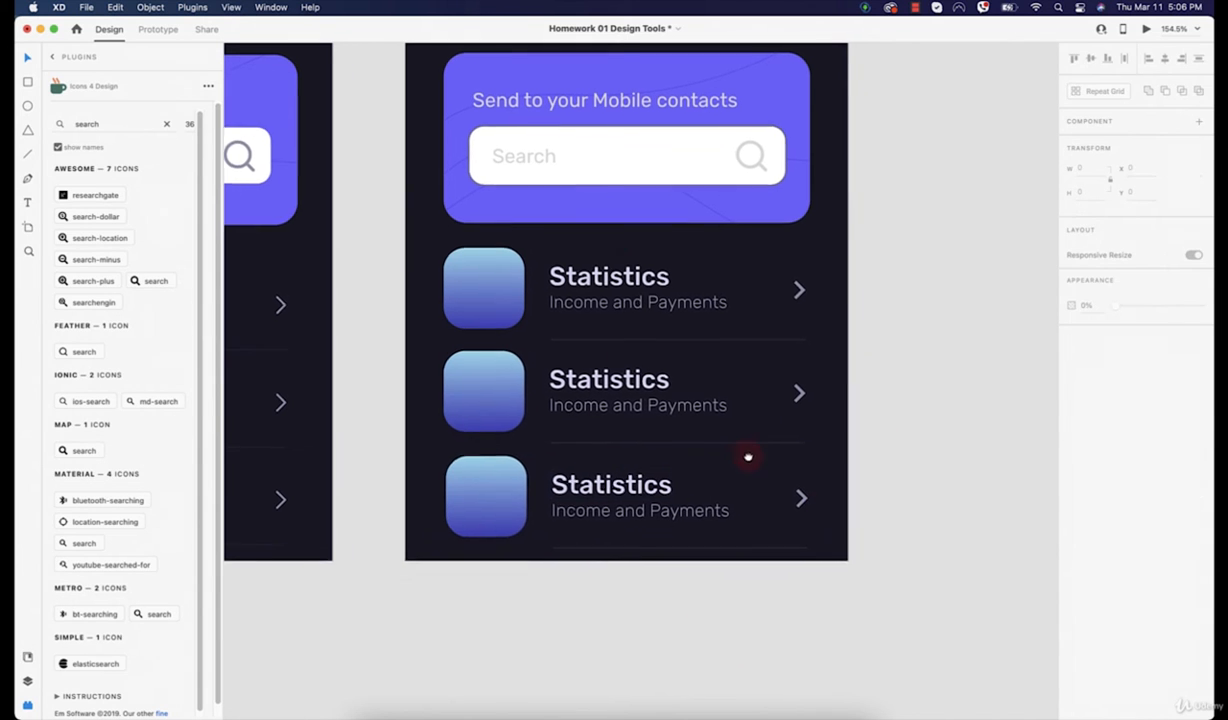
left_click(648, 482)
left_click(625, 392, "shift")
left_click(606, 269, "shift")
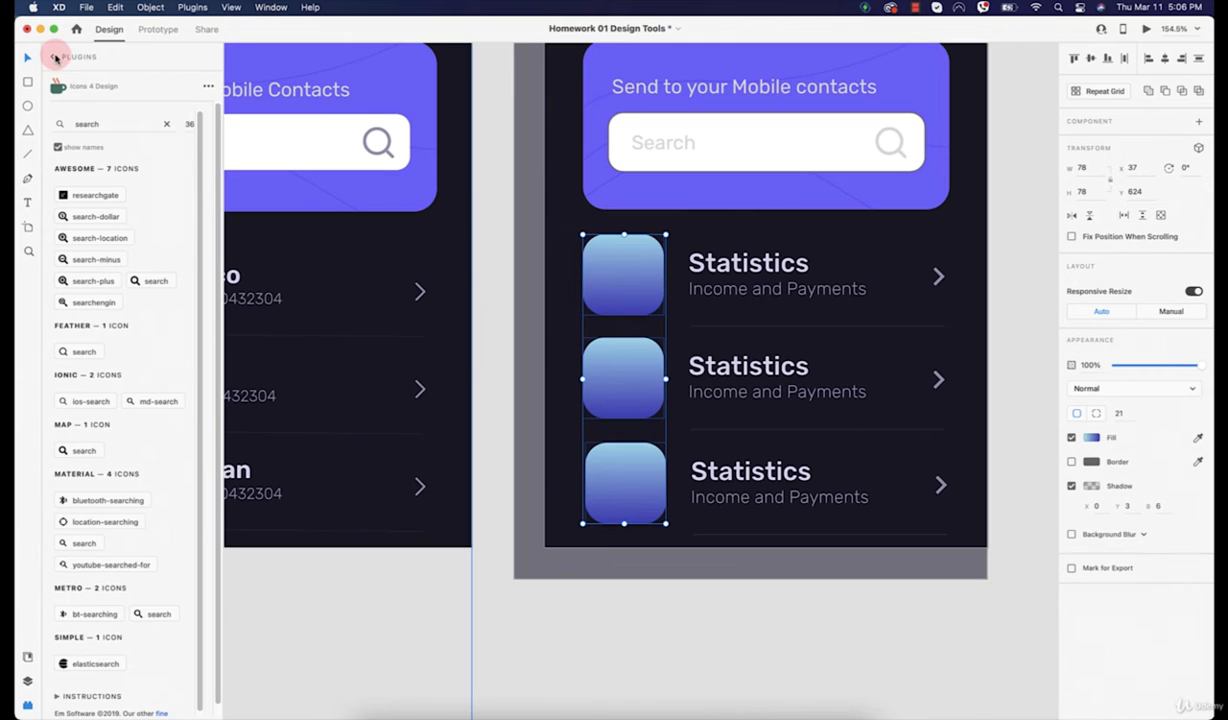
Step: Fill the squares with random face photos using the UI Faces plugin
left_click(53, 56)
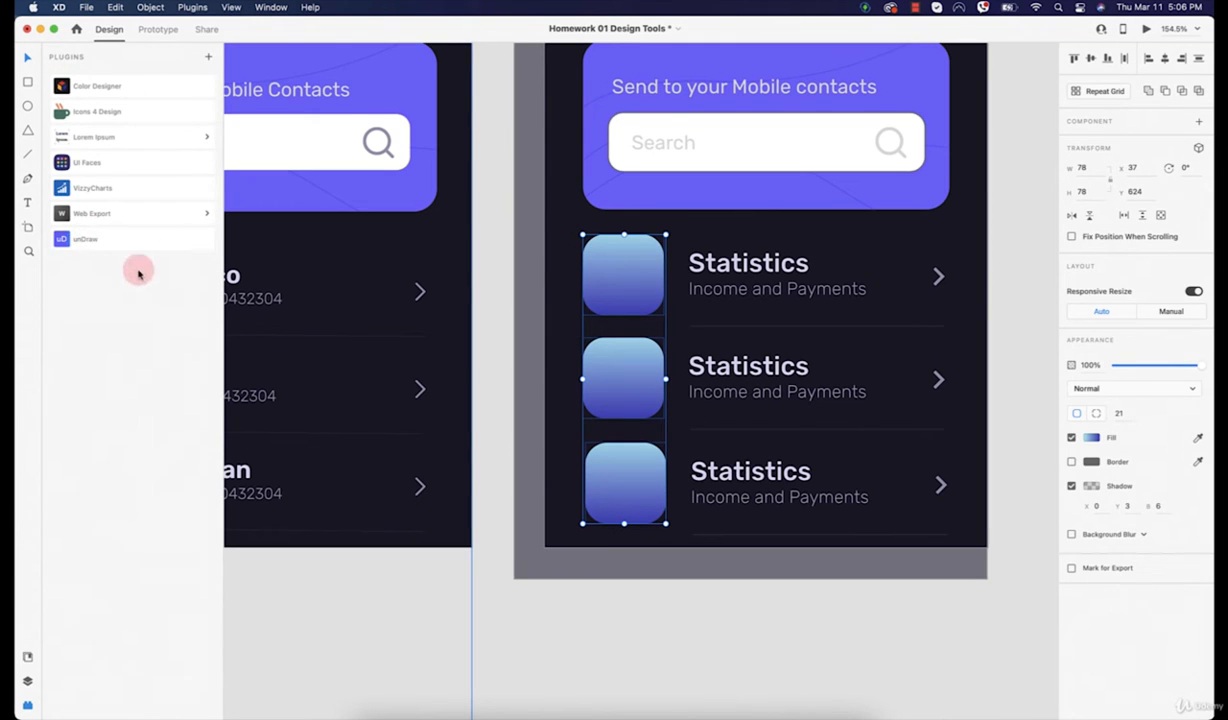
left_click(100, 168)
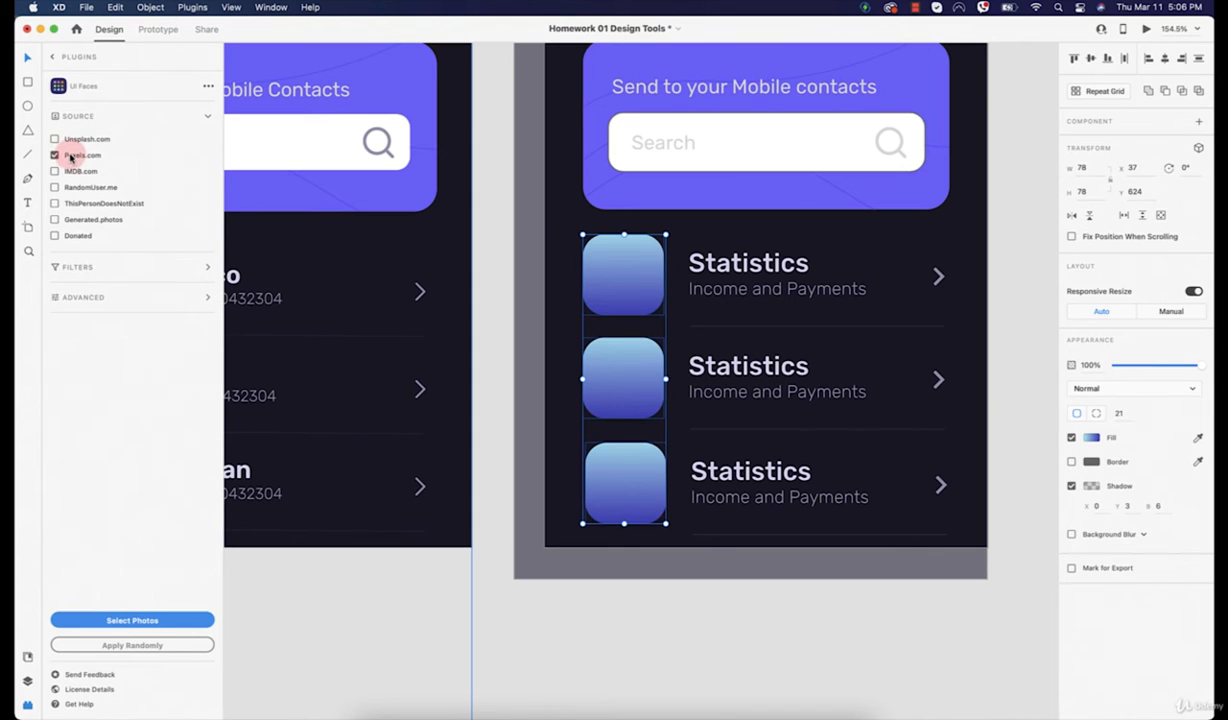
left_click(70, 268)
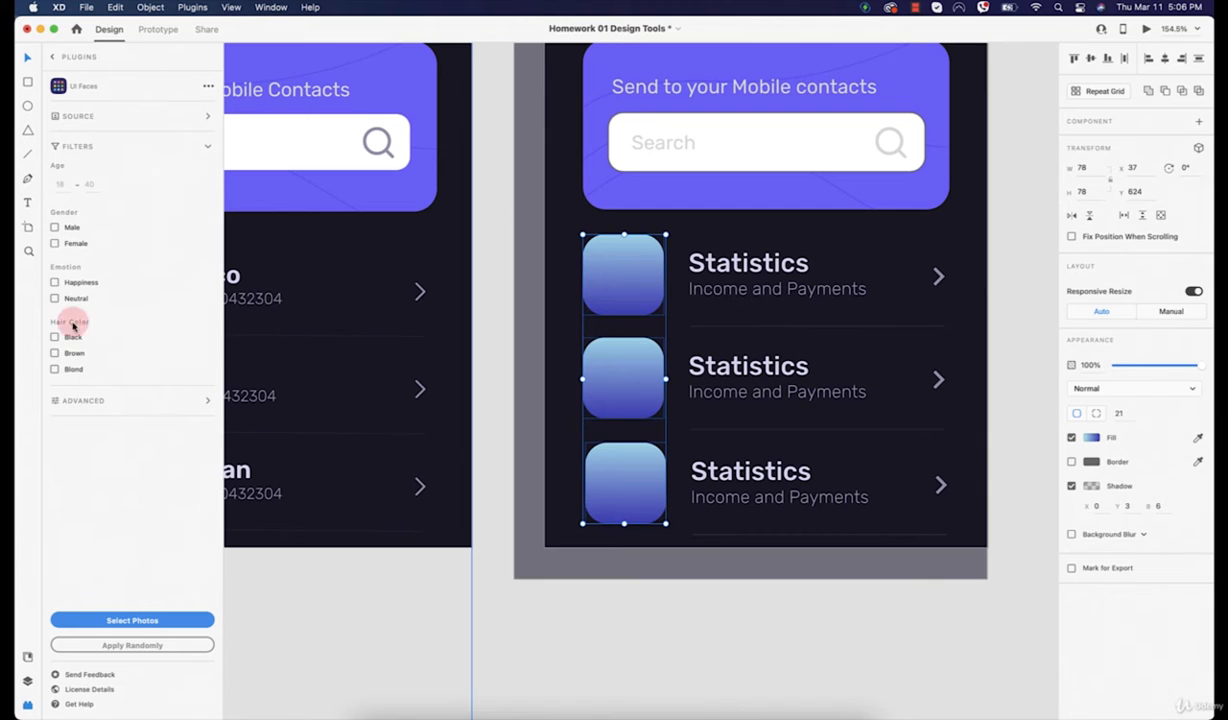
left_click(138, 645)
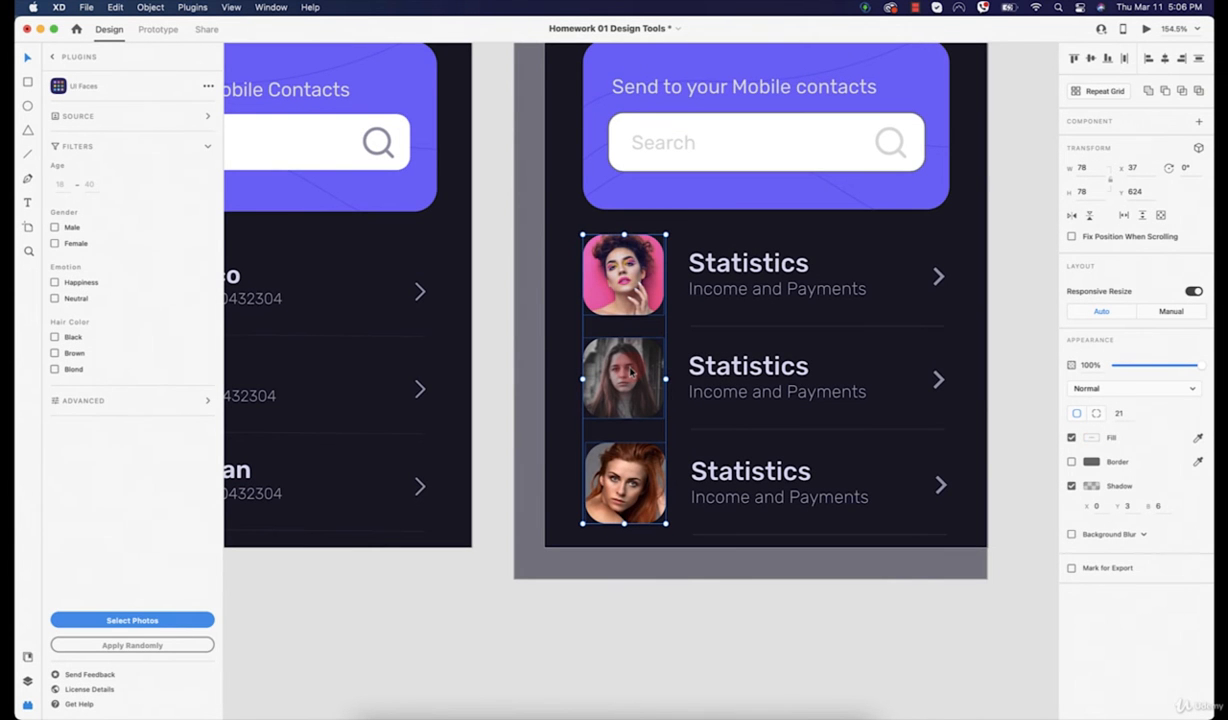
left_click(152, 645)
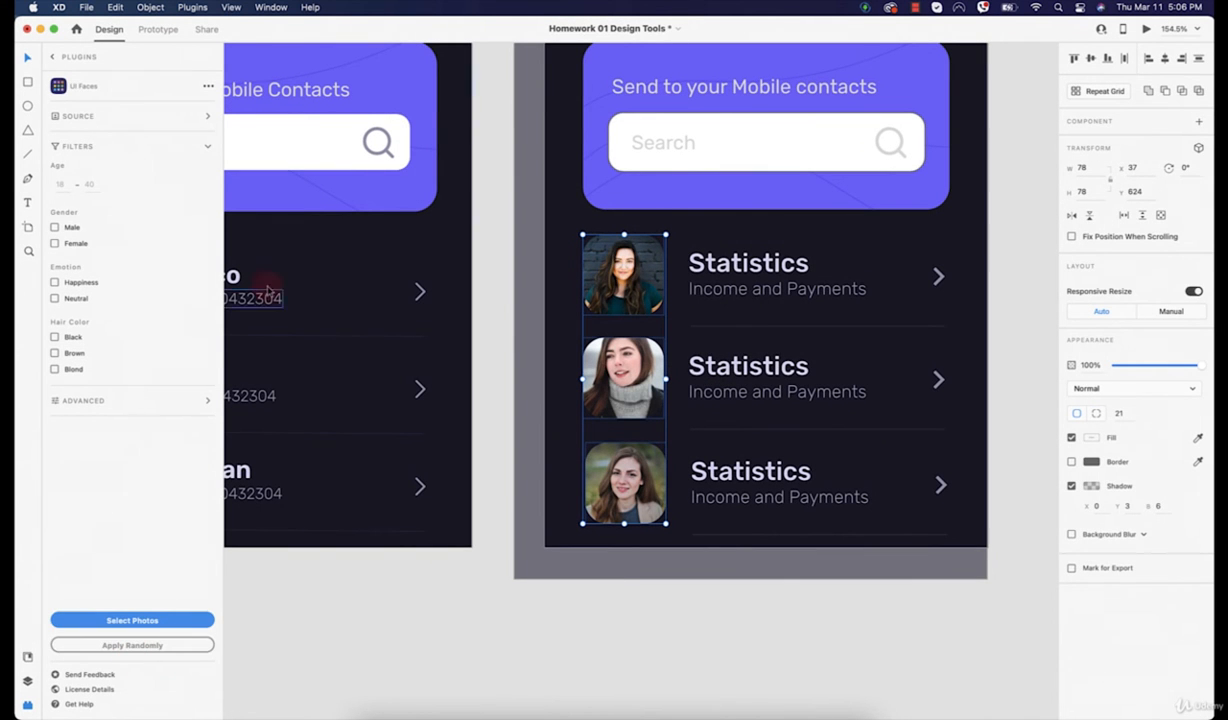
Step: Switch the photo source from Pexels.com to Unsplash.com, reapply random faces, then open Select Photos
left_click(112, 124)
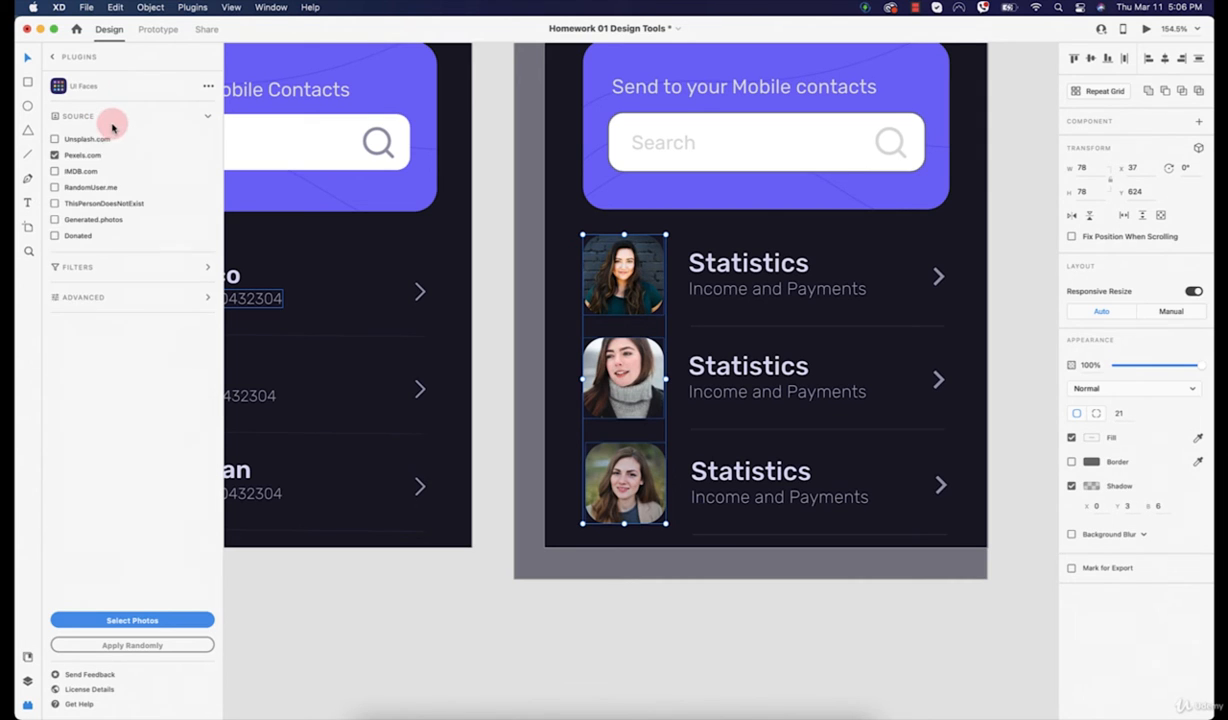
left_click(55, 155)
left_click(55, 139)
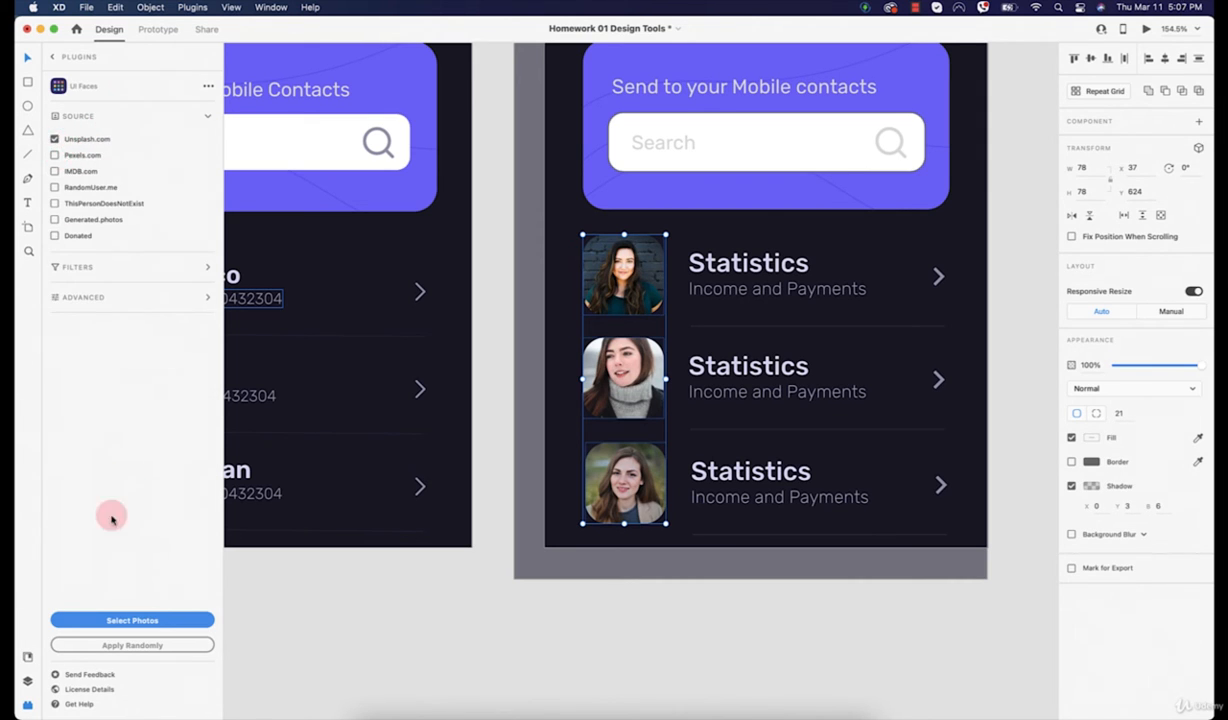
left_click(135, 644)
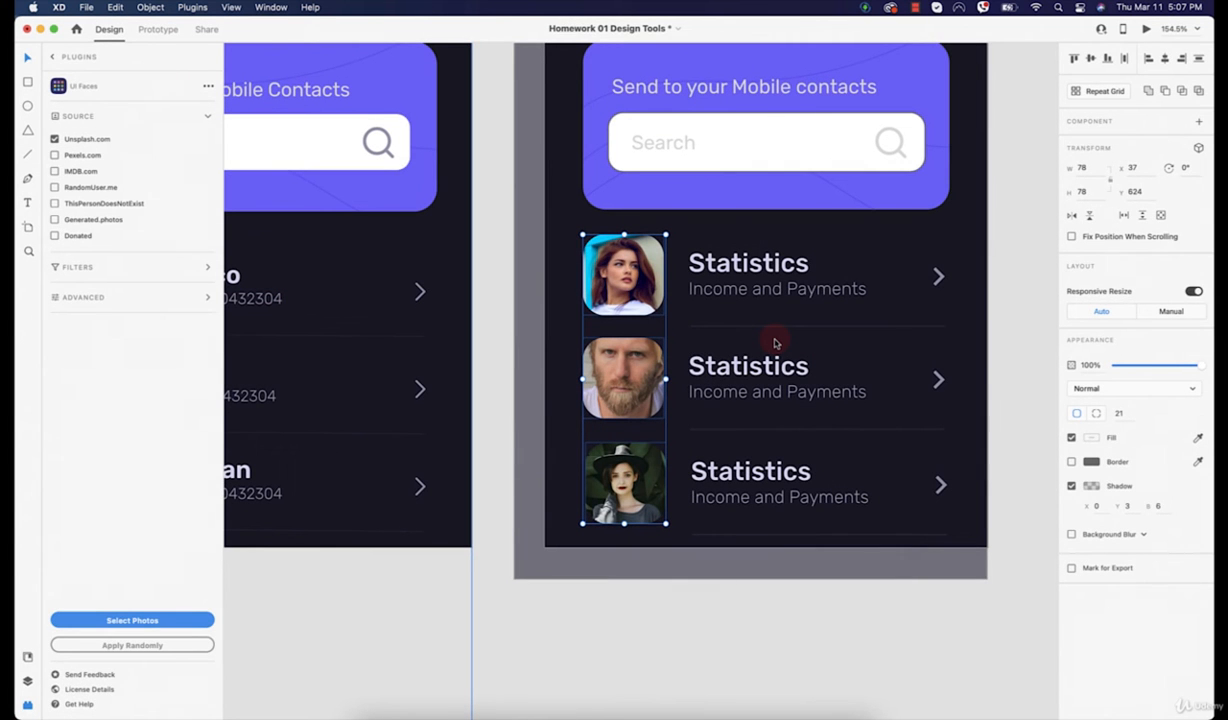
left_click(170, 645)
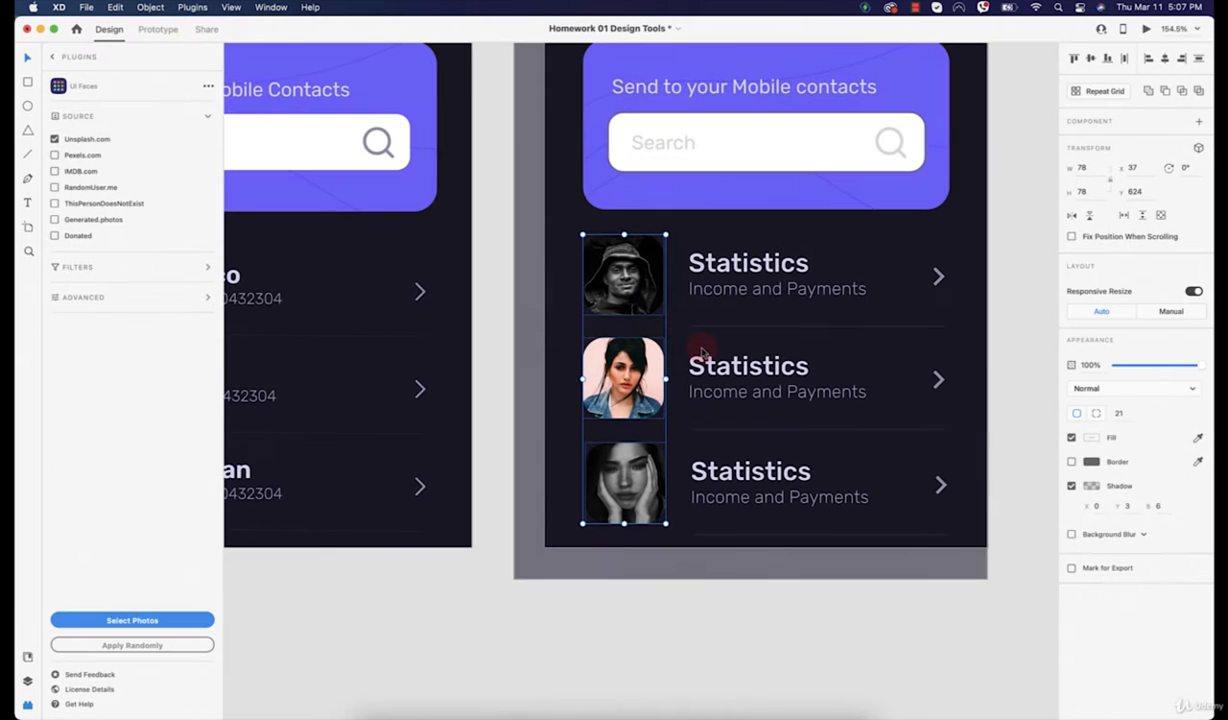
left_click(155, 620)
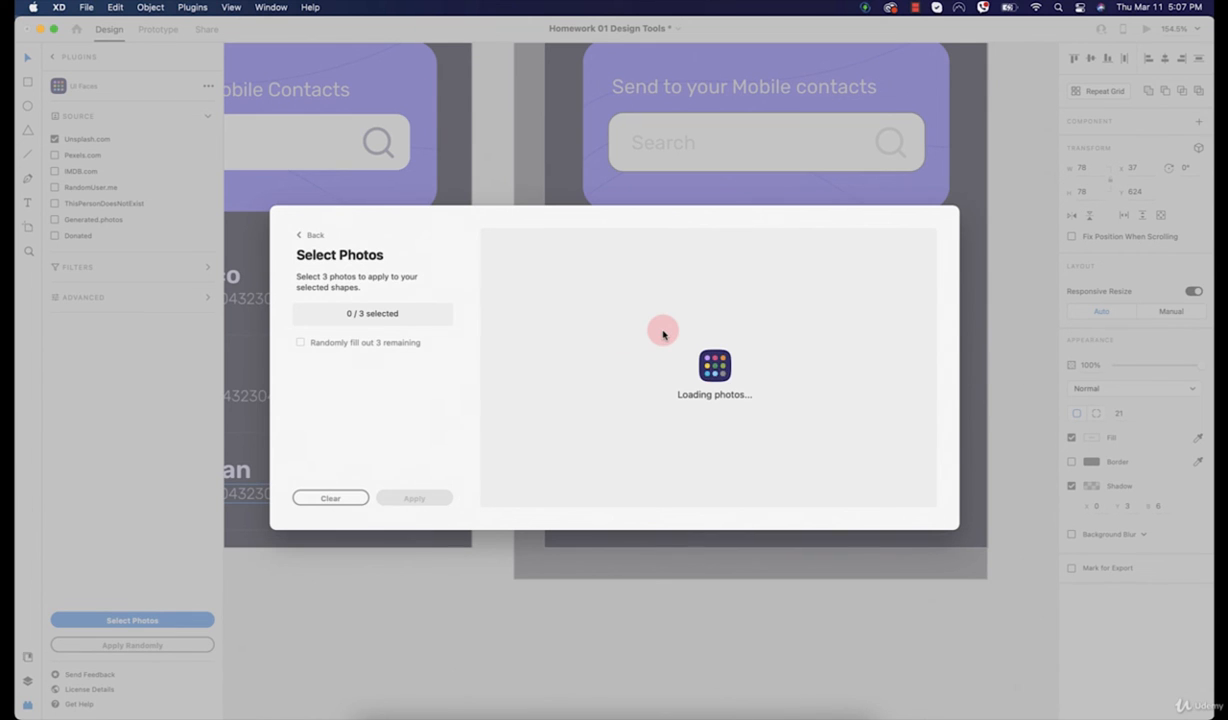
Step: Pick two women and a bearded man in Select Photos and apply them to the squares
scroll(755, 355, "down", 3)
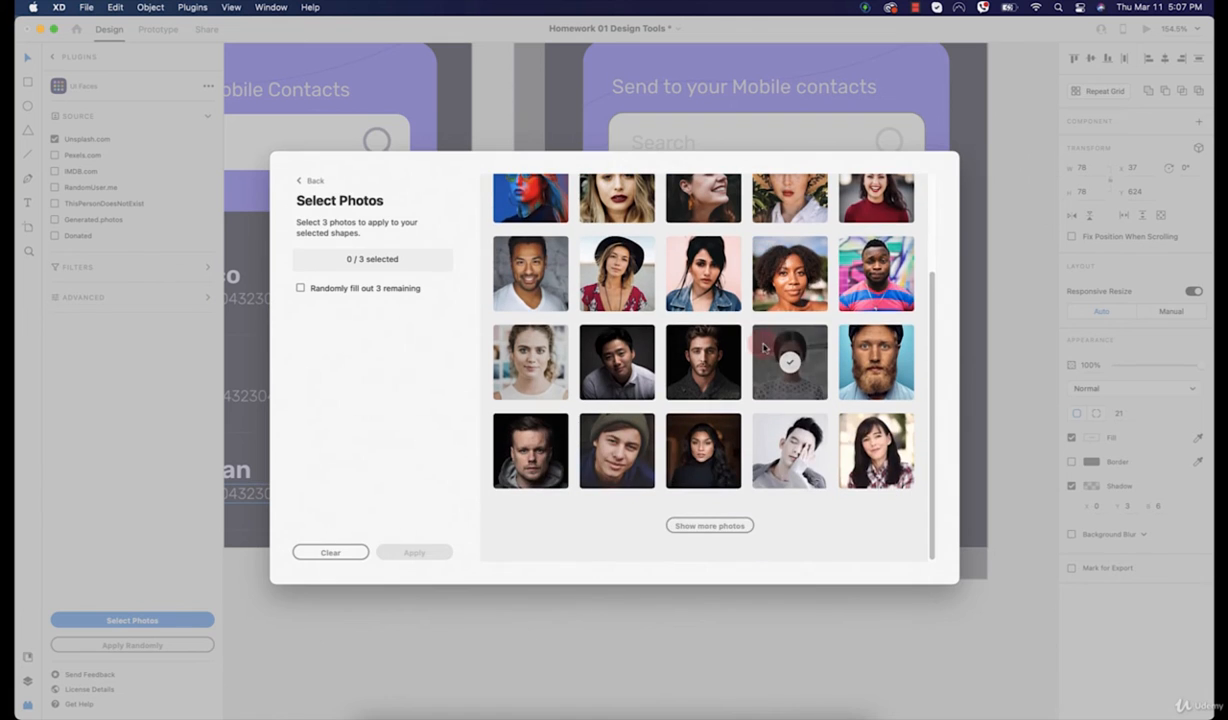
left_click(704, 363)
left_click(545, 370)
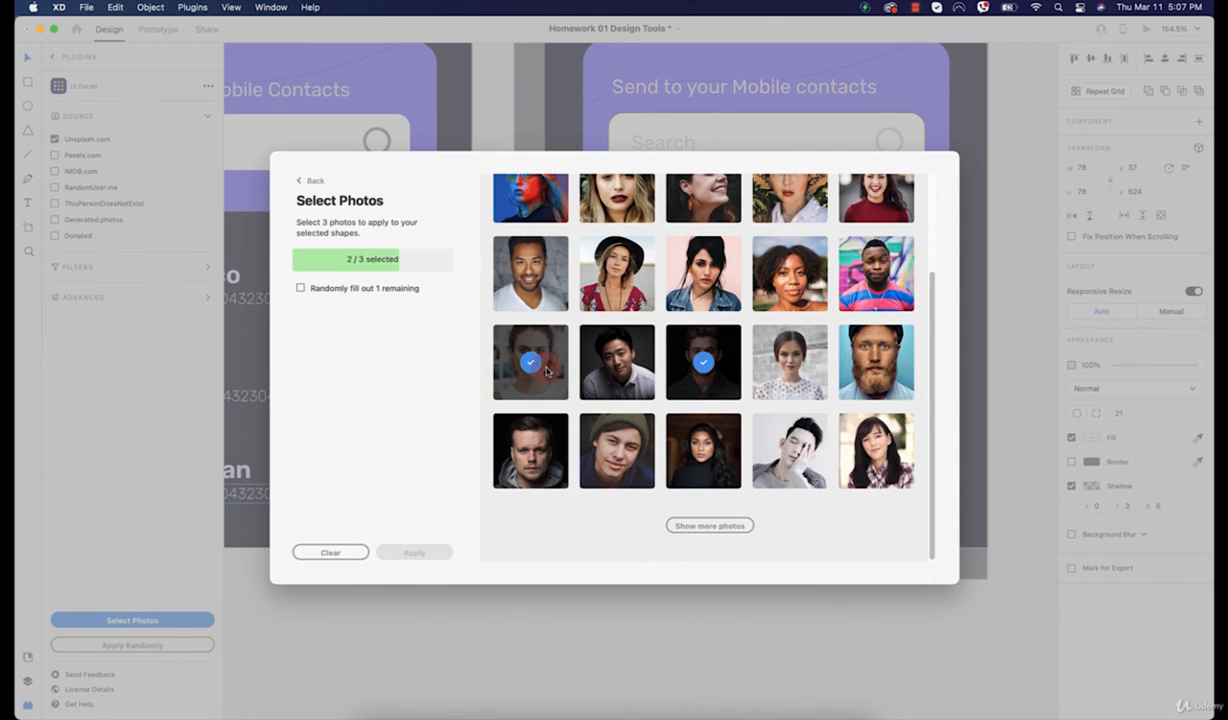
left_click(780, 358)
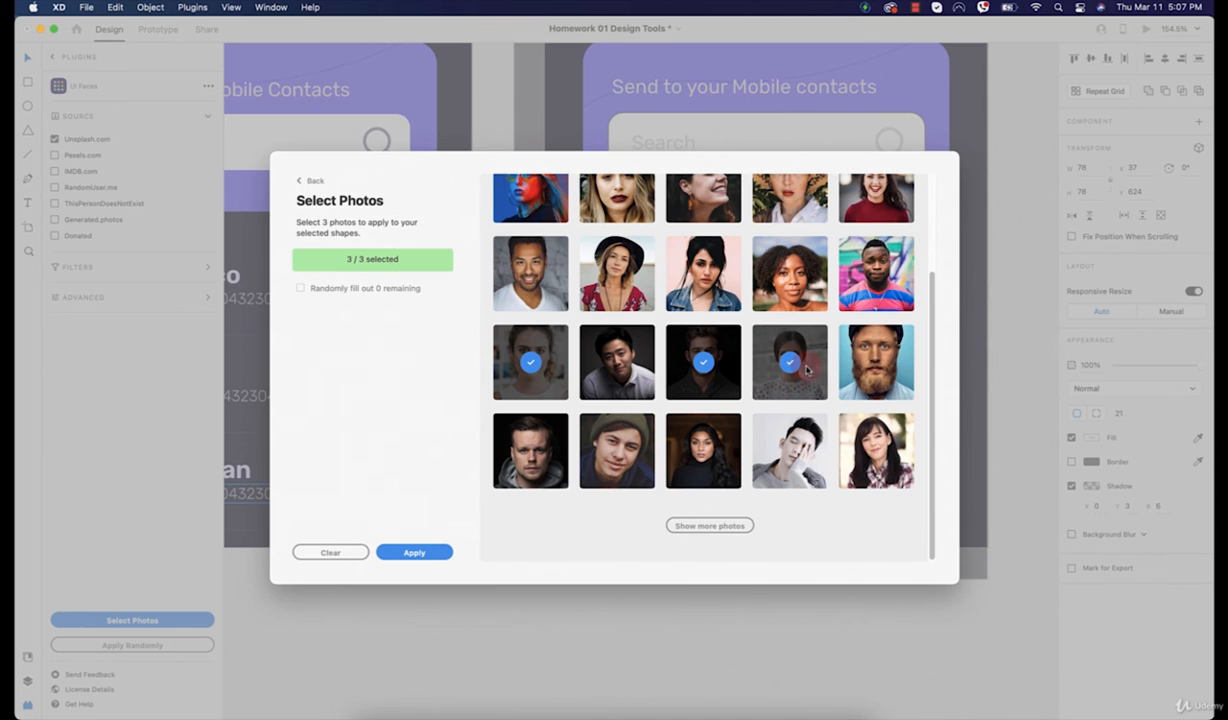
left_click(434, 552)
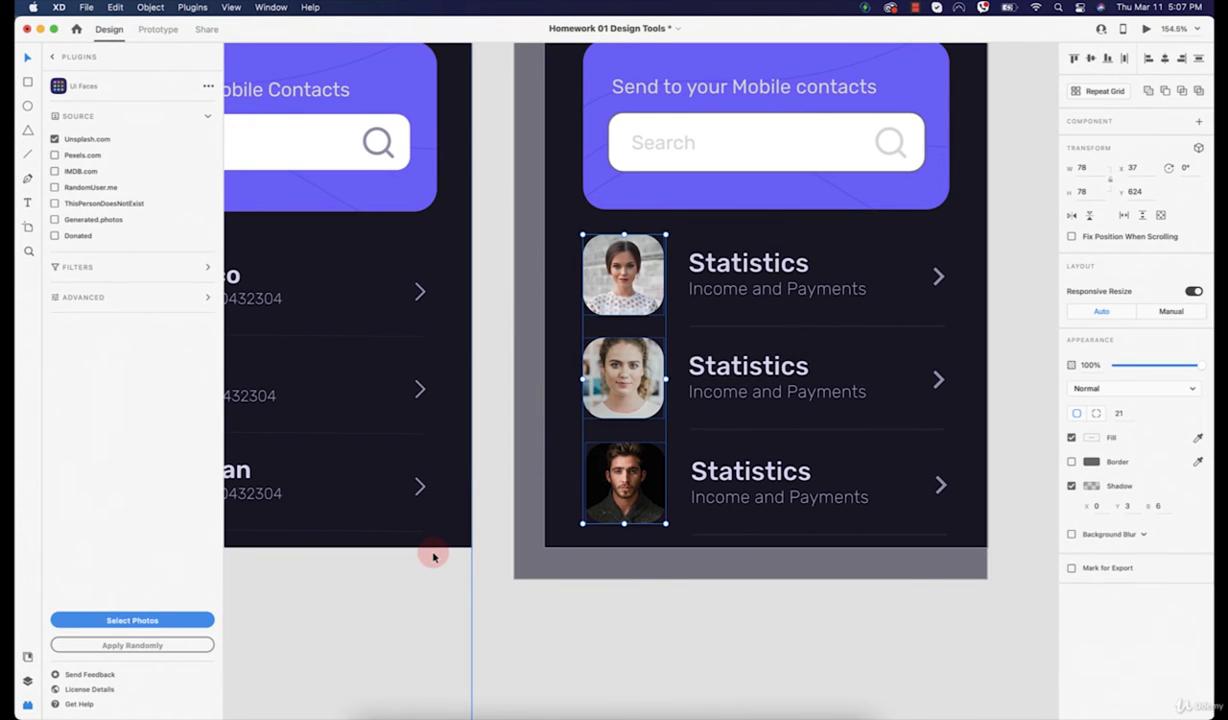
Step: Give the three avatars a border sampled from the subtitle's light grey-purple
left_click(710, 610)
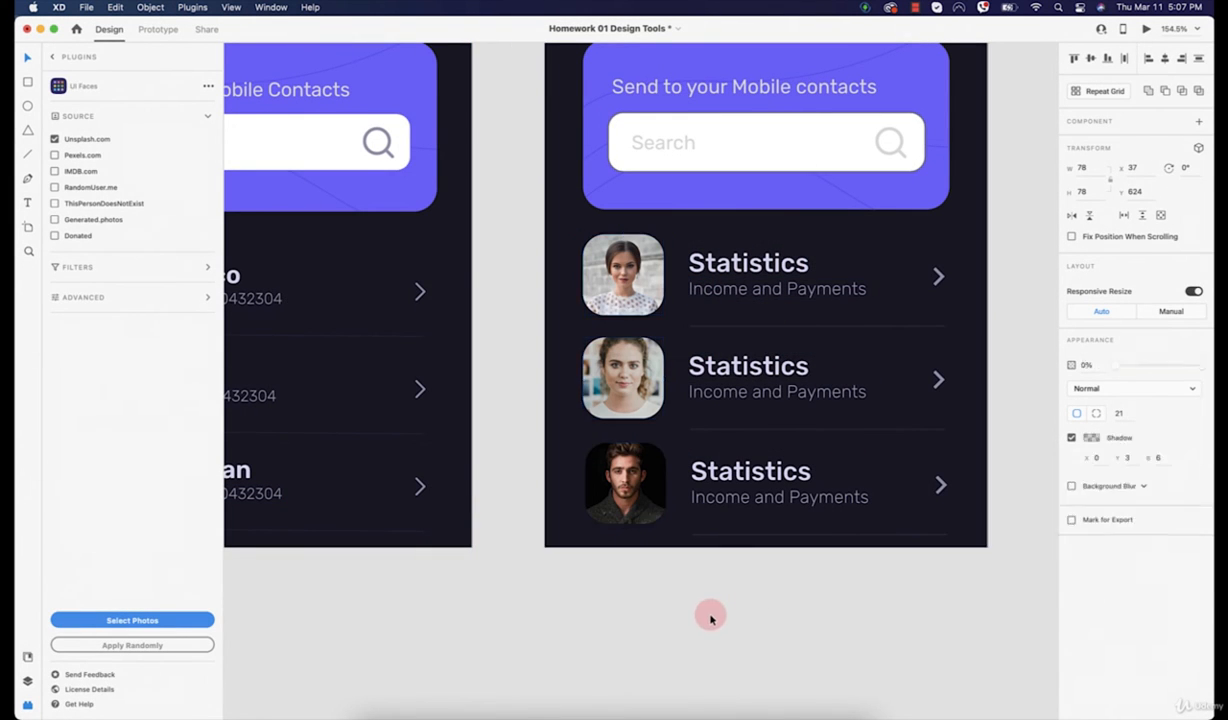
left_click(643, 509)
scroll(735, 591, "down", 3)
scroll(704, 550, "up", 5)
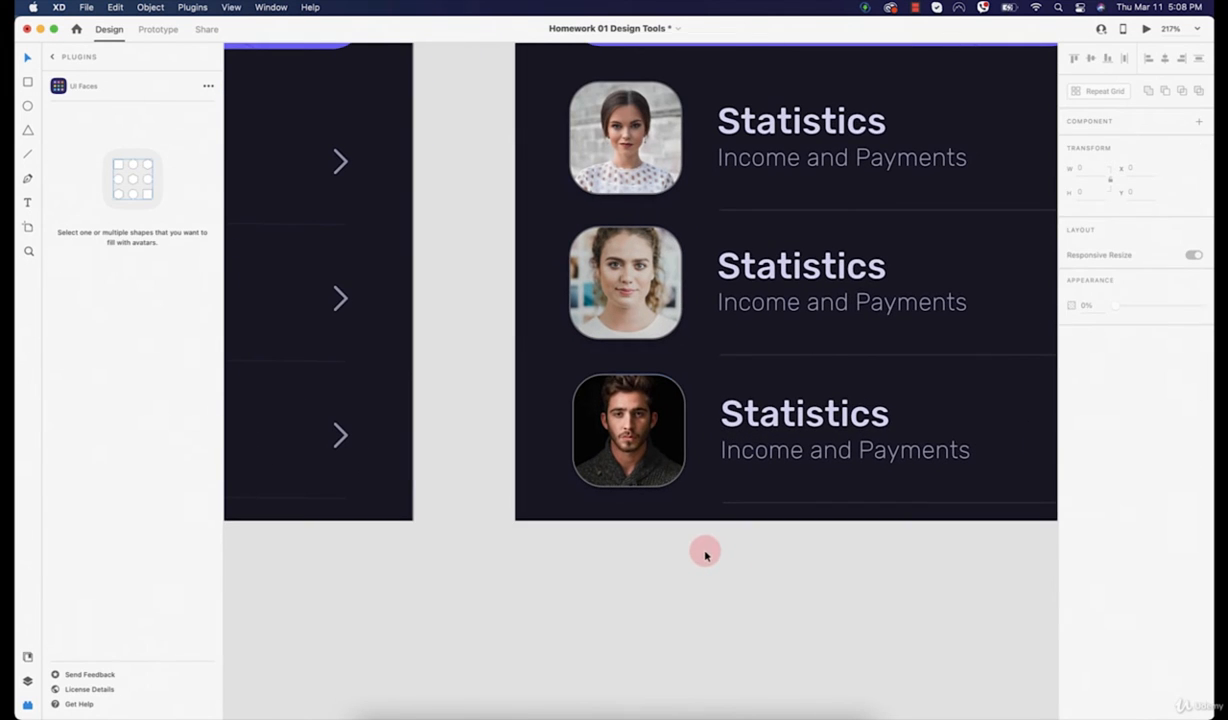
left_click(600, 182, "shift")
left_click(1197, 461)
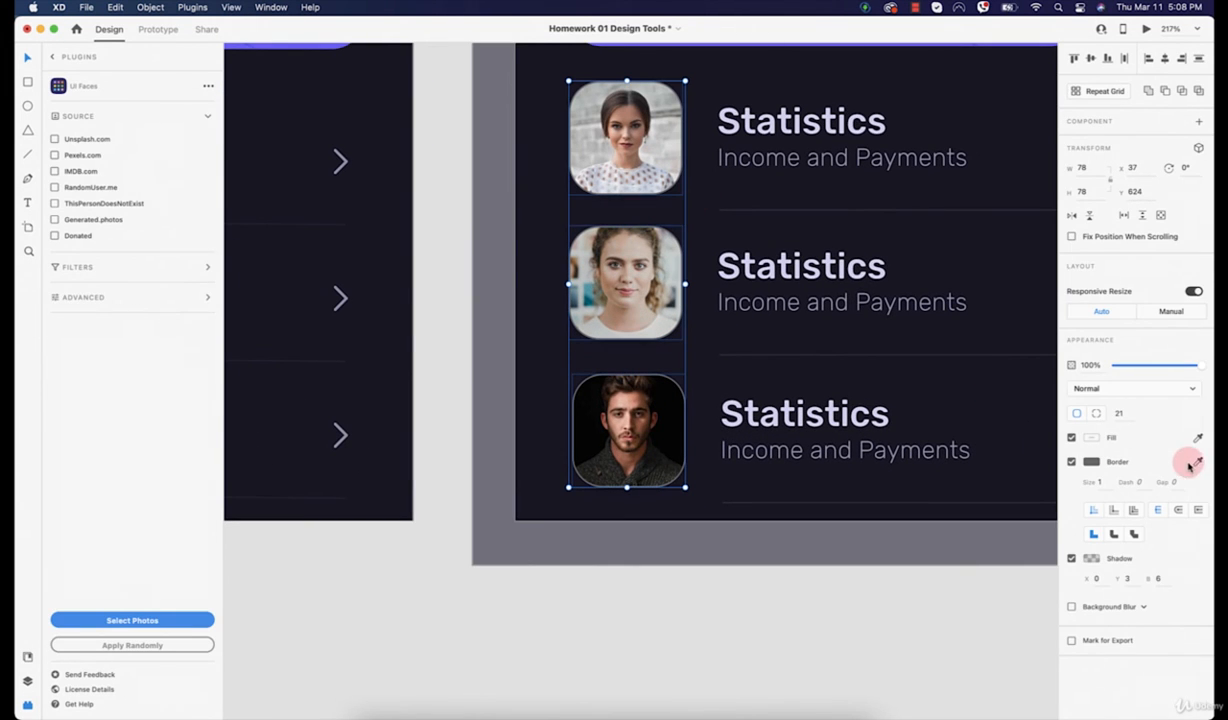
left_click(841, 450)
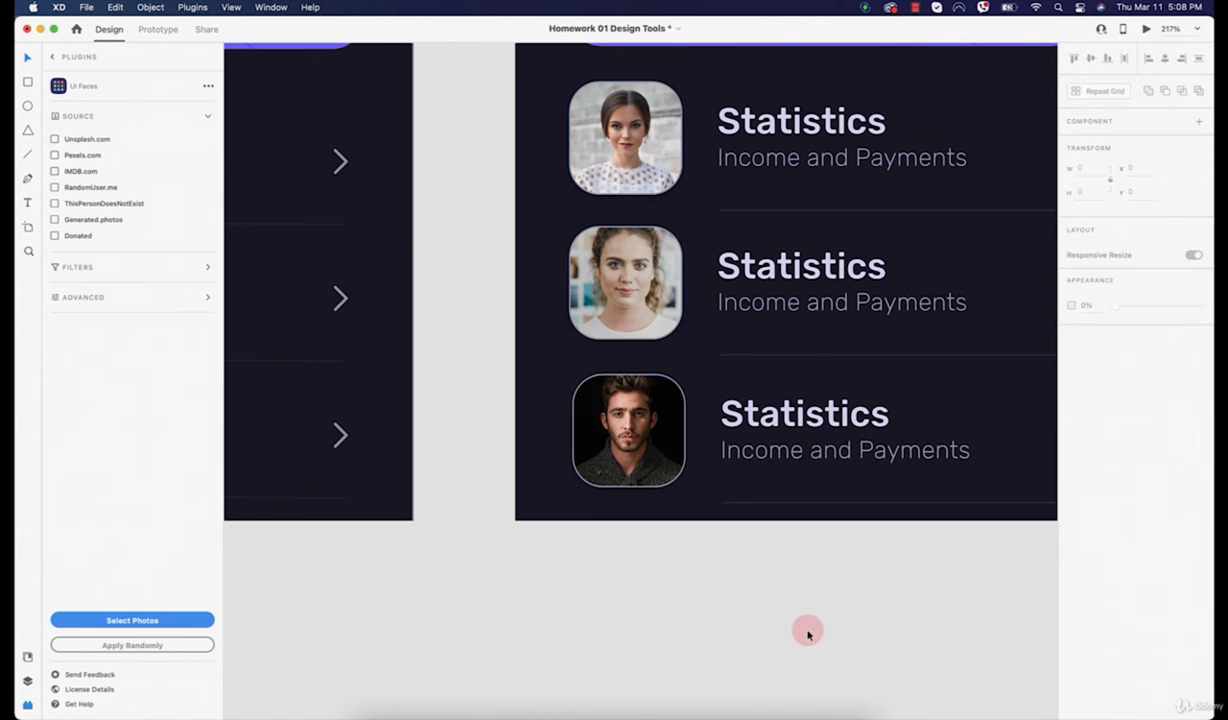
Step: Review the bordered avatars against the dark background panel
left_click(806, 633)
scroll(806, 633, "down", 5)
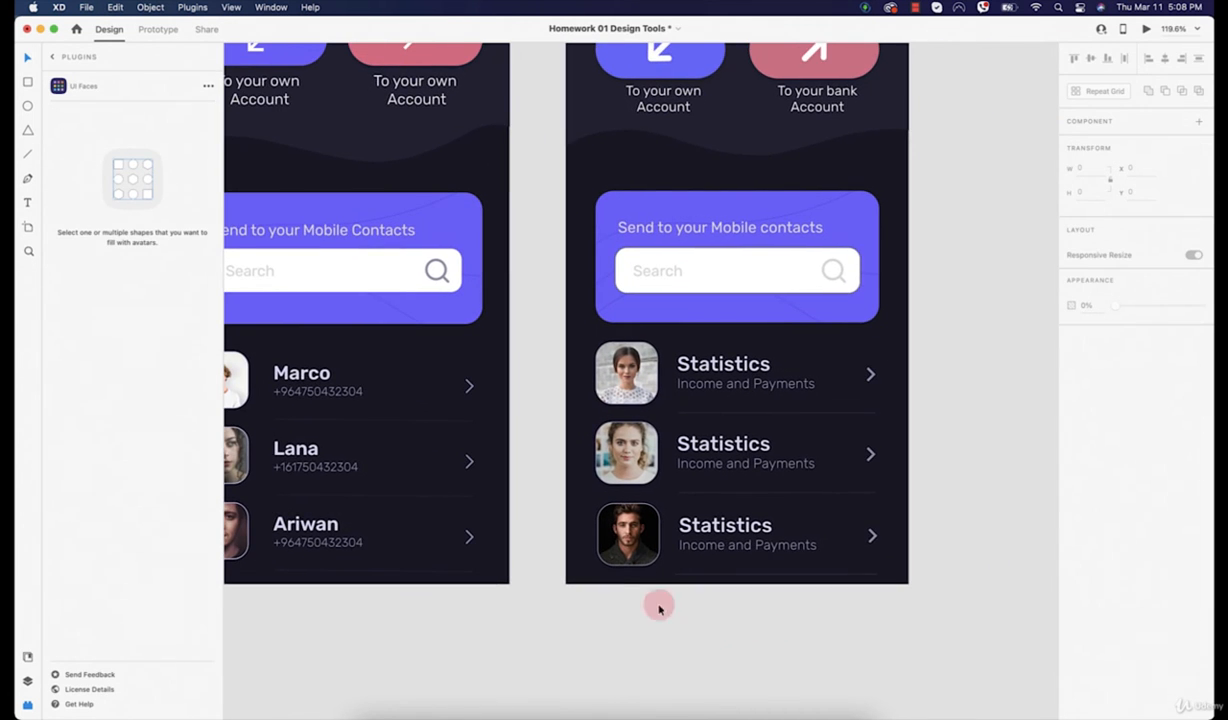
scroll(657, 605, "up", 5)
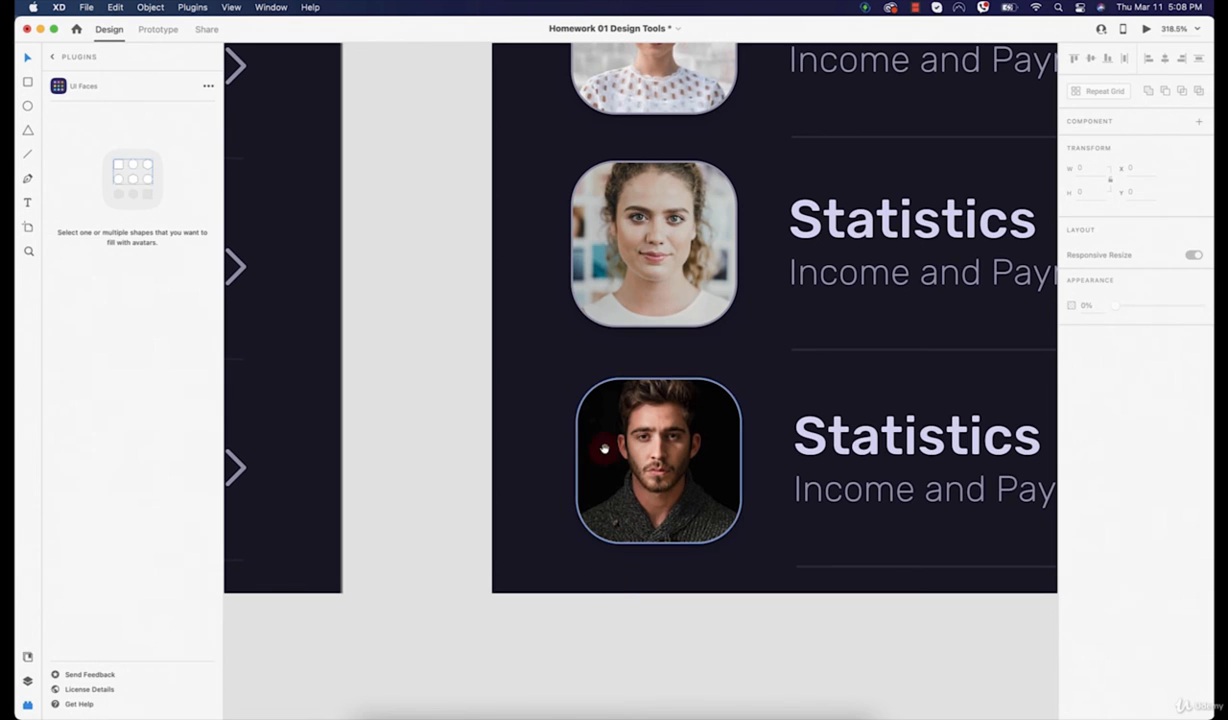
scroll(620, 530, "up", 1)
left_click(633, 492)
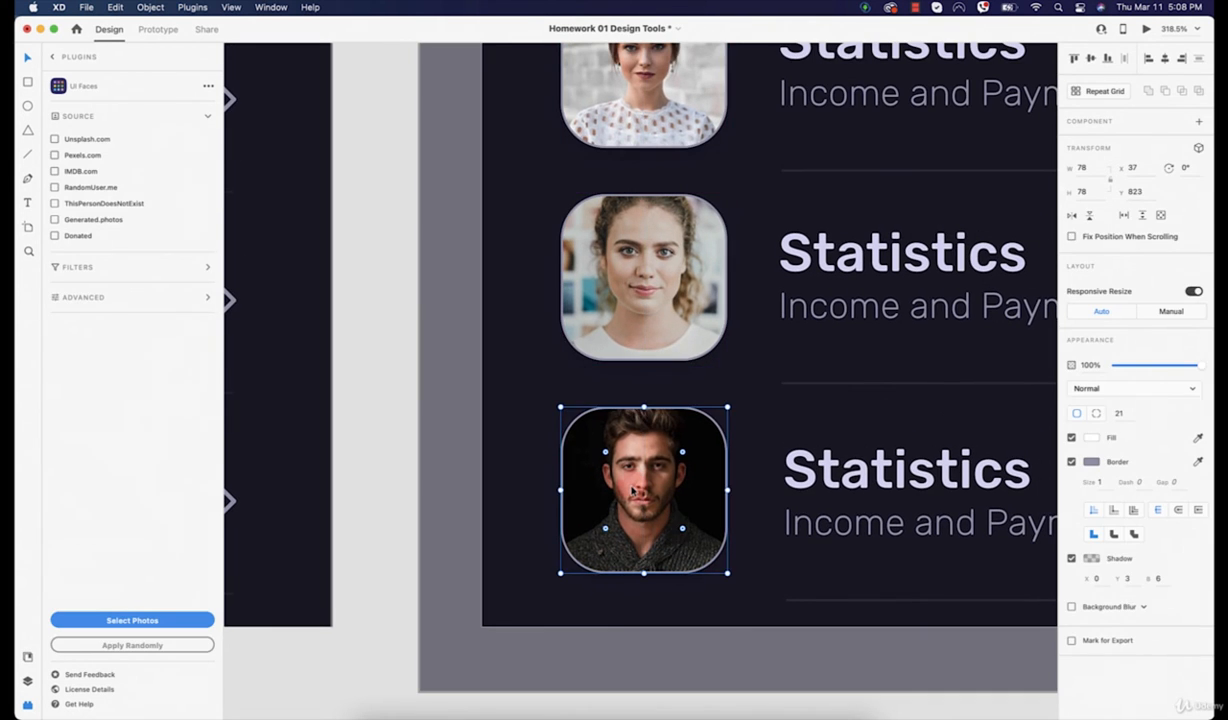
left_click(708, 616)
scroll(706, 618, "down", 5)
scroll(706, 618, "down", 4)
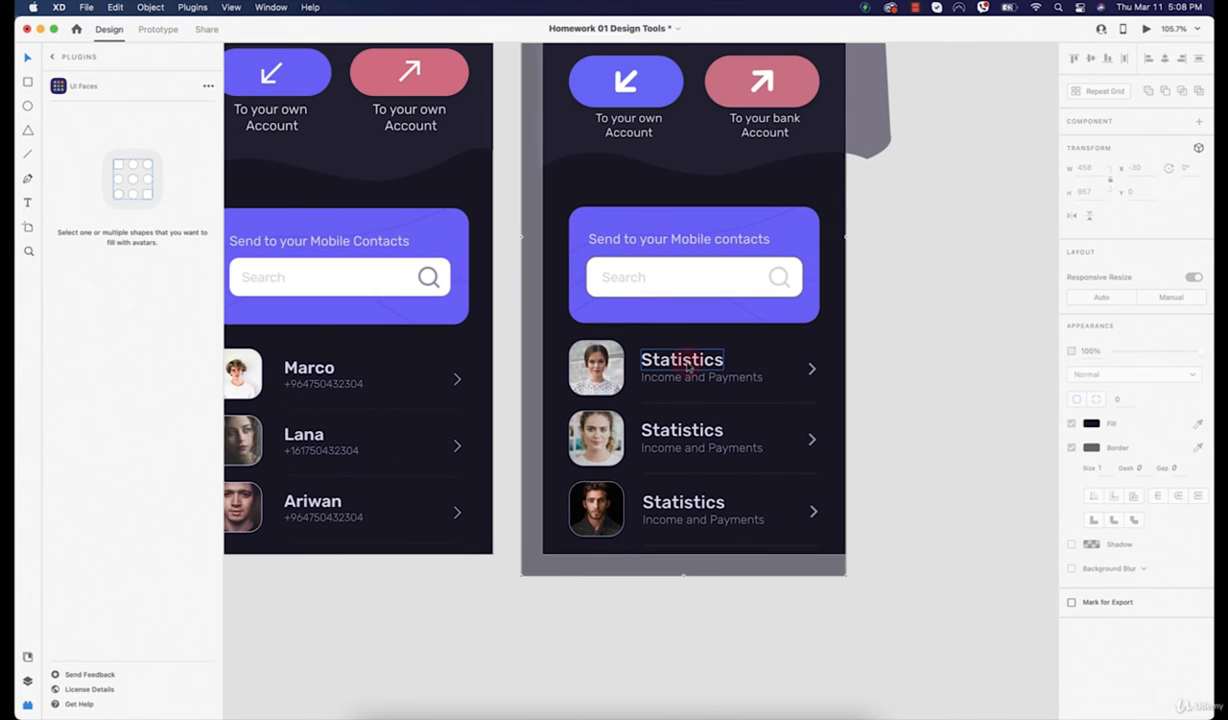
Step: Retitle the rows Lana, Meghan and Harry, and begin entering a phone number under Lana
left_click(687, 364)
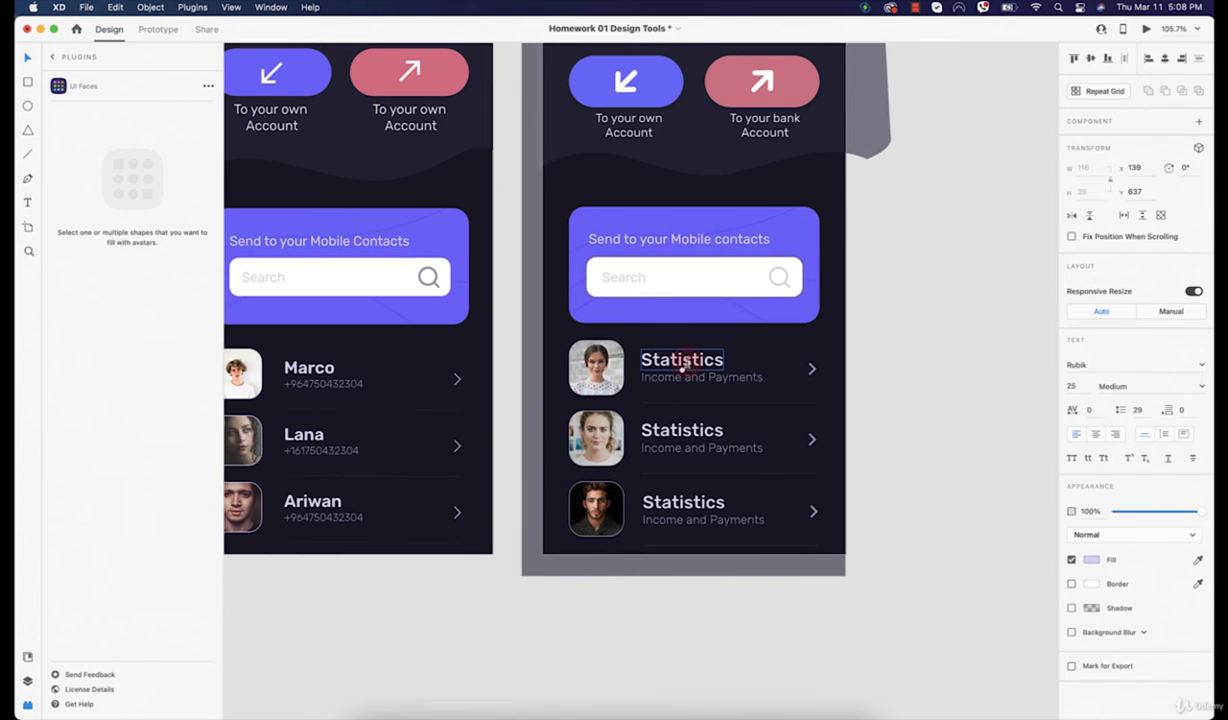
double_click(687, 363)
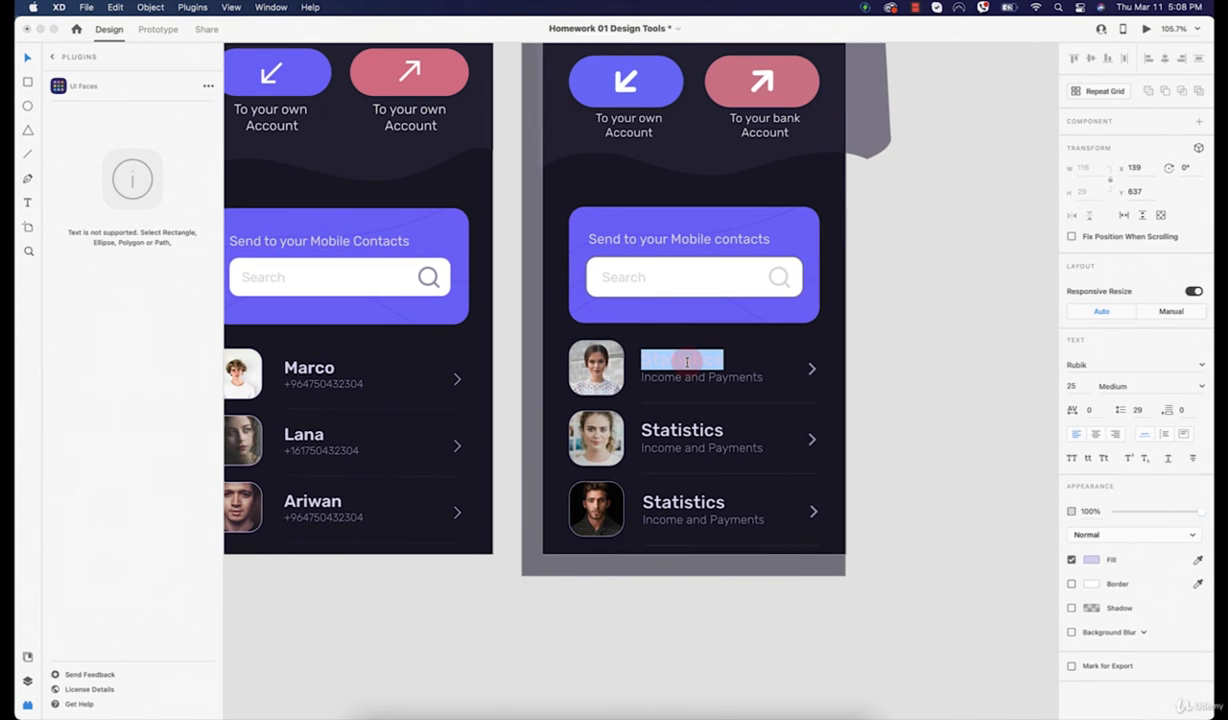
type("ana")
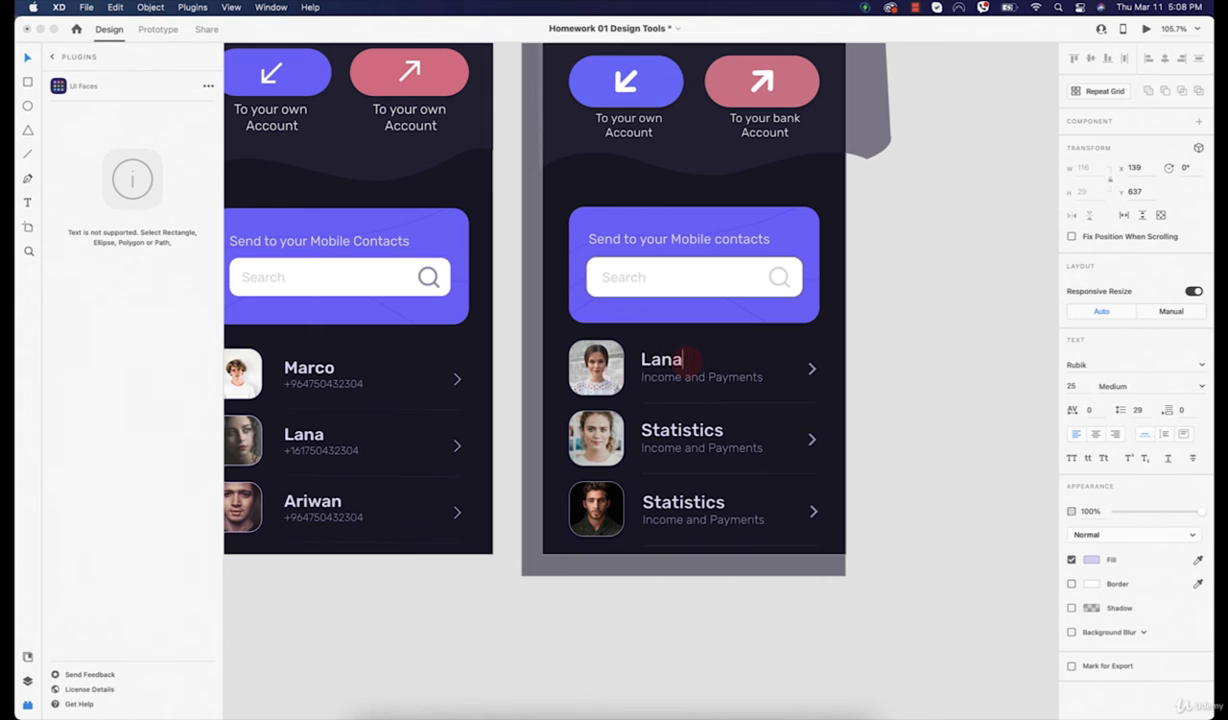
double_click(674, 431)
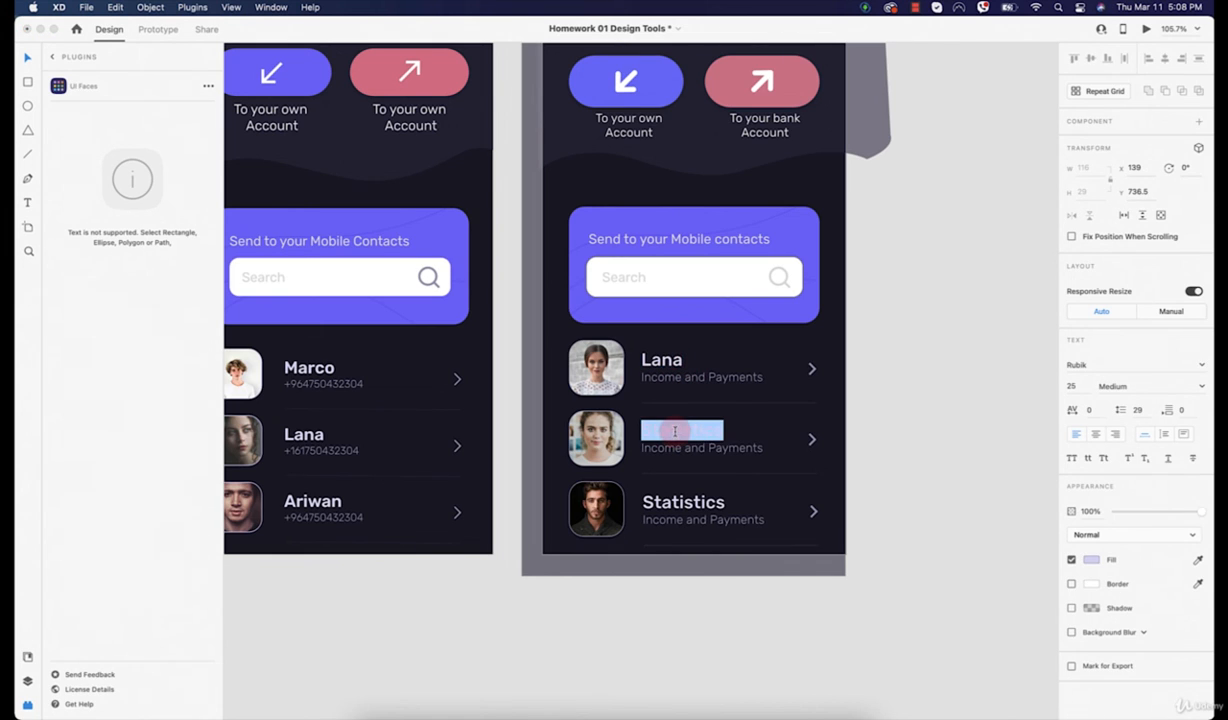
type("Meghan")
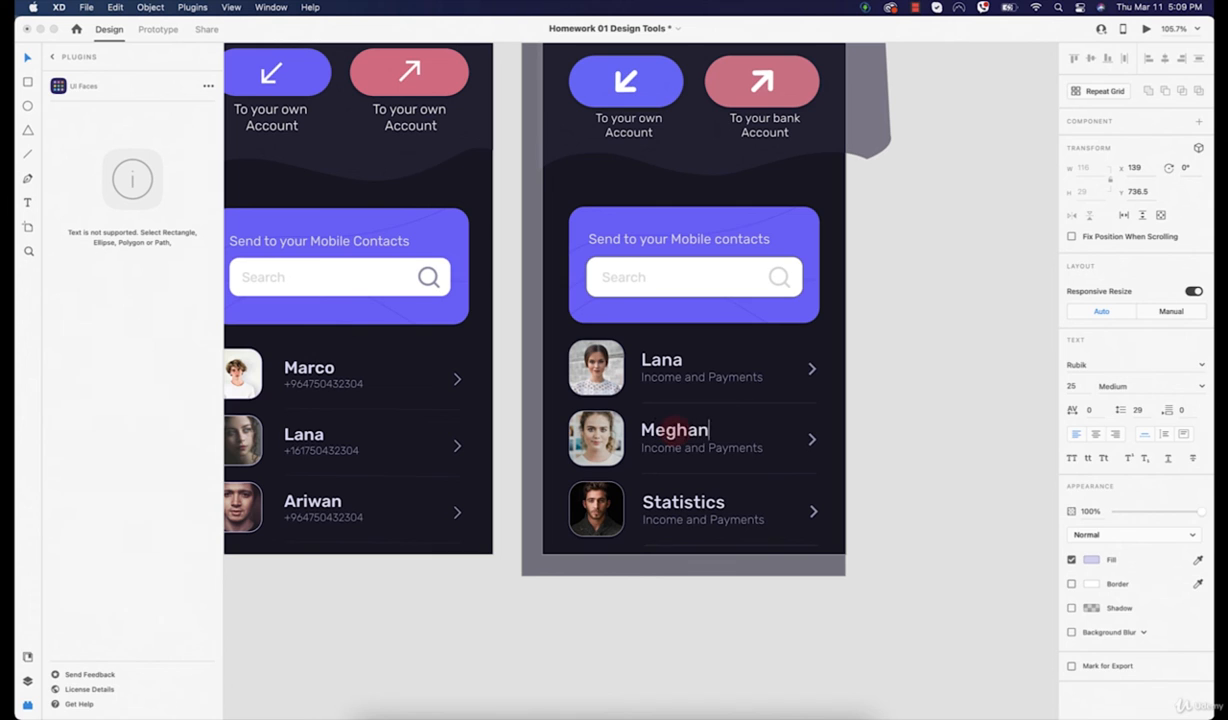
double_click(686, 501)
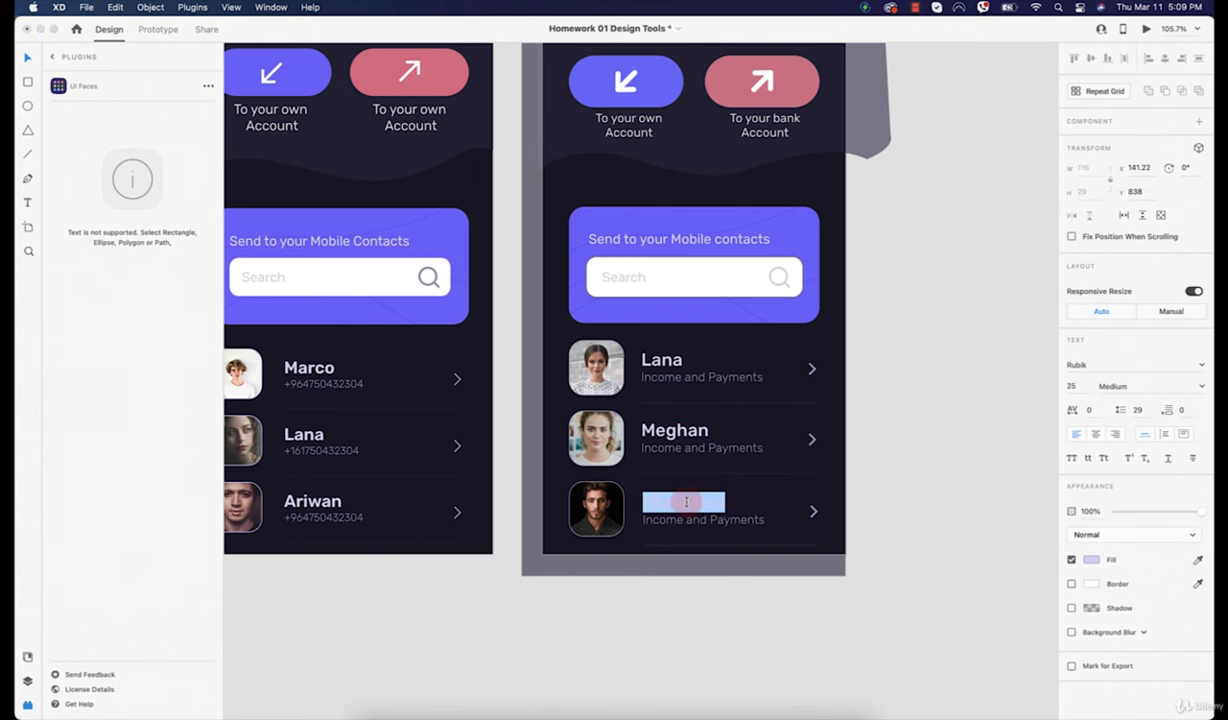
type("Harry")
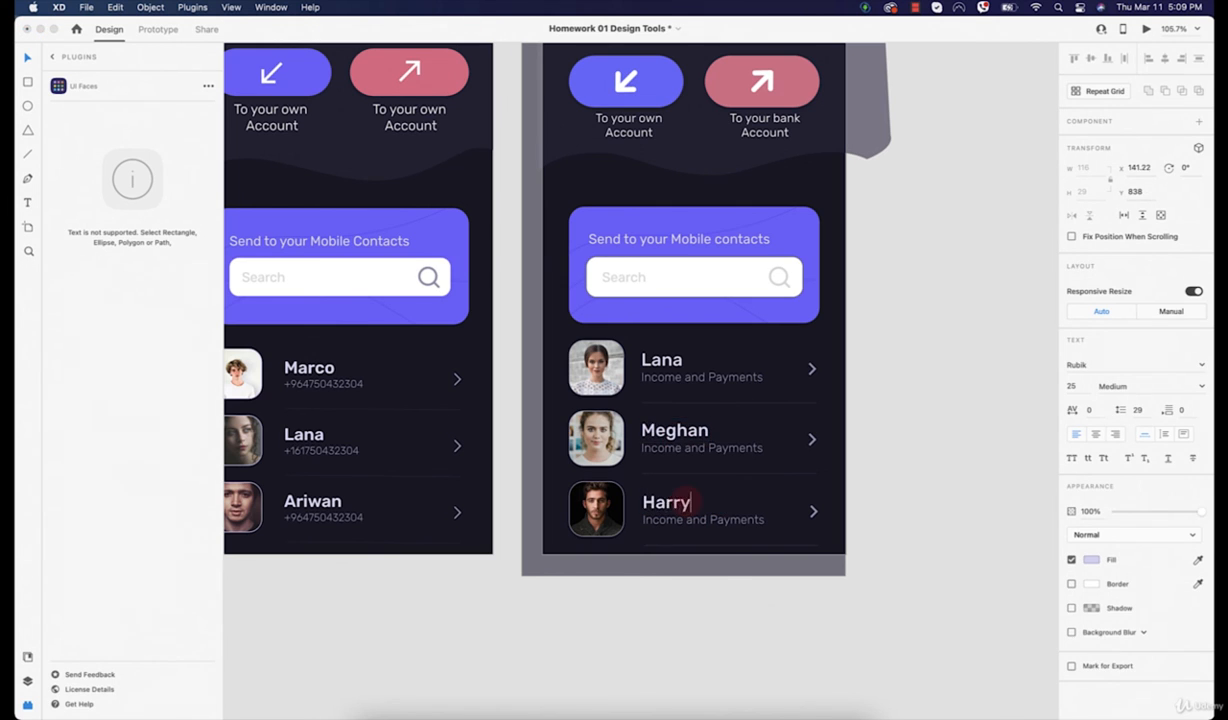
left_click(27, 57)
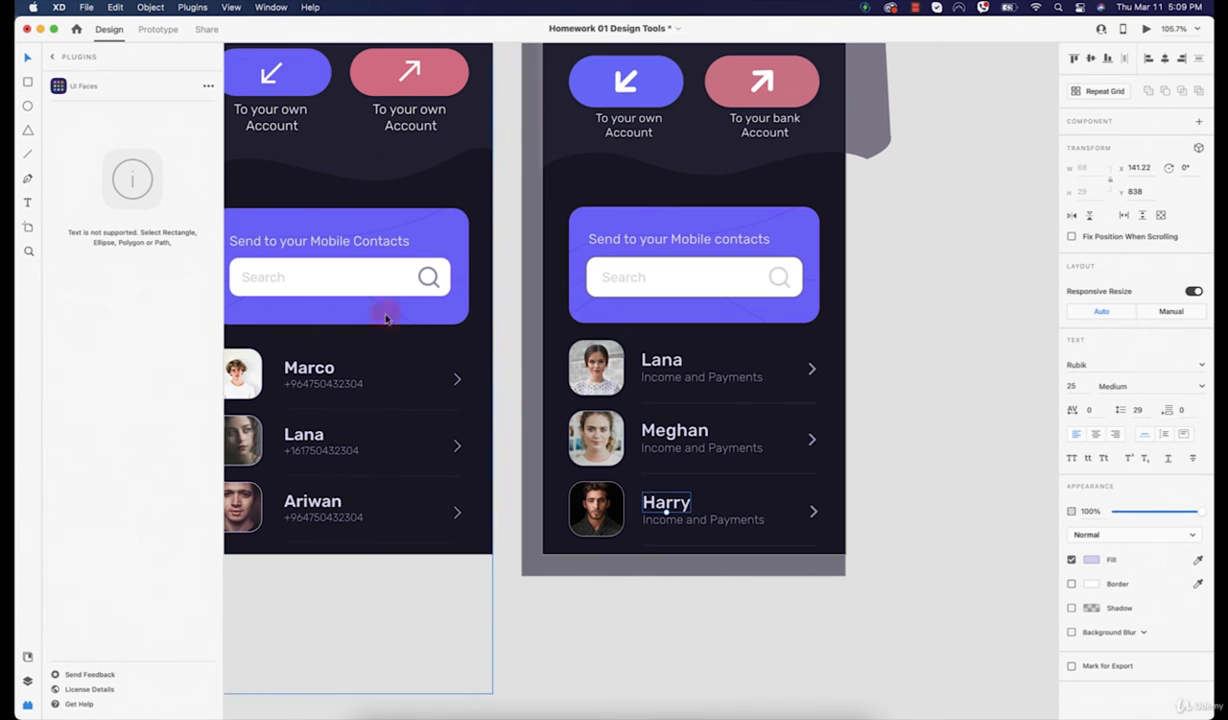
double_click(697, 375)
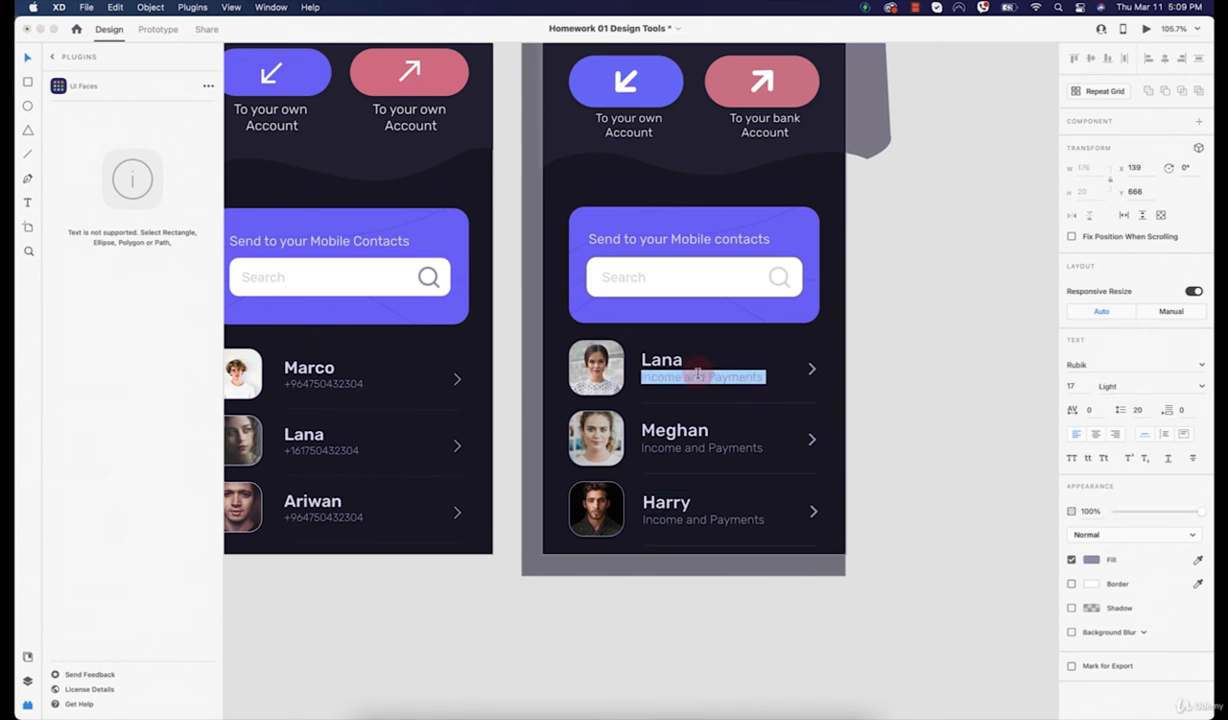
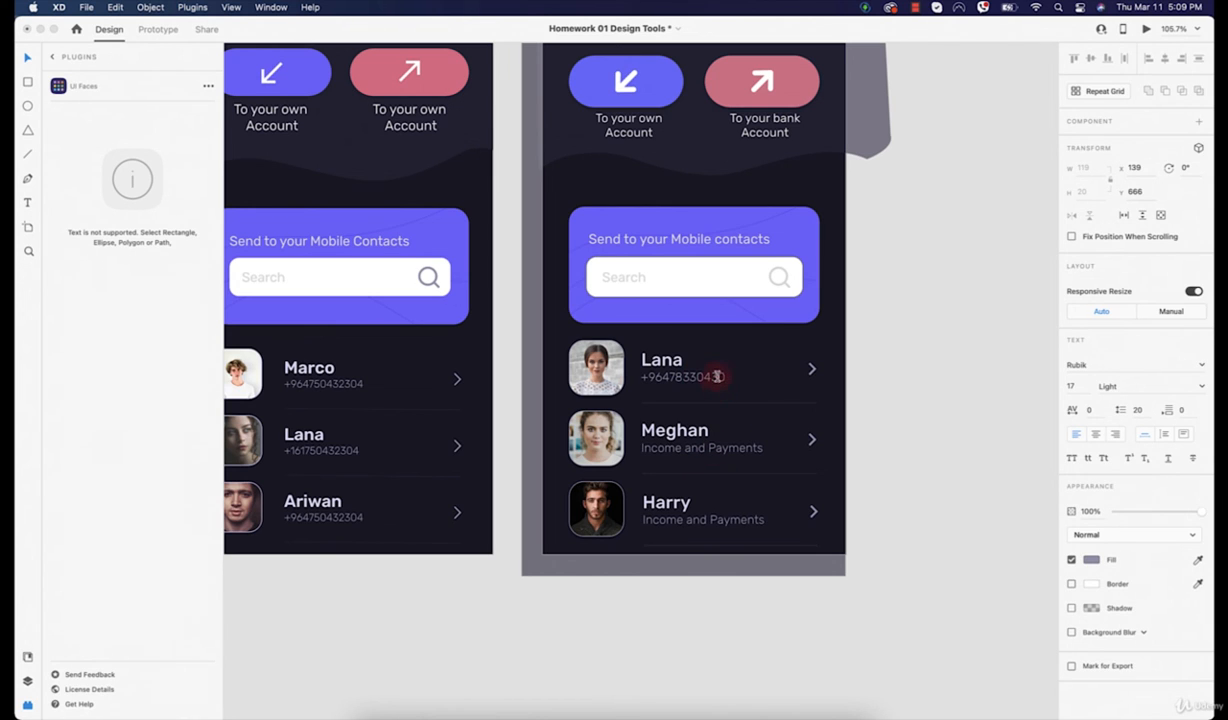
Step: Replace Meghan's 'Income' subtitle with a phone number, starting from a copy of Lana's number
double_click(717, 376)
key("super+c")
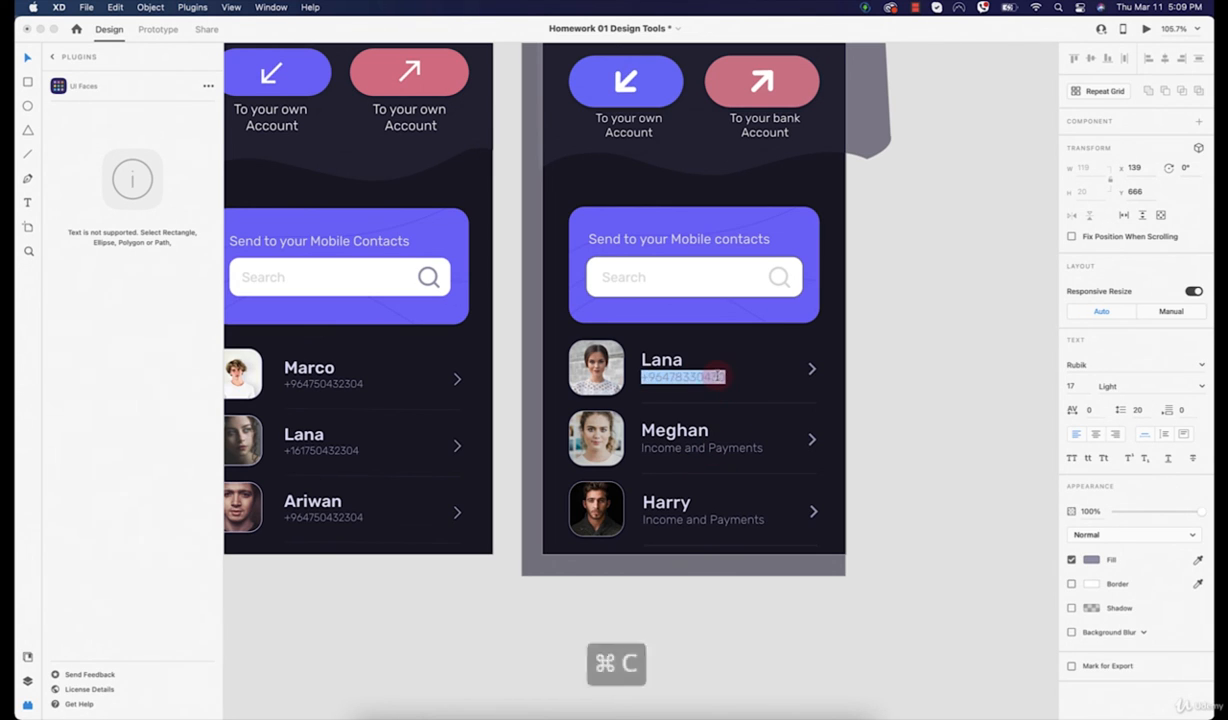
double_click(724, 448)
key("super+v")
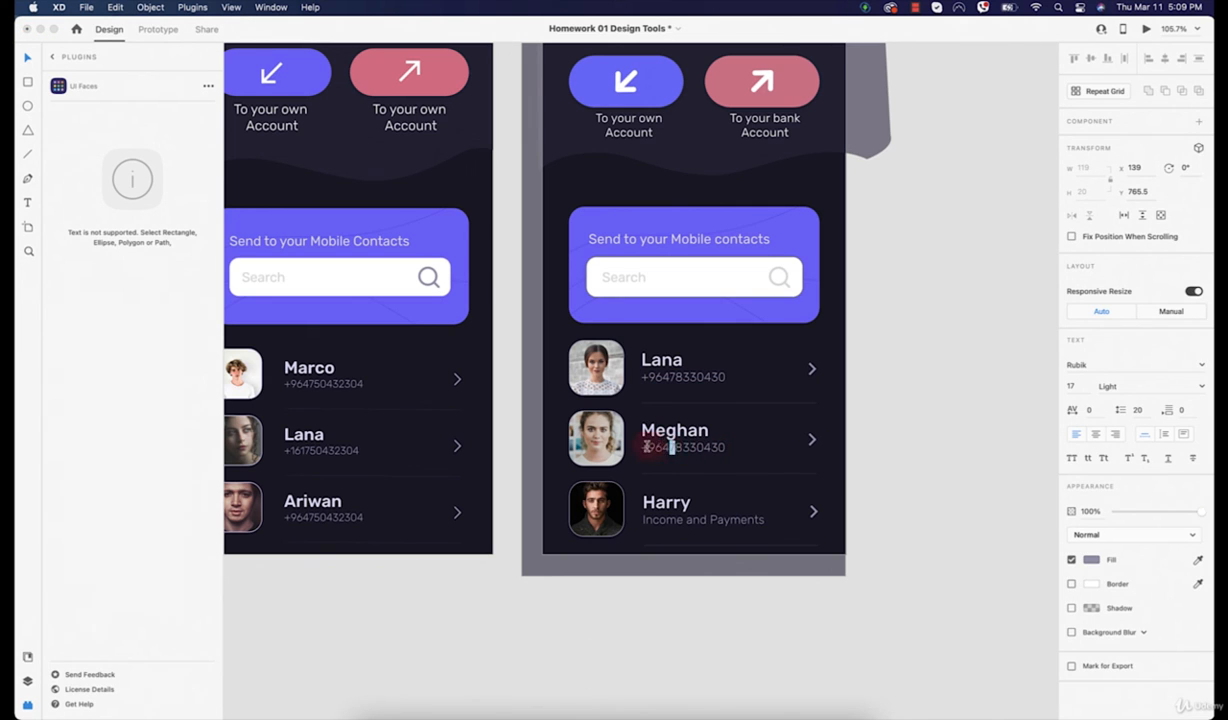
left_click_drag(647, 447, 760, 445)
type("16034840")
key("super+a")
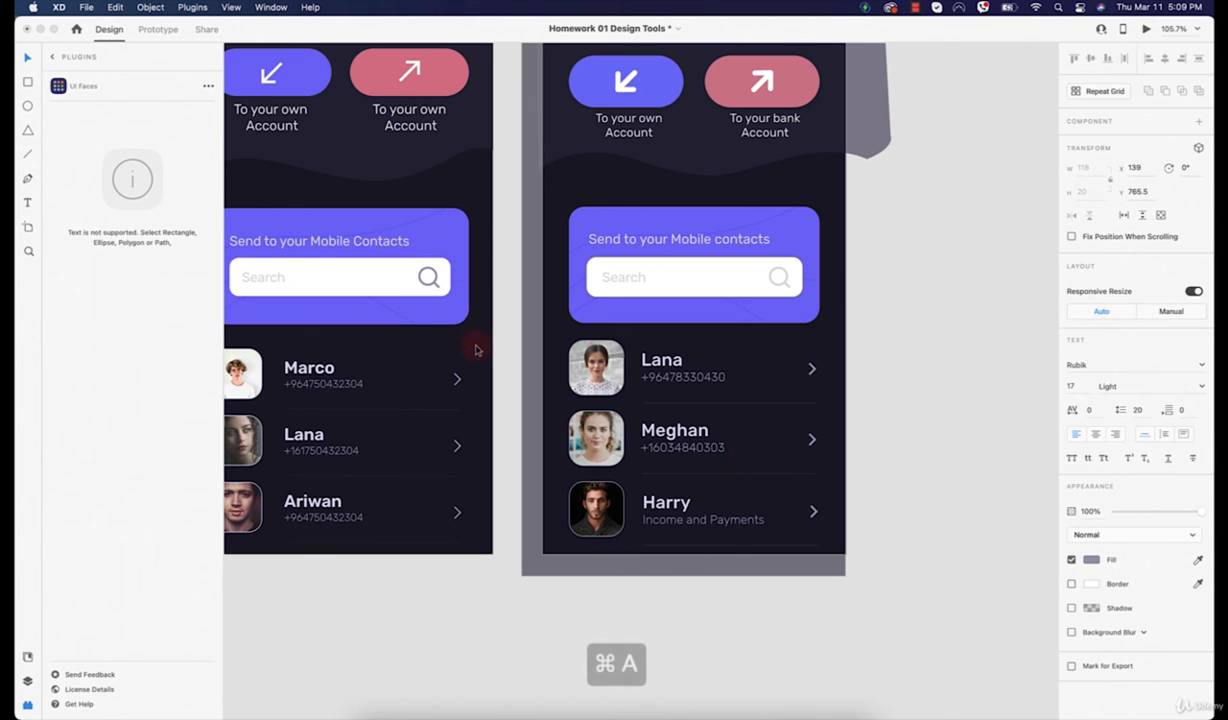
Step: Replace Harry's 'Payments' subtitle with his own phone number and deselect
double_click(680, 521)
key("super+v")
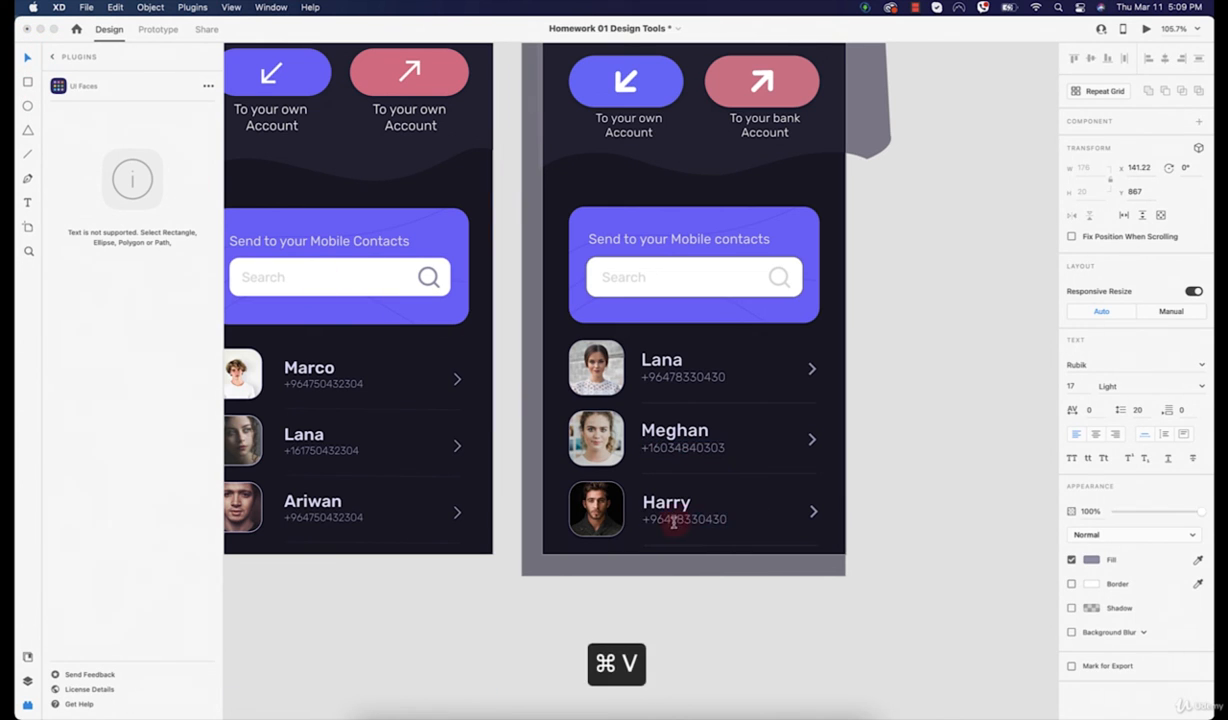
left_click_drag(650, 520, 757, 527)
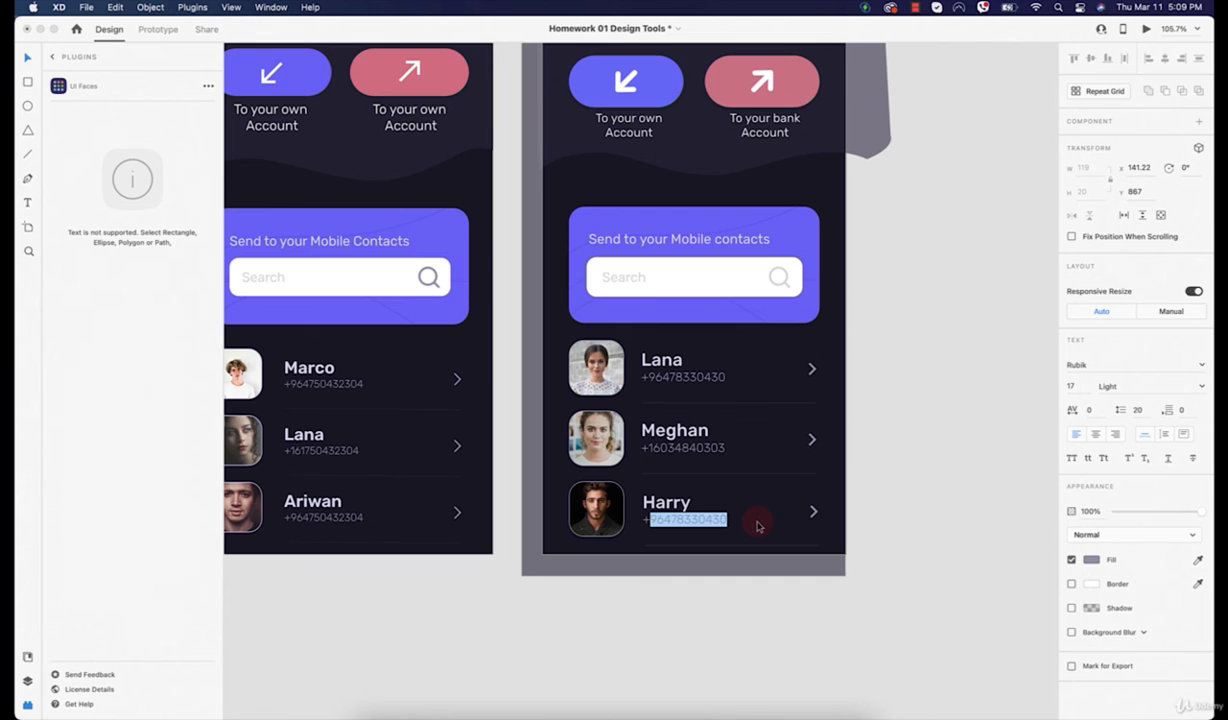
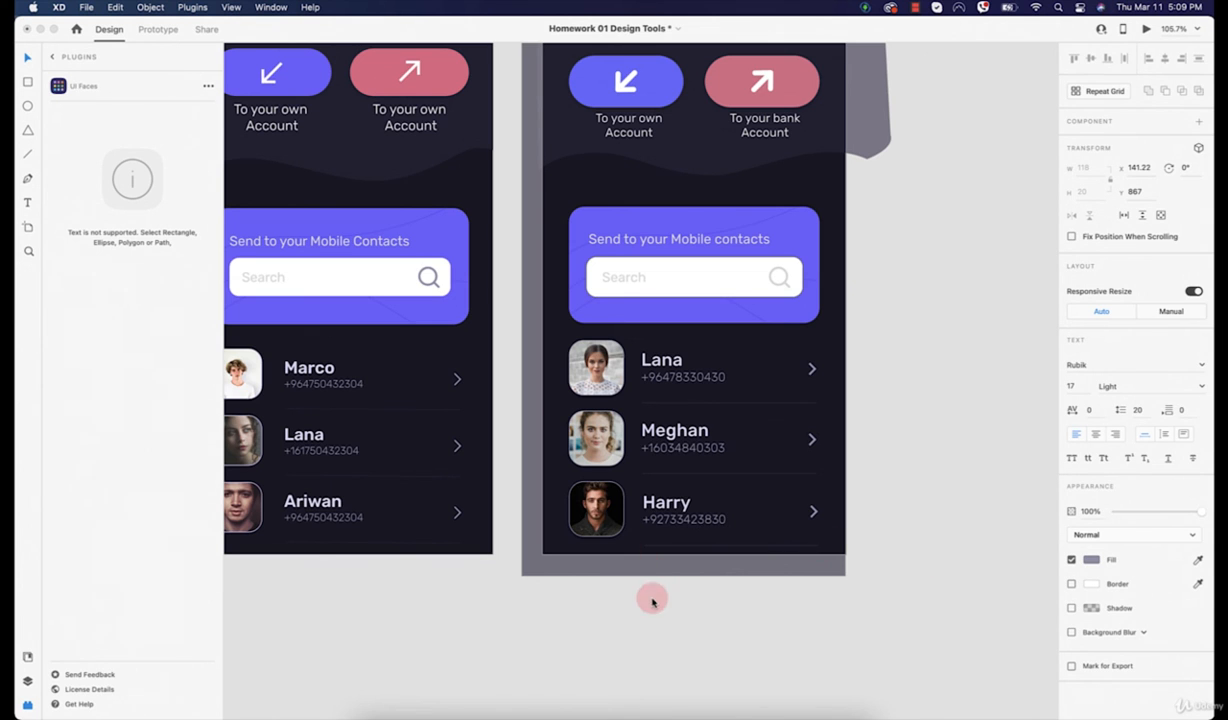
key("Escape")
left_click(650, 631)
Step: Zoom out to show all four artboards and switch to Prototype mode
scroll(659, 641, "down", 5)
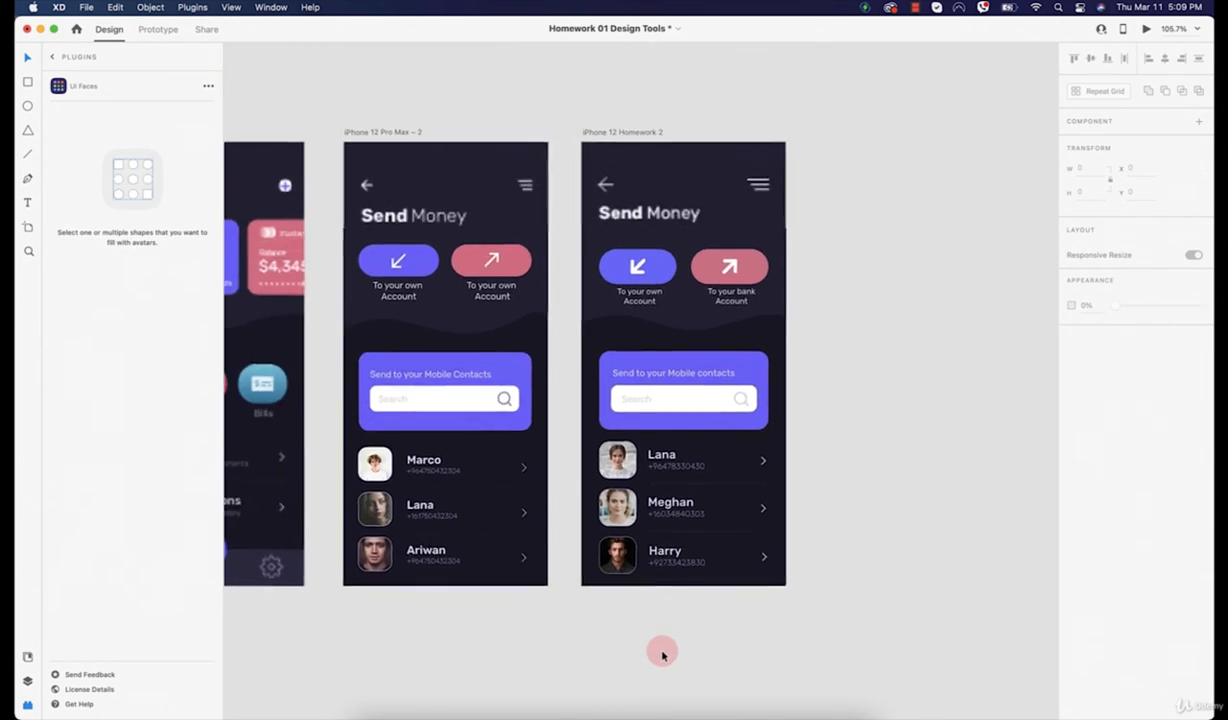
scroll(606, 515, "left", 1)
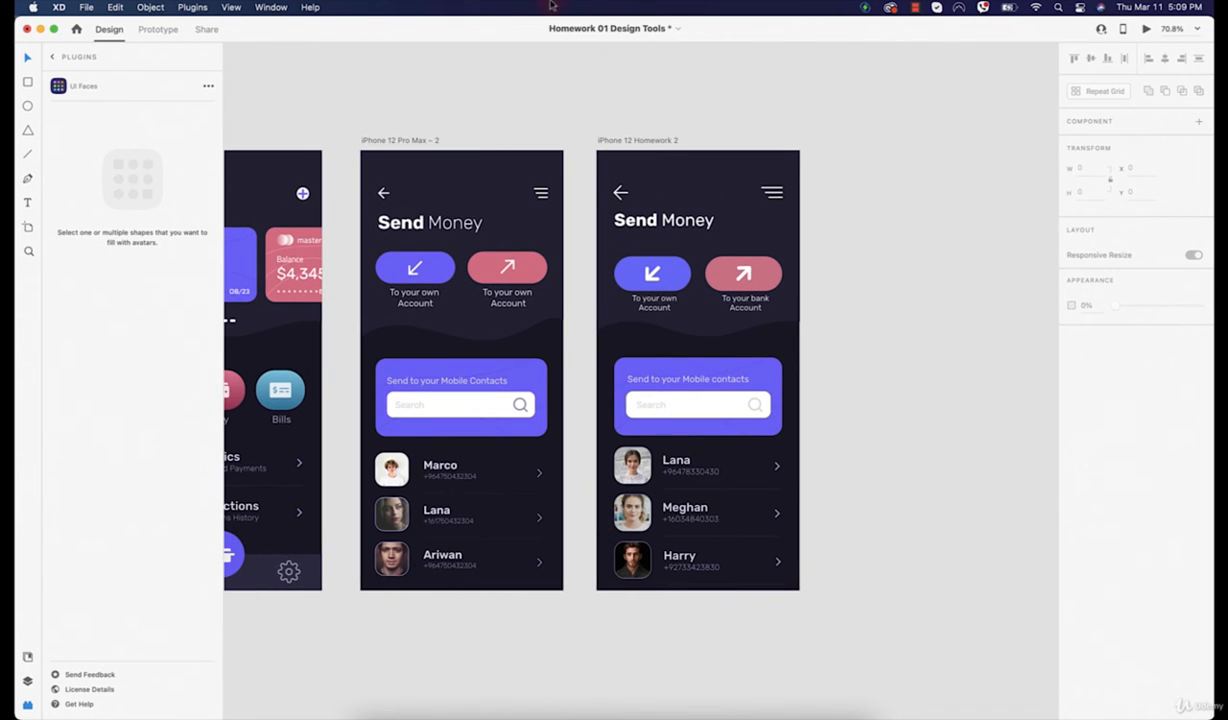
scroll(510, 200, "left", 4)
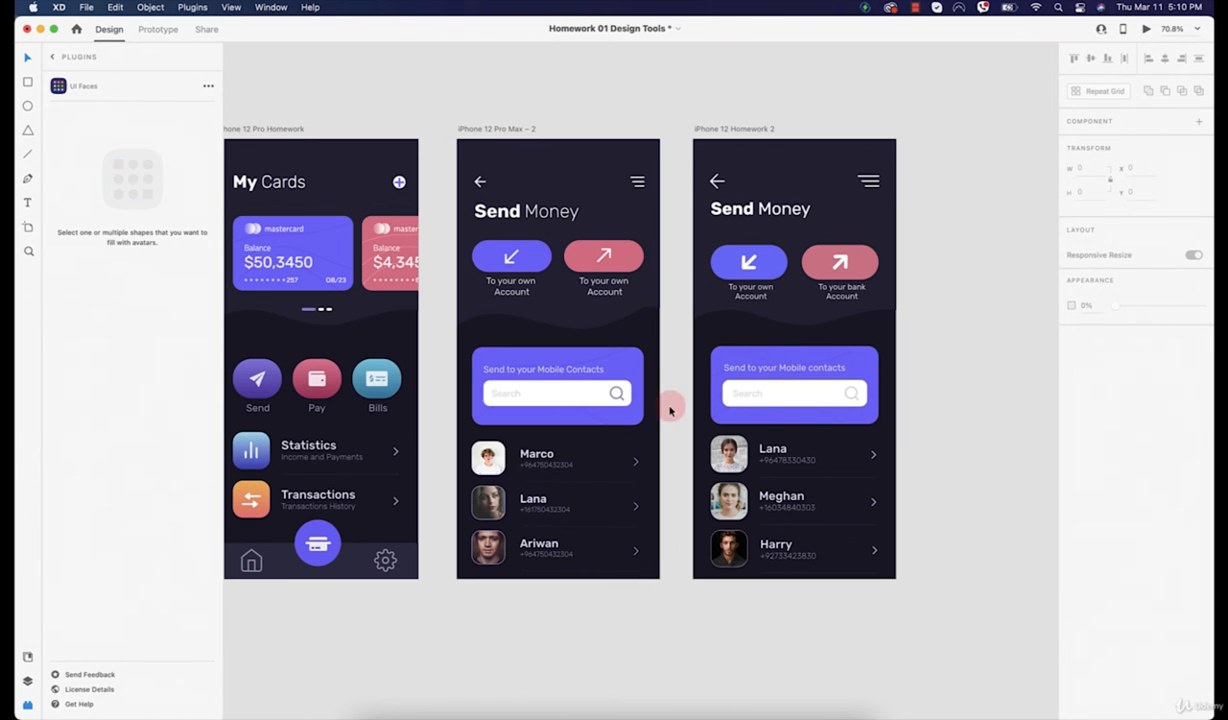
scroll(669, 405, "down", 3)
scroll(676, 415, "down", 2)
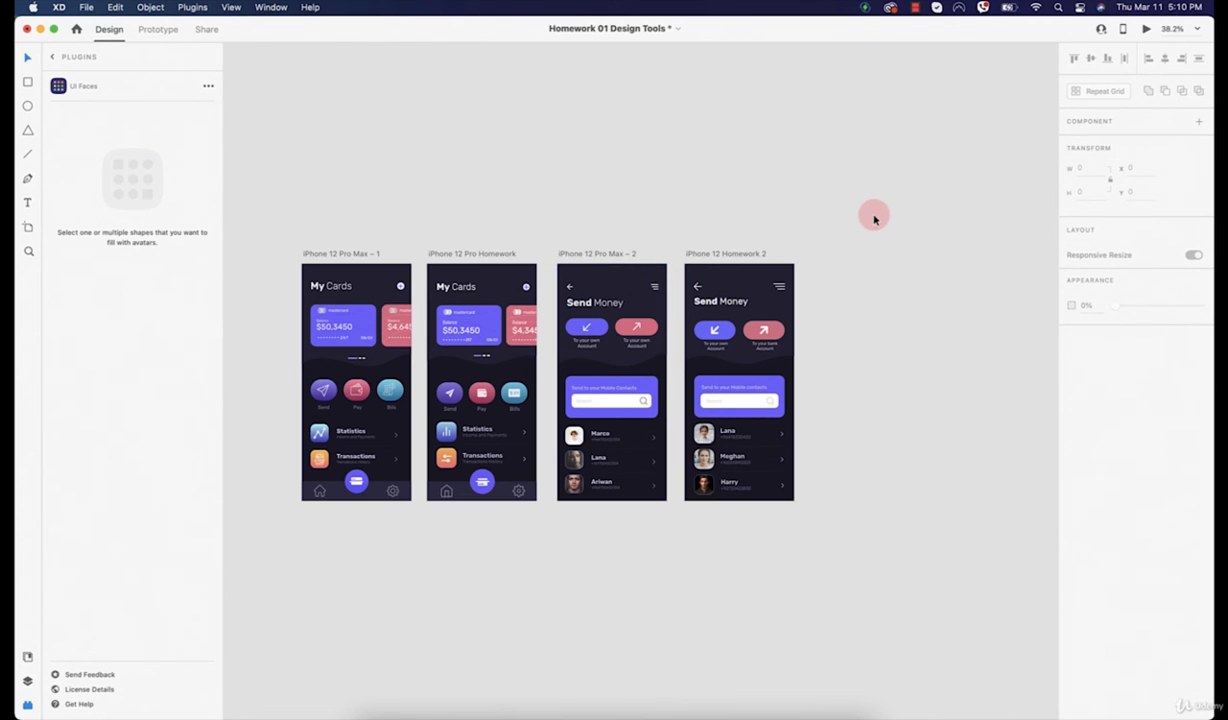
left_click(157, 30)
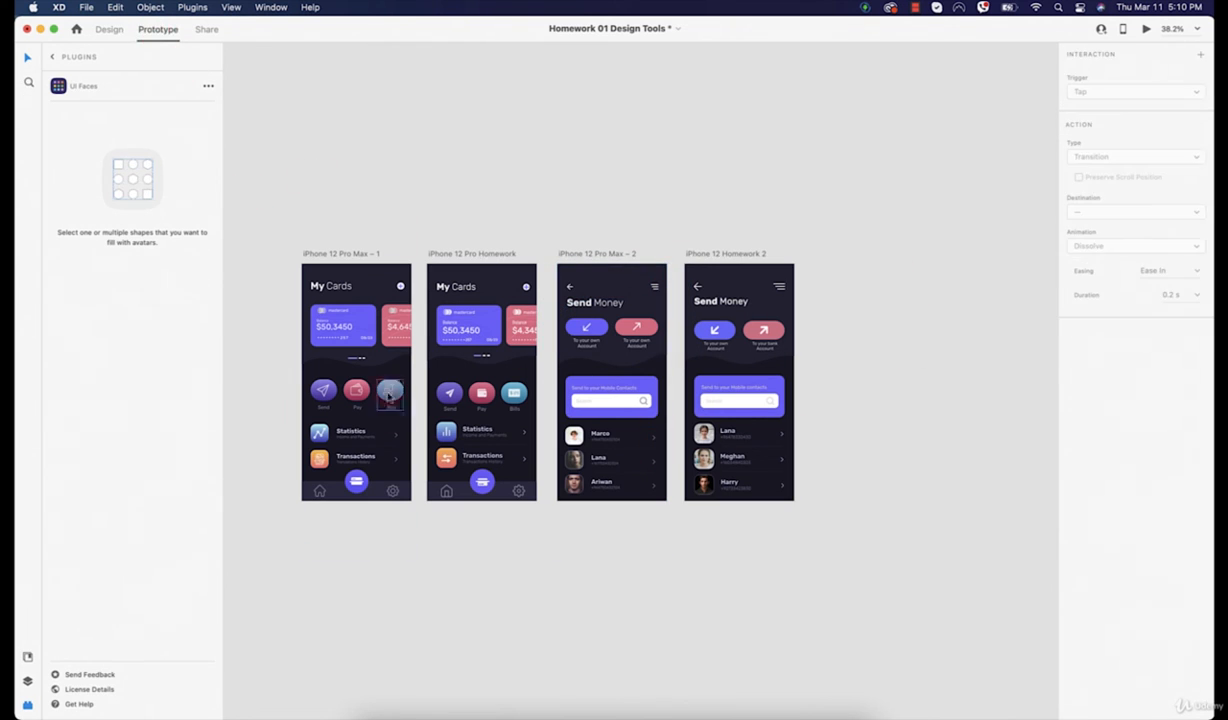
Step: Link the first My Cards artboard to iPhone 12 Pro Homework with a Tap Dissolve transition
left_click(397, 457)
left_click_drag(410, 407, 421, 372)
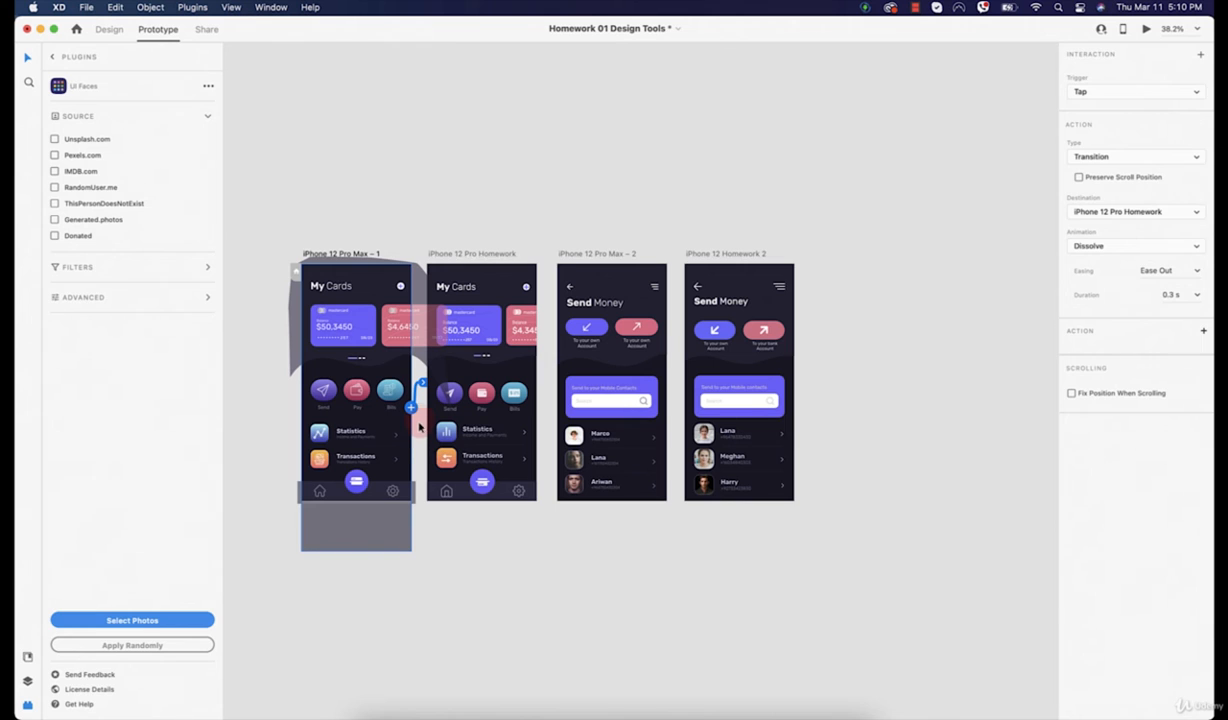
left_click(1076, 179)
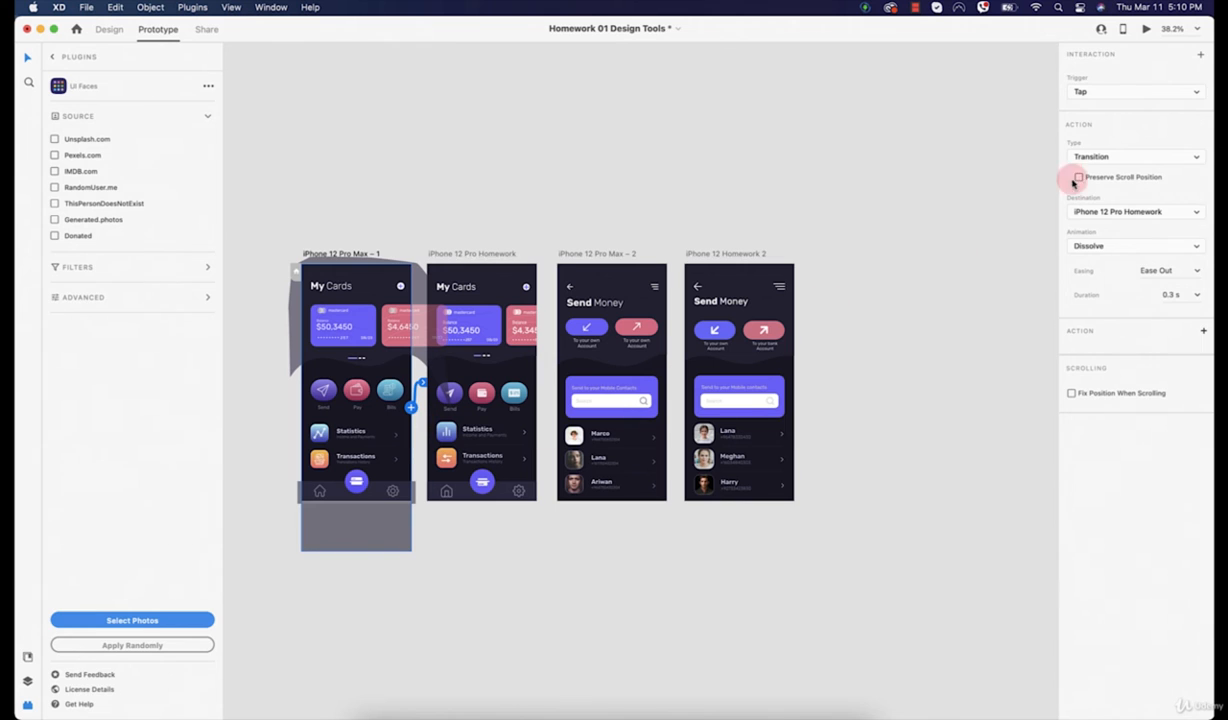
left_click(806, 234)
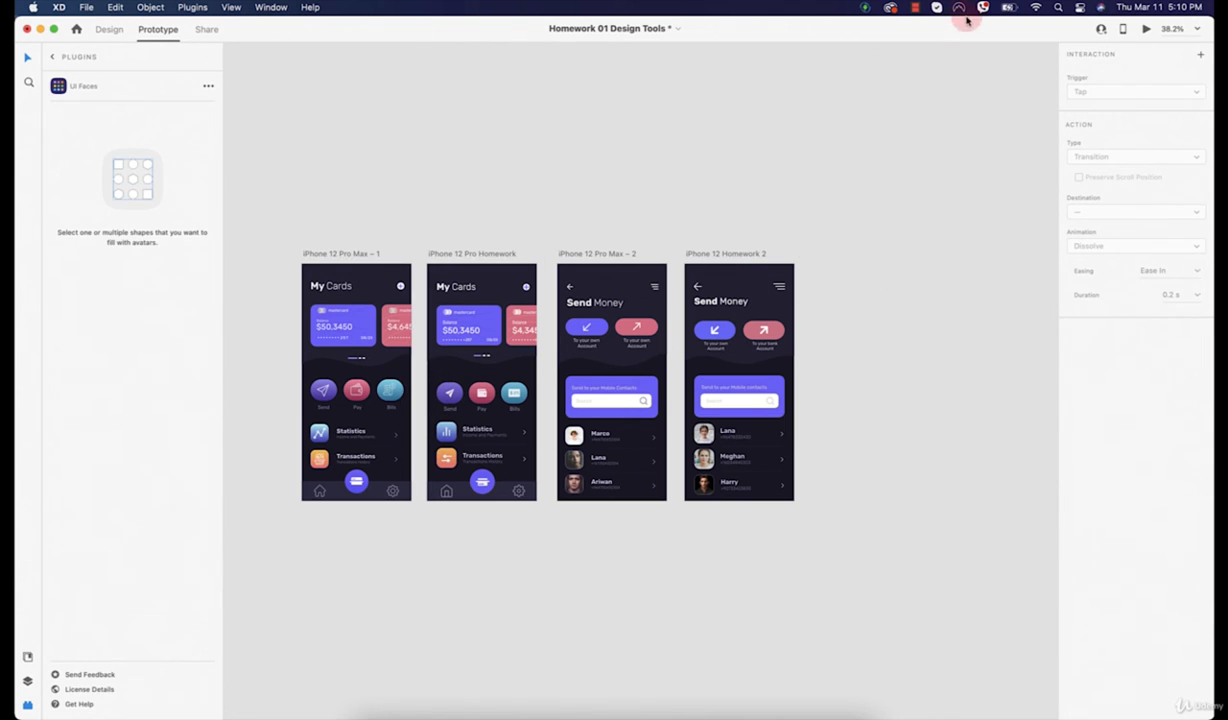
left_click(924, 9)
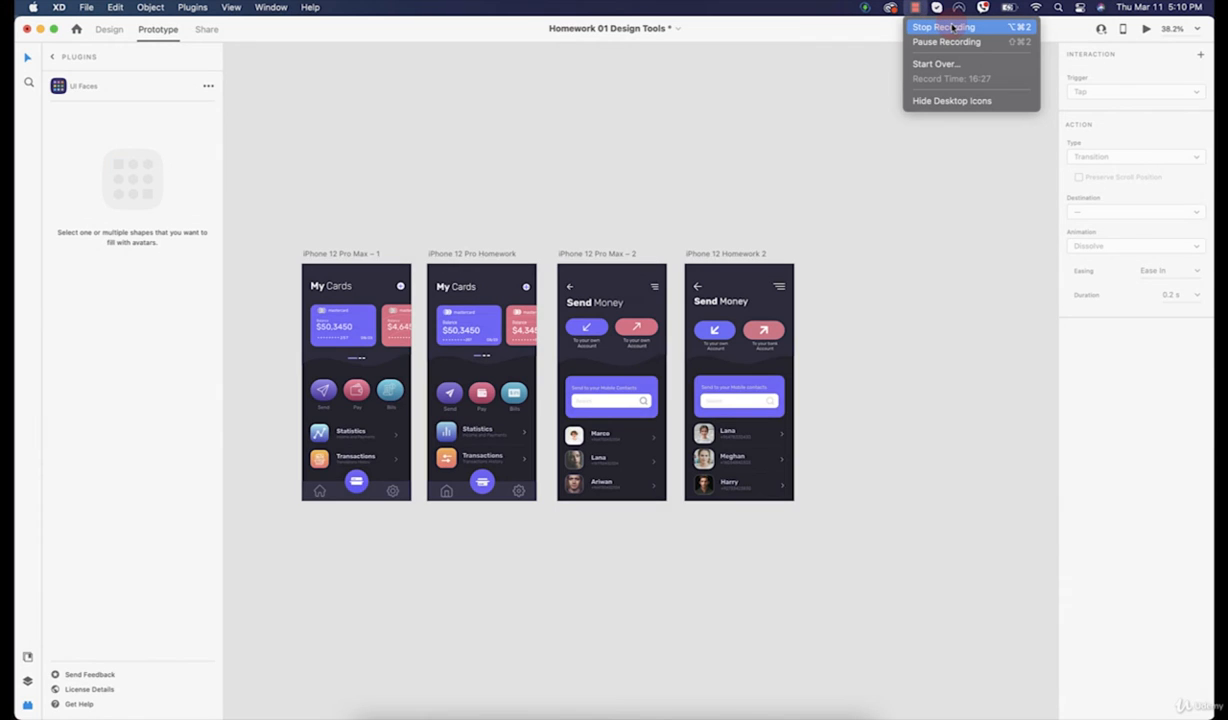